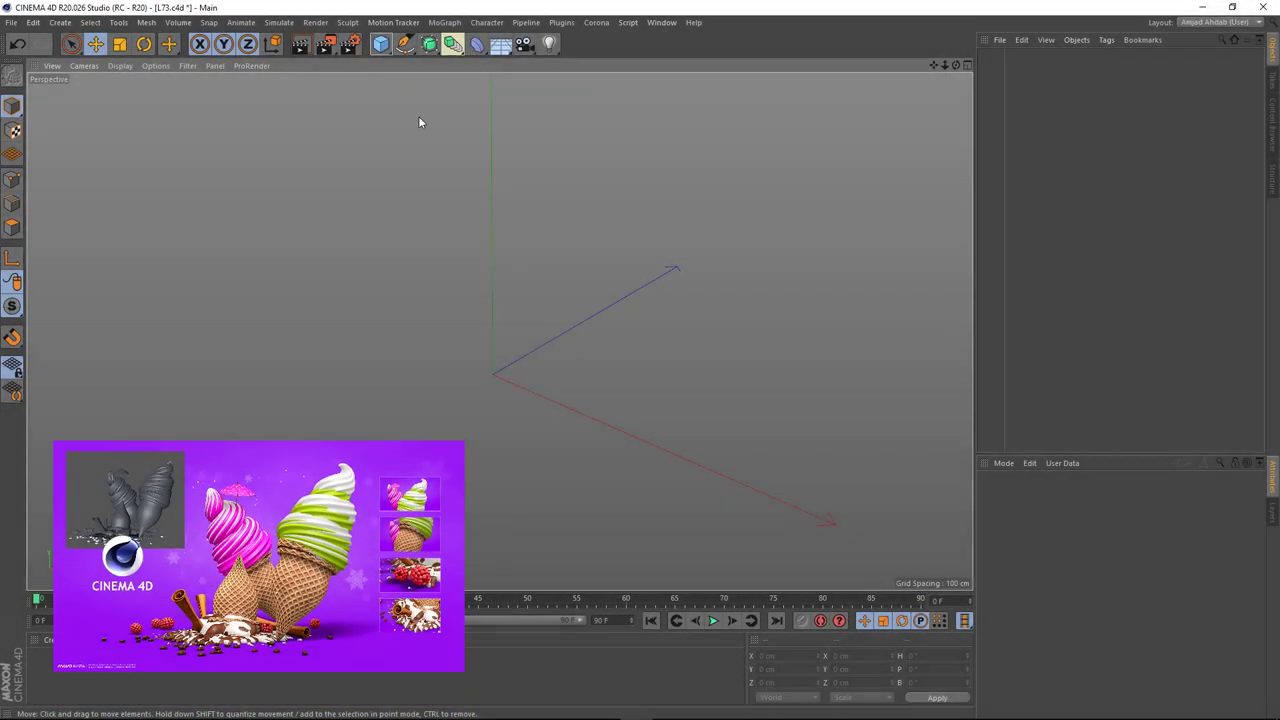
# Step: Add a cone facing -Y with 8 rotation segments, 125 cm bottom radius and 370 cm height
pyautogui.click(381, 43)
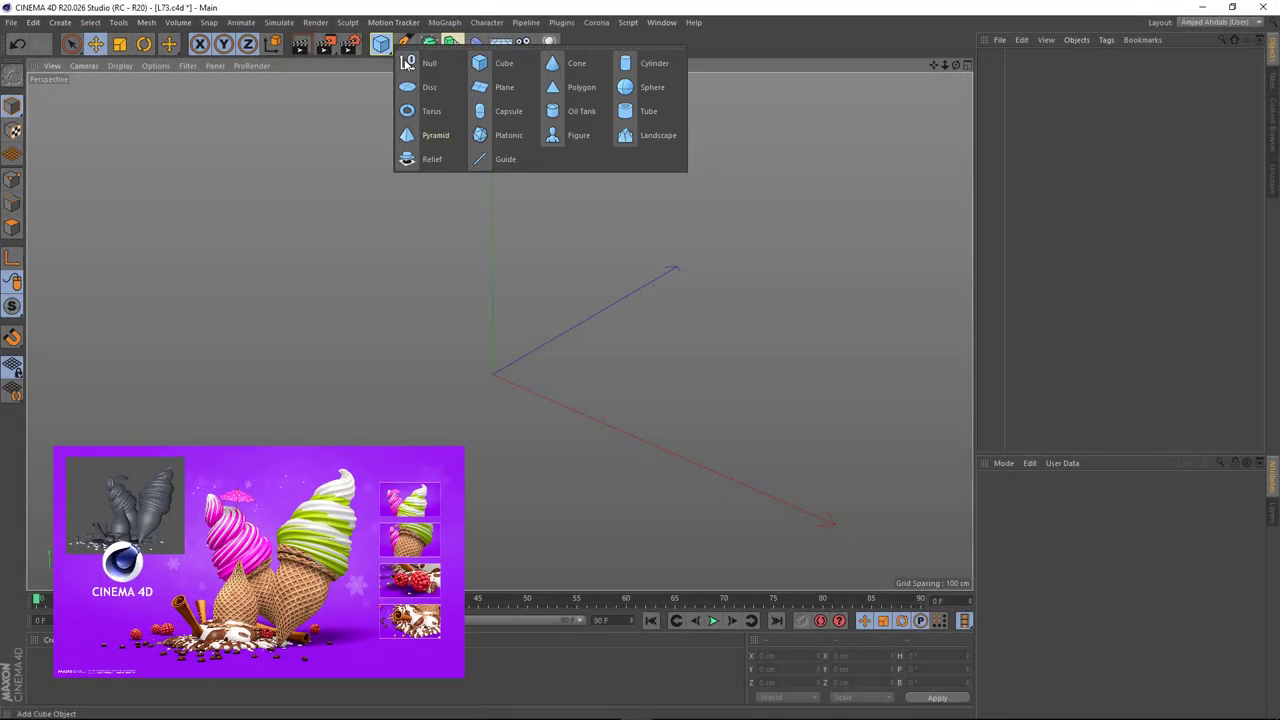
pyautogui.click(570, 62)
pyautogui.click(1076, 590)
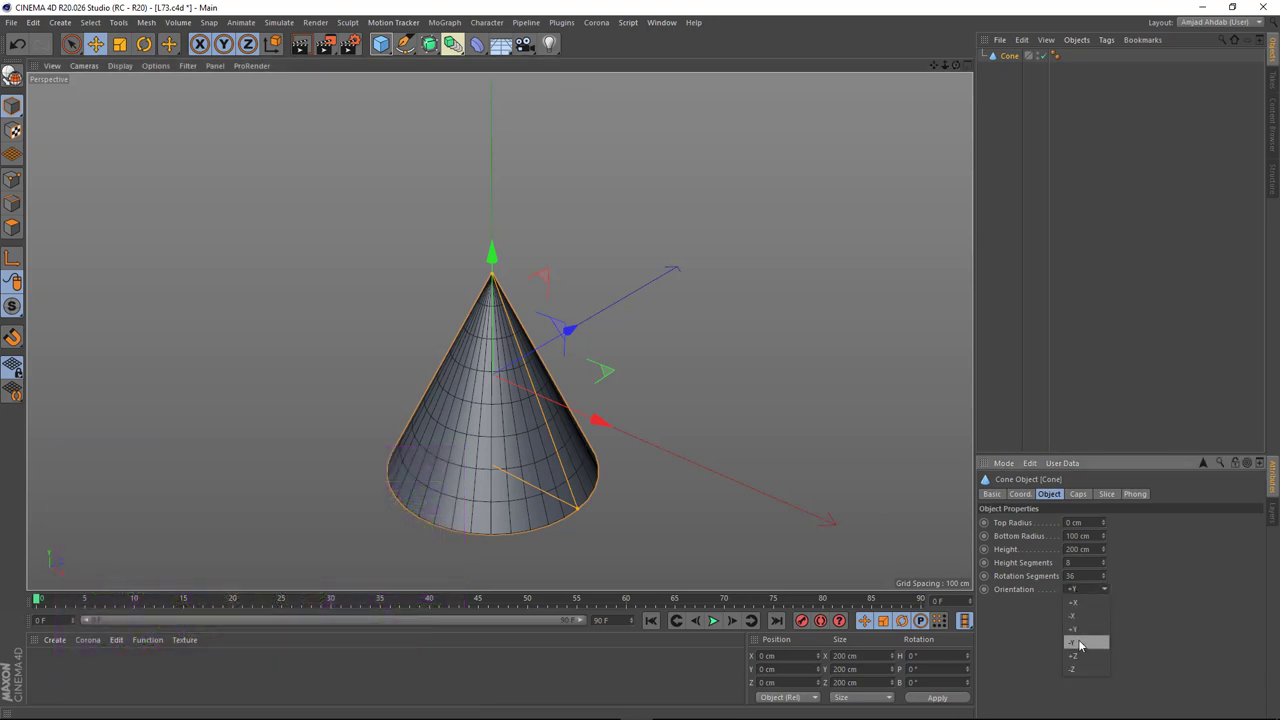
pyautogui.click(1085, 643)
pyautogui.keyDown('alt'); pyautogui.moveTo(509, 351); pyautogui.dragTo(508, 333); pyautogui.keyUp('alt')
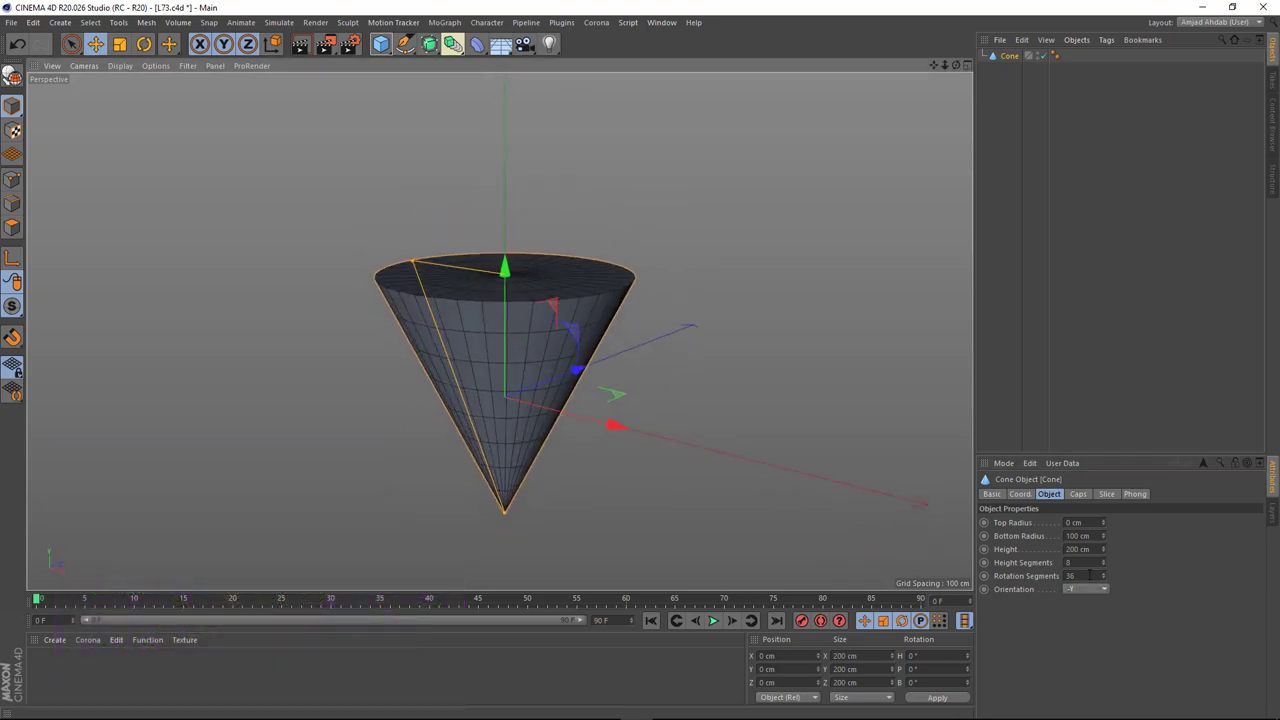
pyautogui.write('8')
pyautogui.press('Return')
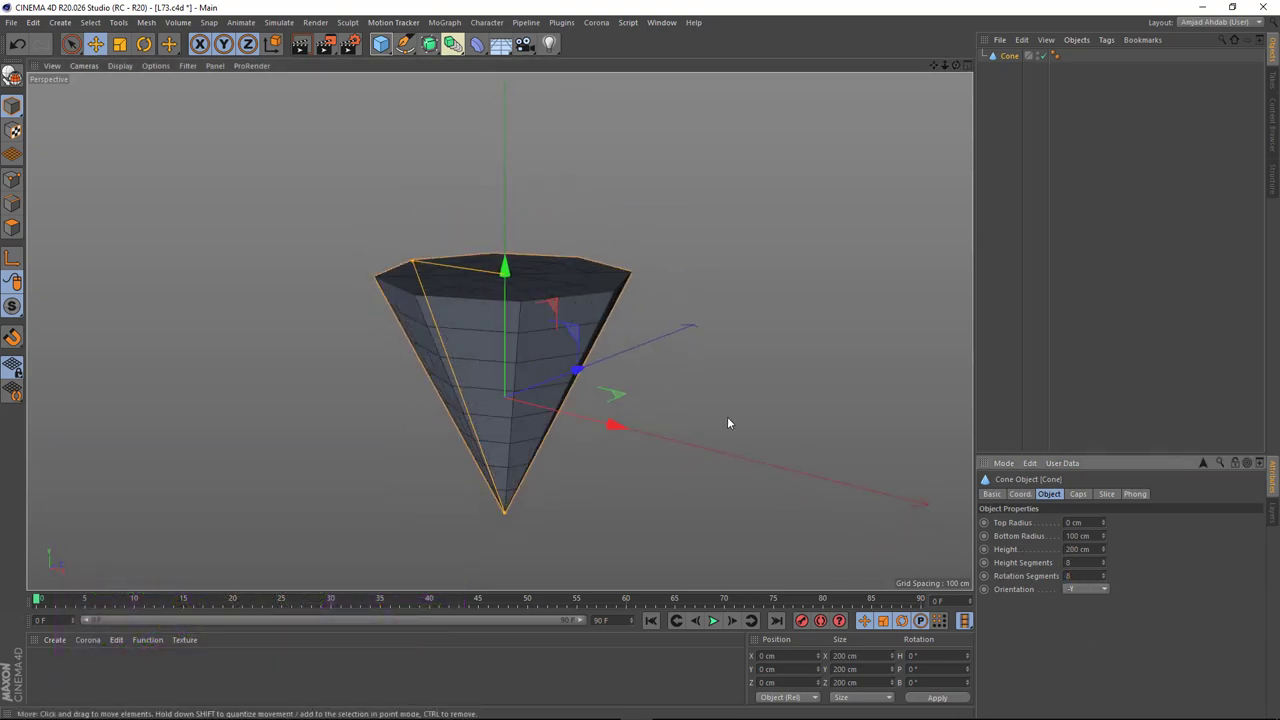
pyautogui.write('125')
pyautogui.press('Tab')
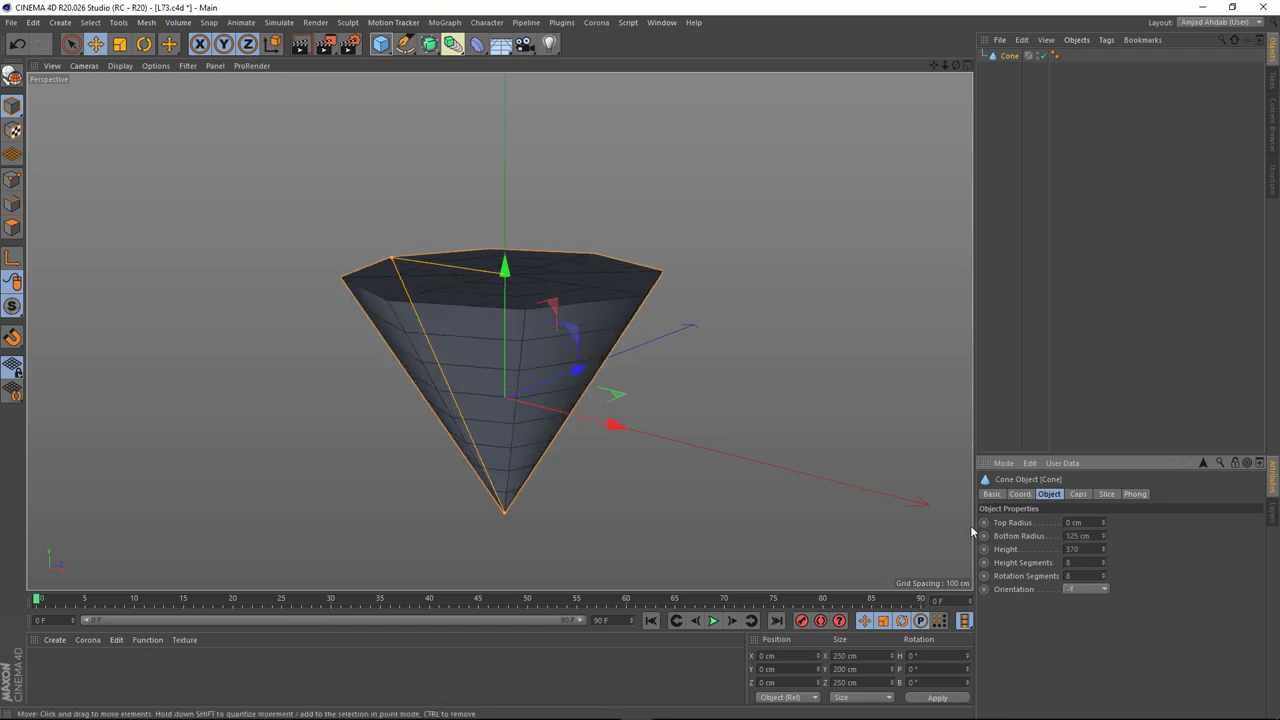
pyautogui.press('Return')
pyautogui.keyDown('alt'); pyautogui.moveTo(512, 337); pyautogui.dragTo(606, 348); pyautogui.keyUp('alt')
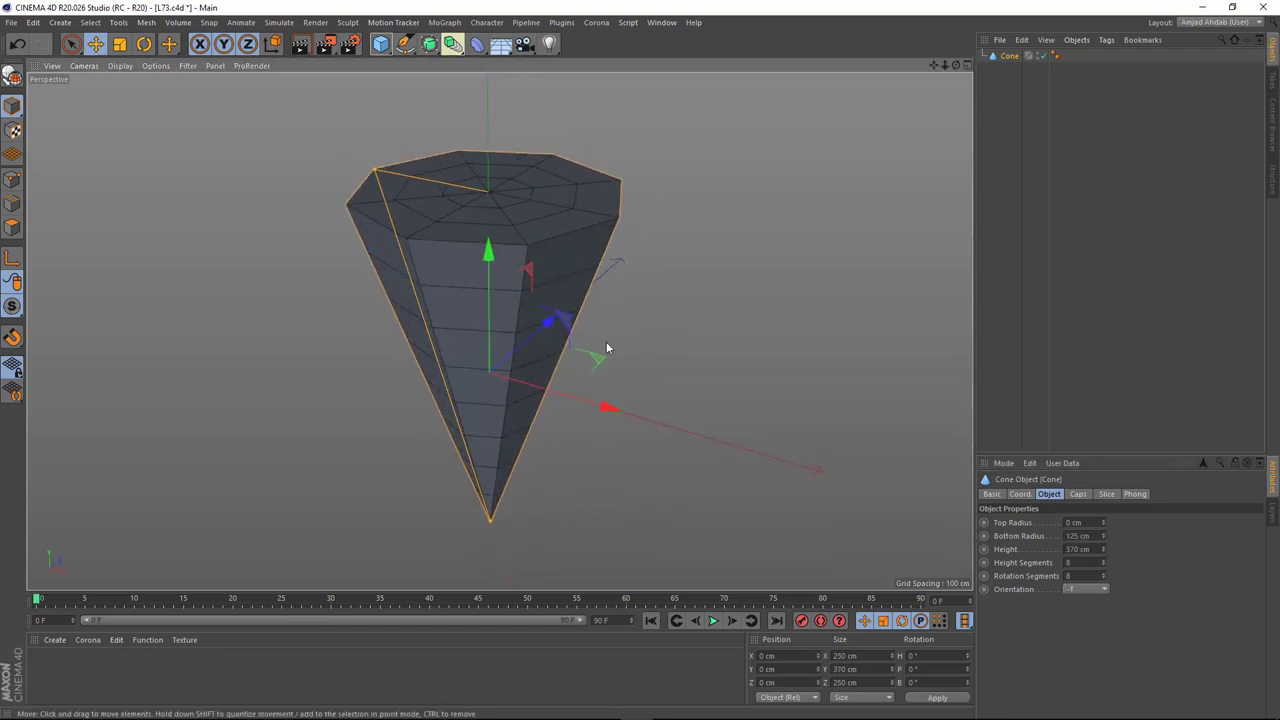
# Step: Turn off the cone's caps and convert it to an editable polygon object
pyautogui.click(1077, 495)
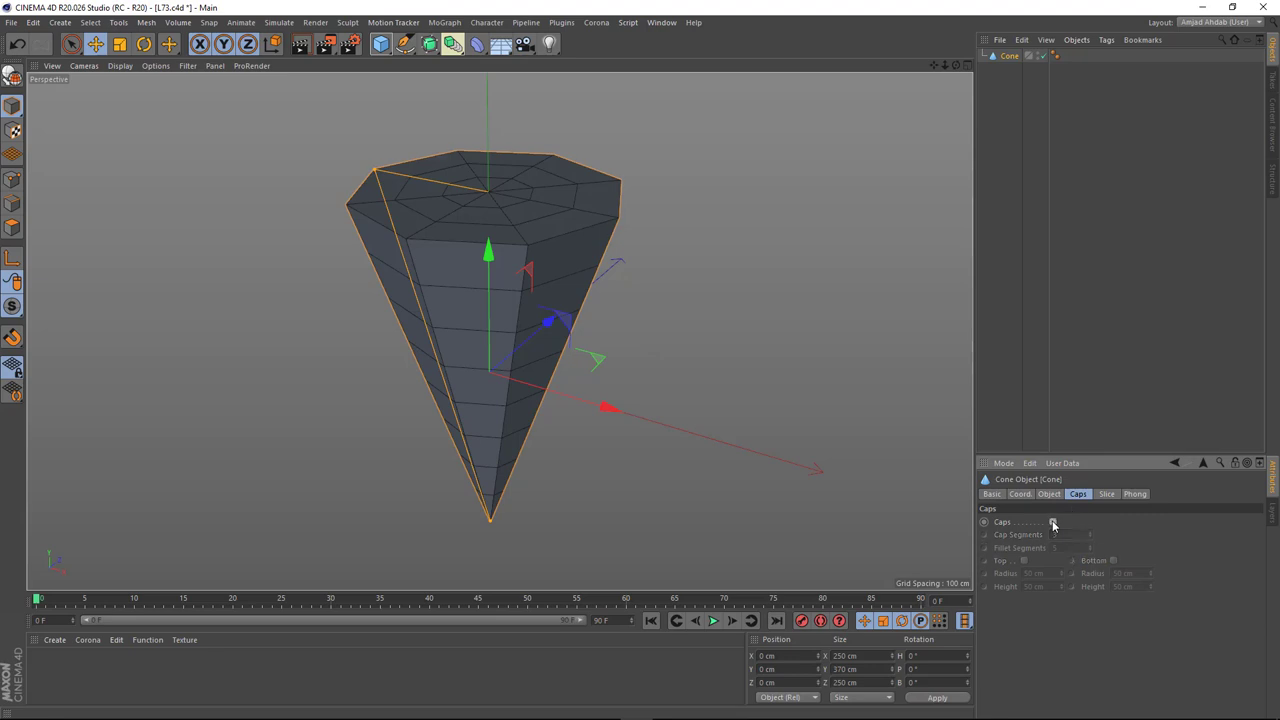
pyautogui.click(1052, 522)
pyautogui.moveTo(462, 215)
pyautogui.keyDown('alt'); pyautogui.mouseDown()
pyautogui.moveTo(514, 412)
pyautogui.moveTo(491, 302)
pyautogui.mouseUp(); pyautogui.keyUp('alt')
pyautogui.keyDown('alt'); pyautogui.moveTo(440, 200); pyautogui.dragTo(409, 193); pyautogui.keyUp('alt')
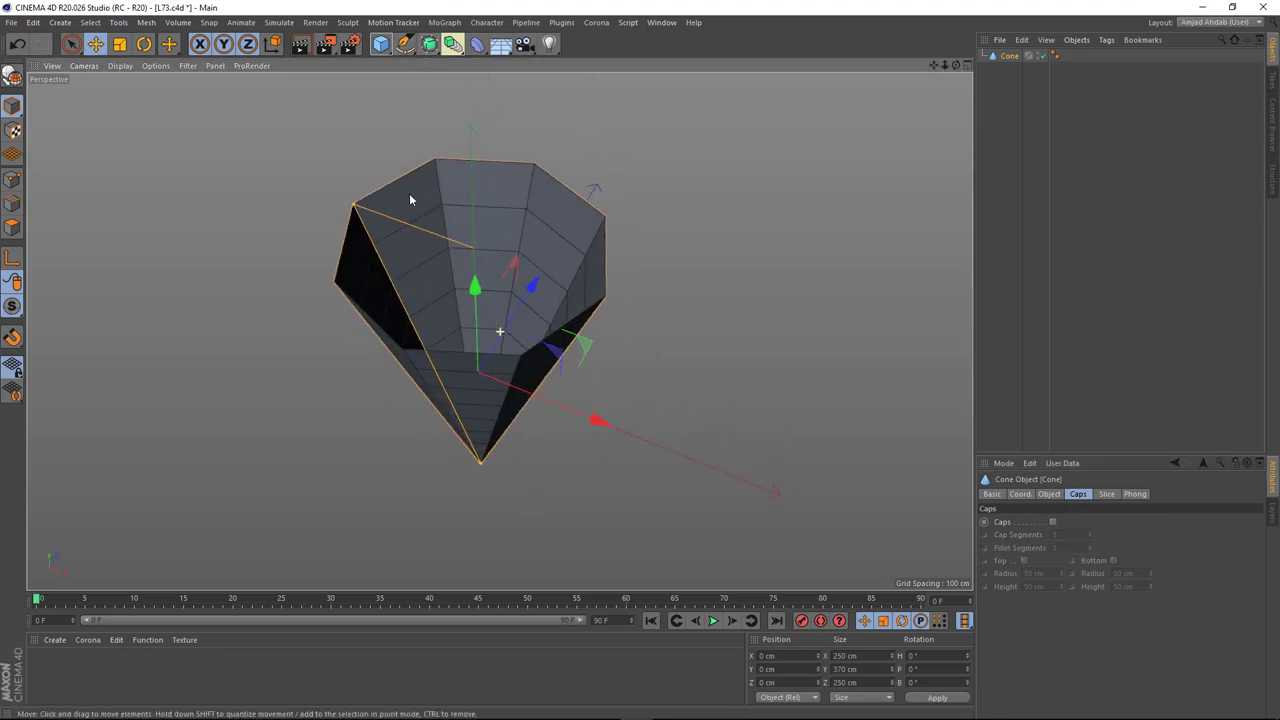
pyautogui.click(15, 78)
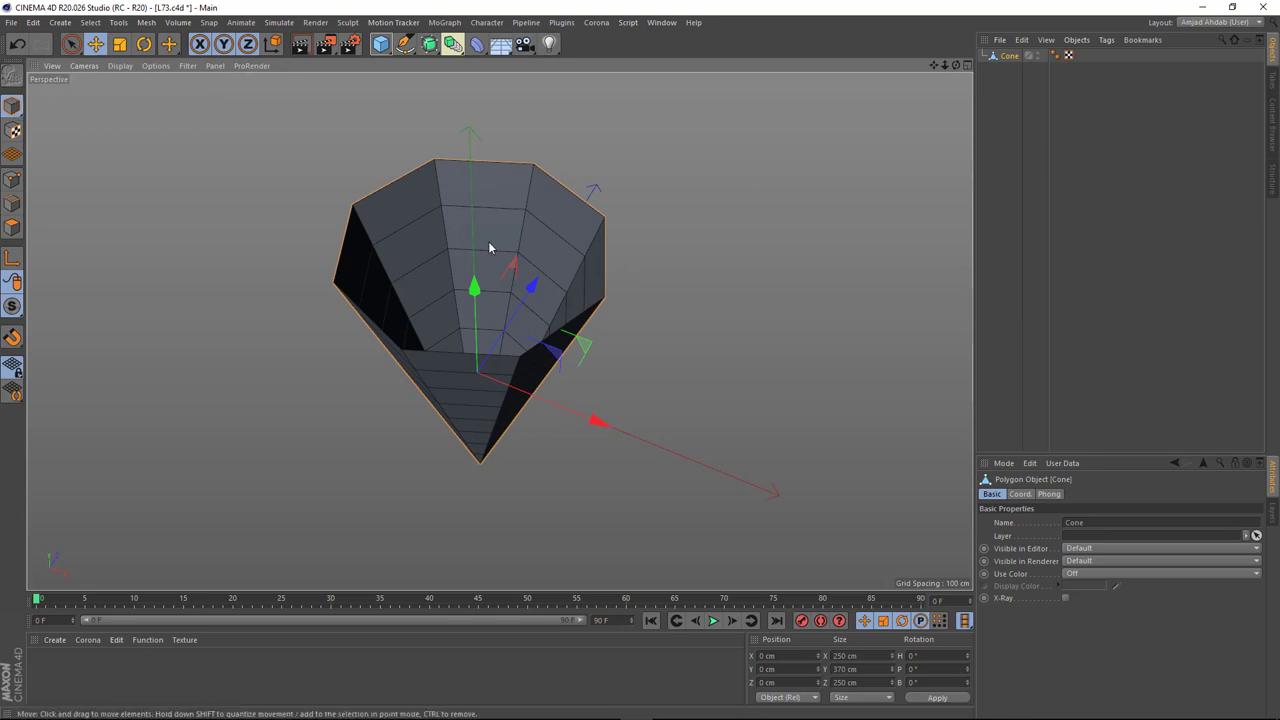
# Step: Put the cone under a Subdivision Surface and select all of its polygons
pyautogui.keyDown('alt'); pyautogui.moveTo(429, 46); pyautogui.dragTo(499, 76); pyautogui.keyUp('alt')
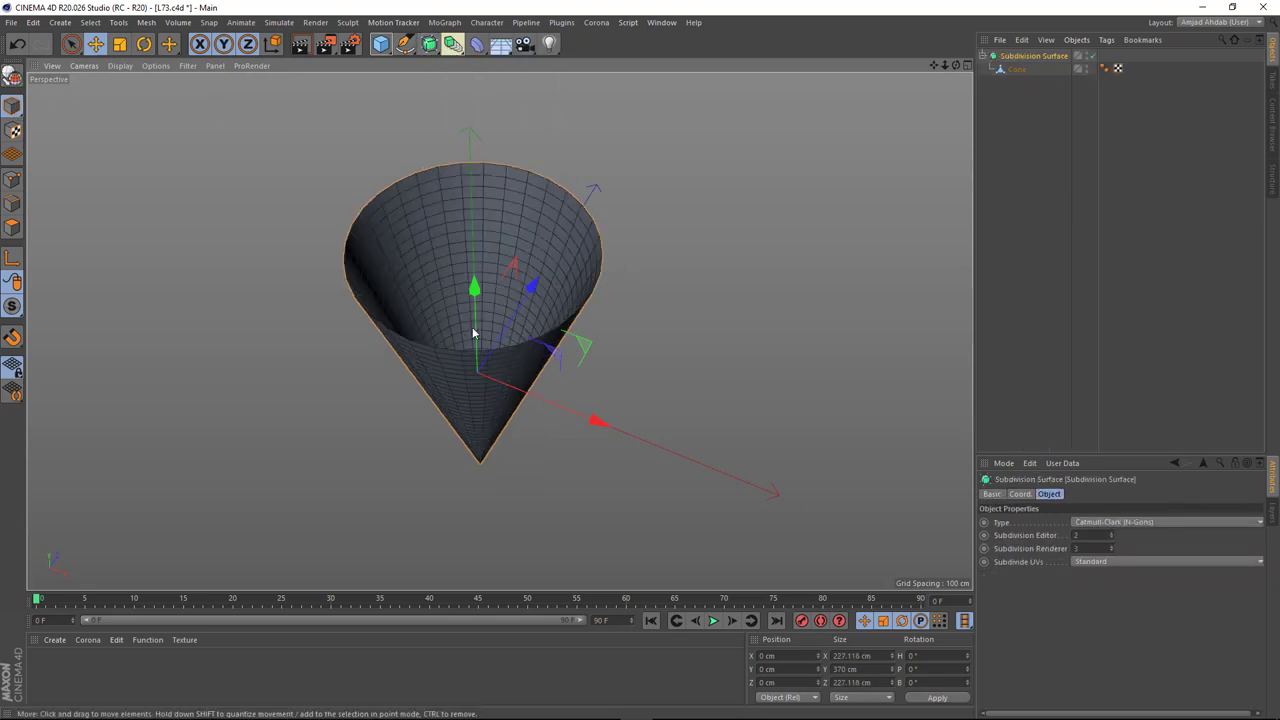
pyautogui.keyDown('alt'); pyautogui.moveTo(474, 333); pyautogui.dragTo(500, 331); pyautogui.keyUp('alt')
pyautogui.click(548, 295)
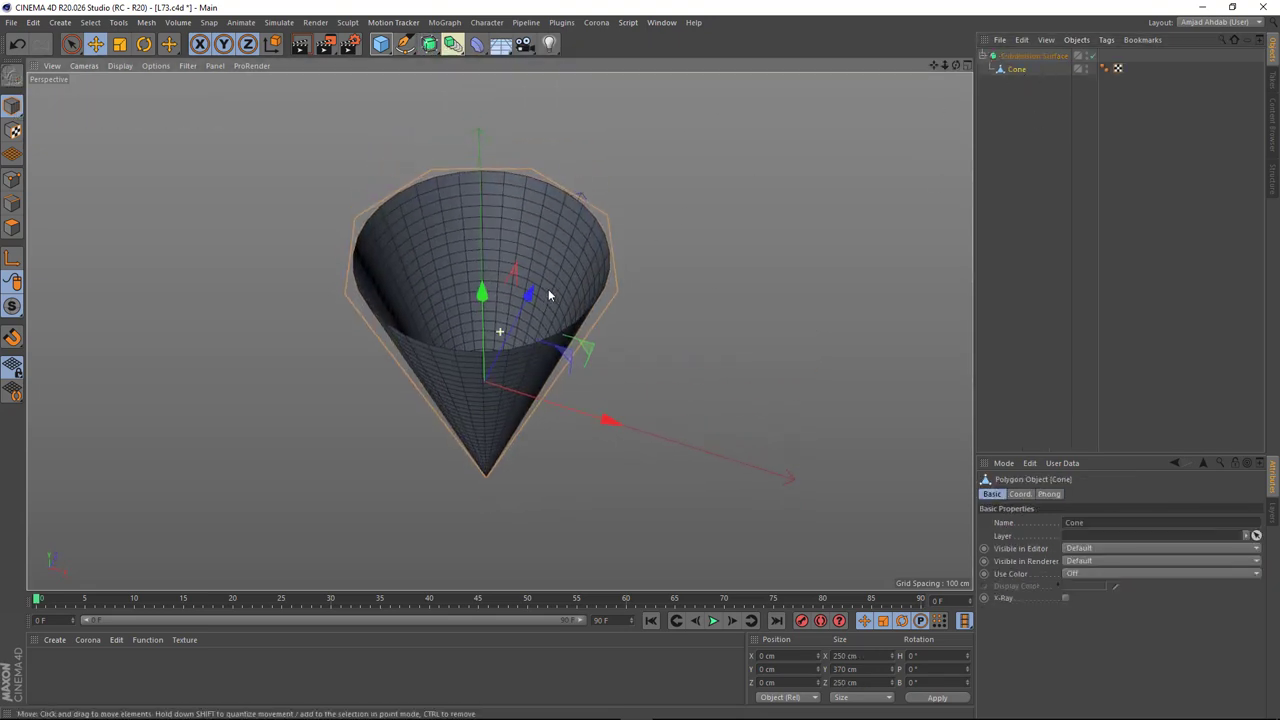
pyautogui.click(12, 226)
pyautogui.hotkey('ctrl', 'a')
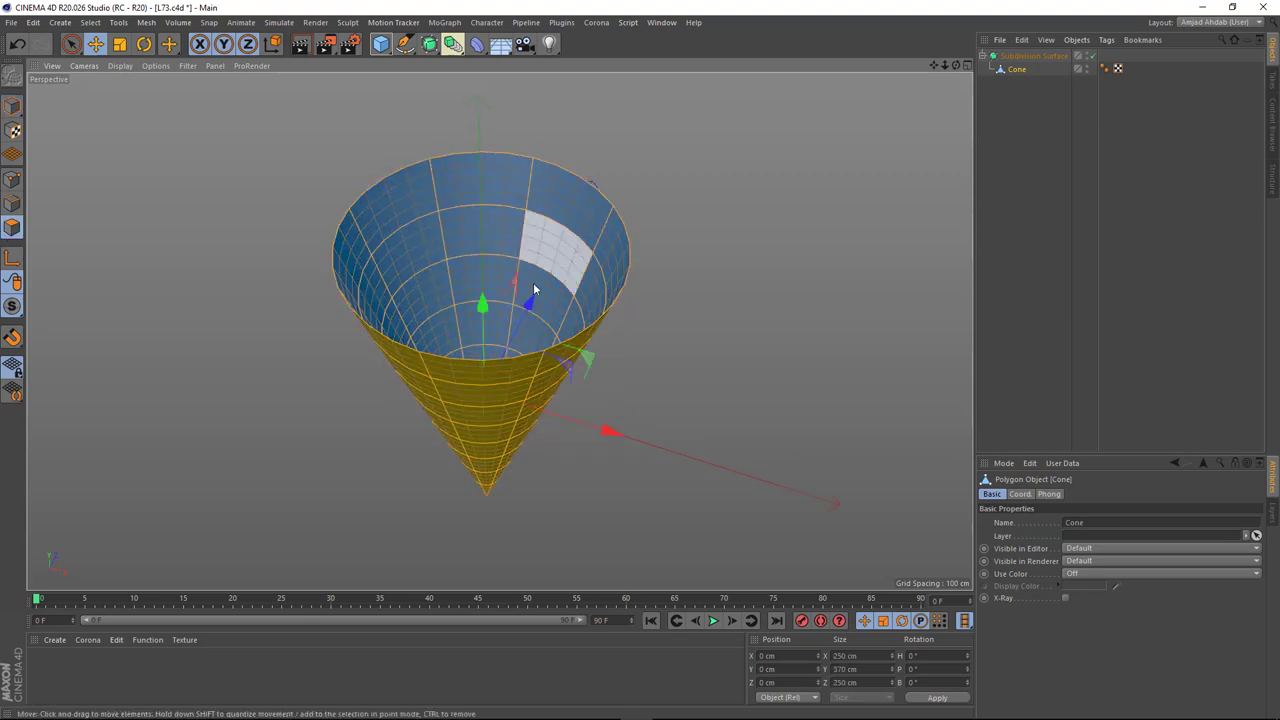
pyautogui.click(300, 174)
pyautogui.click(90, 22)
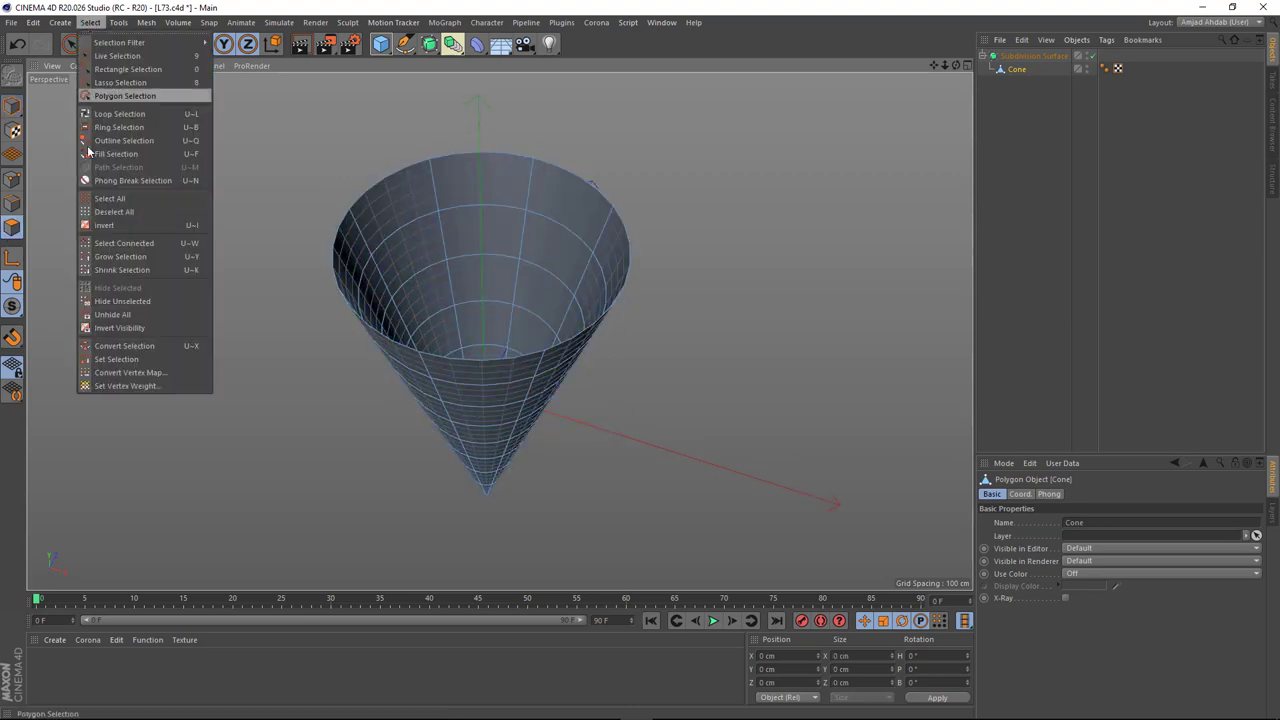
pyautogui.click(124, 200)
# Step: Extrude the cone's polygons about 13 cm to thicken the wall
pyautogui.rightClick(484, 306)
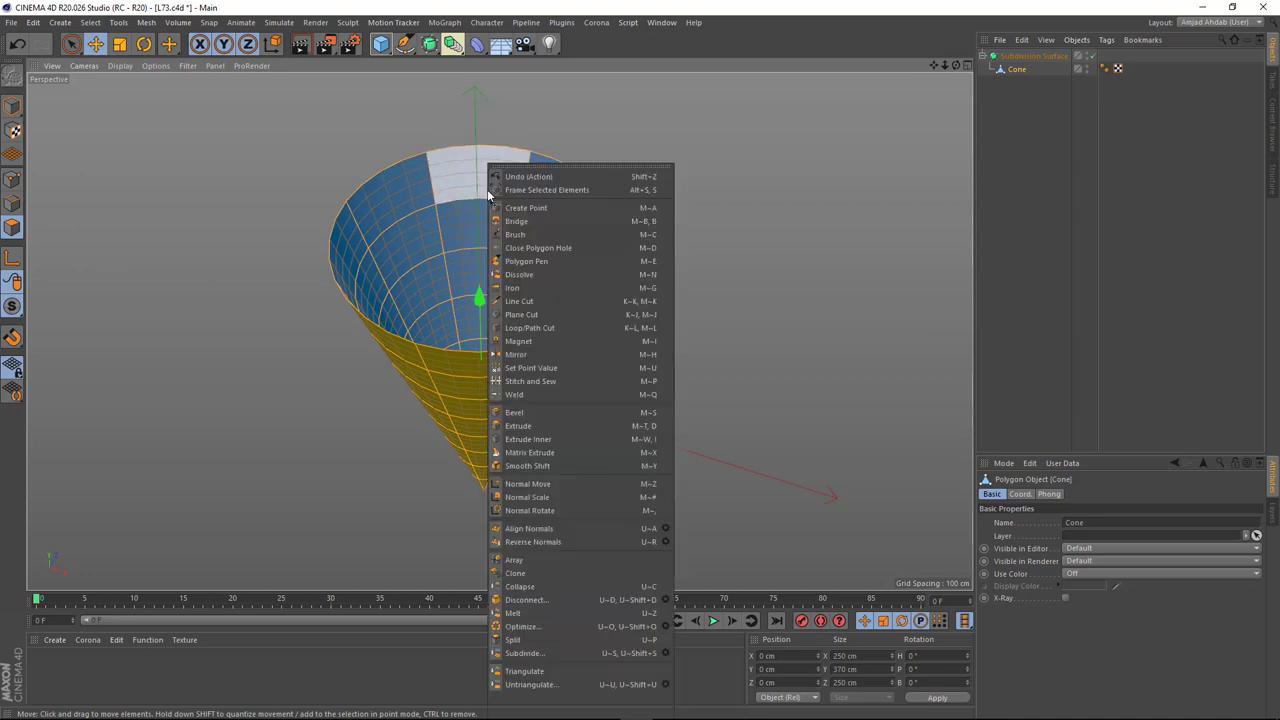
pyautogui.click(518, 425)
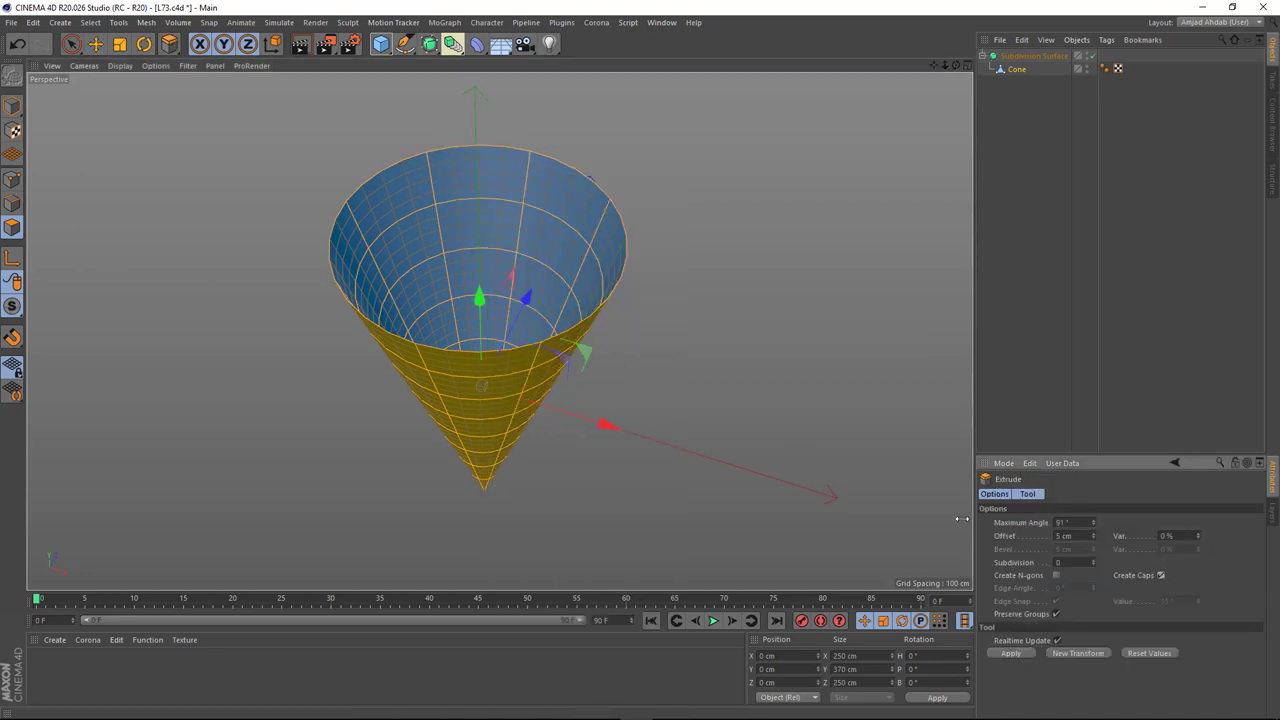
pyautogui.scroll(2, 632, 352)
pyautogui.moveTo(632, 352)
pyautogui.mouseDown()
pyautogui.moveTo(700, 352)
pyautogui.moveTo(590, 348)
pyautogui.mouseUp()
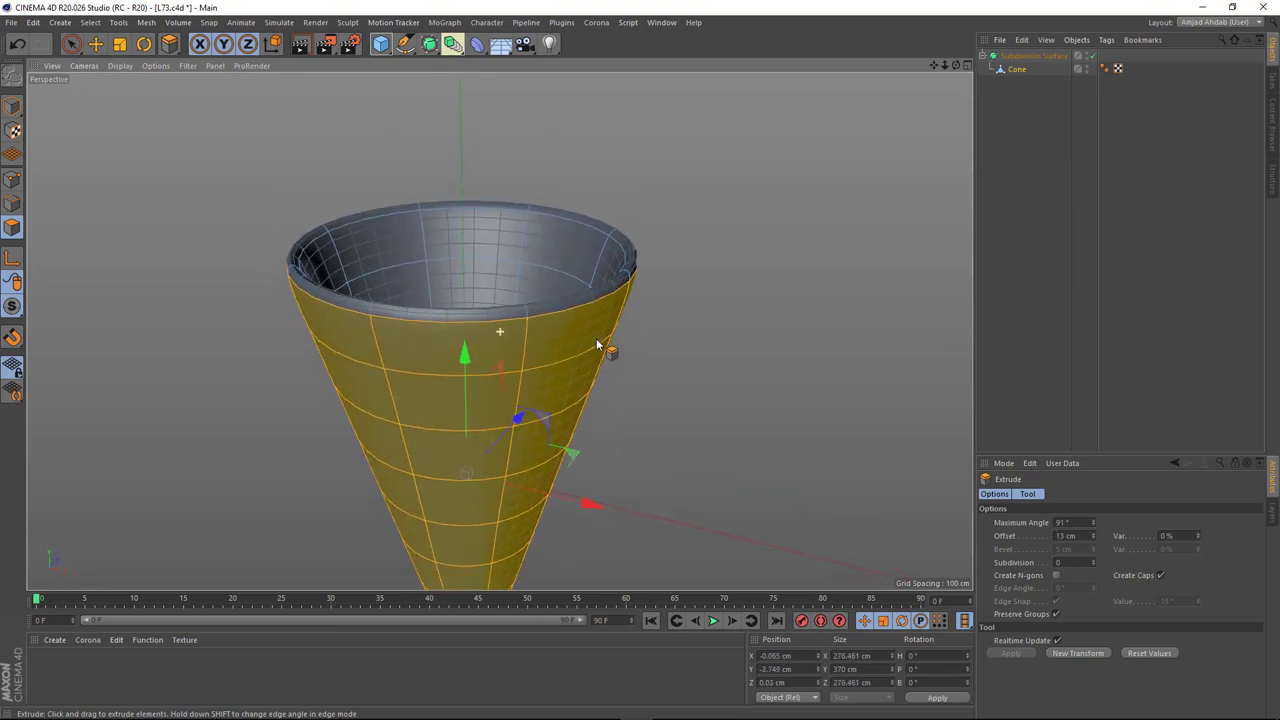
# Step: Add loop cuts near the cone's rim and lower down with Loop/Path Cut
pyautogui.rightClick(596, 320)
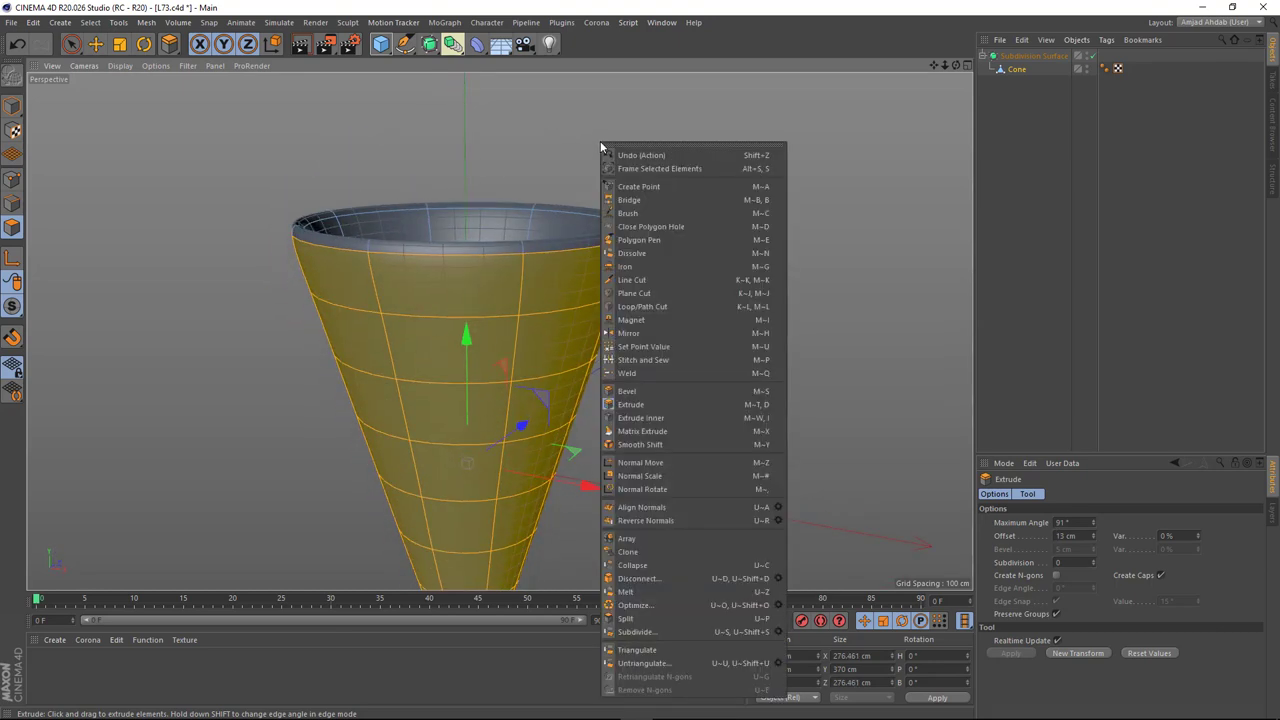
pyautogui.click(650, 306)
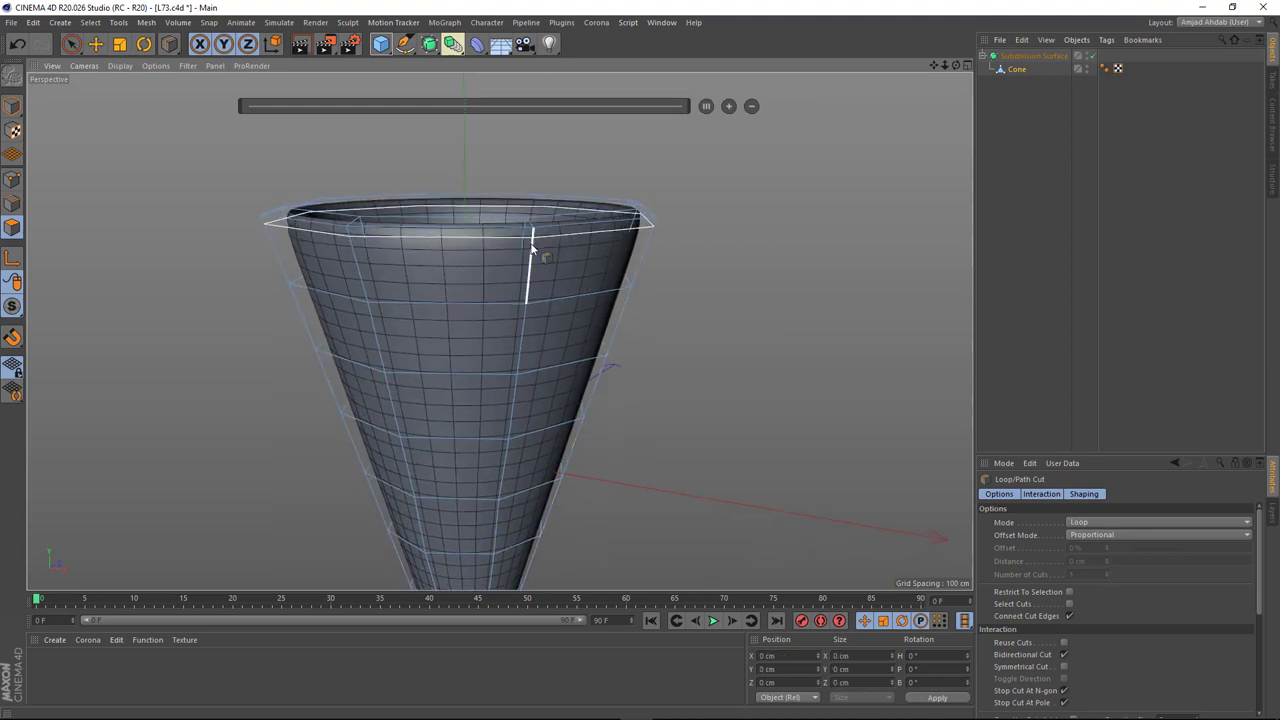
pyautogui.click(533, 243)
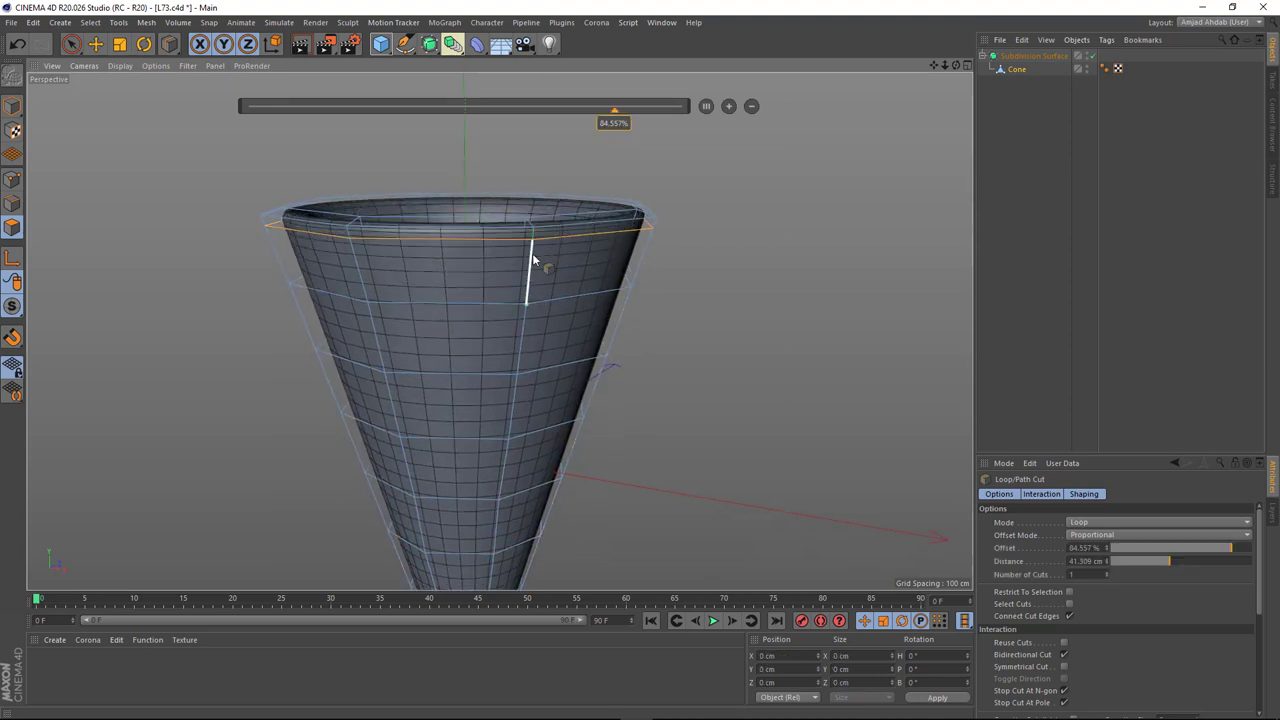
pyautogui.click(525, 318)
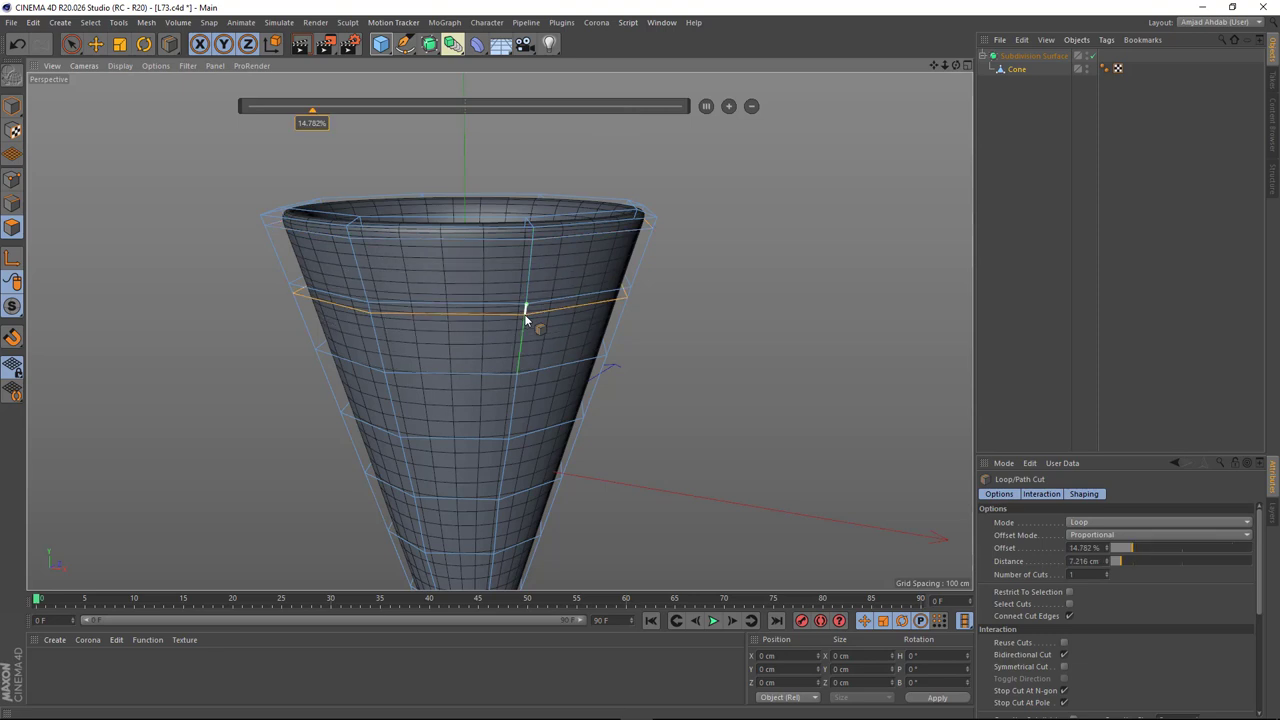
pyautogui.click(524, 345)
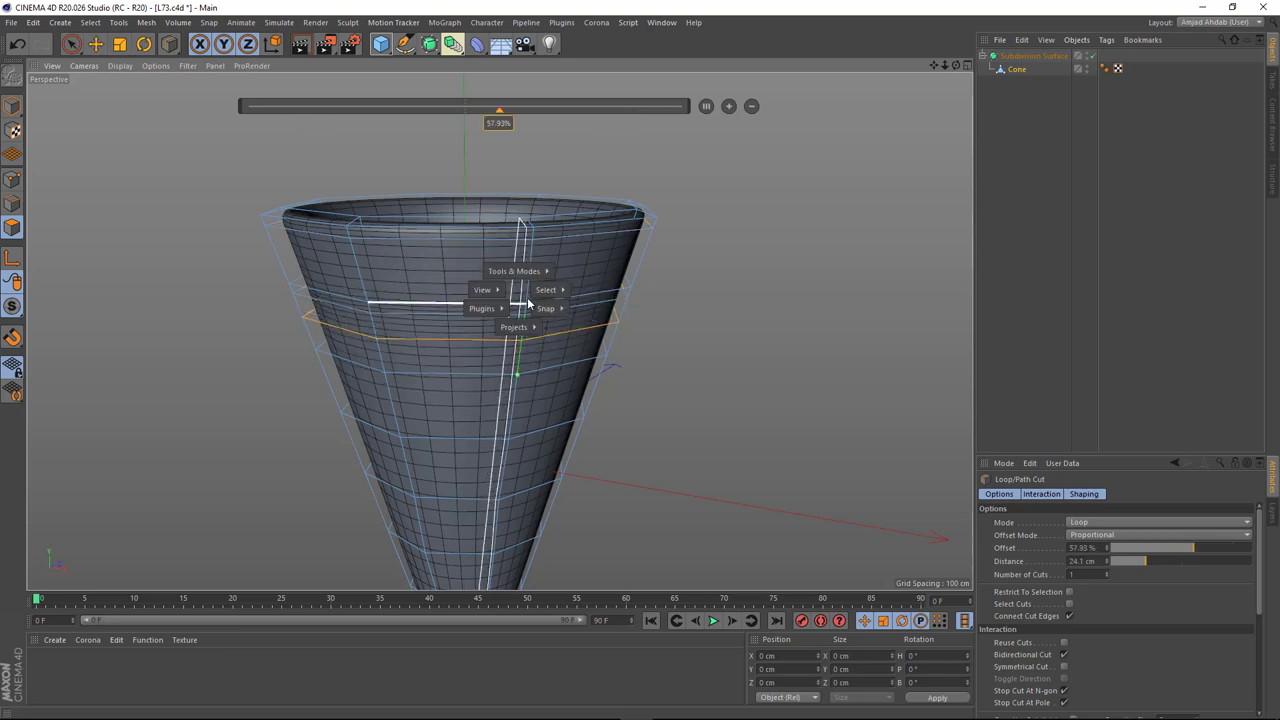
# Step: Ring-select the band below the rim and scale it to about 108%
pyautogui.click(600, 218)
pyautogui.click(527, 278)
pyautogui.keyDown('alt'); pyautogui.moveTo(527, 278); pyautogui.dragTo(561, 264); pyautogui.keyUp('alt')
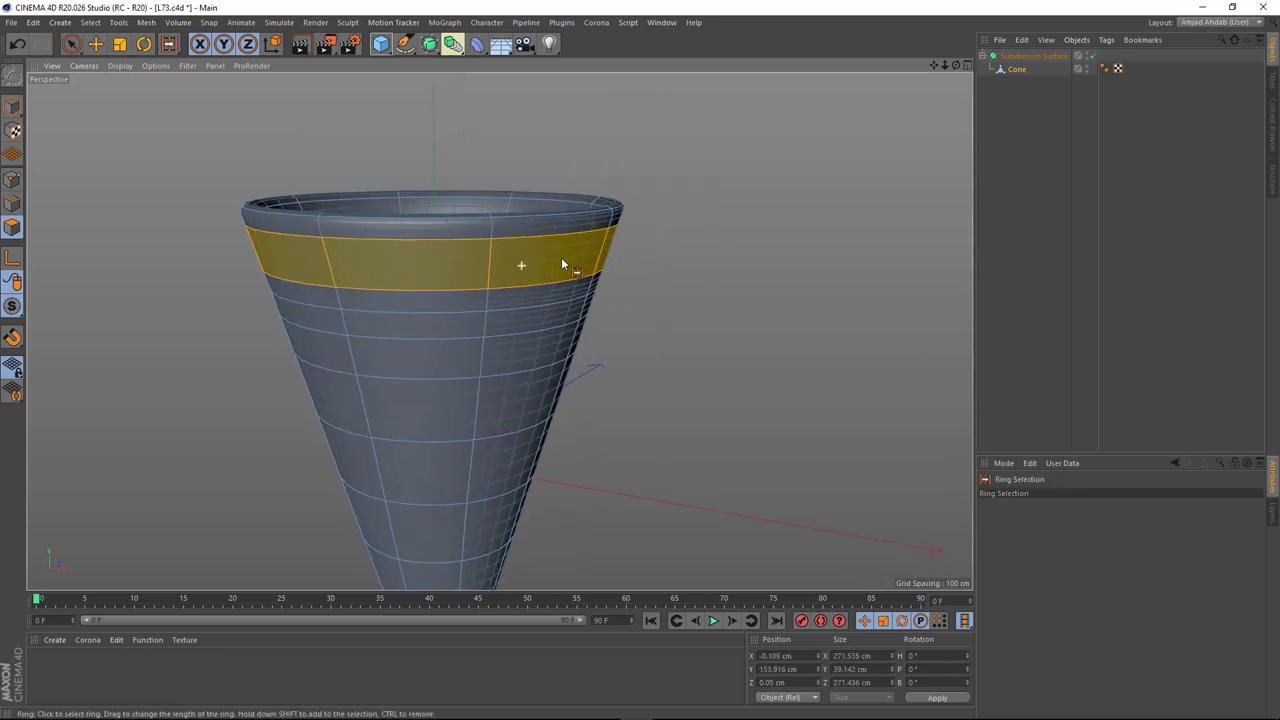
pyautogui.press('e')
pyautogui.press('t')
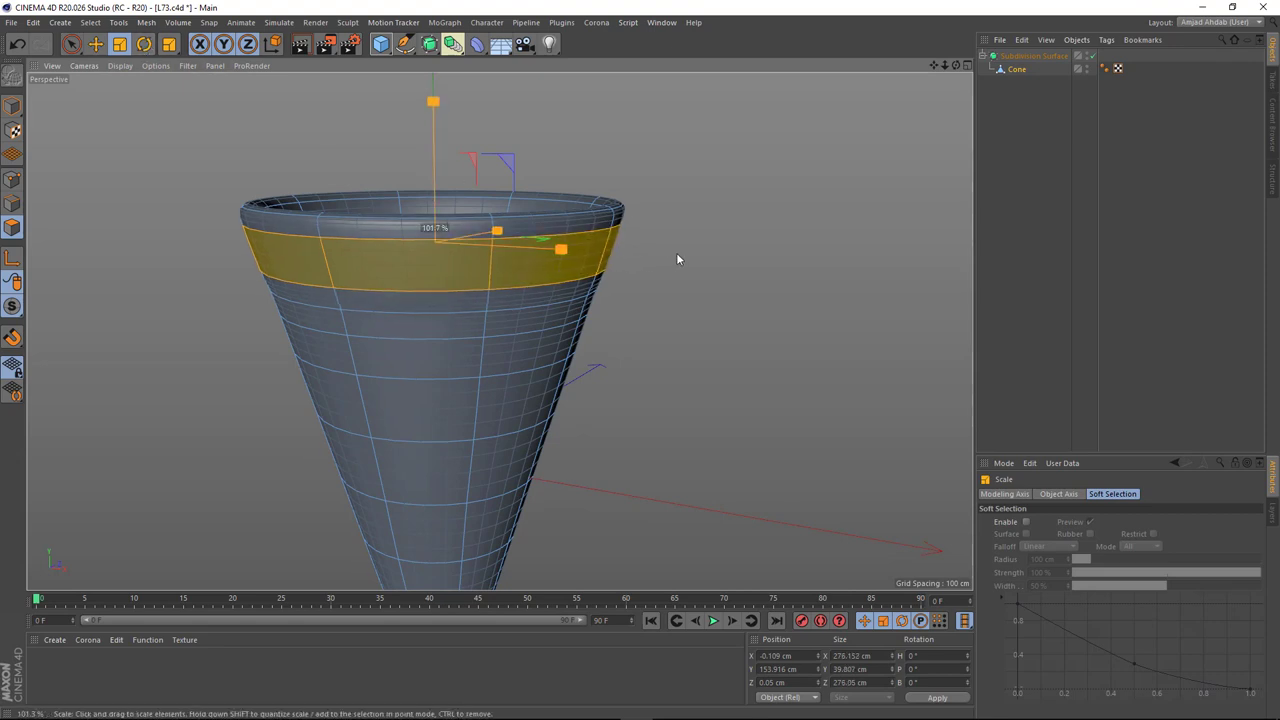
pyautogui.moveTo(685, 252); pyautogui.dragTo(710, 247)
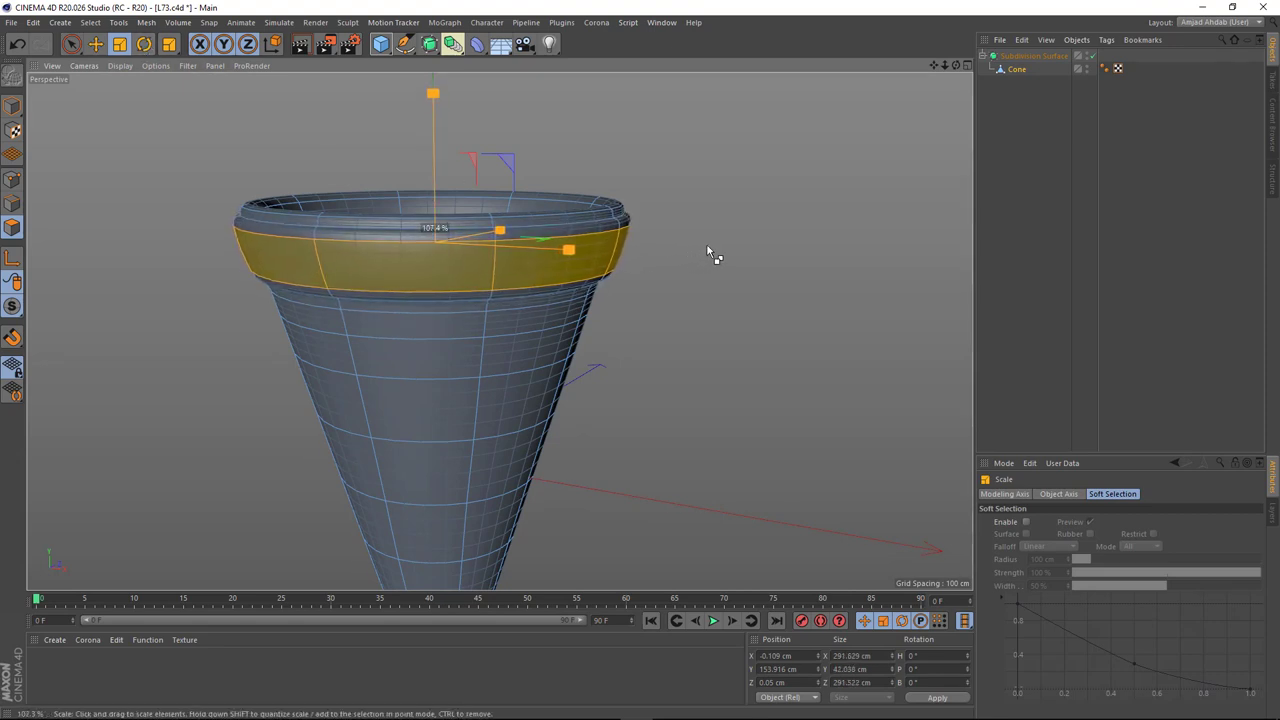
pyautogui.moveTo(712, 252); pyautogui.dragTo(714, 252)
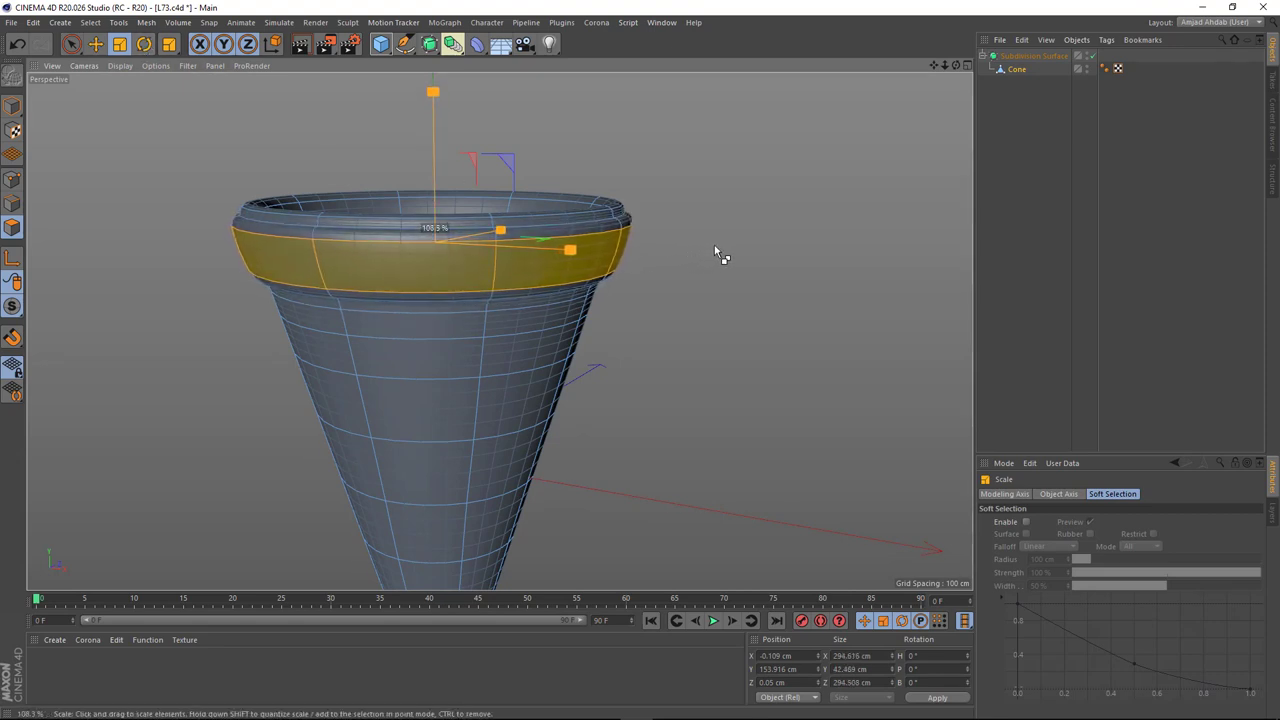
pyautogui.moveTo(620, 290)
pyautogui.keyDown('alt'); pyautogui.mouseDown()
pyautogui.moveTo(613, 268)
pyautogui.moveTo(516, 283)
pyautogui.mouseUp(); pyautogui.keyUp('alt')
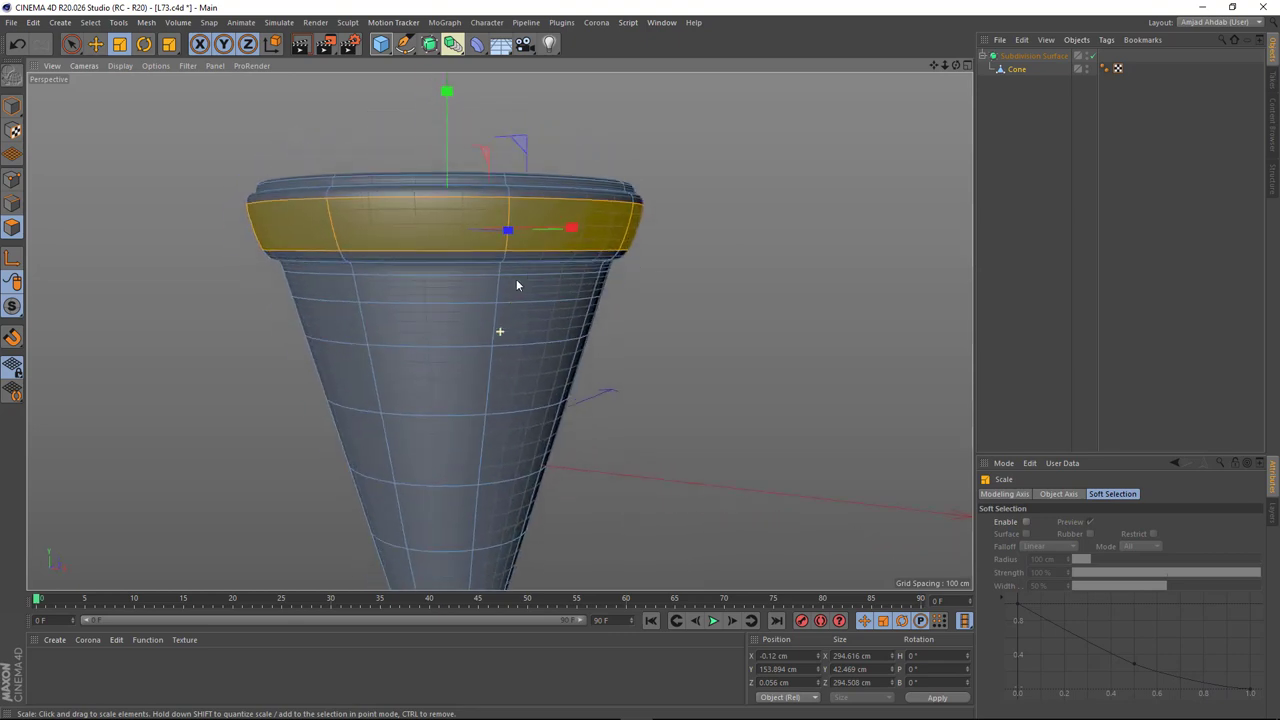
# Step: Ring-select the band just beneath it and scale it to about 104% as a ridge
pyautogui.press('v')
pyautogui.click(567, 193)
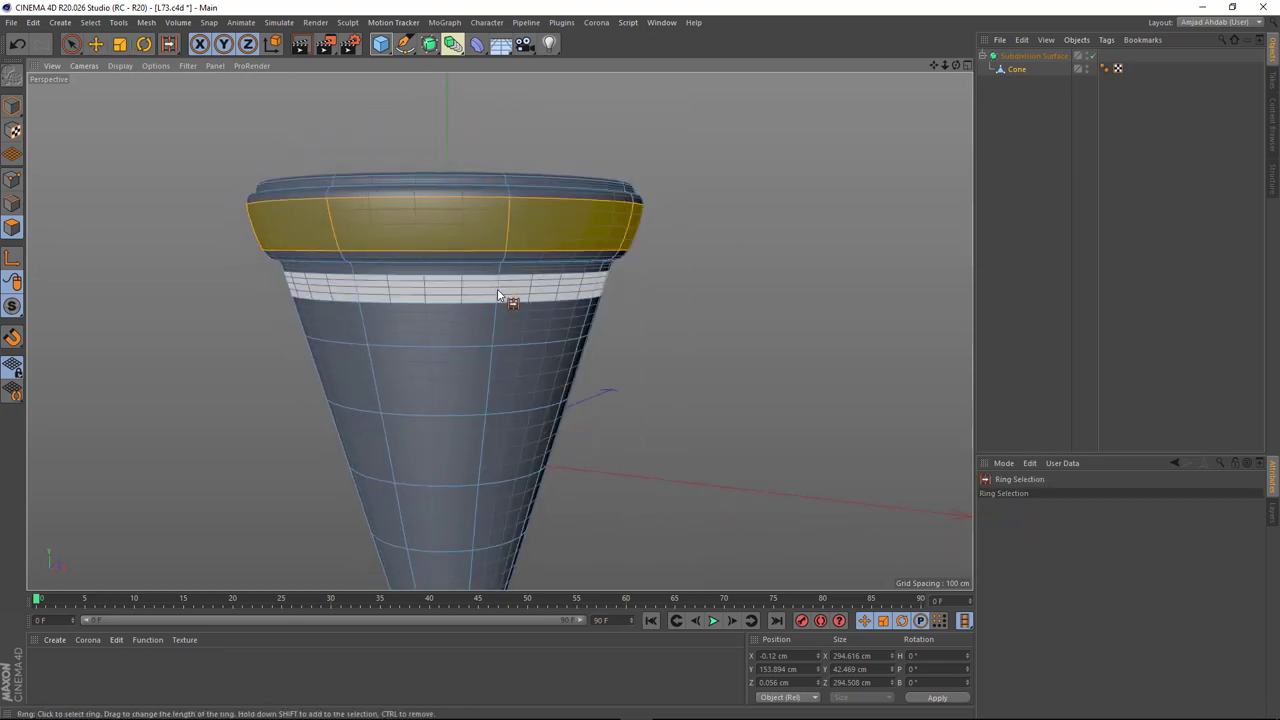
pyautogui.click(515, 297)
pyautogui.press('t')
pyautogui.moveTo(649, 291); pyautogui.dragTo(686, 277)
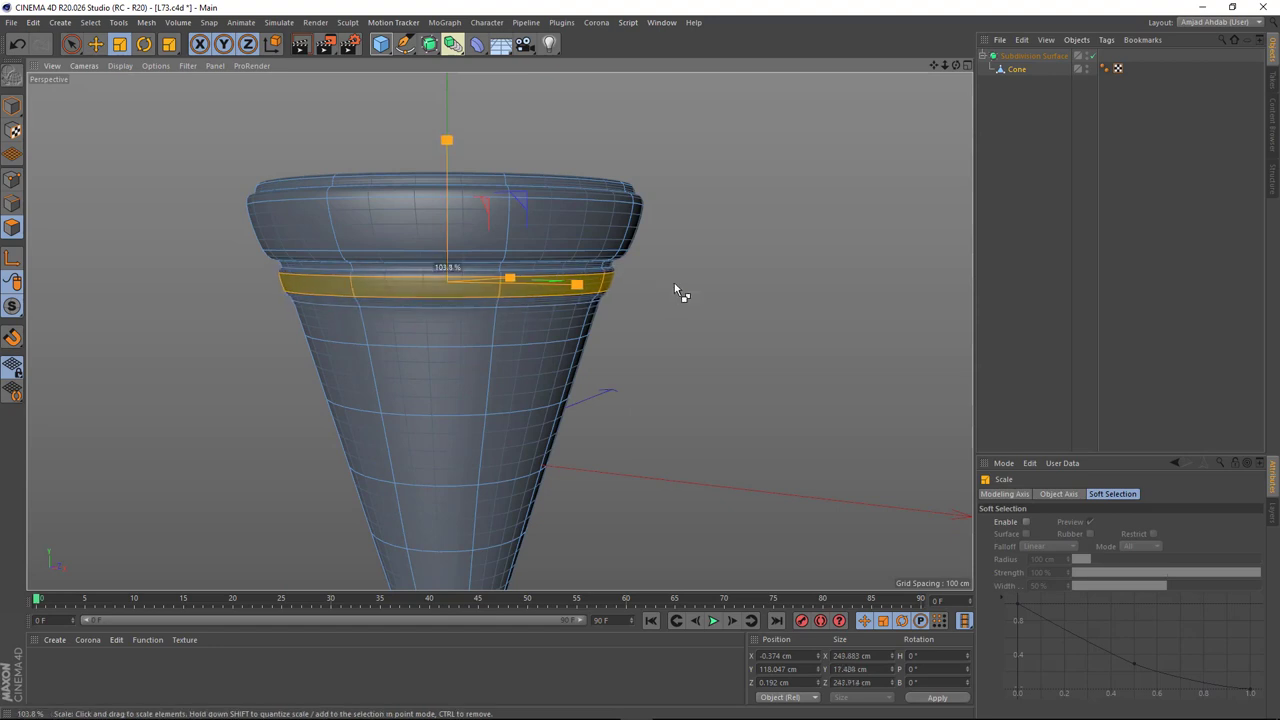
# Step: Cut an edge loop at about 10% offset just beneath the ridge ring, then return to Move
pyautogui.scroll(2, 438, 342)
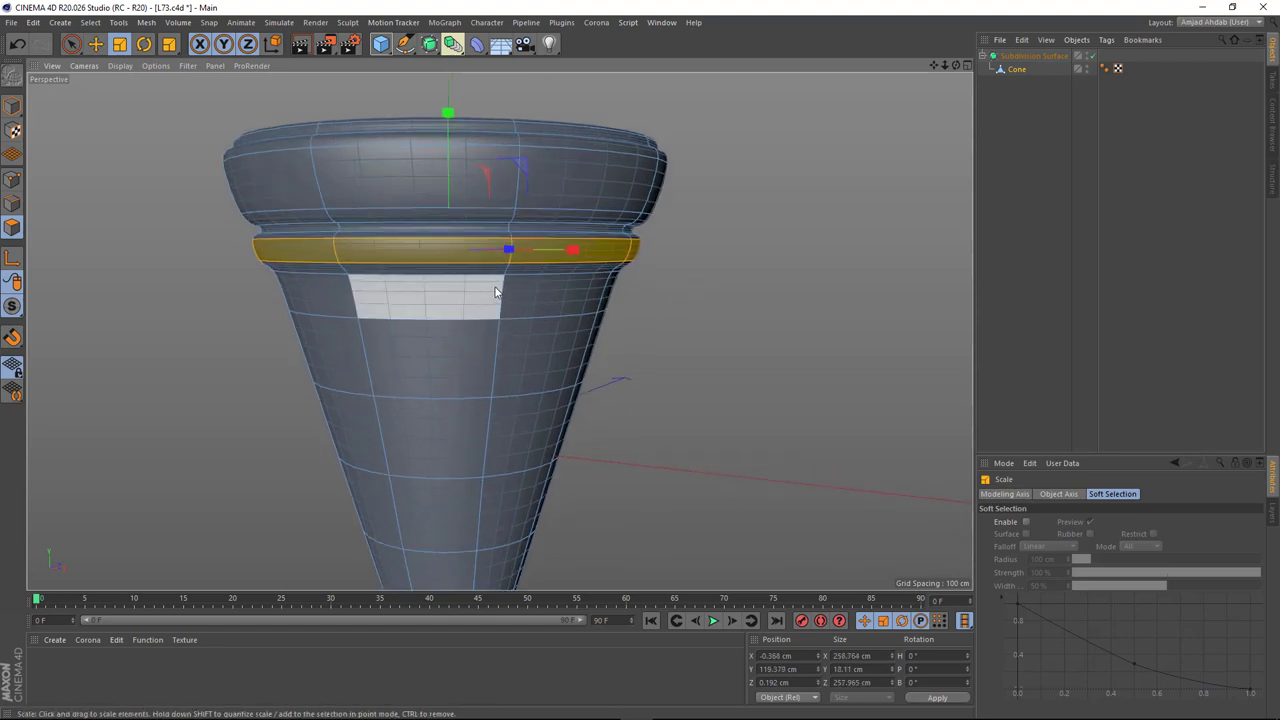
pyautogui.rightClick(676, 368)
pyautogui.click(700, 318)
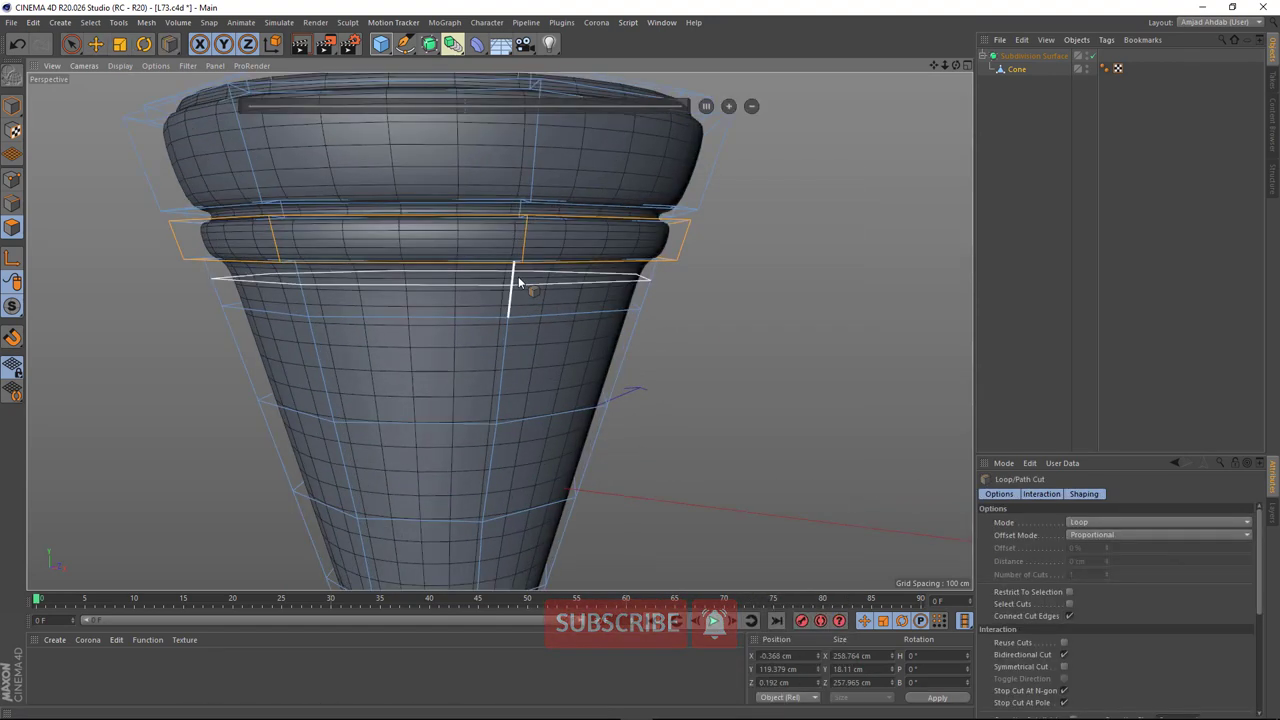
pyautogui.press('q')
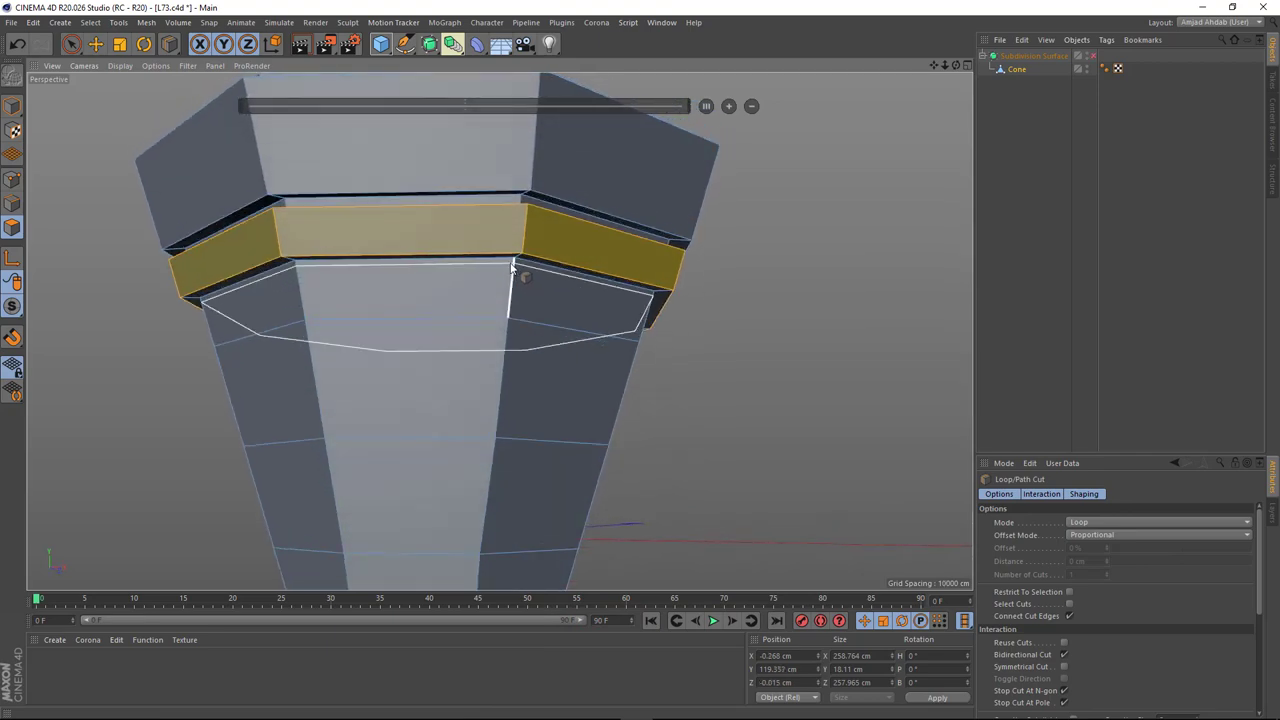
pyautogui.click(514, 268)
pyautogui.press('q')
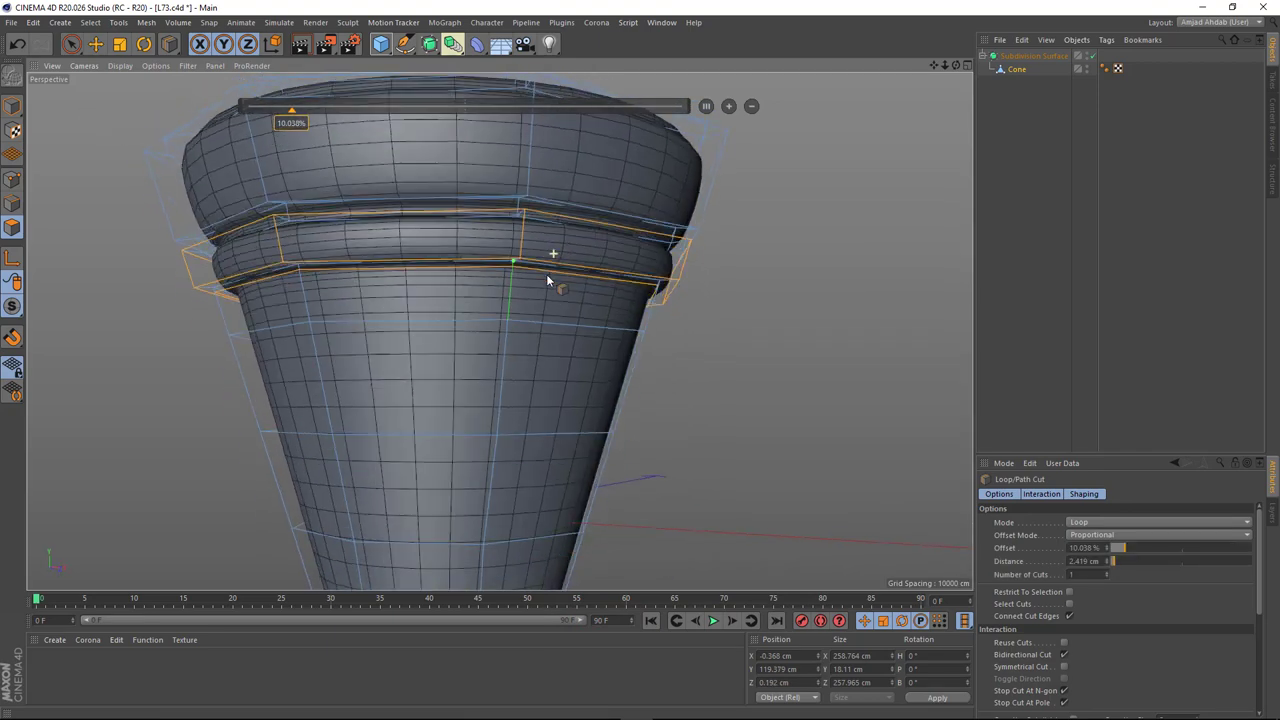
pyautogui.press('e')
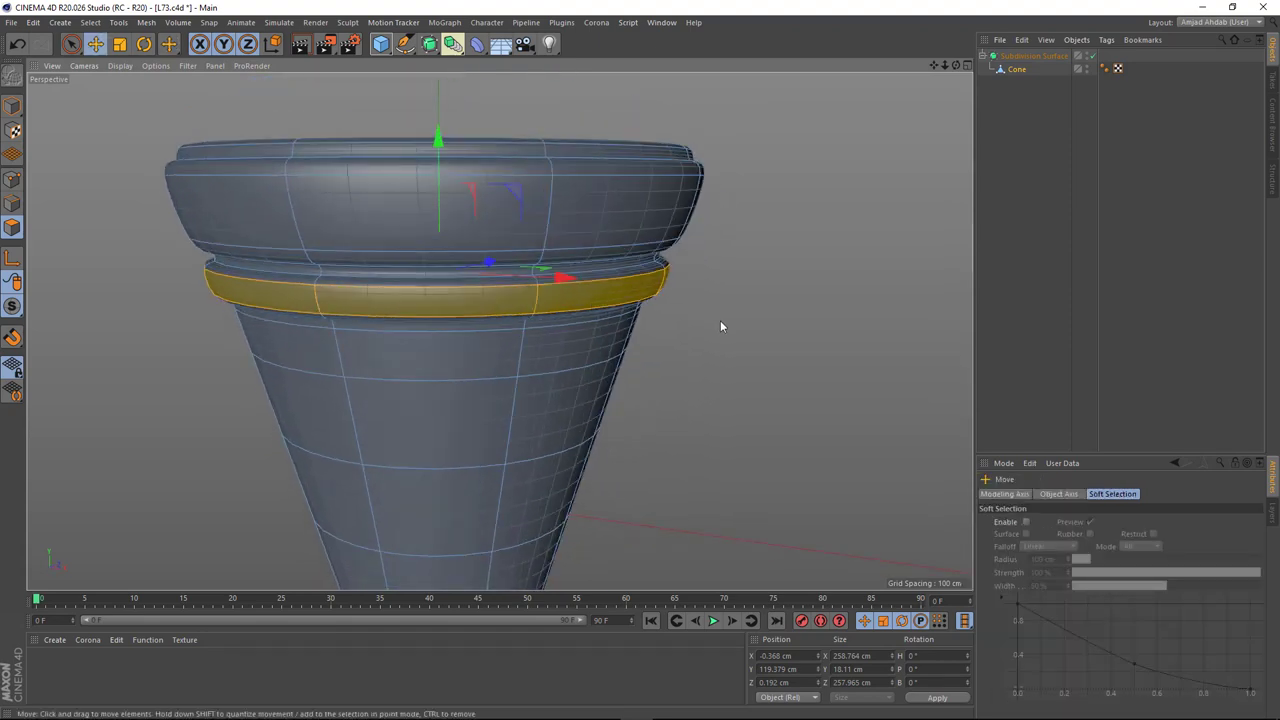
pyautogui.click(720, 320)
pyautogui.scroll(-5, 481, 272)
pyautogui.scroll(3, 522, 282)
pyautogui.keyDown('alt'); pyautogui.moveTo(514, 305); pyautogui.dragTo(563, 337); pyautogui.keyUp('alt')
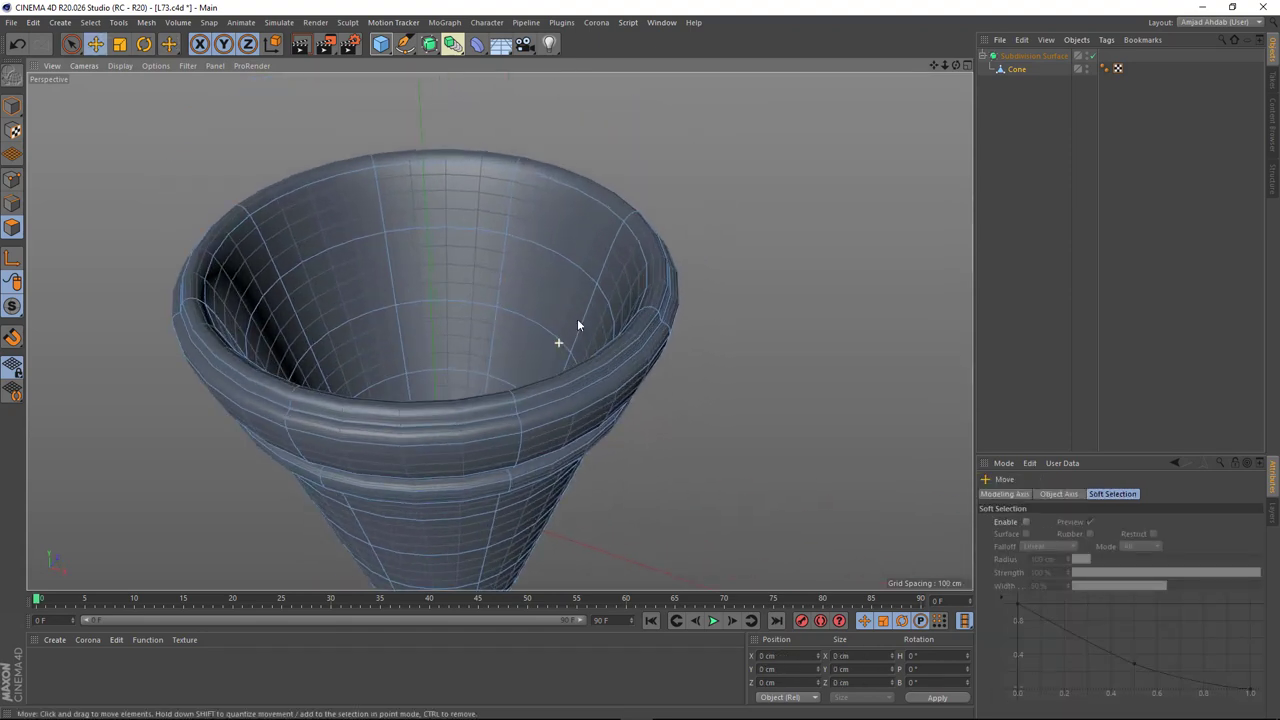
pyautogui.scroll(2, 563, 337)
# Step: Raise the cone's inner rim edge loop about 1.5 cm on Y
pyautogui.doubleClick(609, 170)
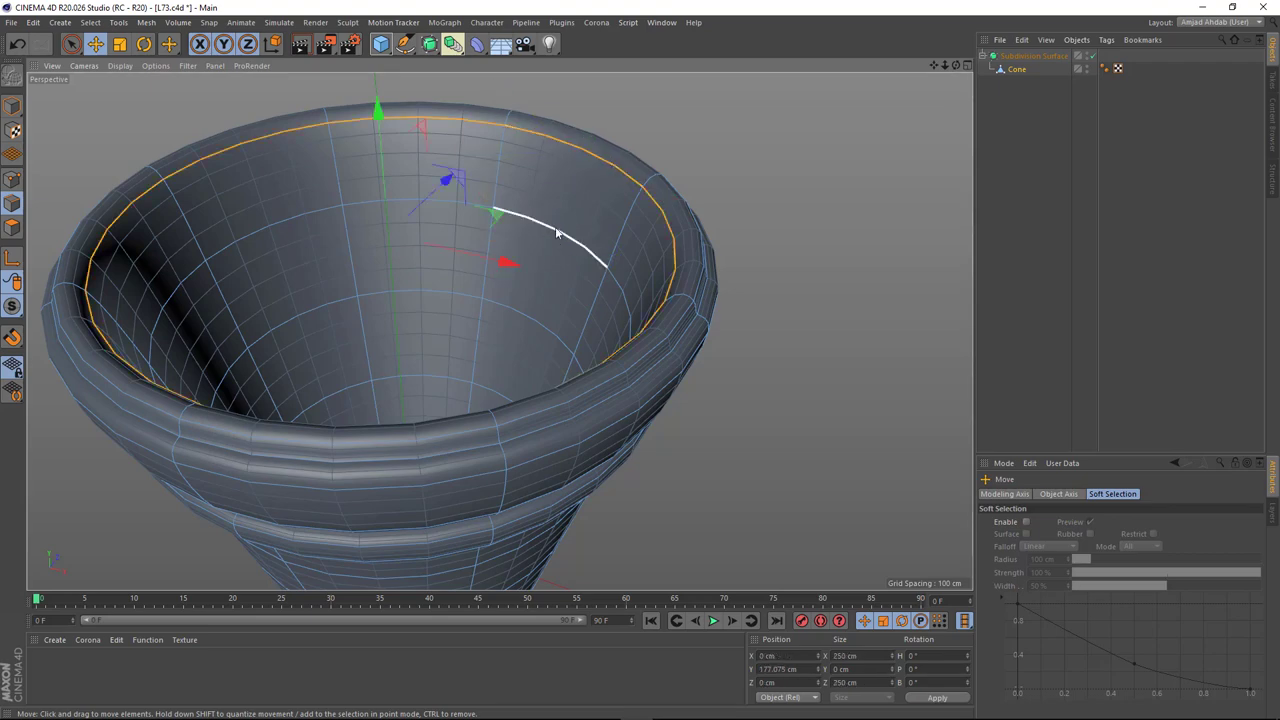
pyautogui.moveTo(609, 170)
pyautogui.keyDown('alt'); pyautogui.mouseDown()
pyautogui.moveTo(530, 160)
pyautogui.moveTo(390, 95)
pyautogui.mouseUp(); pyautogui.keyUp('alt')
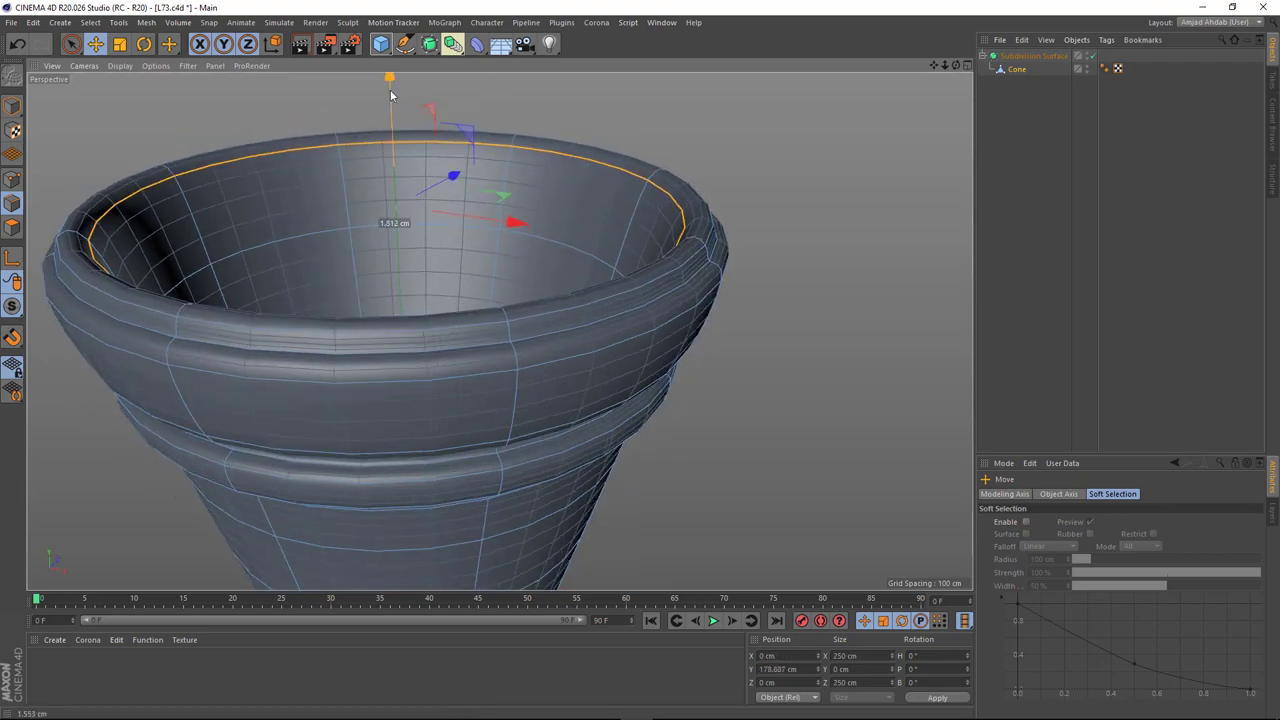
pyautogui.doubleClick(567, 316)
pyautogui.moveTo(567, 316)
pyautogui.keyDown('alt'); pyautogui.mouseDown()
pyautogui.moveTo(312, 130)
pyautogui.moveTo(293, 89)
pyautogui.moveTo(550, 353)
pyautogui.mouseUp(); pyautogui.keyUp('alt')
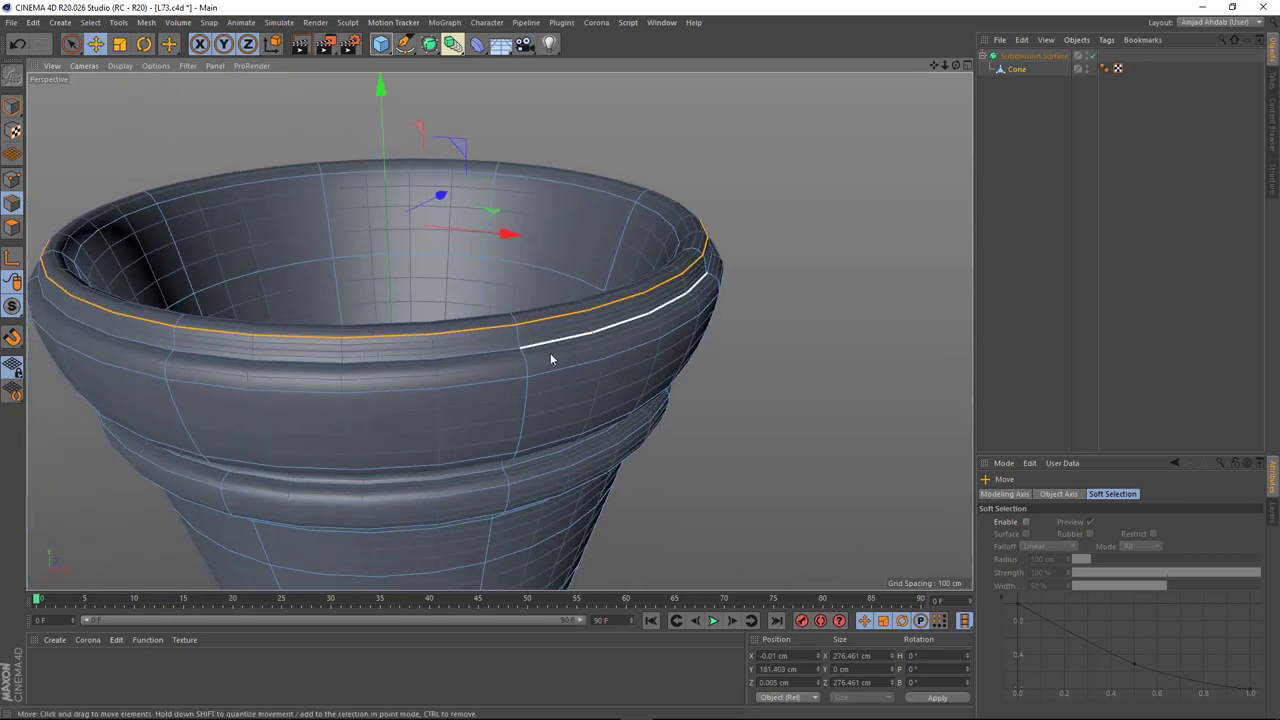
pyautogui.hotkey('ctrl', 'shift', 'a')
# Step: Select the point at the cone's tip
pyautogui.scroll(3, 617, 311)
pyautogui.moveTo(617, 312)
pyautogui.keyDown('alt'); pyautogui.mouseDown()
pyautogui.moveTo(586, 329)
pyautogui.moveTo(657, 263)
pyautogui.moveTo(405, 323)
pyautogui.mouseUp(); pyautogui.keyUp('alt')
pyautogui.scroll(2, 657, 263)
pyautogui.scroll(-4, 466, 277)
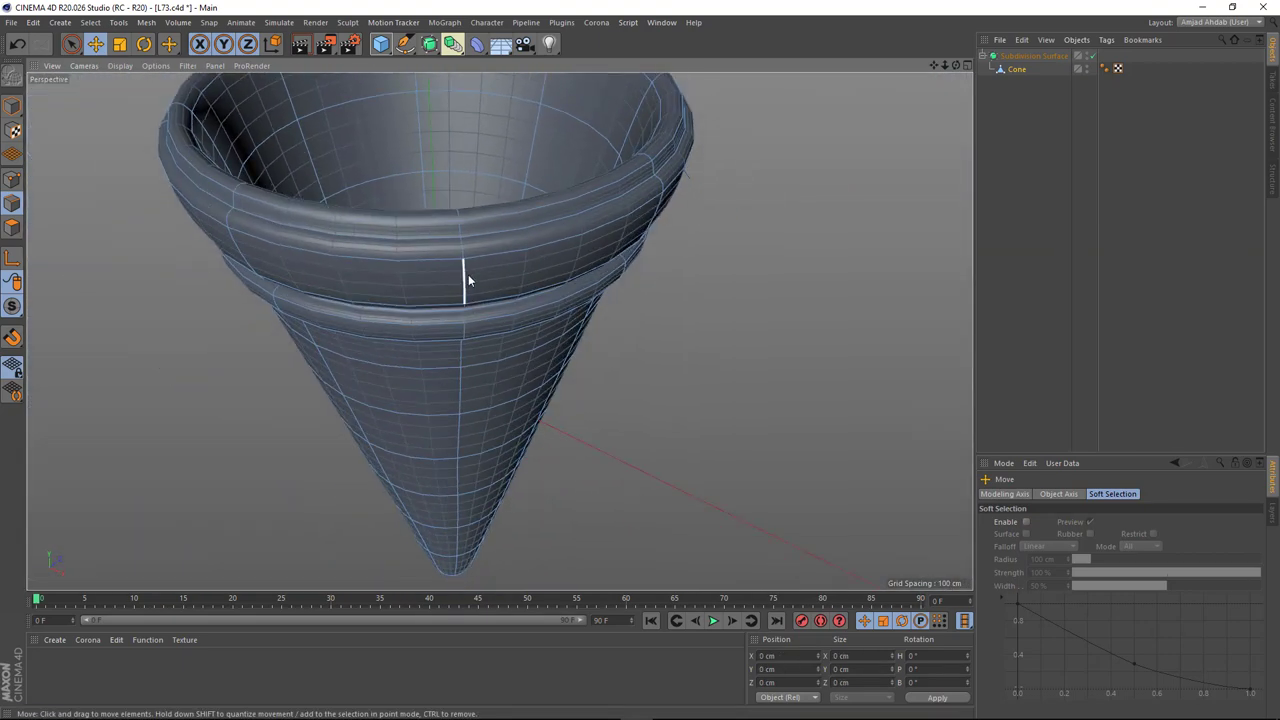
pyautogui.scroll(-3, 483, 251)
pyautogui.moveTo(483, 251)
pyautogui.keyDown('alt'); pyautogui.mouseDown()
pyautogui.moveTo(448, 366)
pyautogui.moveTo(486, 400)
pyautogui.moveTo(516, 359)
pyautogui.mouseUp(); pyautogui.keyUp('alt')
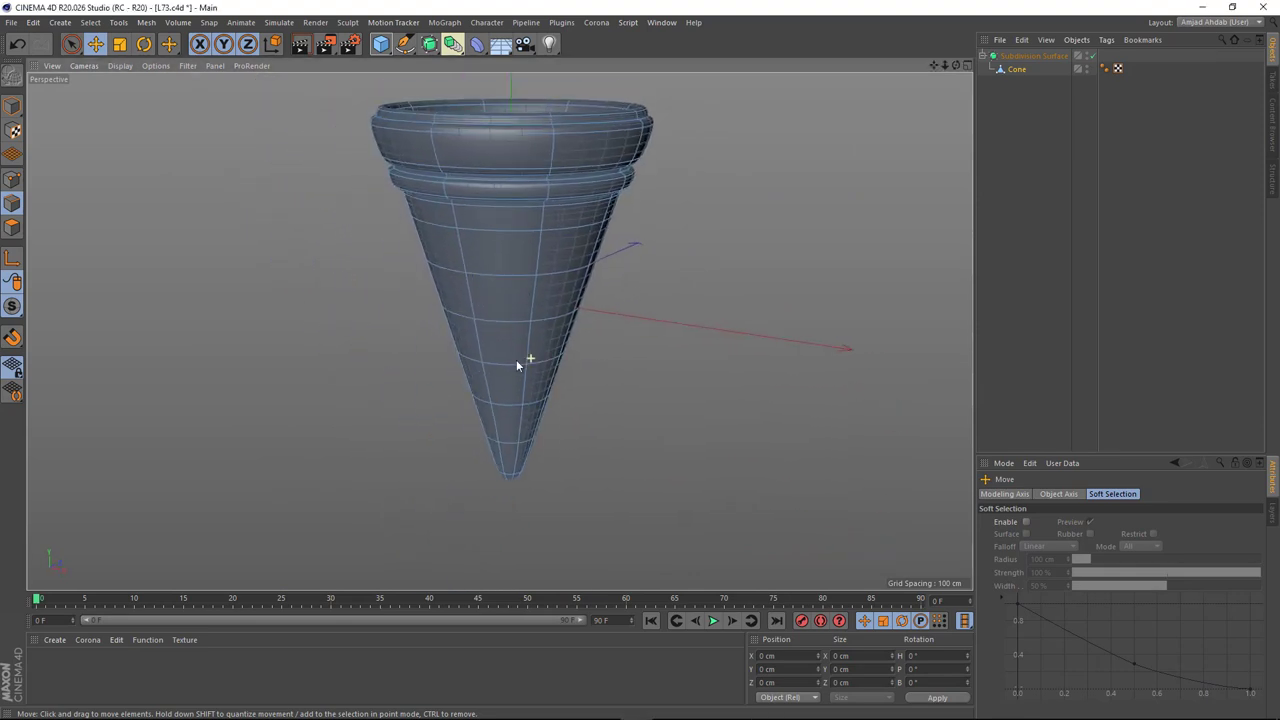
pyautogui.moveTo(201, 290)
pyautogui.keyDown('alt'); pyautogui.mouseDown()
pyautogui.moveTo(522, 457)
pyautogui.moveTo(513, 369)
pyautogui.moveTo(508, 448)
pyautogui.mouseUp(); pyautogui.keyUp('alt')
pyautogui.click(513, 464)
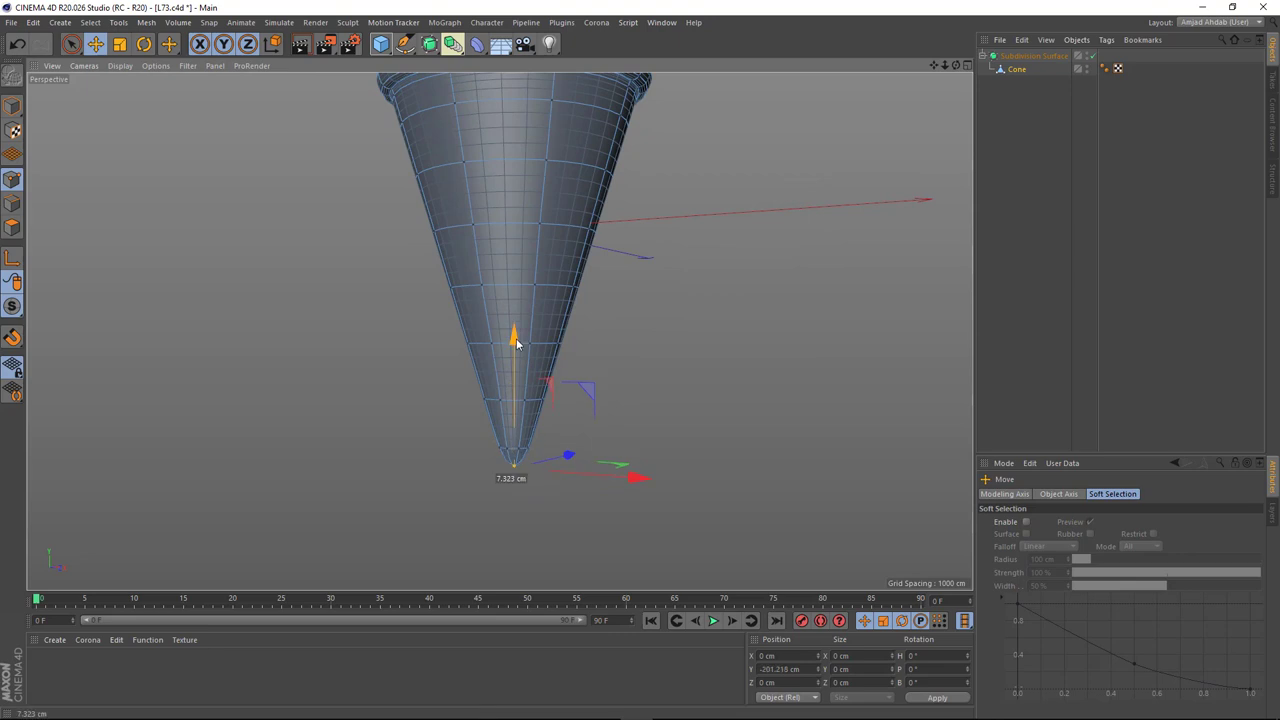
# Step: Move the tip point about 7 cm vertically and add an edge loop near the tip
pyautogui.moveTo(519, 369)
pyautogui.mouseDown()
pyautogui.moveTo(515, 411)
pyautogui.moveTo(551, 404)
pyautogui.mouseUp()
pyautogui.rightClick(600, 414)
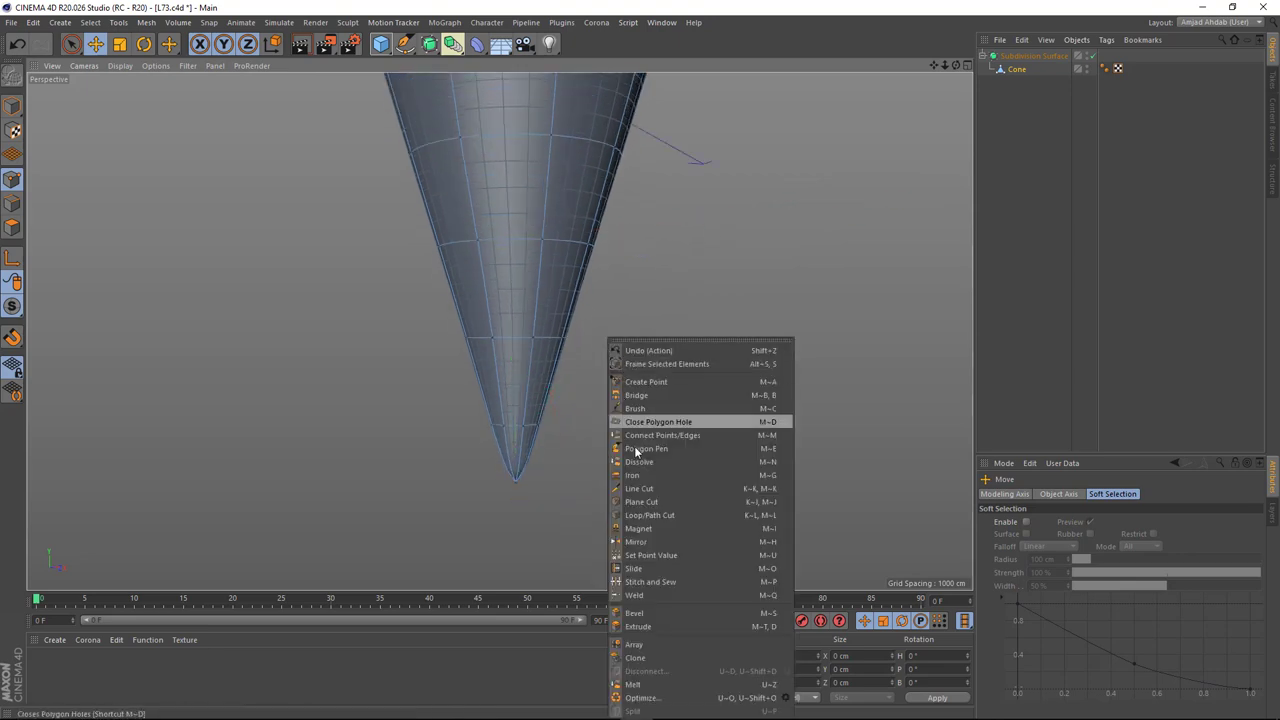
pyautogui.click(51, 277)
pyautogui.rightClick(330, 196)
pyautogui.click(365, 327)
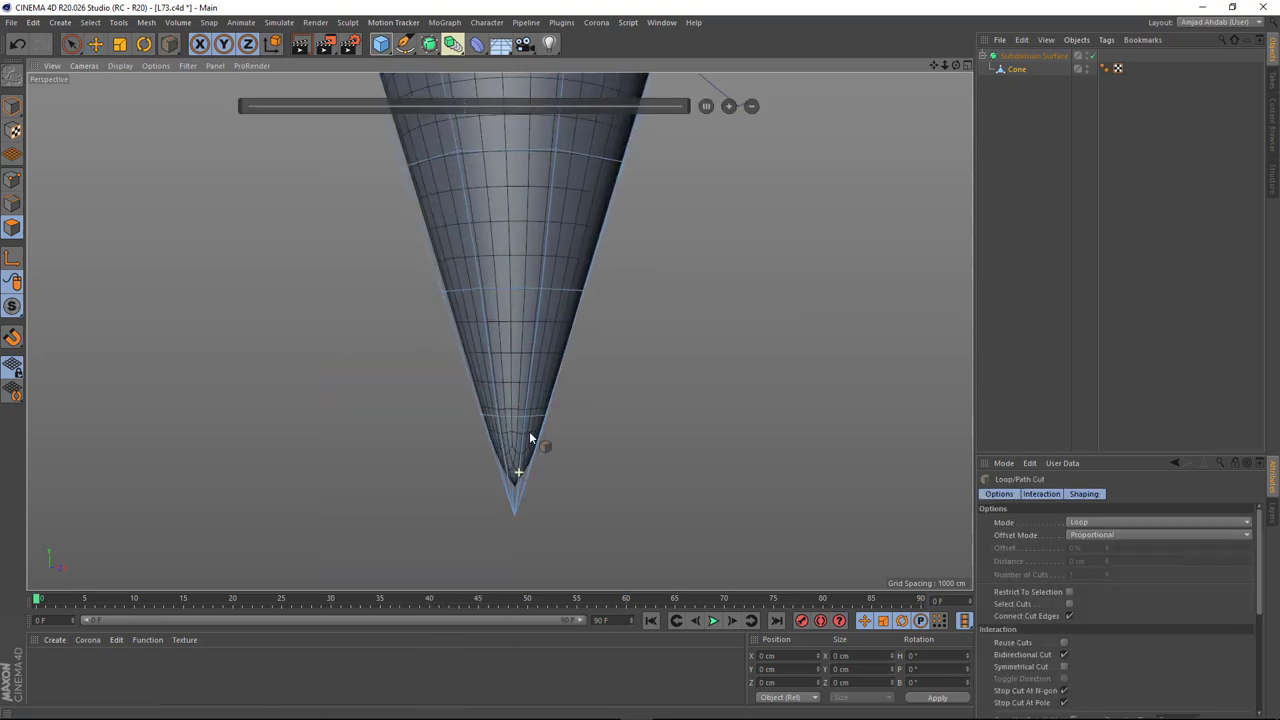
pyautogui.click(530, 469)
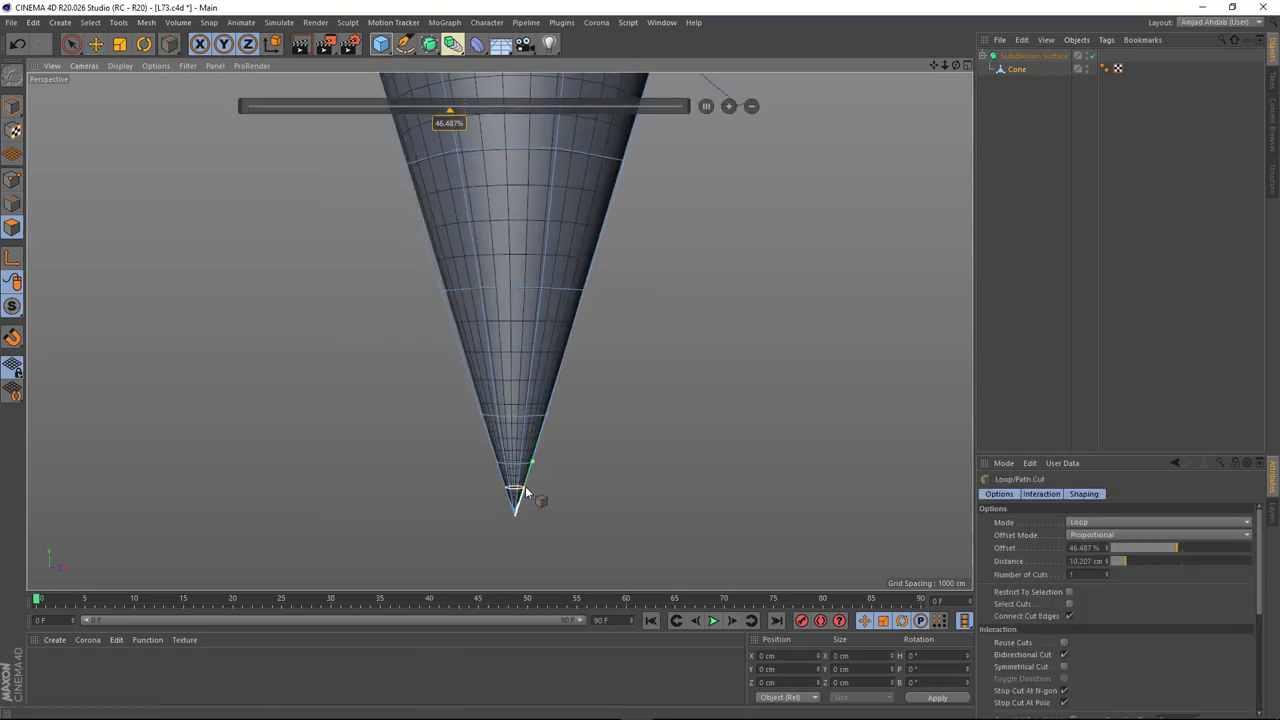
pyautogui.press('e')
pyautogui.scroll(2, 610, 399)
pyautogui.scroll(2, 544, 340)
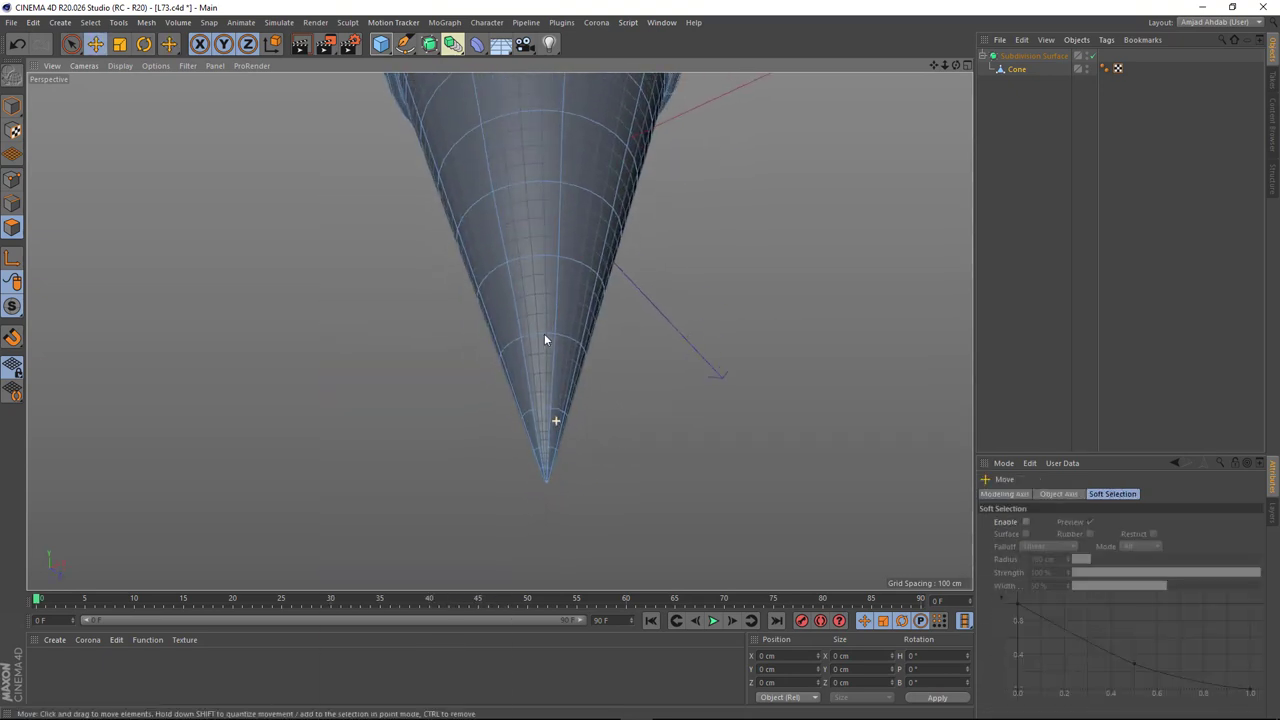
# Step: Switch to Model mode and set the viewport display to Gouraud Shading
pyautogui.click(12, 105)
pyautogui.click(436, 412)
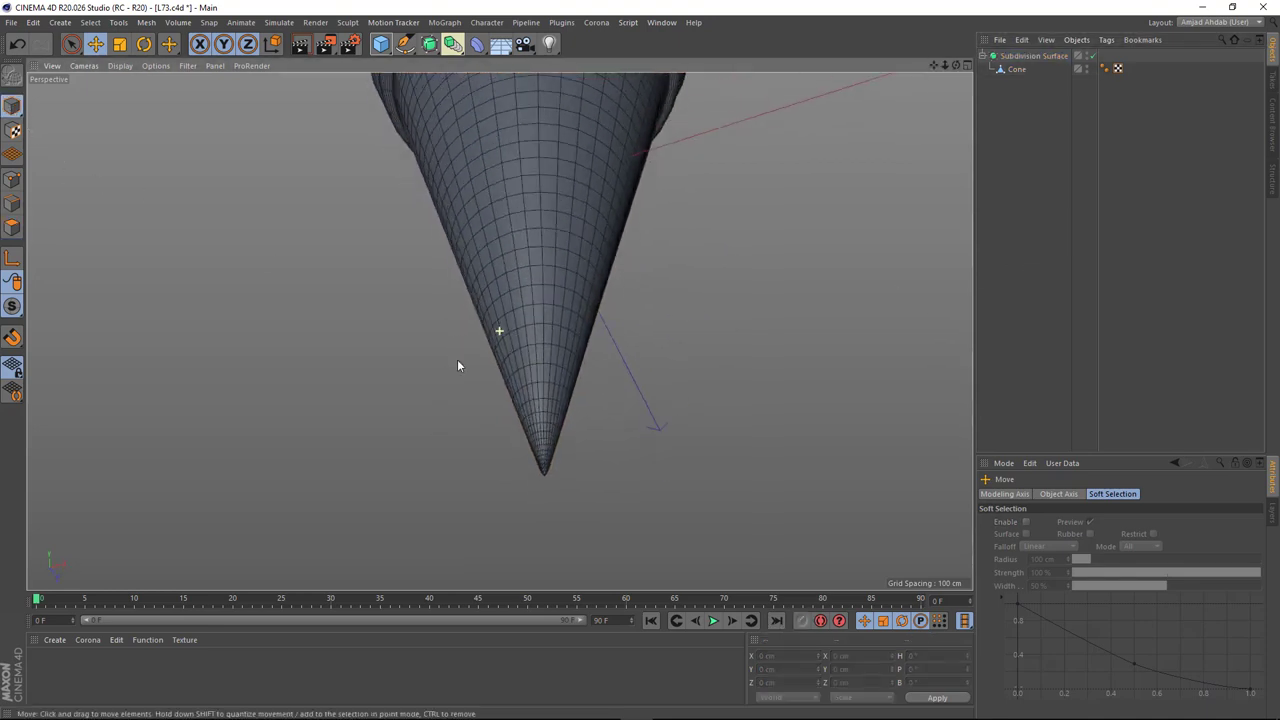
pyautogui.click(120, 65)
pyautogui.click(145, 80)
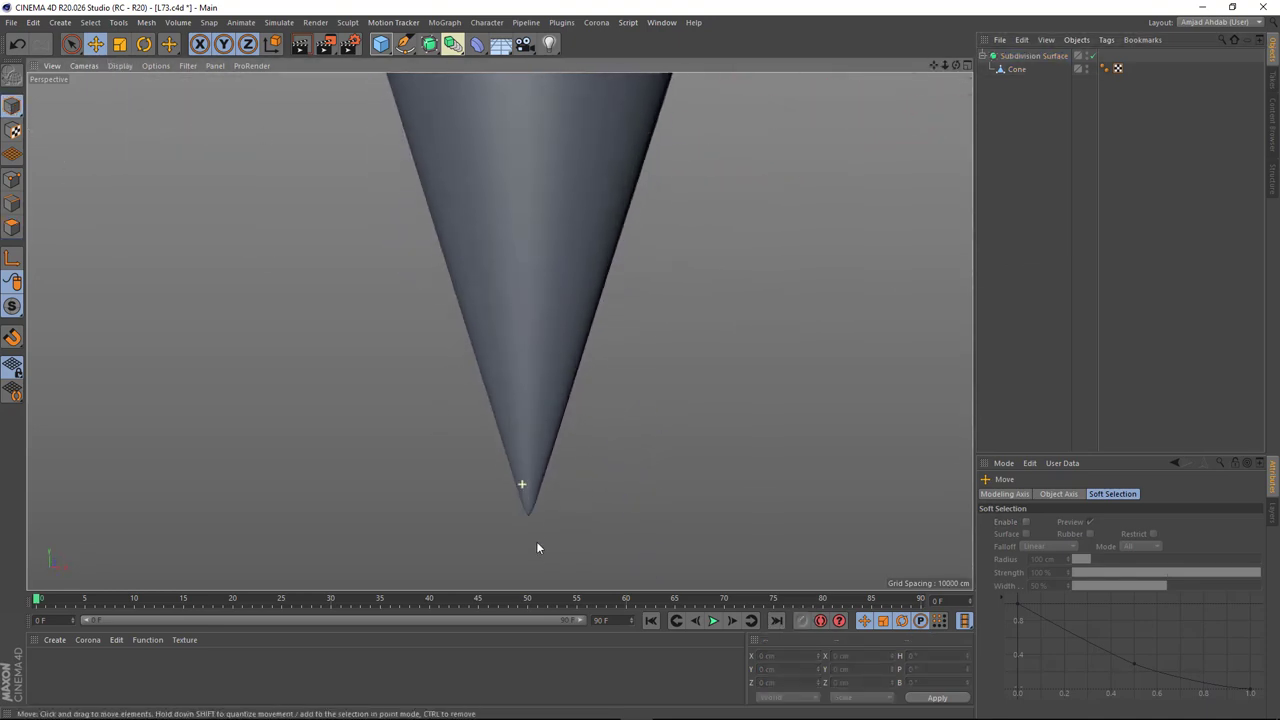
pyautogui.click(1016, 69)
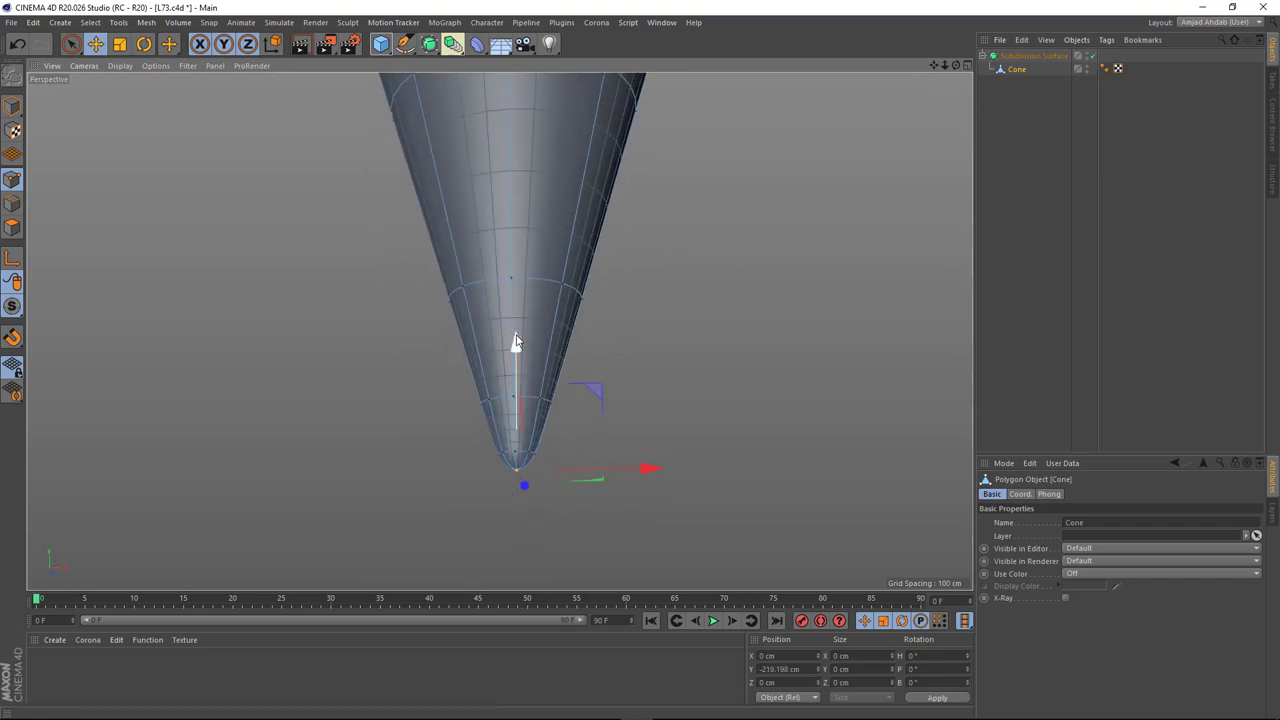
pyautogui.hotkey('ctrl', 'z')
pyautogui.hotkey('ctrl', 'z')
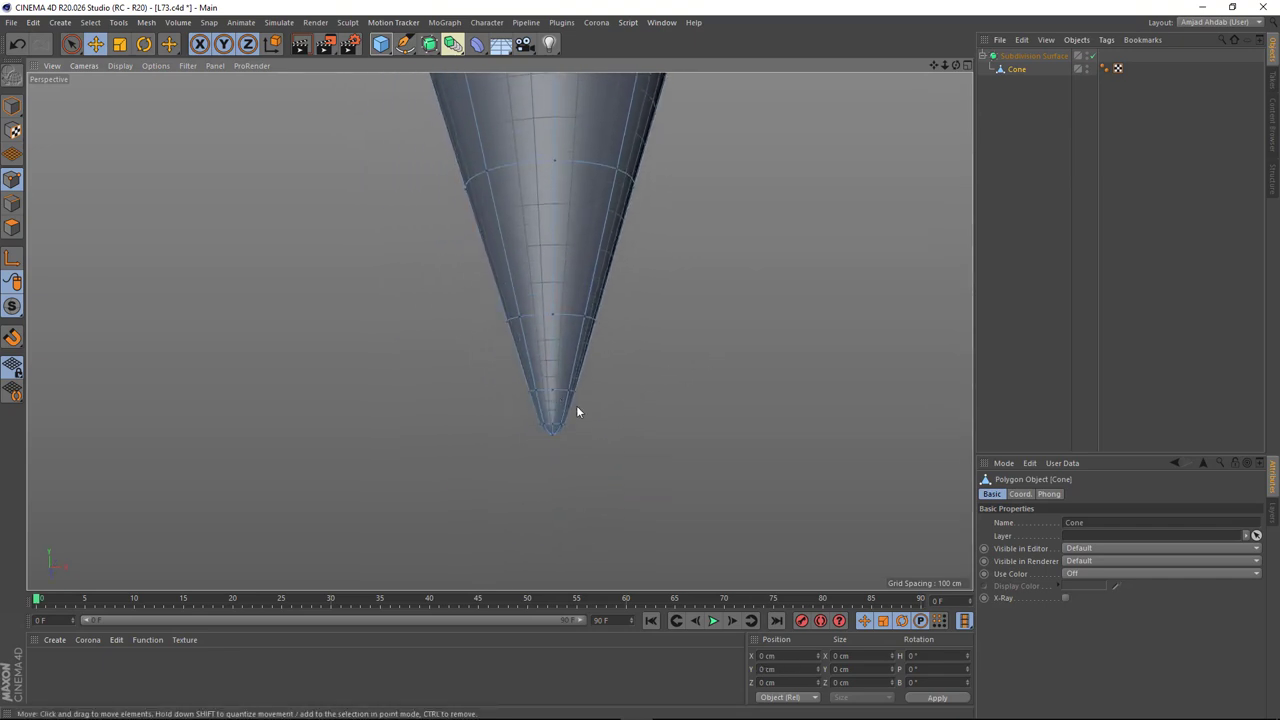
pyautogui.click(728, 379)
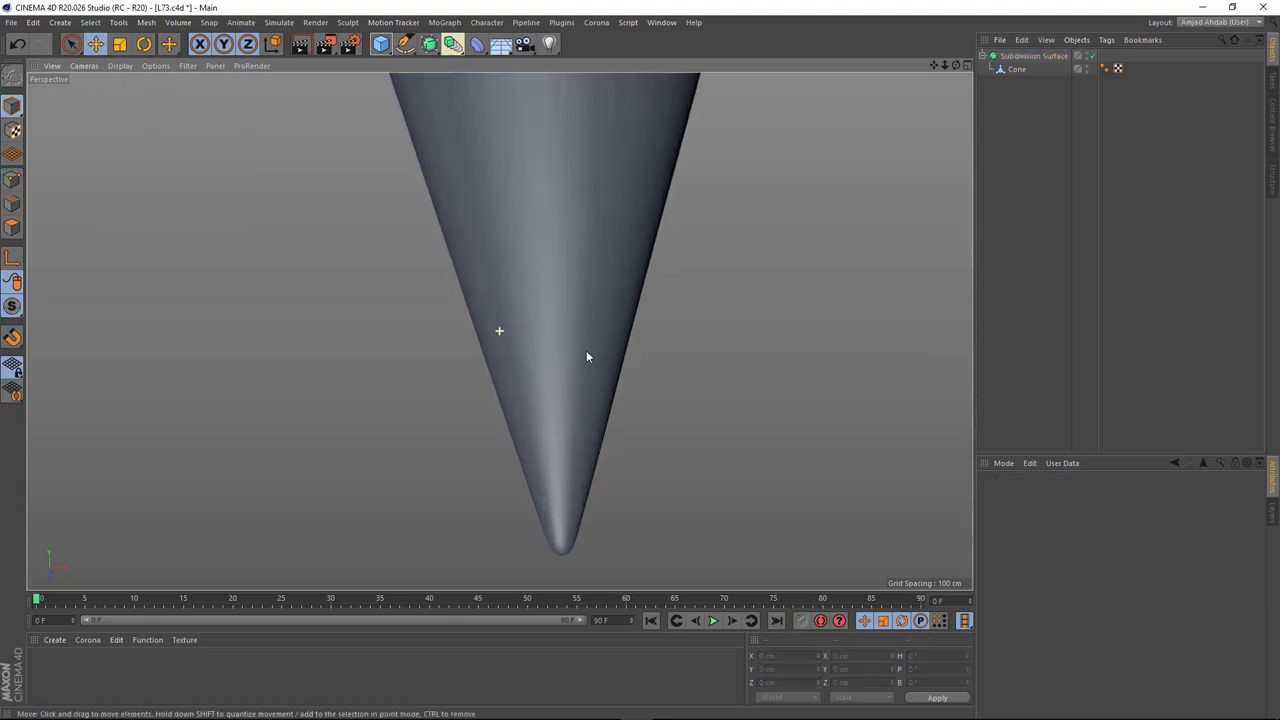
pyautogui.moveTo(728, 379)
pyautogui.keyDown('alt'); pyautogui.mouseDown()
pyautogui.moveTo(560, 294)
pyautogui.moveTo(566, 203)
pyautogui.moveTo(537, 489)
pyautogui.moveTo(511, 390)
pyautogui.moveTo(509, 482)
pyautogui.moveTo(514, 369)
pyautogui.moveTo(477, 357)
pyautogui.moveTo(506, 471)
pyautogui.moveTo(484, 306)
pyautogui.moveTo(494, 371)
pyautogui.mouseUp(); pyautogui.keyUp('alt')
# Step: Create material Mat, colour it tan (H 39°, S 47%, V 92%), and apply it to the cone
pyautogui.doubleClick(45, 663)
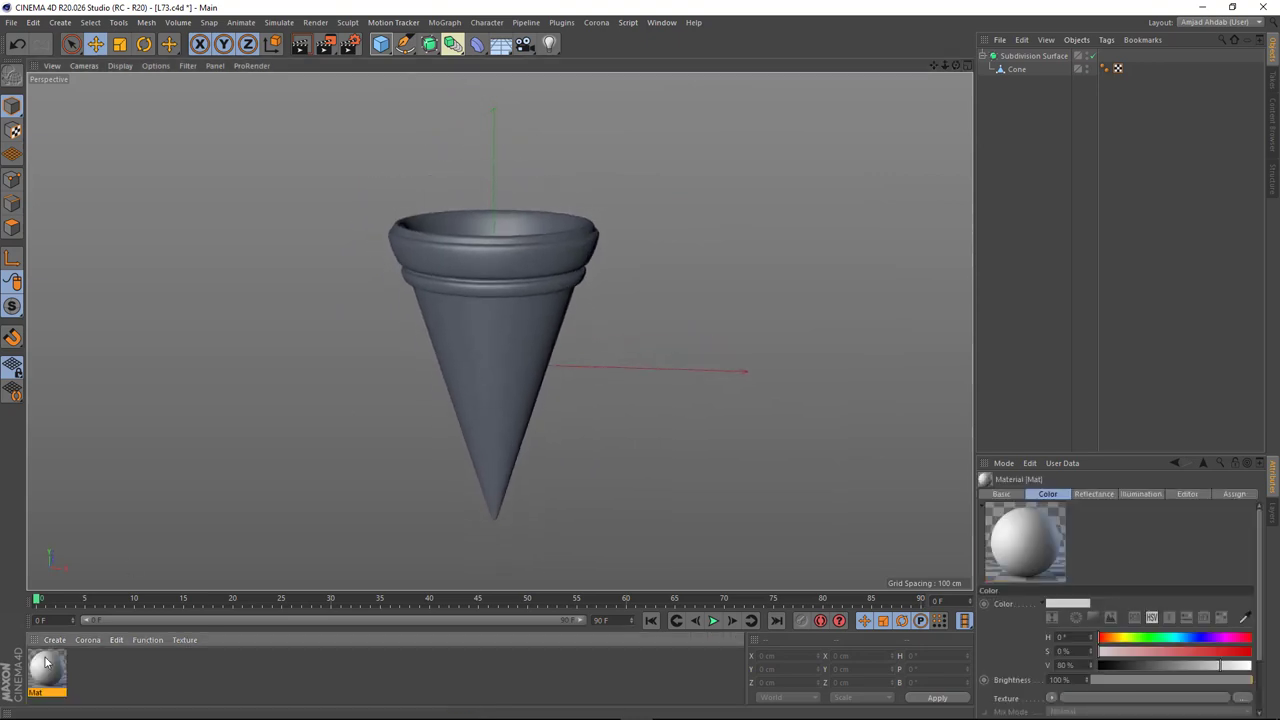
pyautogui.click(1127, 640)
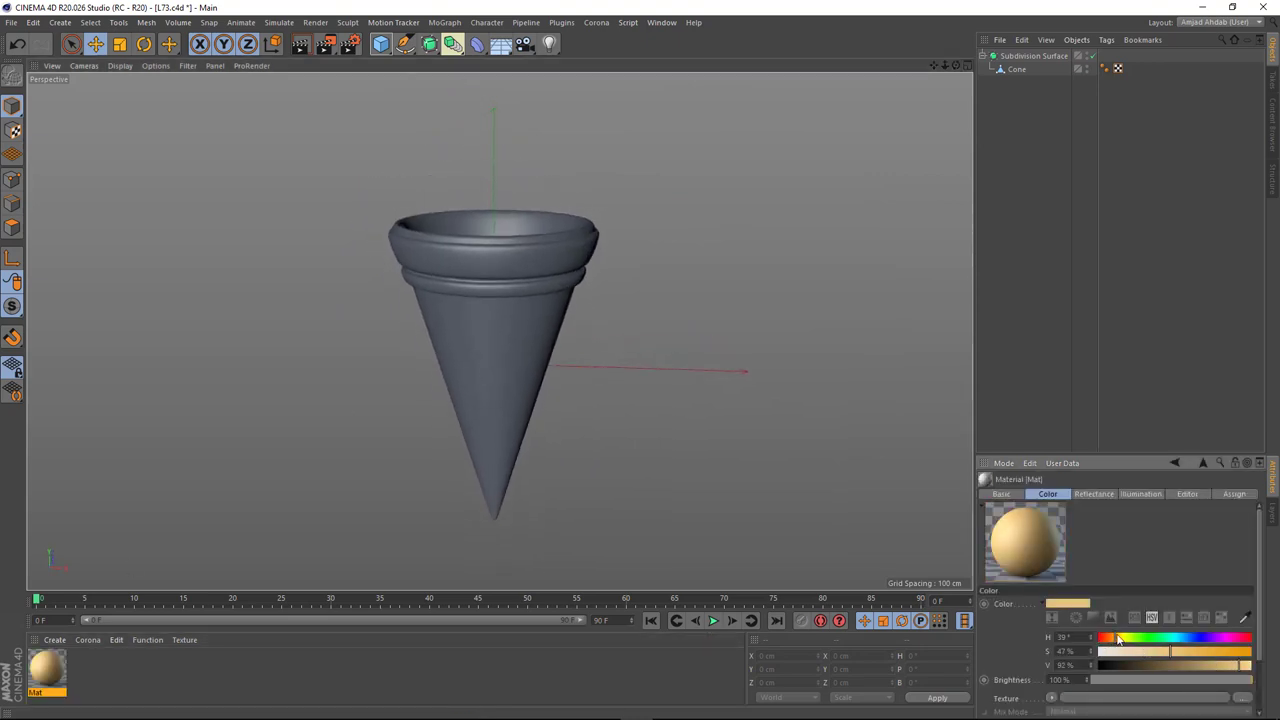
pyautogui.moveTo(47, 665); pyautogui.dragTo(1095, 56)
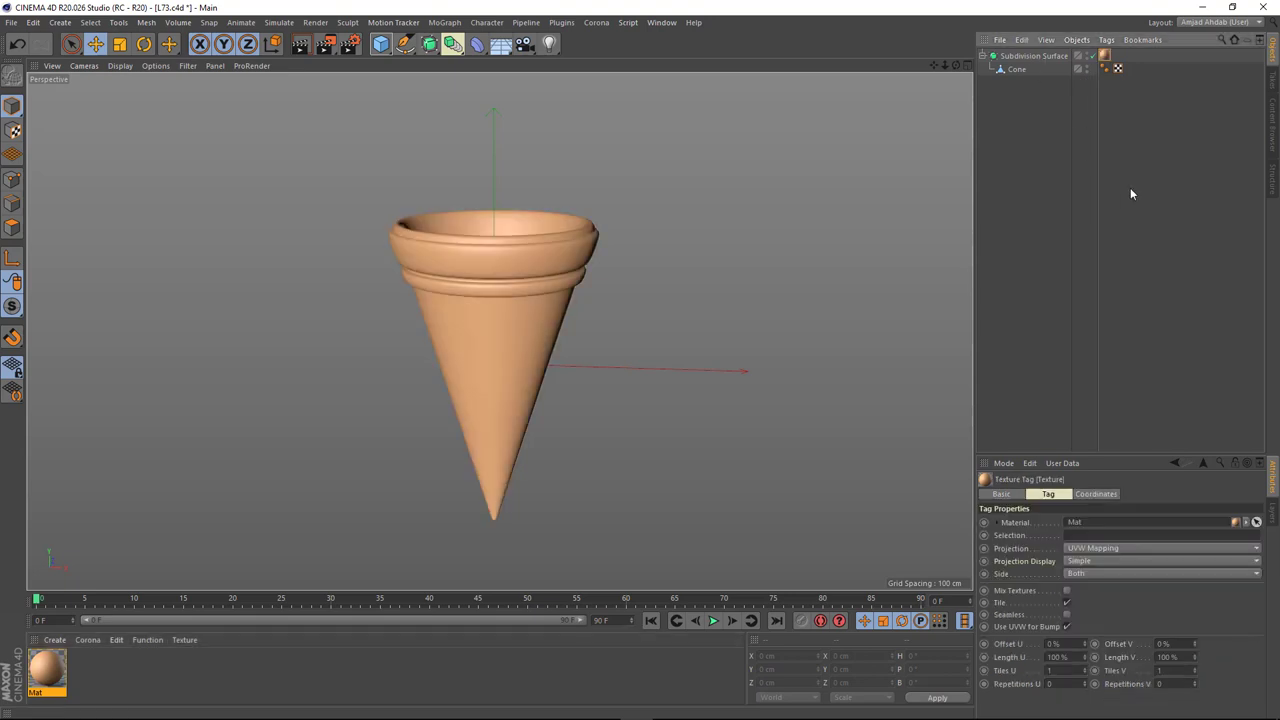
pyautogui.click(1128, 194)
pyautogui.keyDown('alt'); pyautogui.moveTo(474, 306); pyautogui.dragTo(519, 321, button='middle'); pyautogui.keyUp('alt')
pyautogui.moveTo(519, 321)
pyautogui.keyDown('alt'); pyautogui.mouseDown()
pyautogui.moveTo(543, 415)
pyautogui.moveTo(525, 316)
pyautogui.mouseUp(); pyautogui.keyUp('alt')
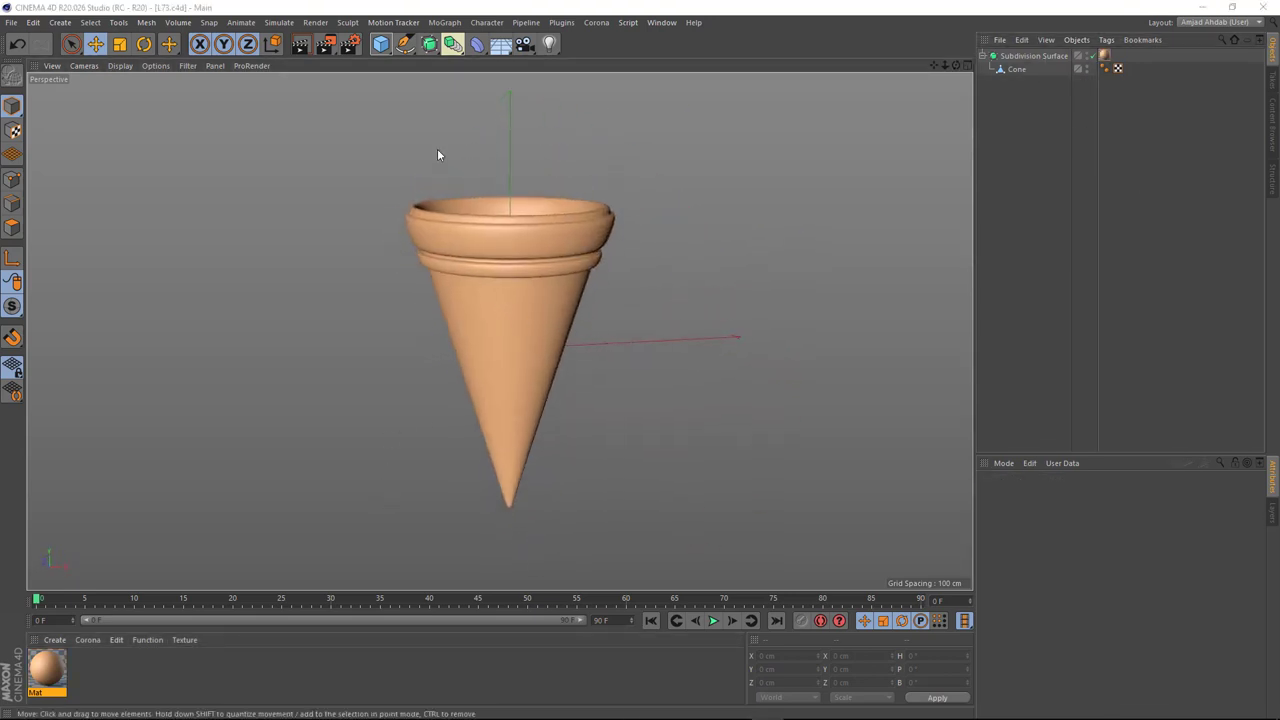
# Step: Add a Star spline above the cone with a 42 cm radius
pyautogui.click(407, 46)
pyautogui.click(632, 63)
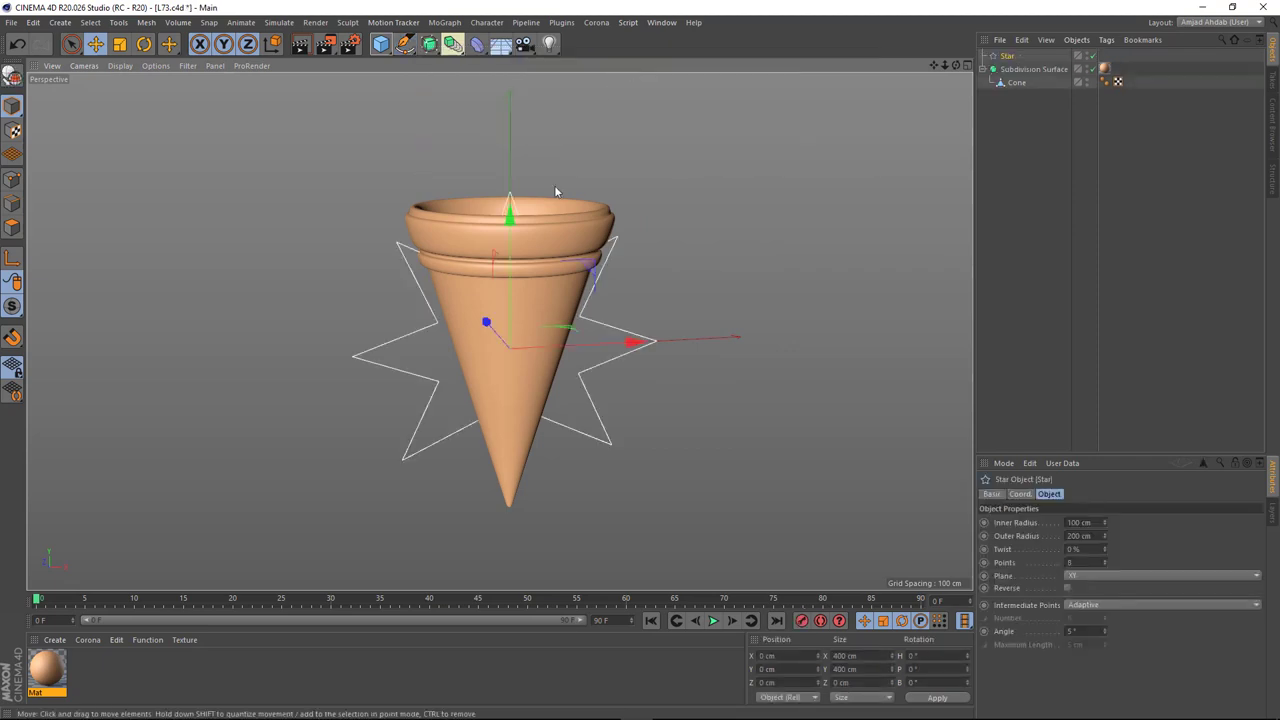
pyautogui.keyDown('alt'); pyautogui.moveTo(546, 267); pyautogui.dragTo(546, 400, button='middle'); pyautogui.keyUp('alt')
pyautogui.moveTo(532, 430); pyautogui.dragTo(540, 200)
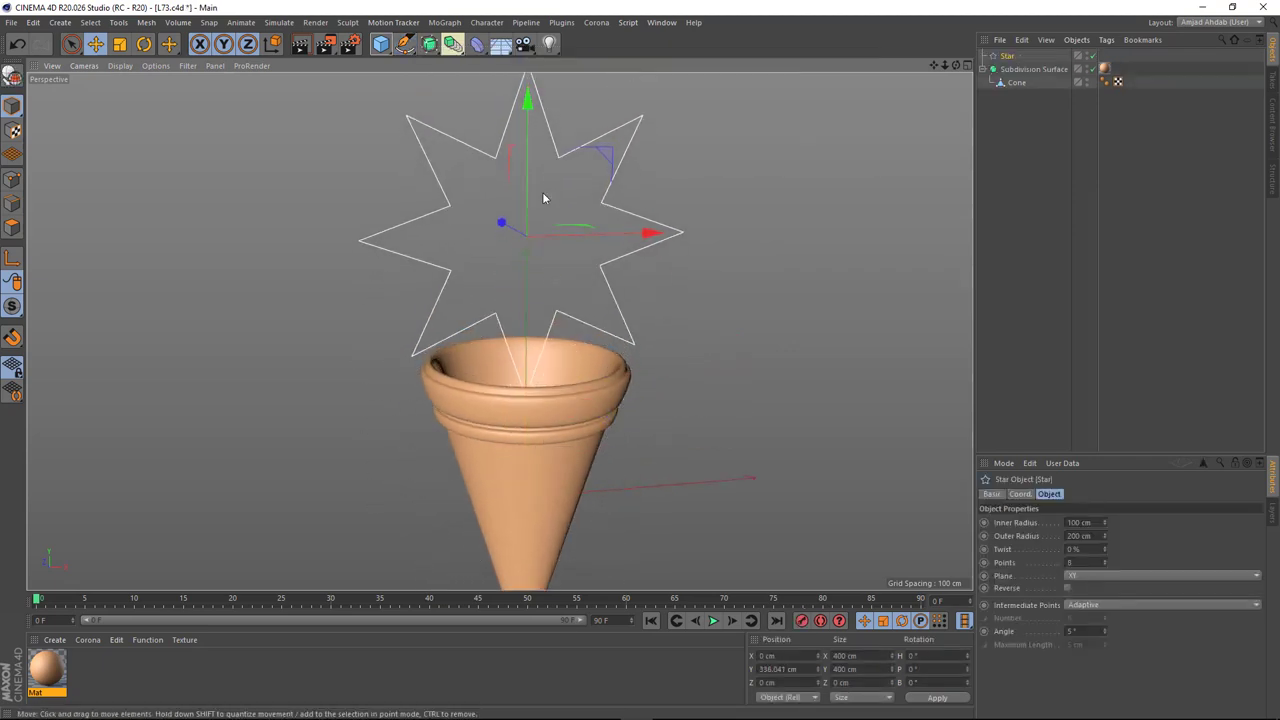
pyautogui.keyDown('alt'); pyautogui.moveTo(512, 288); pyautogui.dragTo(486, 286, button='middle'); pyautogui.keyUp('alt')
pyautogui.click(1079, 522)
pyautogui.write('62')
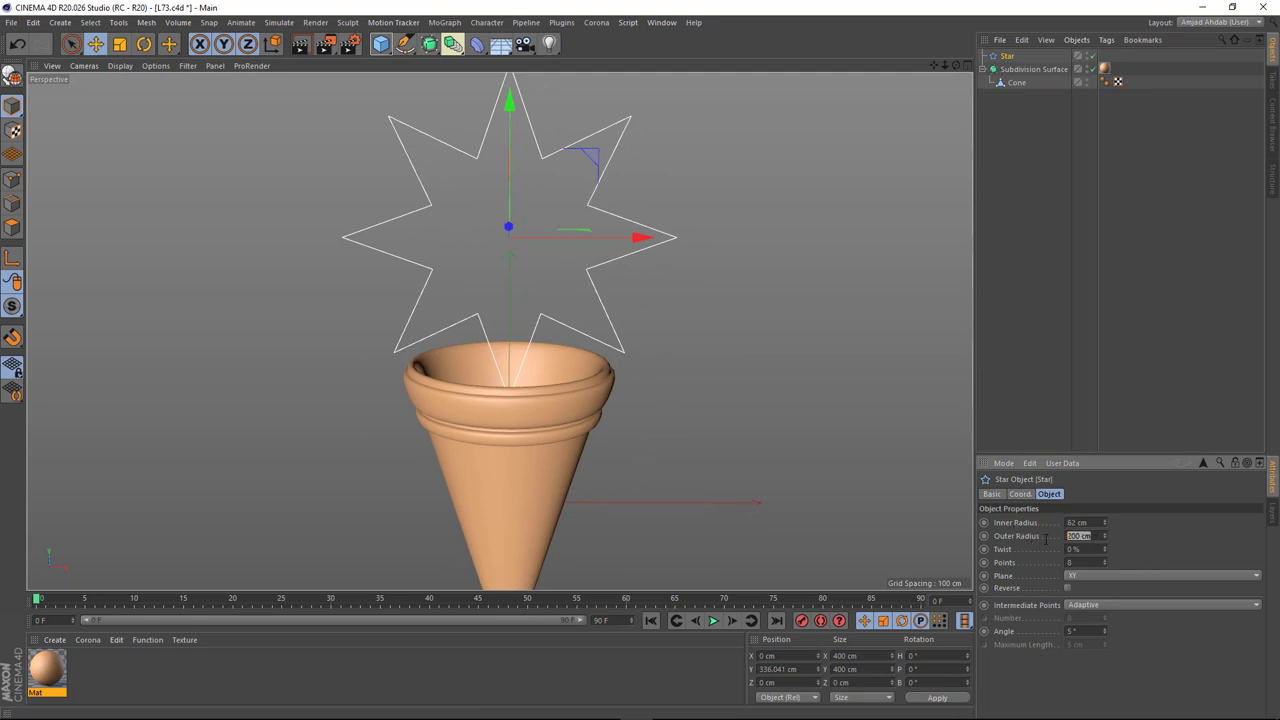
pyautogui.write('42')
pyautogui.press('Return')
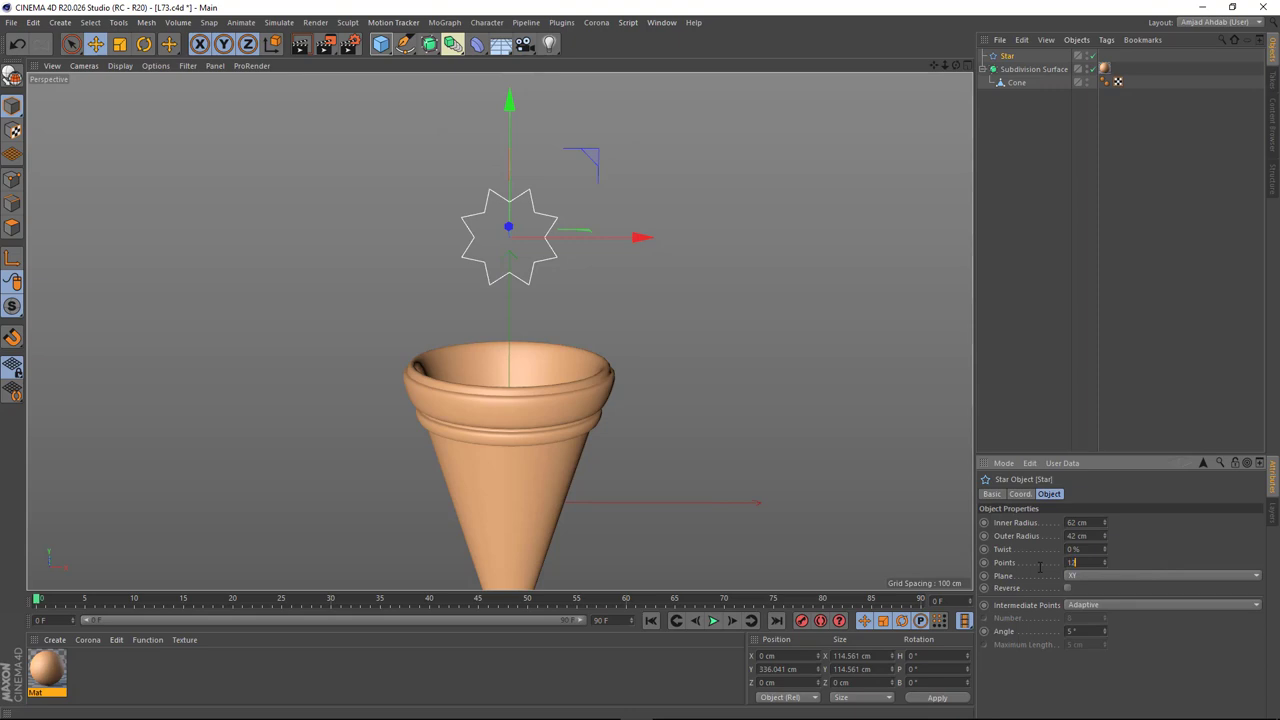
# Step: Add a Helix in the XZ plane with a 96 cm start radius, raised above the cone
pyautogui.click(428, 45)
pyautogui.click(555, 110)
pyautogui.keyDown('alt'); pyautogui.moveTo(522, 376); pyautogui.dragTo(507, 363); pyautogui.keyUp('alt')
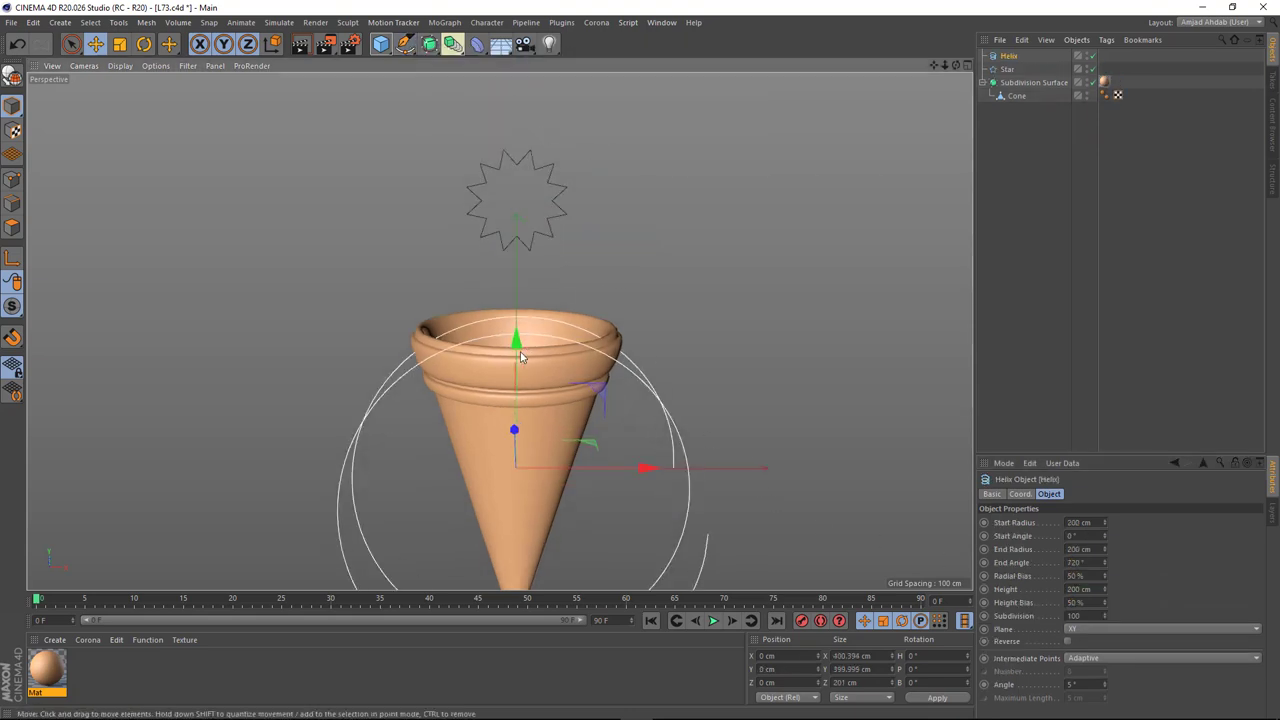
pyautogui.click(1113, 630)
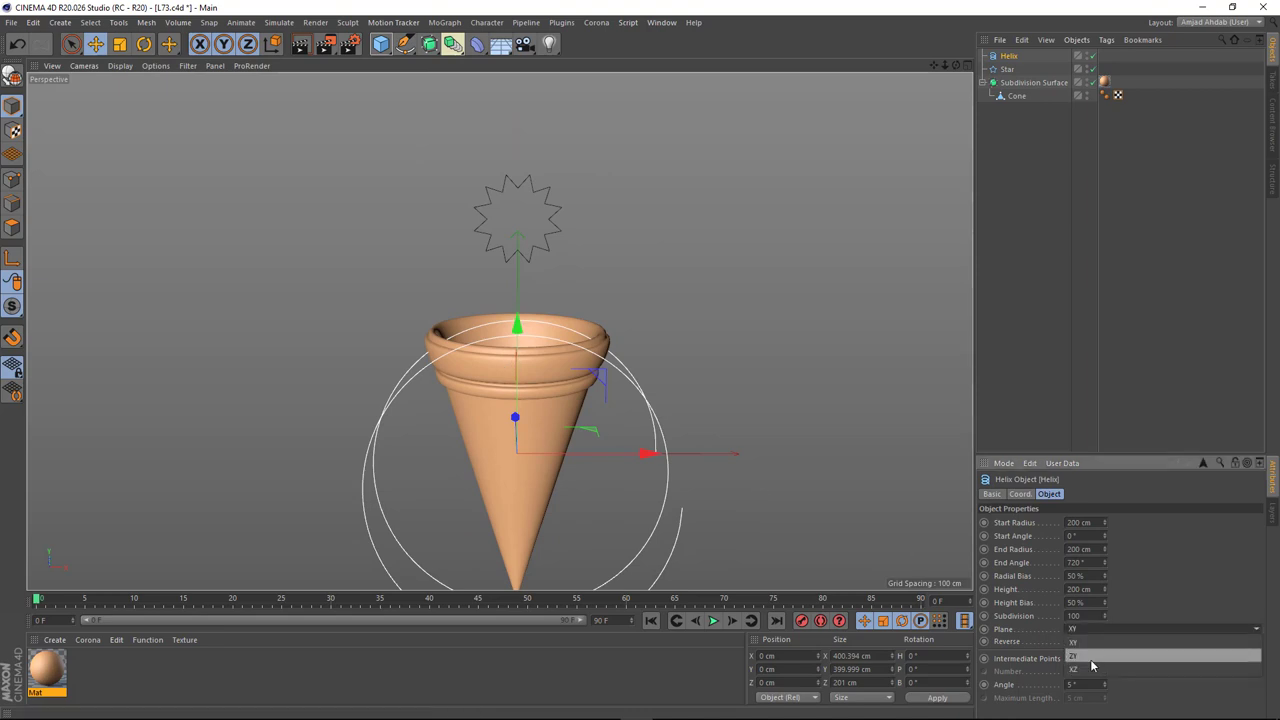
pyautogui.click(1085, 672)
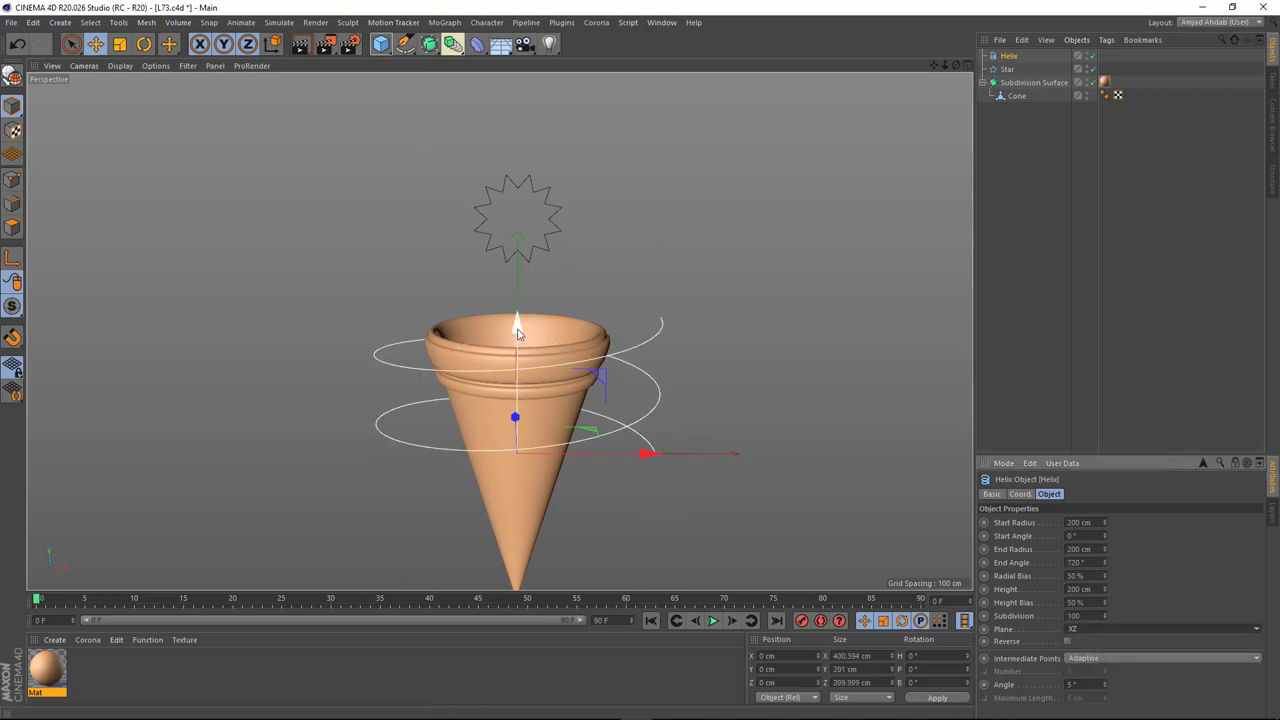
pyautogui.moveTo(518, 333); pyautogui.dragTo(518, 270)
pyautogui.click(1078, 522)
pyautogui.write('90')
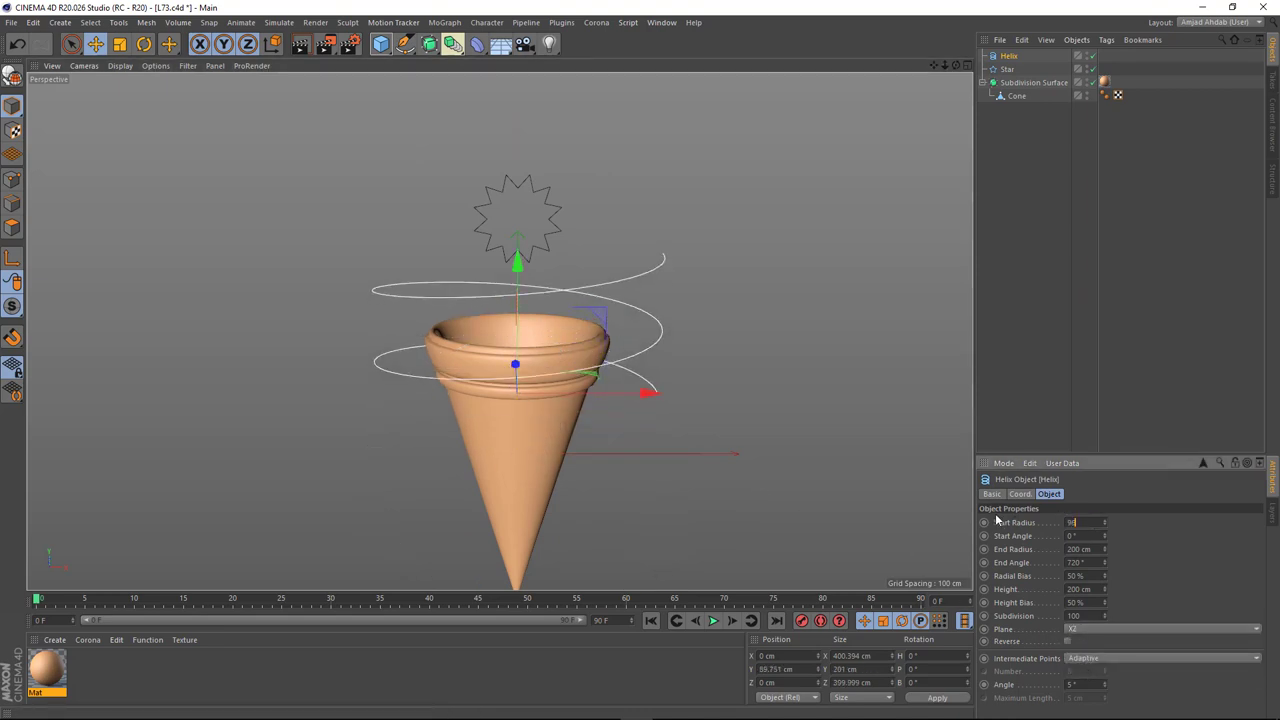
pyautogui.press('Return')
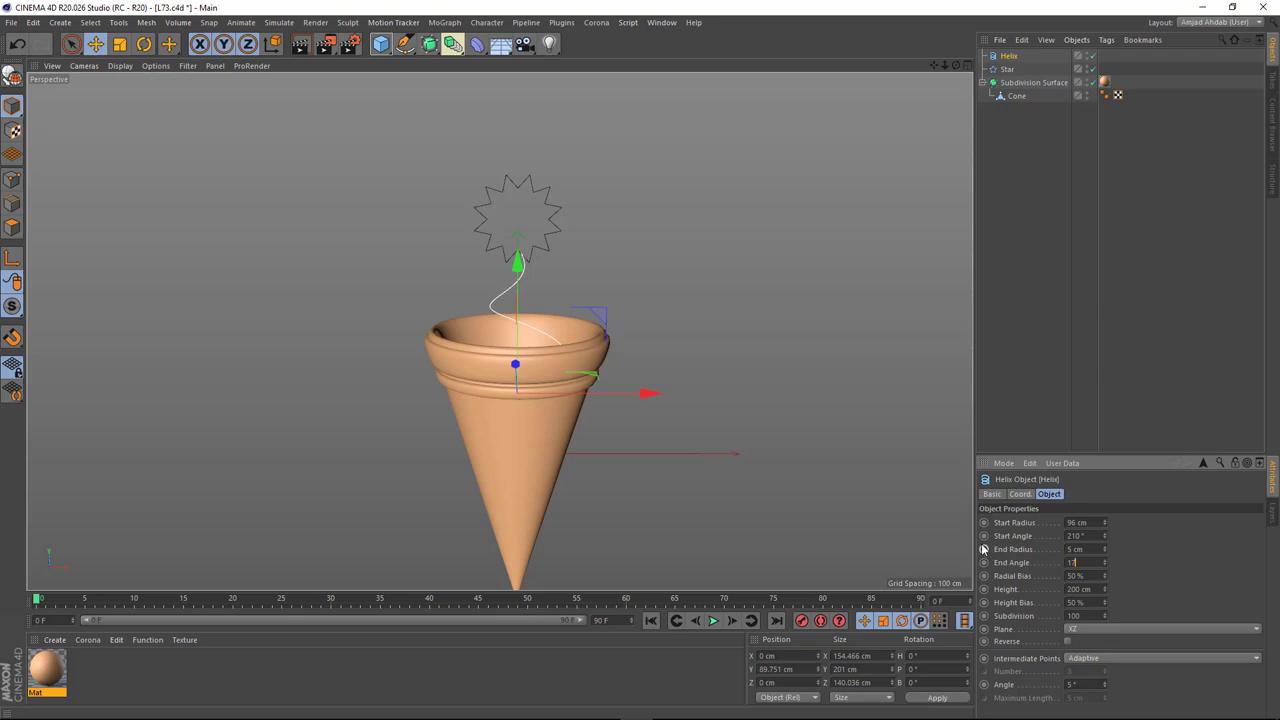
pyautogui.scroll(3, 508, 320)
pyautogui.moveTo(529, 249); pyautogui.dragTo(529, 191)
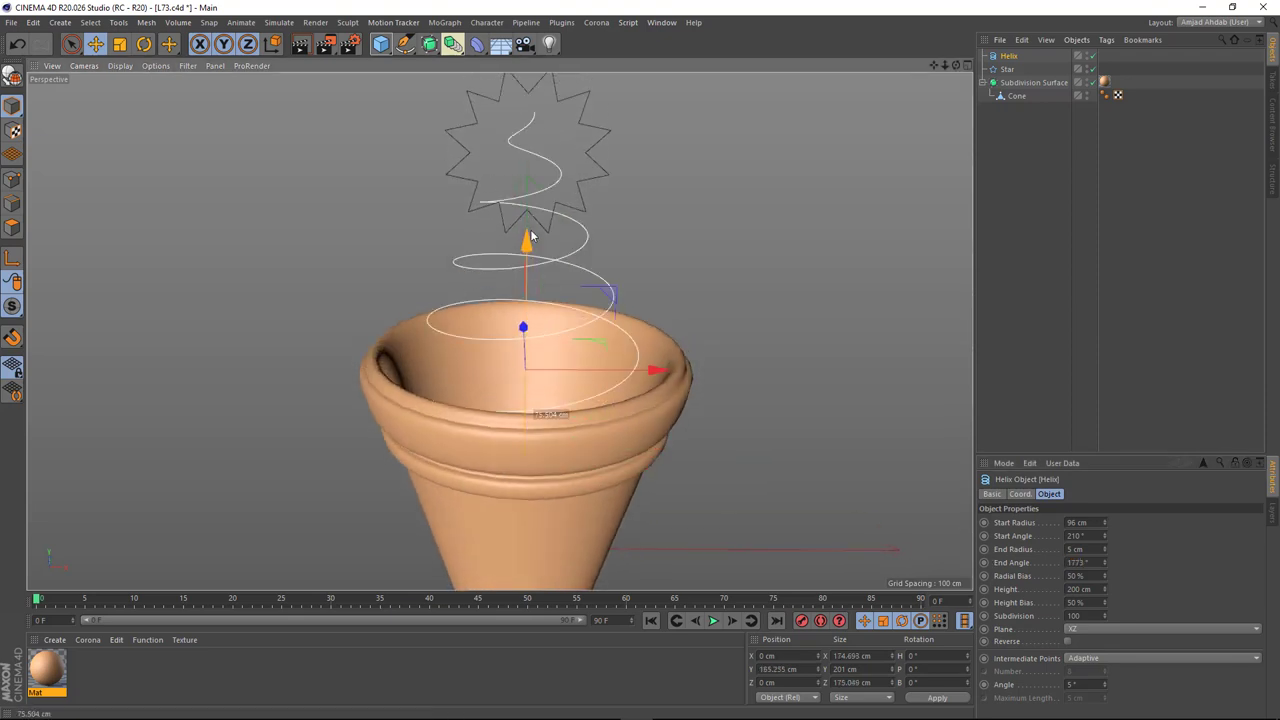
pyautogui.keyDown('alt'); pyautogui.moveTo(520, 271); pyautogui.dragTo(511, 331, button='middle'); pyautogui.keyUp('alt')
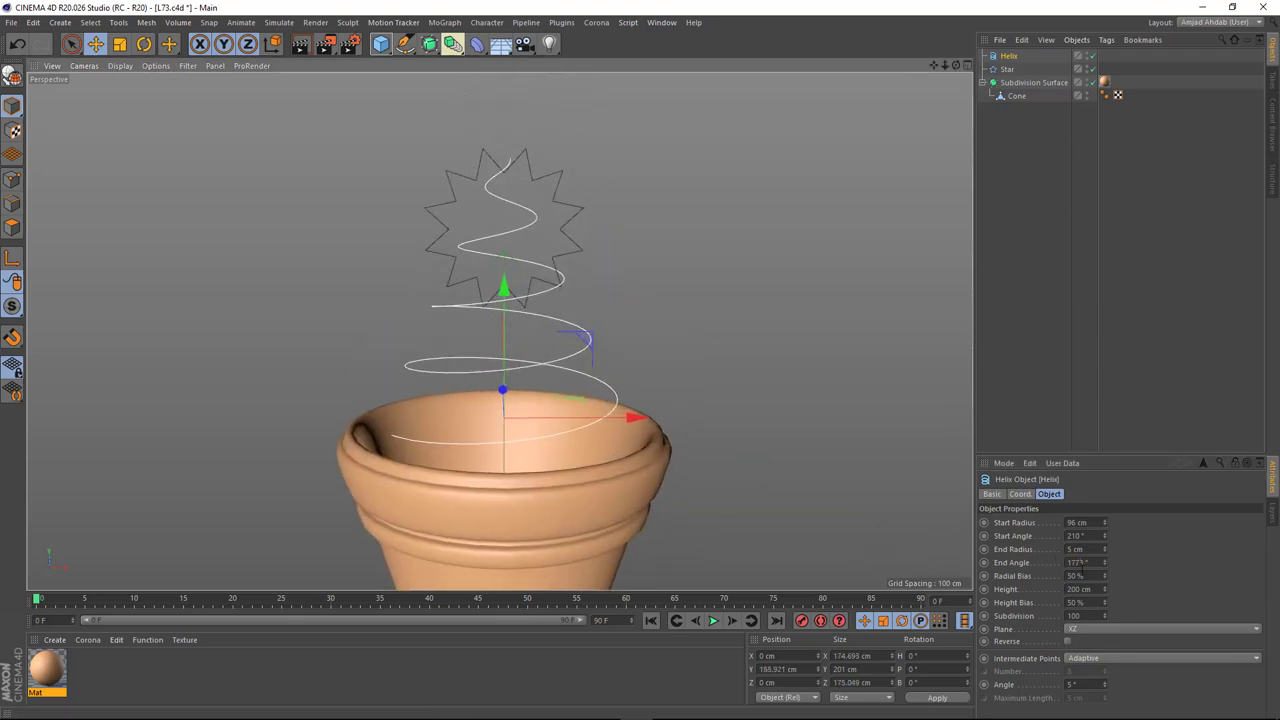
# Step: Set the helix to 36% radial bias, 400 cm height and 33% height bias, positioned above the cone
pyautogui.click(1078, 576)
pyautogui.write('36')
pyautogui.press('Return')
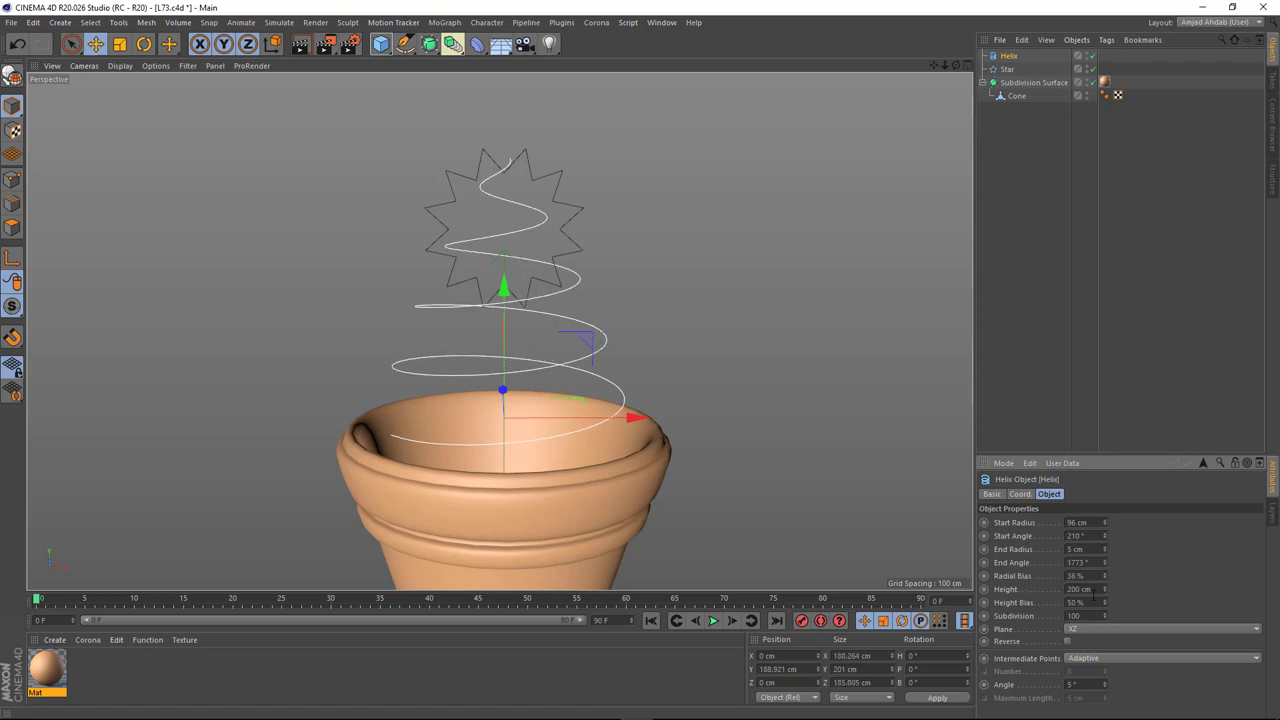
pyautogui.write('400')
pyautogui.press('Return')
pyautogui.scroll(-2, 520, 330)
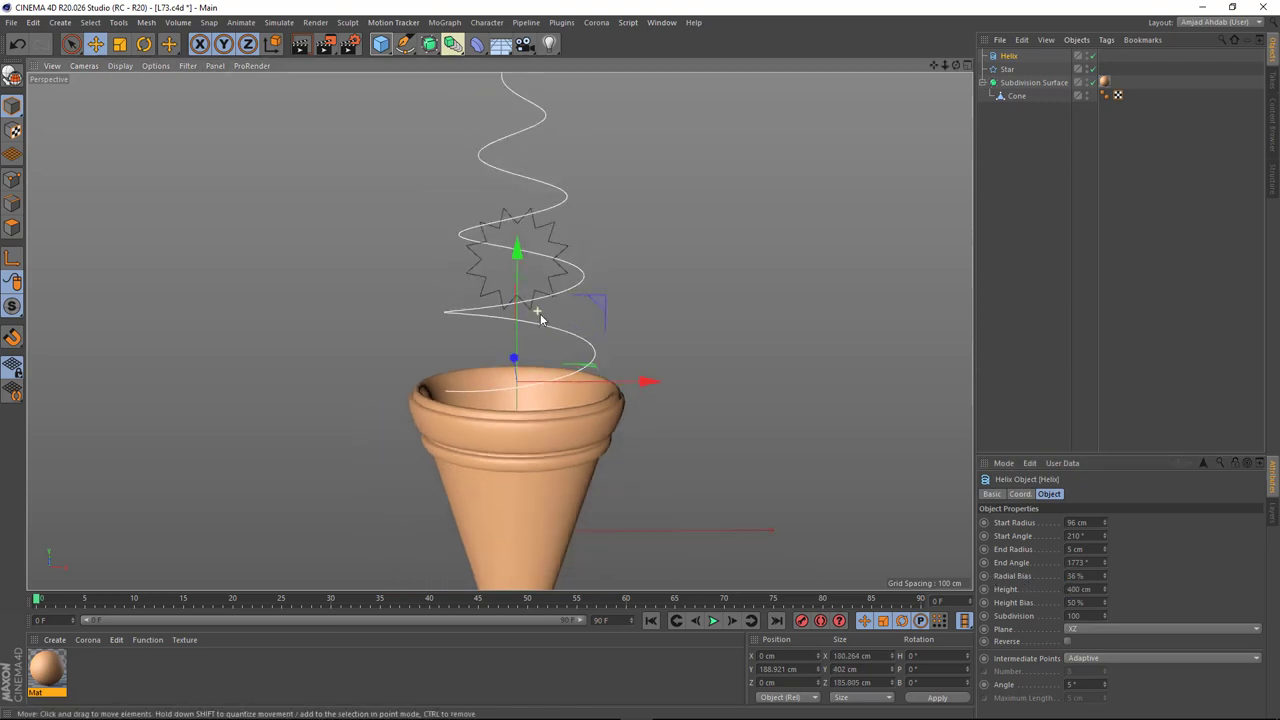
pyautogui.moveTo(514, 340); pyautogui.dragTo(517, 388)
pyautogui.keyDown('alt'); pyautogui.moveTo(517, 388); pyautogui.dragTo(551, 424, button='middle'); pyautogui.keyUp('alt')
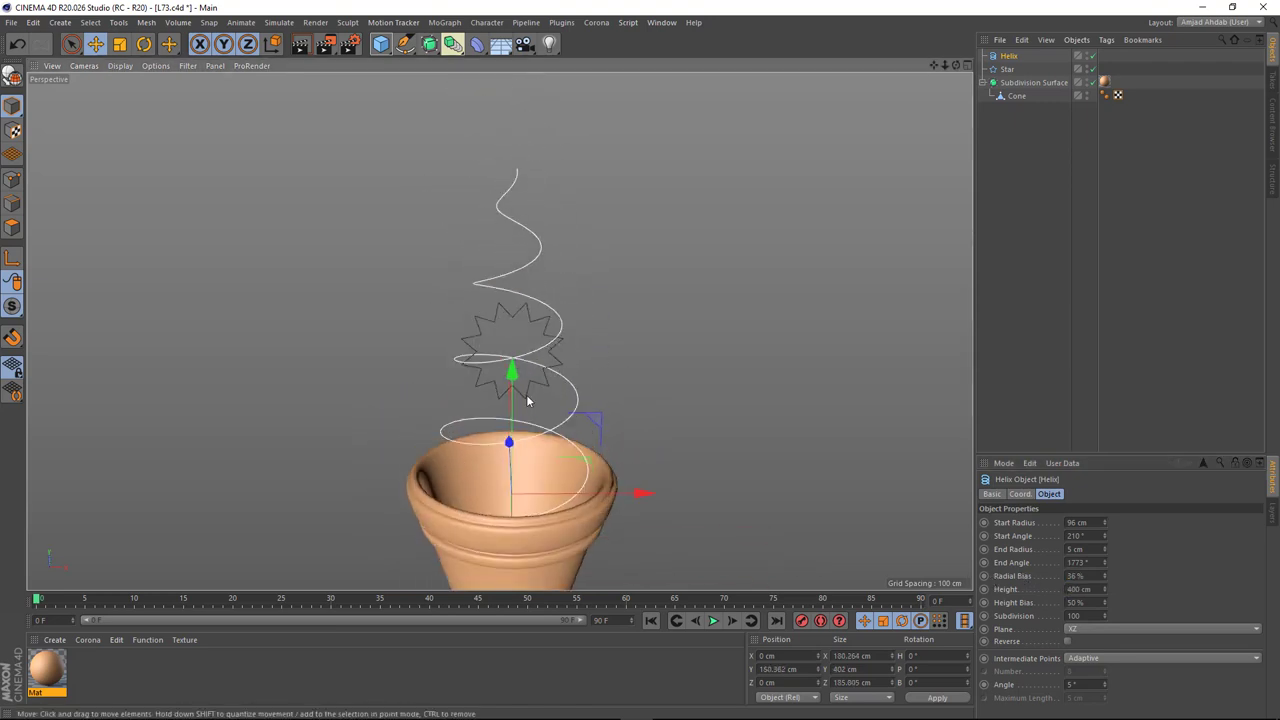
pyautogui.write('33')
pyautogui.press('Return')
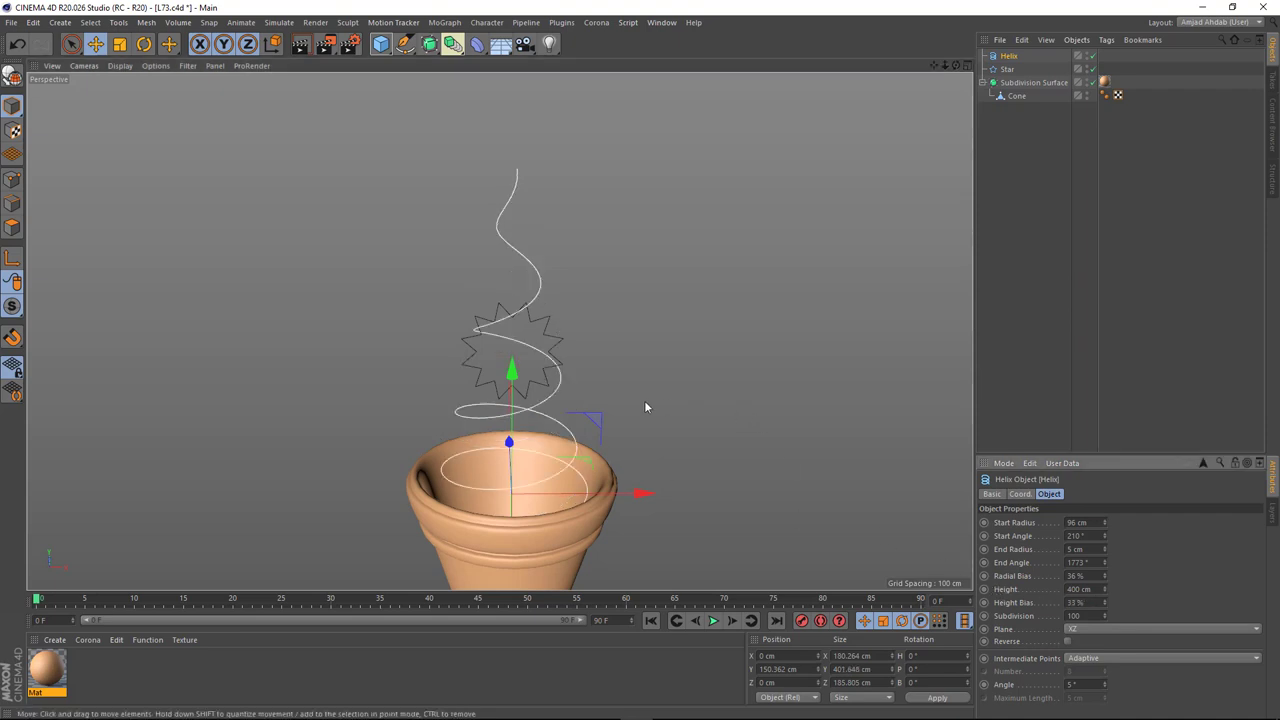
pyautogui.moveTo(480, 378)
pyautogui.keyDown('alt'); pyautogui.mouseDown(button='middle')
pyautogui.moveTo(479, 326)
pyautogui.moveTo(500, 310)
pyautogui.mouseUp(button='middle'); pyautogui.keyUp('alt')
pyautogui.moveTo(514, 300); pyautogui.dragTo(514, 275)
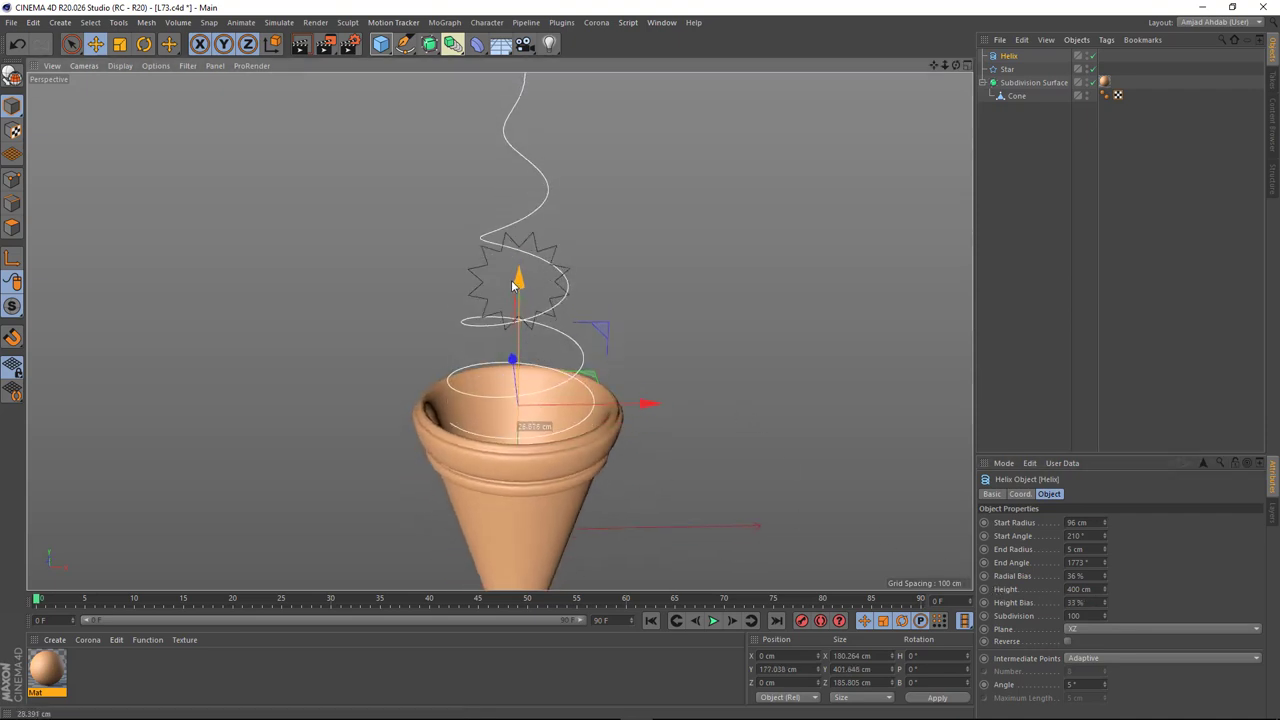
pyautogui.keyDown('alt'); pyautogui.moveTo(514, 275); pyautogui.dragTo(480, 349, button='middle'); pyautogui.keyUp('alt')
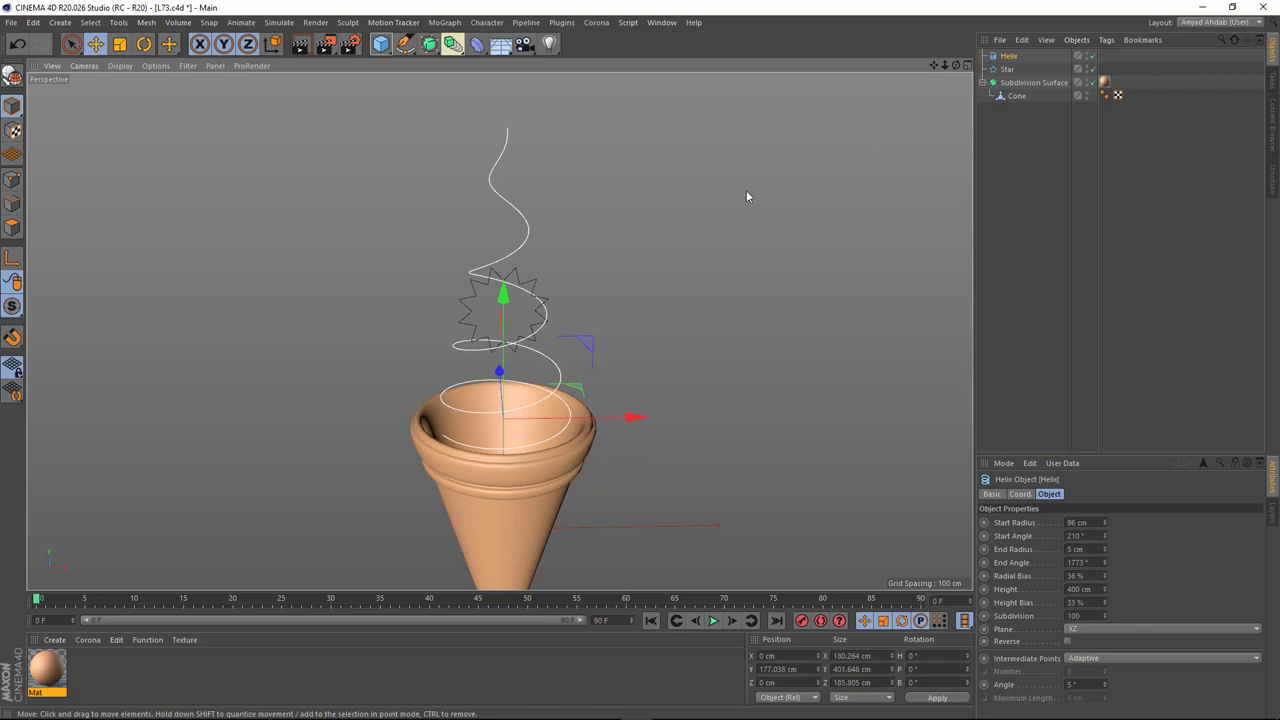
# Step: Add a Sweep and place the Star and Helix inside it
pyautogui.click(432, 50)
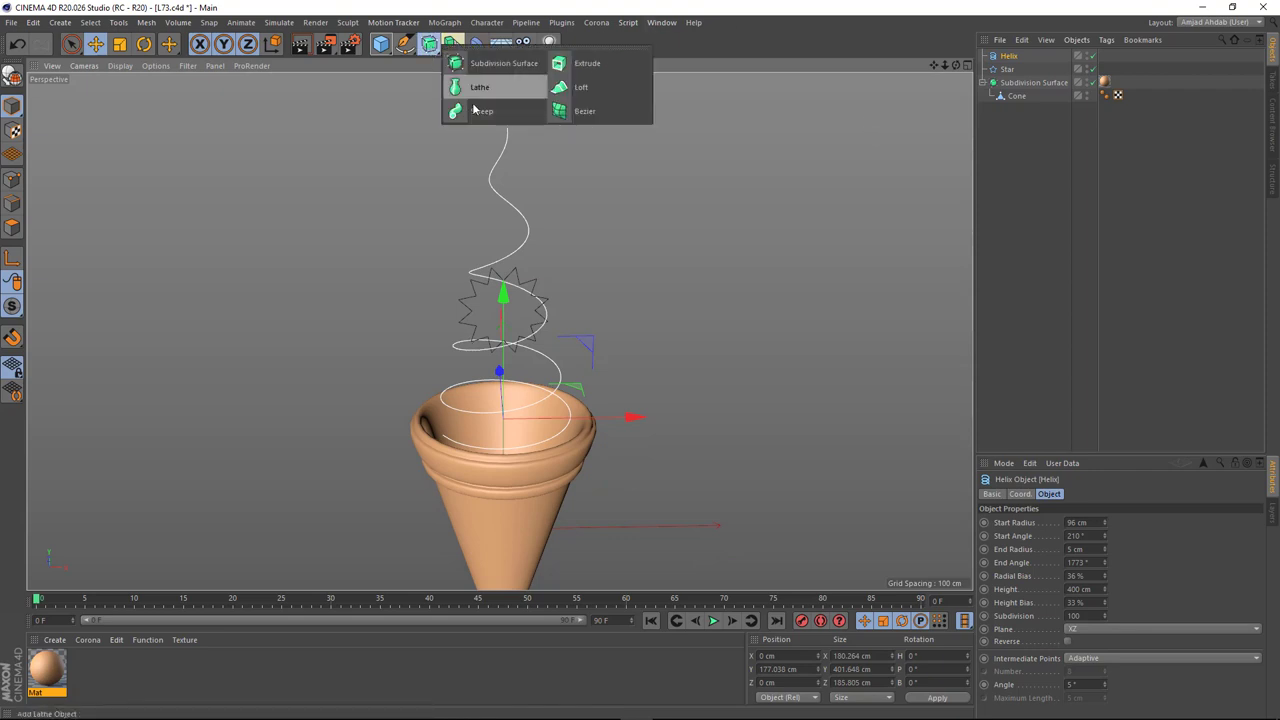
pyautogui.click(480, 88)
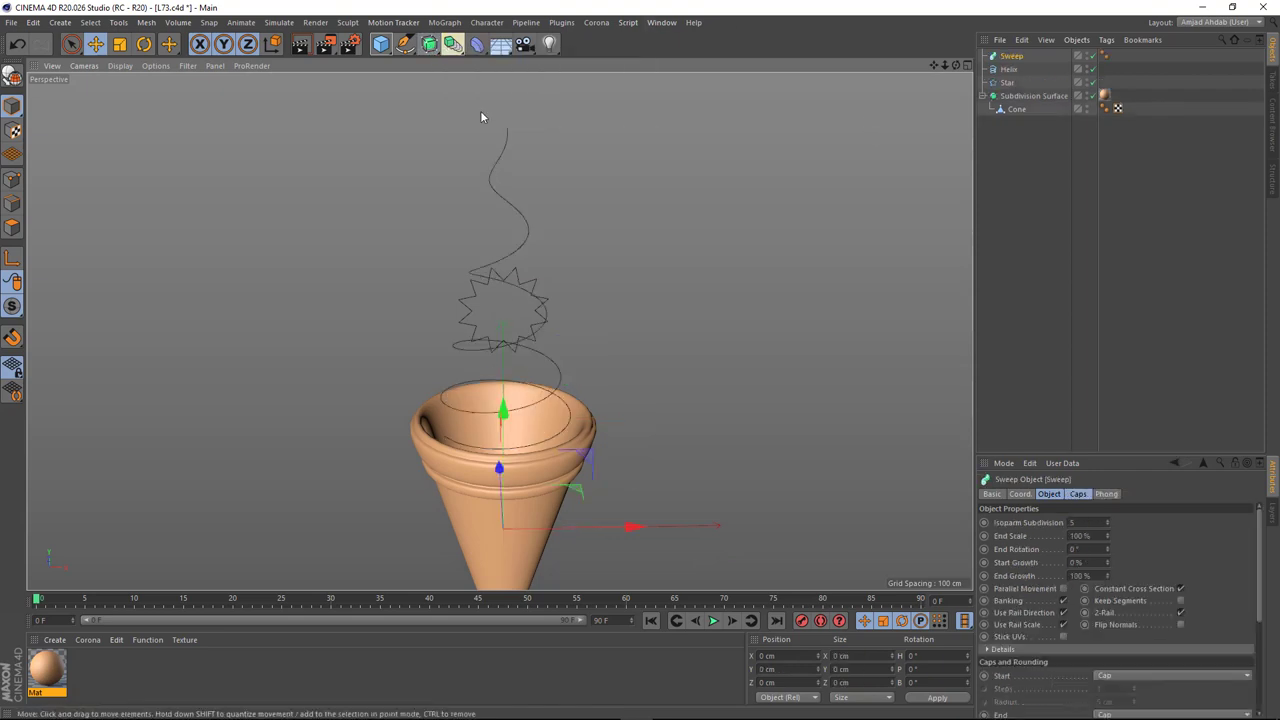
pyautogui.moveTo(1003, 88); pyautogui.dragTo(1017, 60)
pyautogui.keyDown('shift'); pyautogui.click(1006, 80); pyautogui.keyUp('shift')
pyautogui.click(760, 210)
pyautogui.moveTo(490, 366)
pyautogui.keyDown('alt'); pyautogui.mouseDown()
pyautogui.moveTo(428, 305)
pyautogui.moveTo(490, 346)
pyautogui.mouseUp(); pyautogui.keyUp('alt')
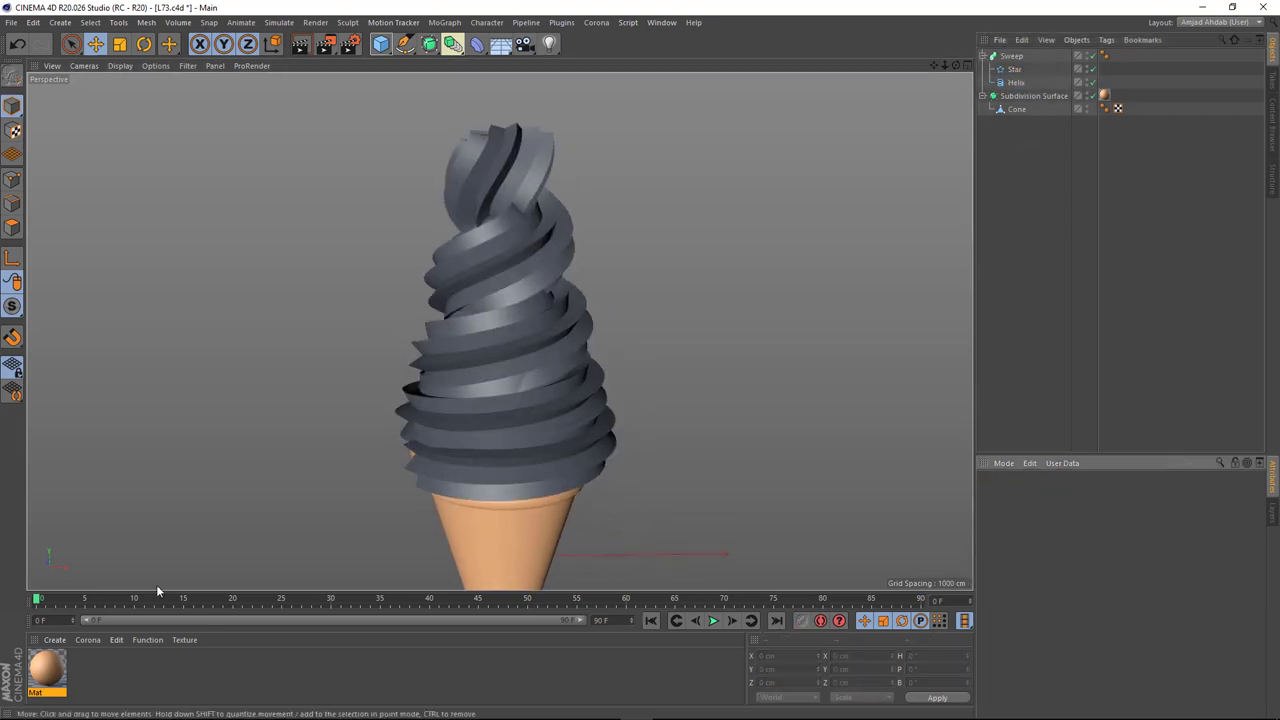
# Step: Create material Mat.1, apply it to the Sweep, and wrap the Sweep in a Subdivision Surface
pyautogui.doubleClick(72, 668)
pyautogui.moveTo(1001, 39); pyautogui.dragTo(1028, 57)
pyautogui.keyDown('alt'); pyautogui.click(429, 43); pyautogui.keyUp('alt')
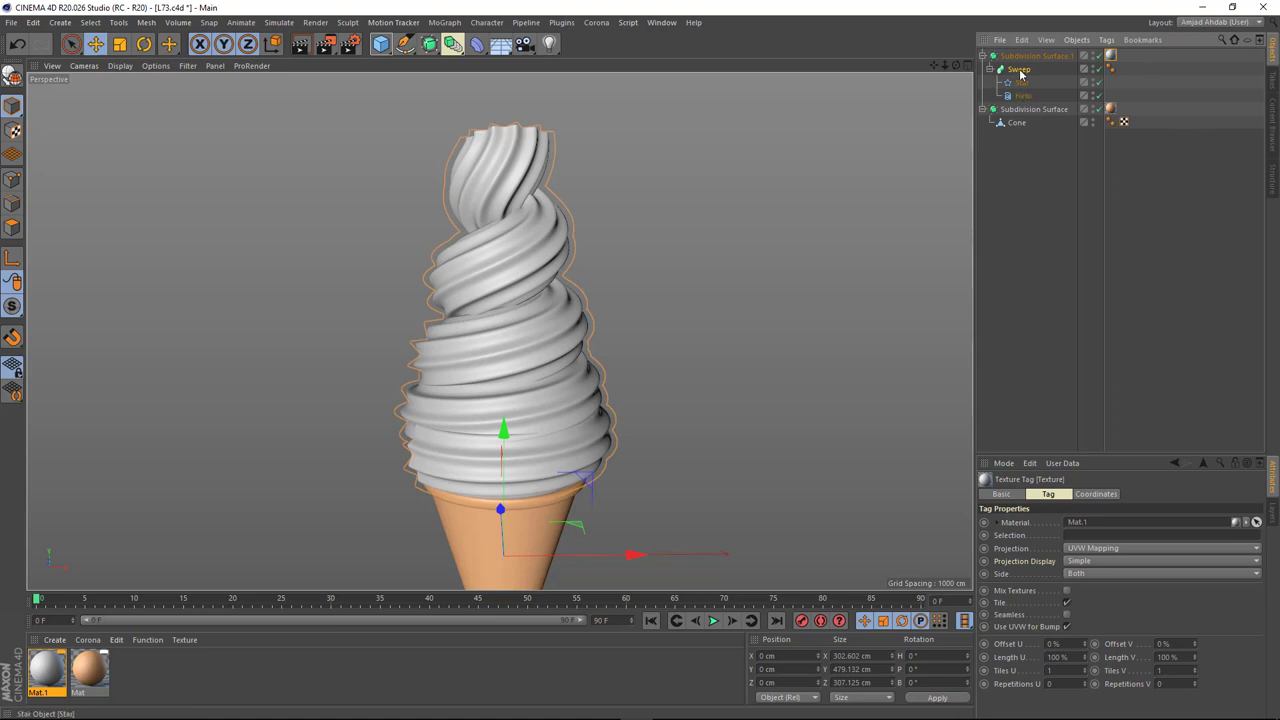
pyautogui.click(1030, 56)
pyautogui.click(1018, 69)
pyautogui.moveTo(1087, 441); pyautogui.dragTo(1087, 378)
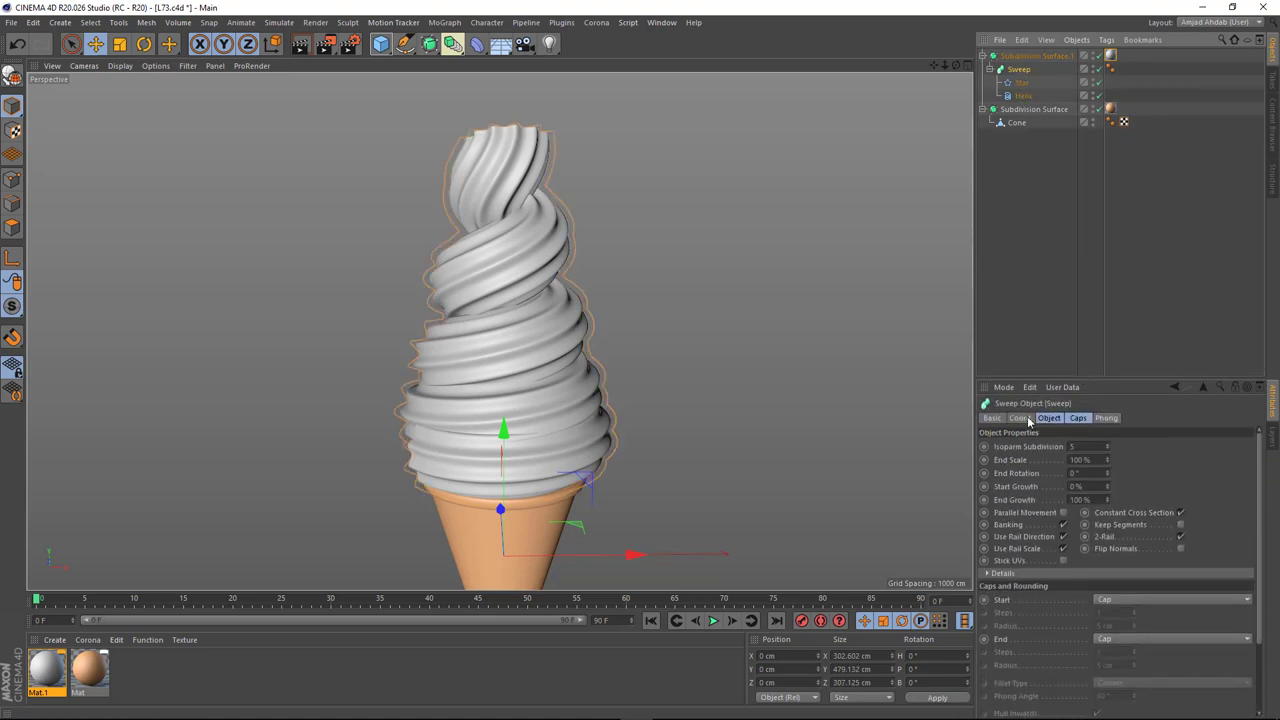
pyautogui.click(1047, 419)
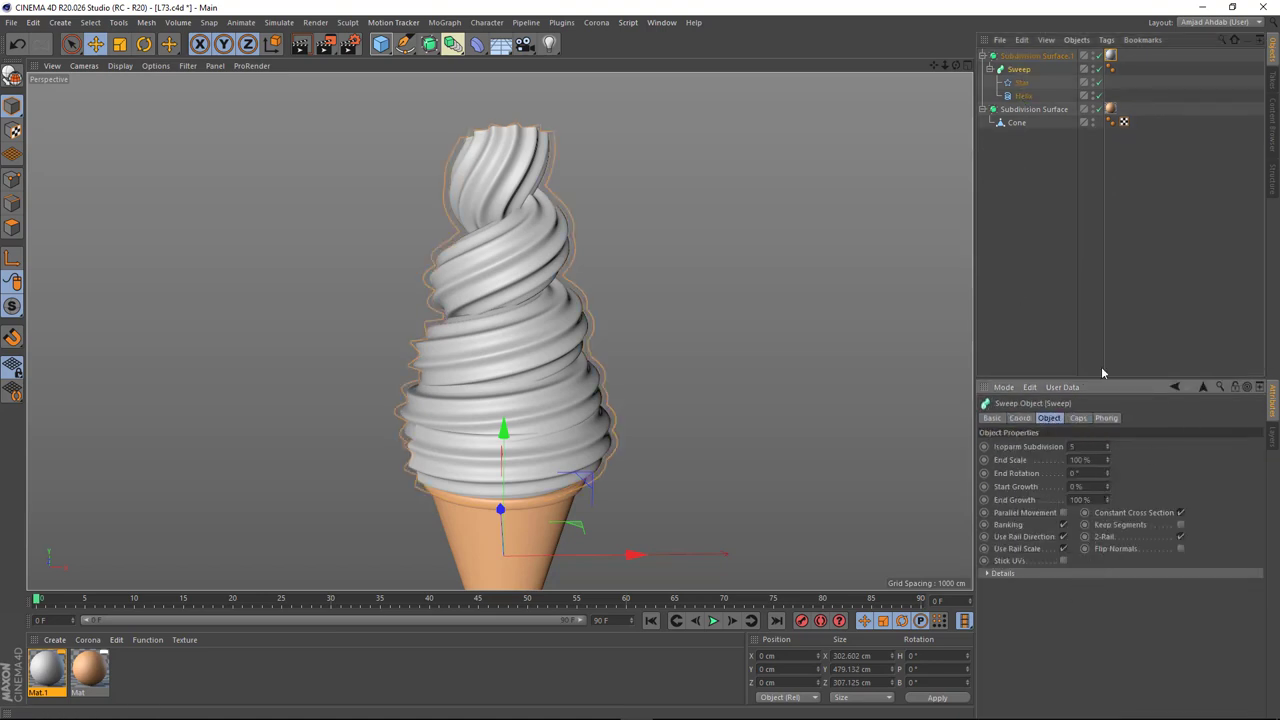
pyautogui.click(766, 234)
pyautogui.moveTo(471, 349)
pyautogui.keyDown('alt'); pyautogui.mouseDown()
pyautogui.moveTo(343, 466)
pyautogui.moveTo(716, 310)
pyautogui.moveTo(616, 299)
pyautogui.mouseUp(); pyautogui.keyUp('alt')
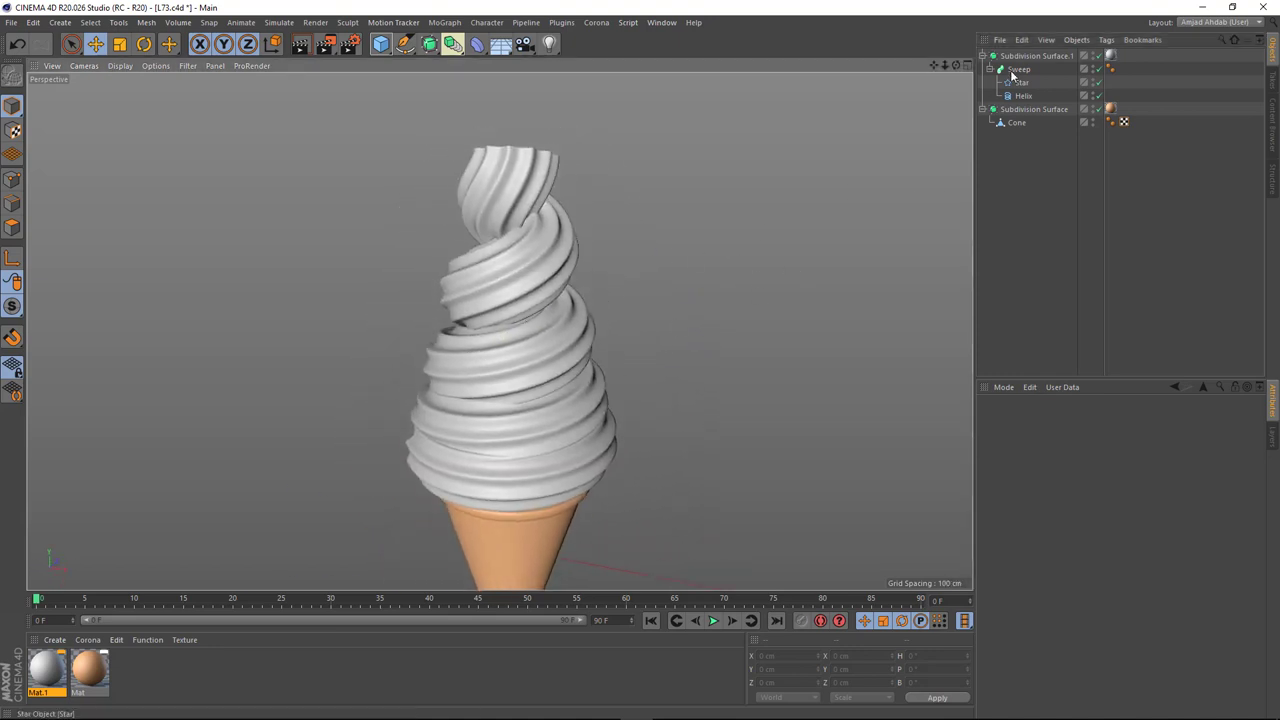
# Step: Pull the Sweep's Scale curve down so the swirl stays full, then tapers toward the top
pyautogui.click(1018, 69)
pyautogui.click(988, 574)
pyautogui.moveTo(1052, 380); pyautogui.dragTo(1052, 289)
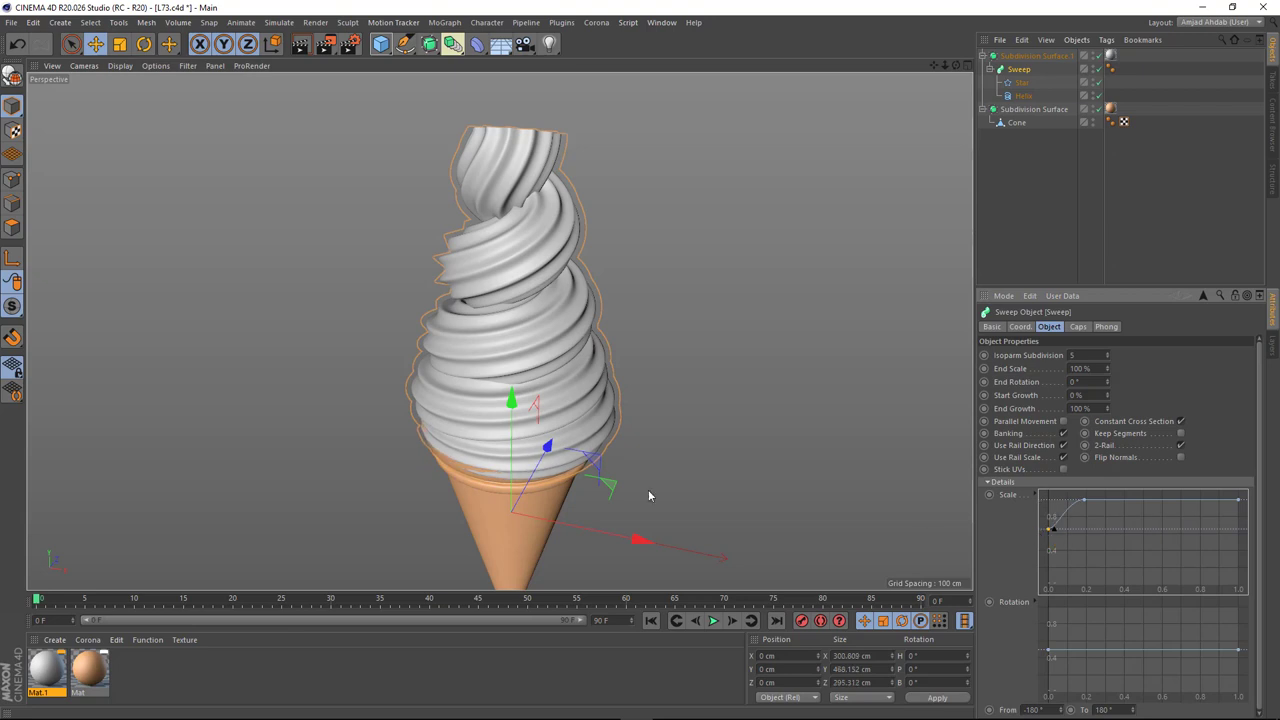
pyautogui.keyDown('alt'); pyautogui.moveTo(648, 496); pyautogui.dragTo(978, 507); pyautogui.keyUp('alt')
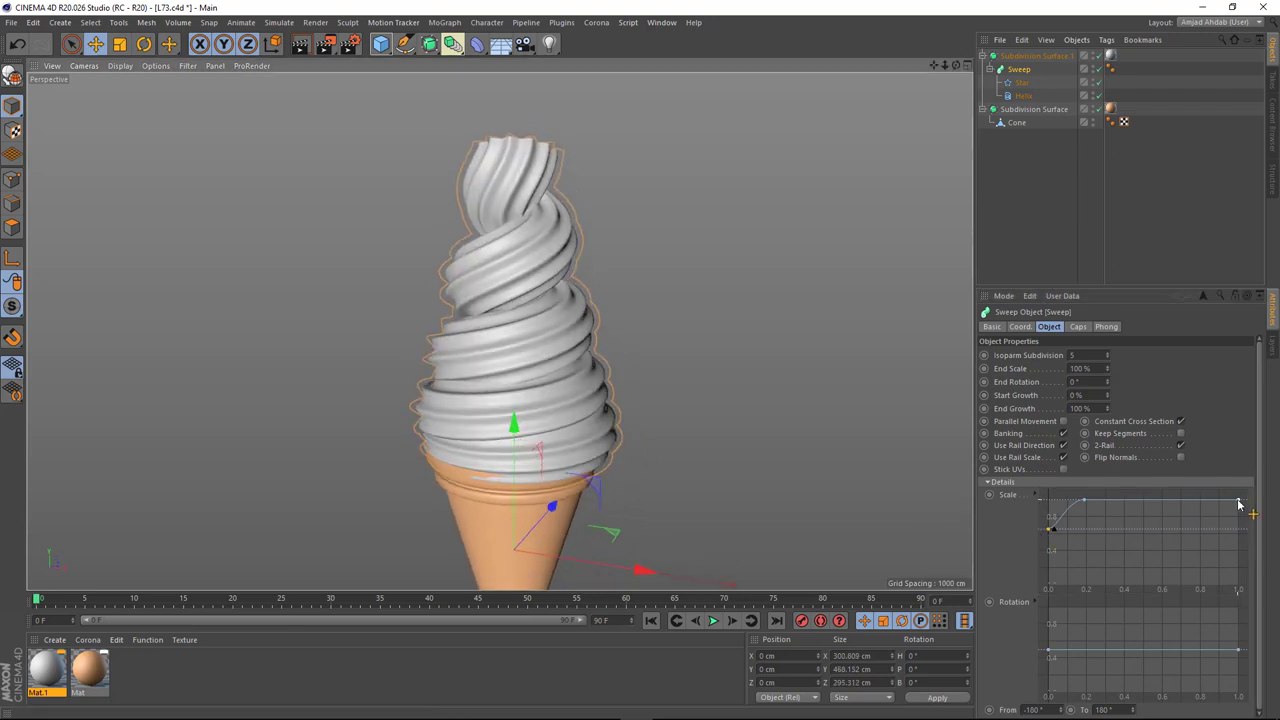
pyautogui.moveTo(1238, 503)
pyautogui.mouseDown()
pyautogui.moveTo(1247, 530)
pyautogui.moveTo(1201, 515)
pyautogui.moveTo(1240, 561)
pyautogui.mouseUp()
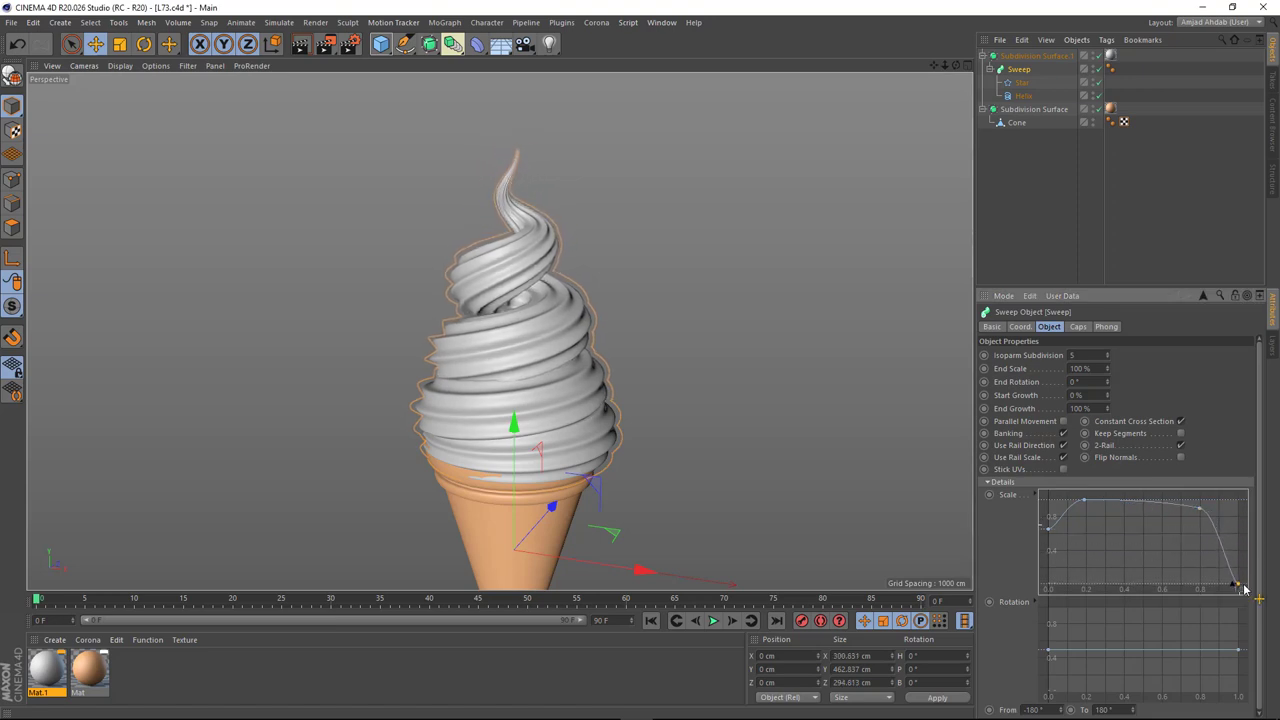
pyautogui.moveTo(1201, 513); pyautogui.dragTo(1213, 505)
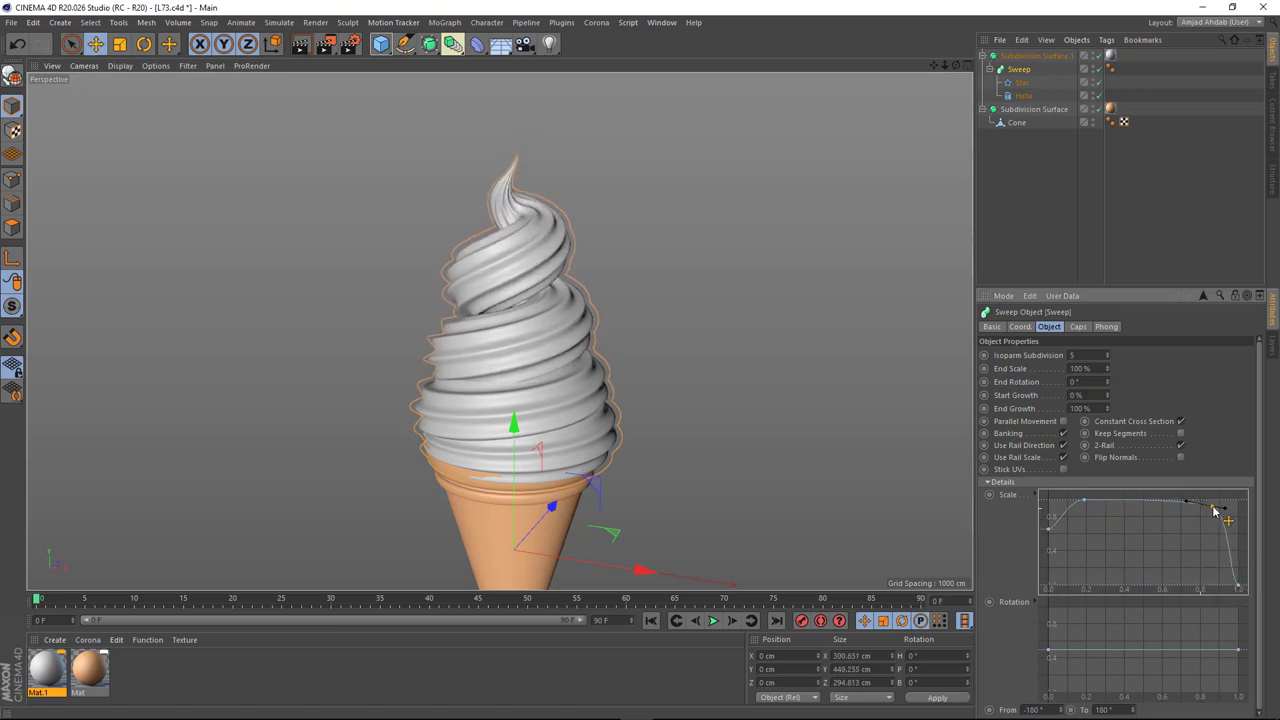
pyautogui.keyDown('alt'); pyautogui.moveTo(590, 402); pyautogui.dragTo(643, 414); pyautogui.keyUp('alt')
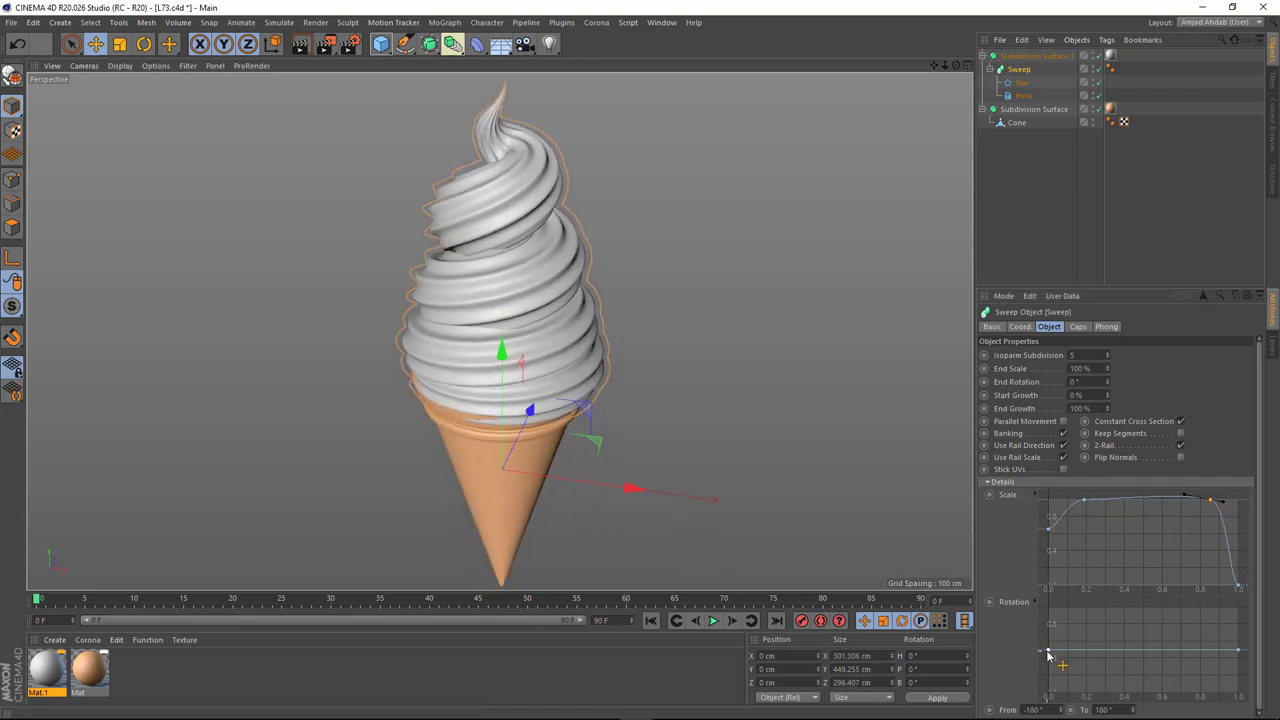
# Step: Slope the Rotation curve down to ease the twist, then refine the taper at the tip
pyautogui.moveTo(1048, 655); pyautogui.dragTo(1048, 607)
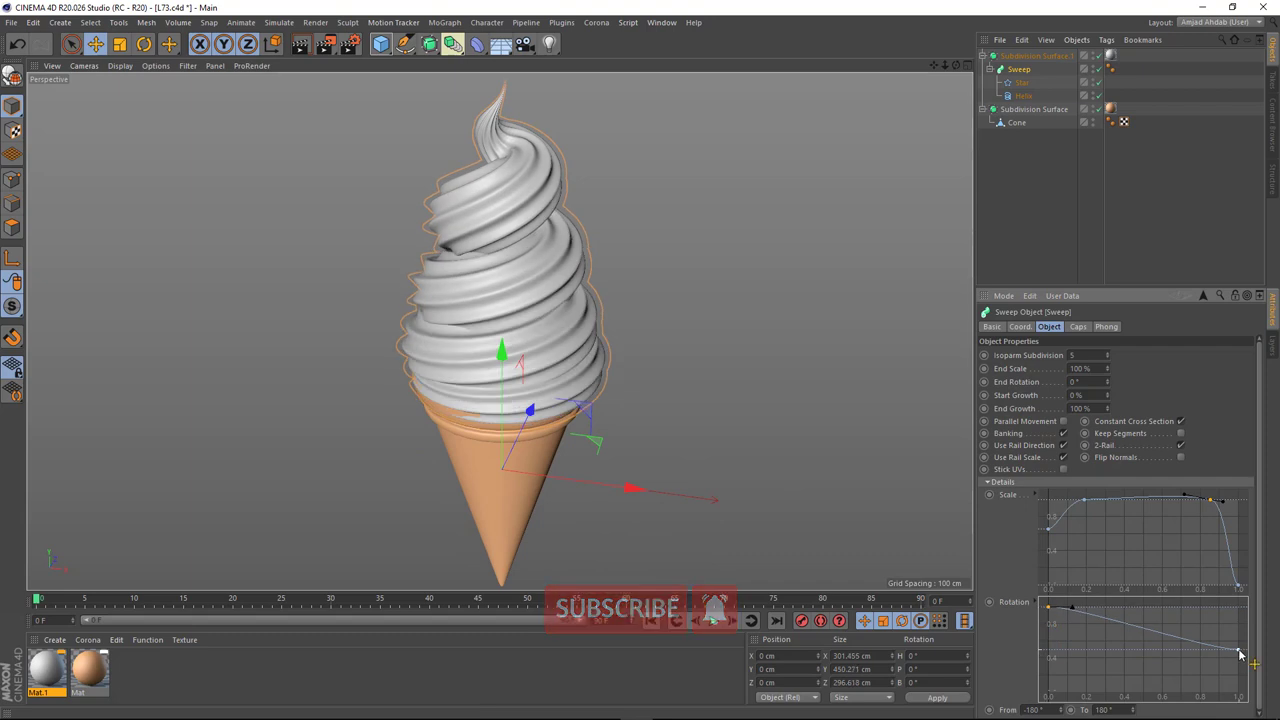
pyautogui.moveTo(1240, 655); pyautogui.dragTo(1251, 703)
pyautogui.keyDown('alt'); pyautogui.moveTo(500, 290); pyautogui.dragTo(490, 290); pyautogui.keyUp('alt')
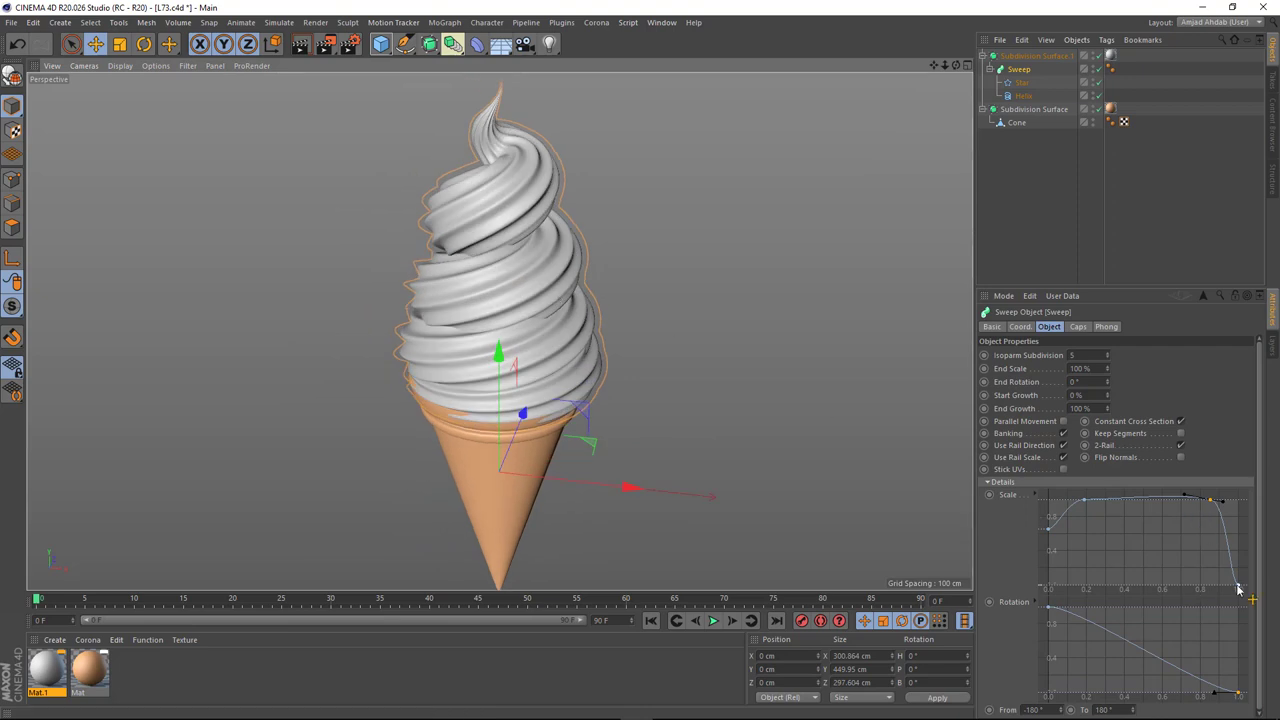
pyautogui.moveTo(1238, 590); pyautogui.dragTo(1252, 582)
pyautogui.keyDown('alt'); pyautogui.moveTo(555, 369); pyautogui.dragTo(820, 430); pyautogui.keyUp('alt')
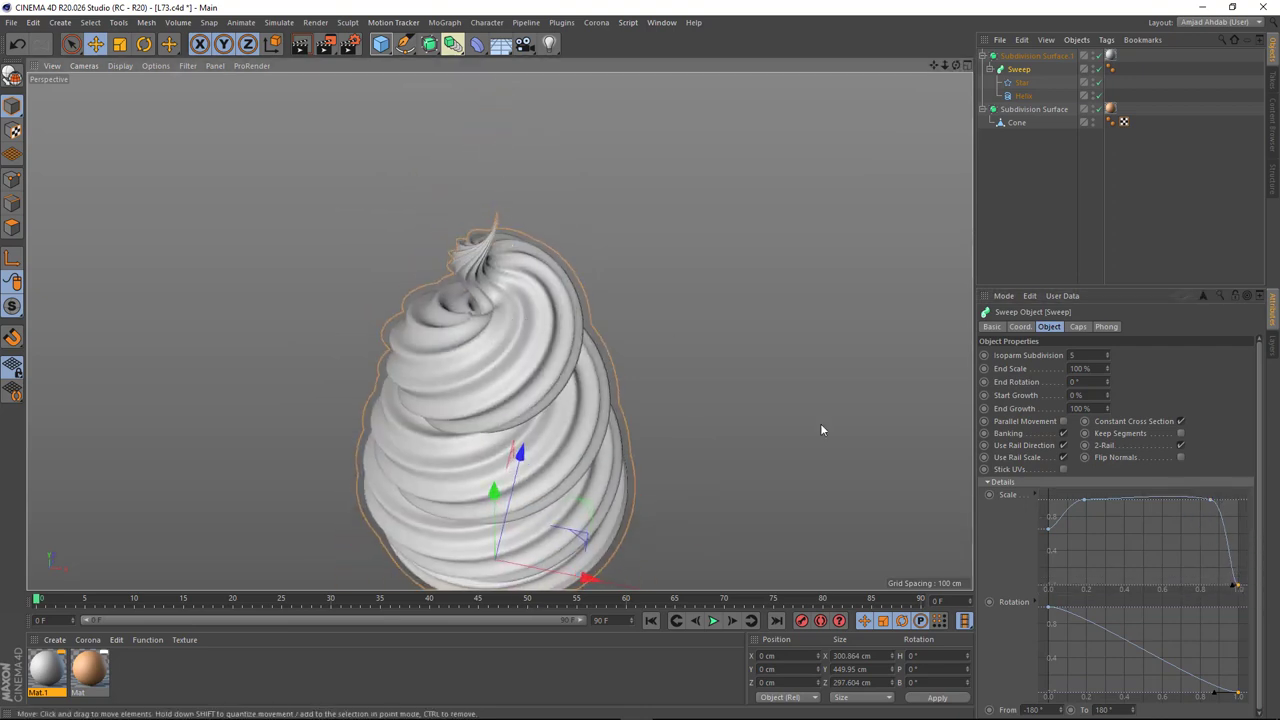
pyautogui.moveTo(1213, 505); pyautogui.dragTo(1229, 513)
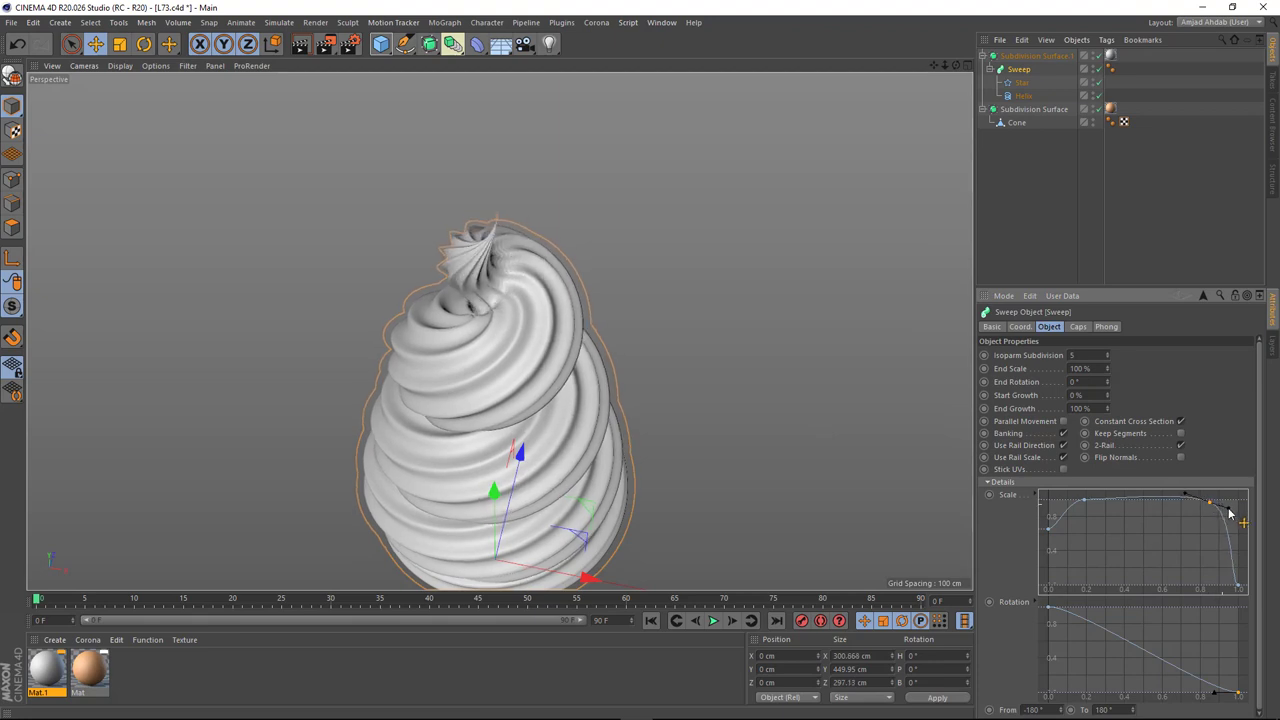
pyautogui.moveTo(700, 300)
pyautogui.keyDown('alt'); pyautogui.mouseDown()
pyautogui.moveTo(807, 321)
pyautogui.moveTo(560, 272)
pyautogui.moveTo(522, 384)
pyautogui.moveTo(510, 371)
pyautogui.mouseUp(); pyautogui.keyUp('alt')
# Step: Raise the whole cream swirl so it sits on top of the cone
pyautogui.click(510, 370)
pyautogui.keyDown('alt'); pyautogui.moveTo(670, 226); pyautogui.dragTo(640, 250); pyautogui.keyUp('alt')
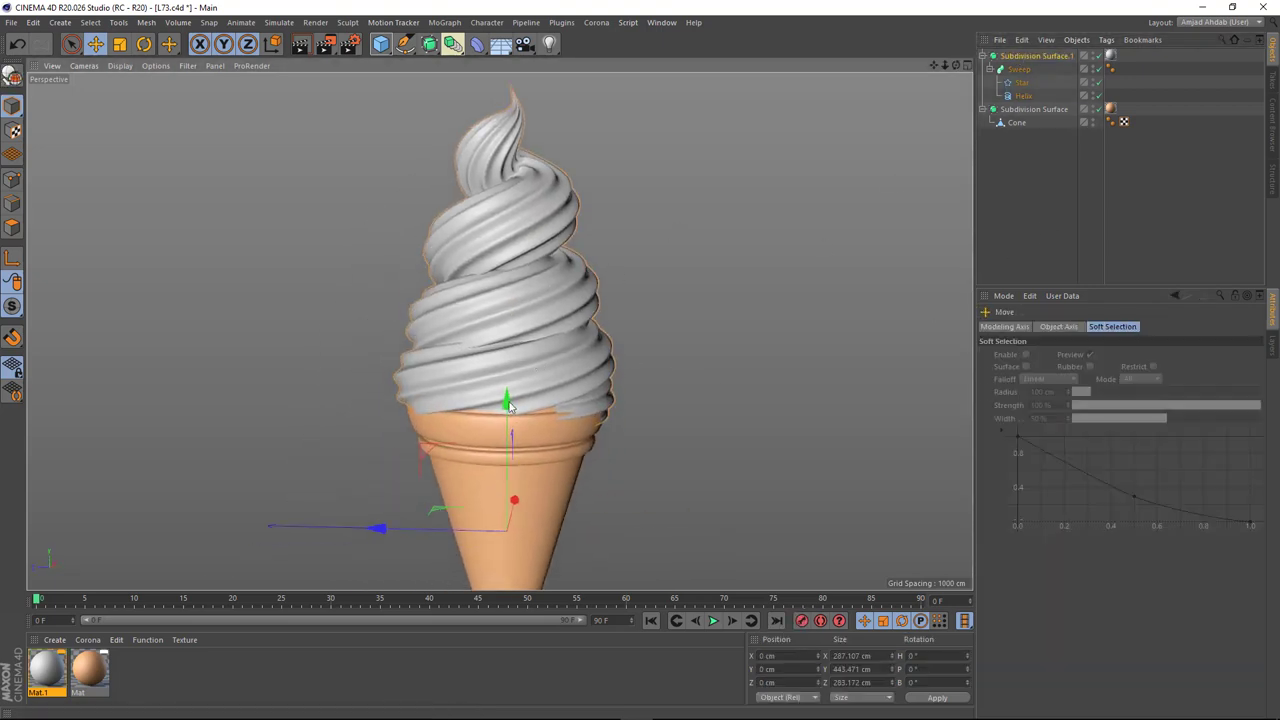
pyautogui.moveTo(503, 400)
pyautogui.mouseDown()
pyautogui.moveTo(507, 355)
pyautogui.moveTo(261, 365)
pyautogui.moveTo(437, 343)
pyautogui.moveTo(443, 320)
pyautogui.moveTo(437, 402)
pyautogui.moveTo(318, 399)
pyautogui.moveTo(458, 428)
pyautogui.moveTo(537, 400)
pyautogui.mouseUp()
# Step: Adjust the end point of the Sweep's Scale curve while zoomed in on the swirl tip
pyautogui.click(1019, 69)
pyautogui.click(1049, 534)
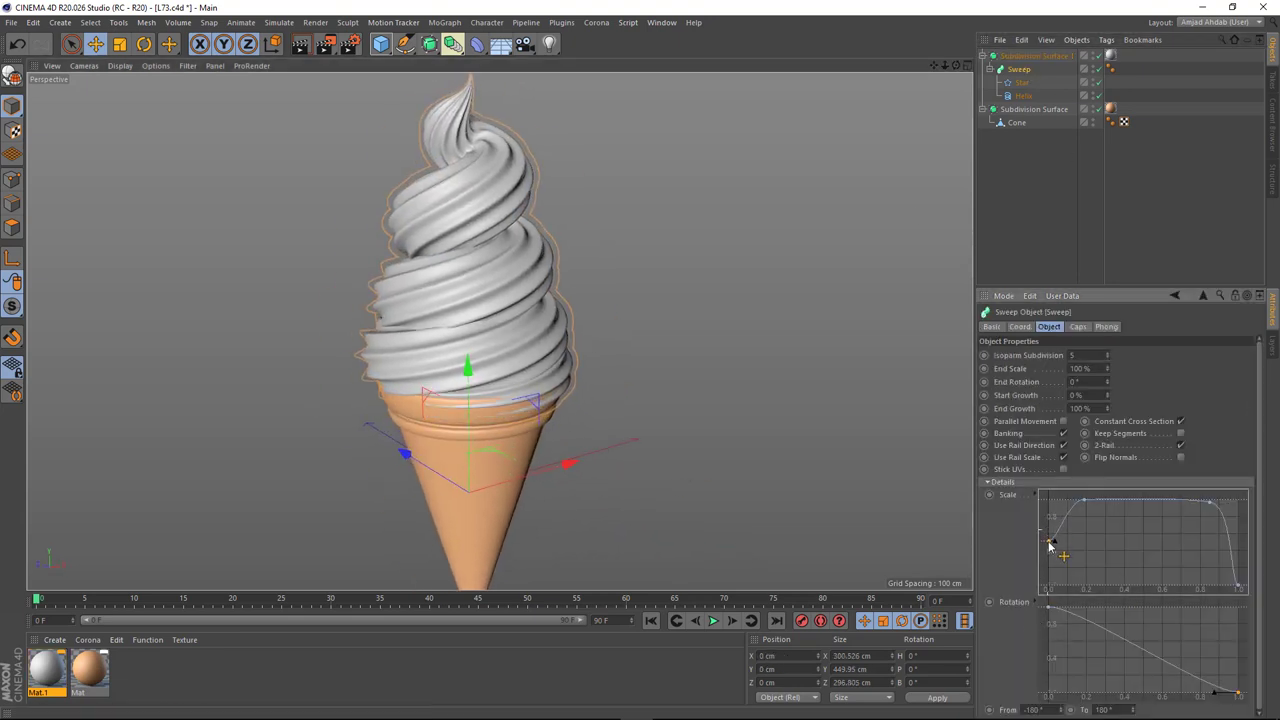
pyautogui.keyDown('alt'); pyautogui.moveTo(860, 277); pyautogui.dragTo(1072, 212); pyautogui.keyUp('alt')
pyautogui.click(1072, 212)
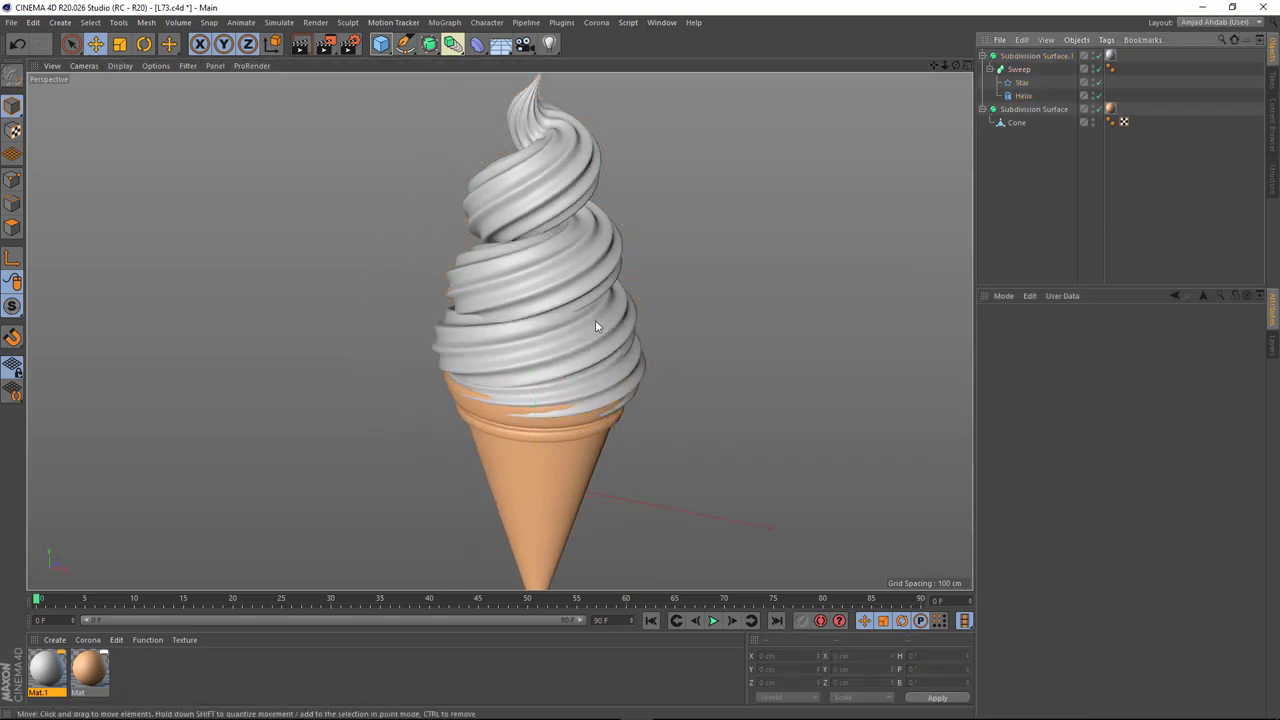
pyautogui.scroll(3, 208, 291)
pyautogui.moveTo(208, 291)
pyautogui.keyDown('alt'); pyautogui.mouseDown()
pyautogui.moveTo(857, 317)
pyautogui.moveTo(854, 446)
pyautogui.moveTo(689, 269)
pyautogui.moveTo(586, 368)
pyautogui.moveTo(514, 349)
pyautogui.mouseUp(); pyautogui.keyUp('alt')
pyautogui.click(1018, 69)
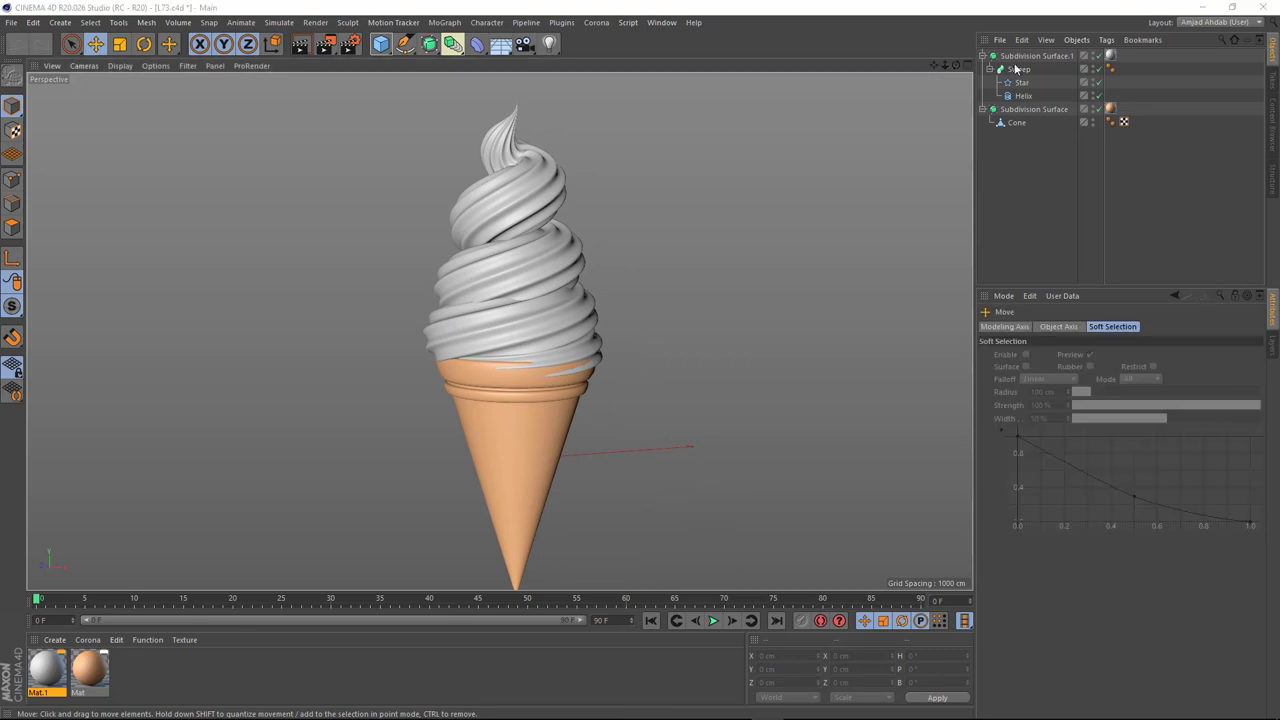
pyautogui.keyDown('alt'); pyautogui.moveTo(535, 170); pyautogui.dragTo(534, 200); pyautogui.keyUp('alt')
pyautogui.scroll(5, 483, 298)
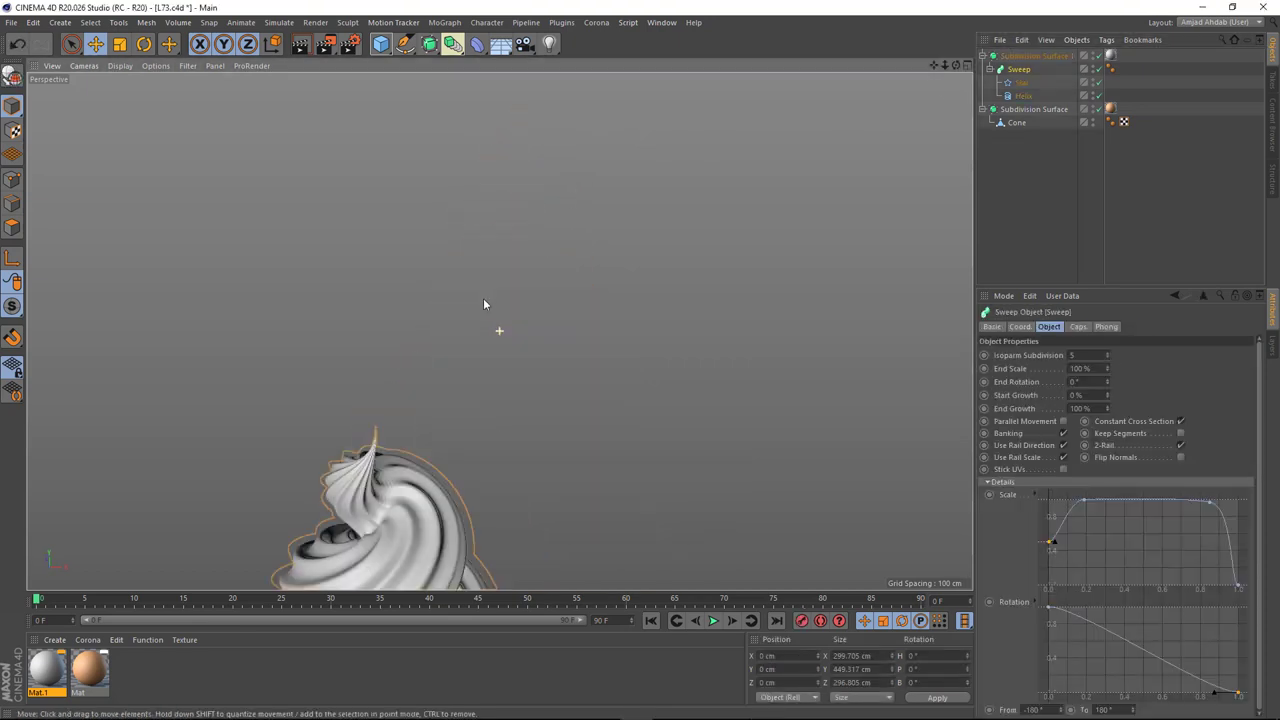
pyautogui.moveTo(483, 298)
pyautogui.keyDown('alt'); pyautogui.mouseDown()
pyautogui.moveTo(572, 237)
pyautogui.moveTo(689, 369)
pyautogui.mouseUp(); pyautogui.keyUp('alt')
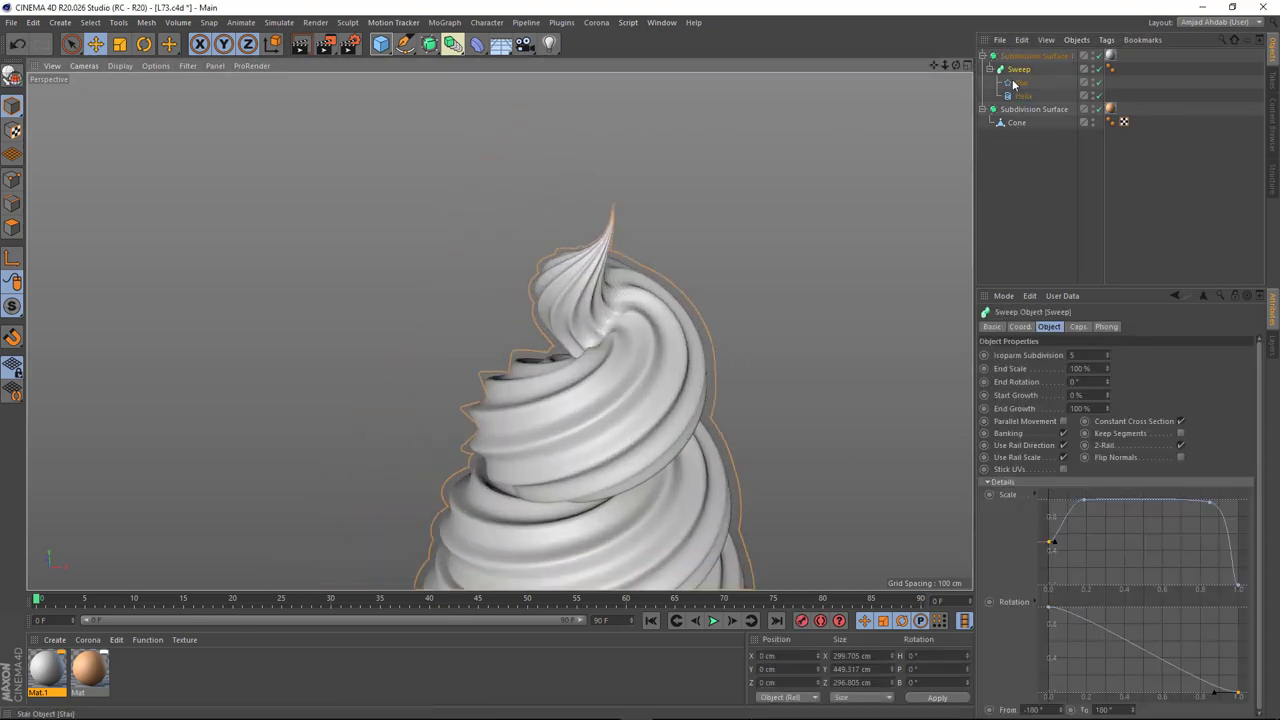
pyautogui.click(1236, 587)
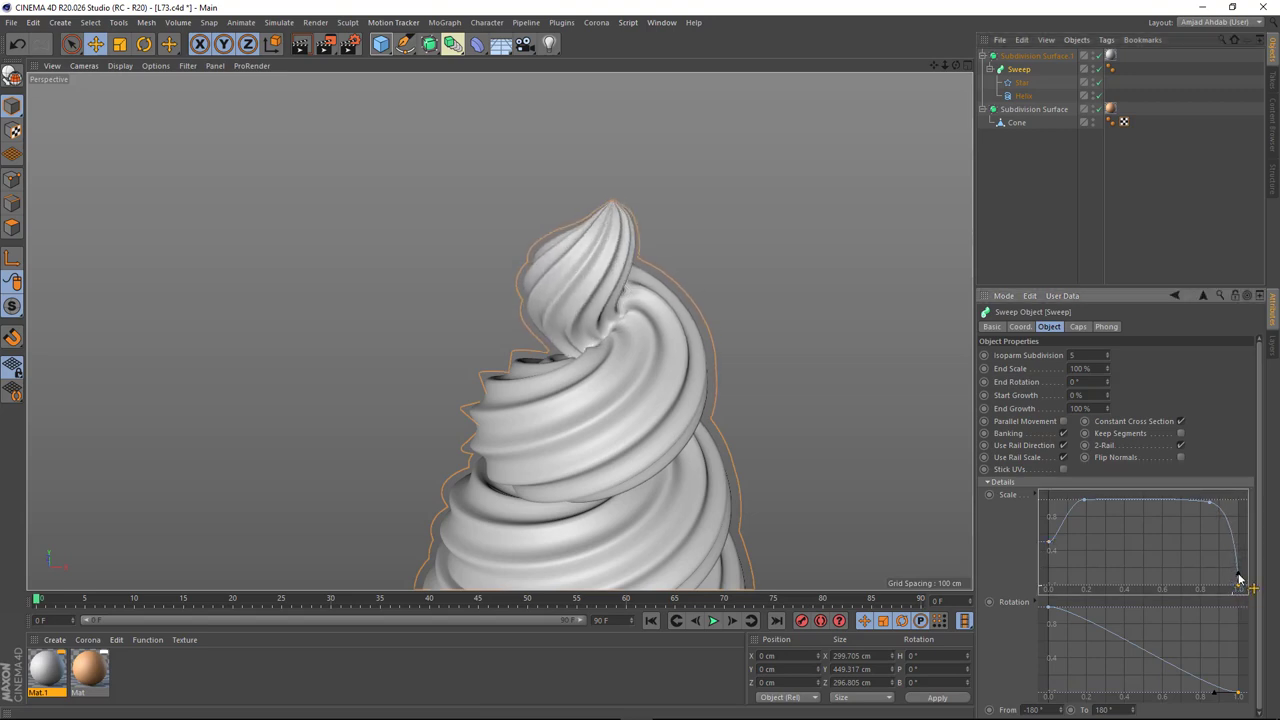
# Step: Lower the Helix height to 378 cm and orbit around to check the whole cone
pyautogui.click(1022, 96)
pyautogui.keyDown('alt'); pyautogui.moveTo(686, 294); pyautogui.dragTo(637, 355); pyautogui.keyUp('alt')
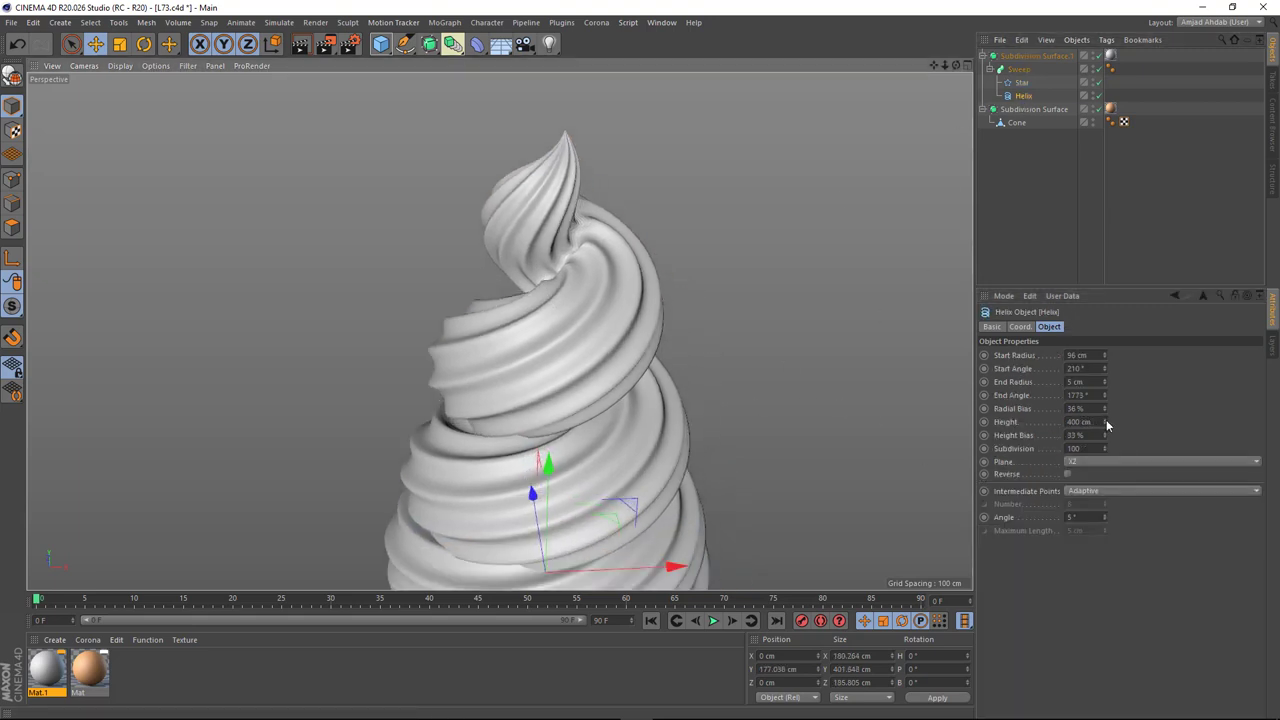
pyautogui.moveTo(1106, 425); pyautogui.dragTo(1043, 260)
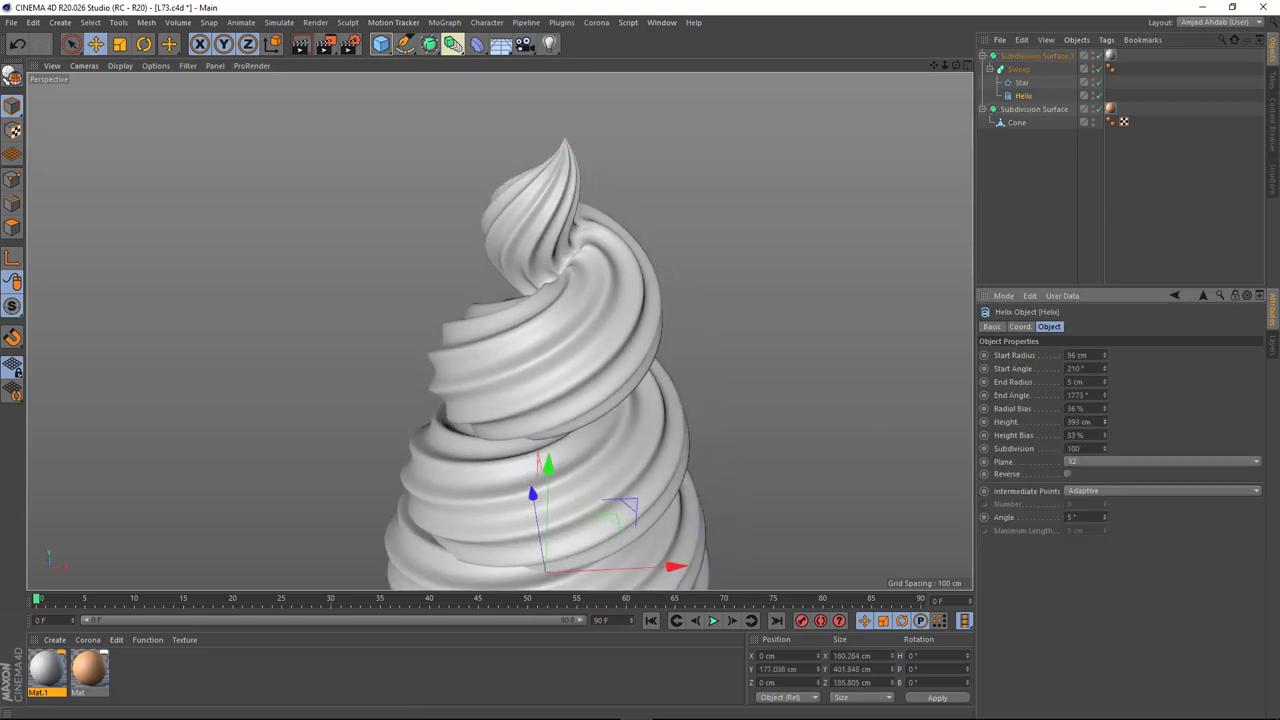
pyautogui.click(1043, 260)
pyautogui.moveTo(296, 390)
pyautogui.keyDown('alt'); pyautogui.mouseDown()
pyautogui.moveTo(503, 331)
pyautogui.moveTo(496, 279)
pyautogui.moveTo(303, 402)
pyautogui.moveTo(216, 486)
pyautogui.moveTo(71, 443)
pyautogui.moveTo(243, 554)
pyautogui.moveTo(704, 444)
pyautogui.moveTo(730, 406)
pyautogui.moveTo(547, 376)
pyautogui.mouseUp(); pyautogui.keyUp('alt')
pyautogui.scroll(-3, 550, 400)
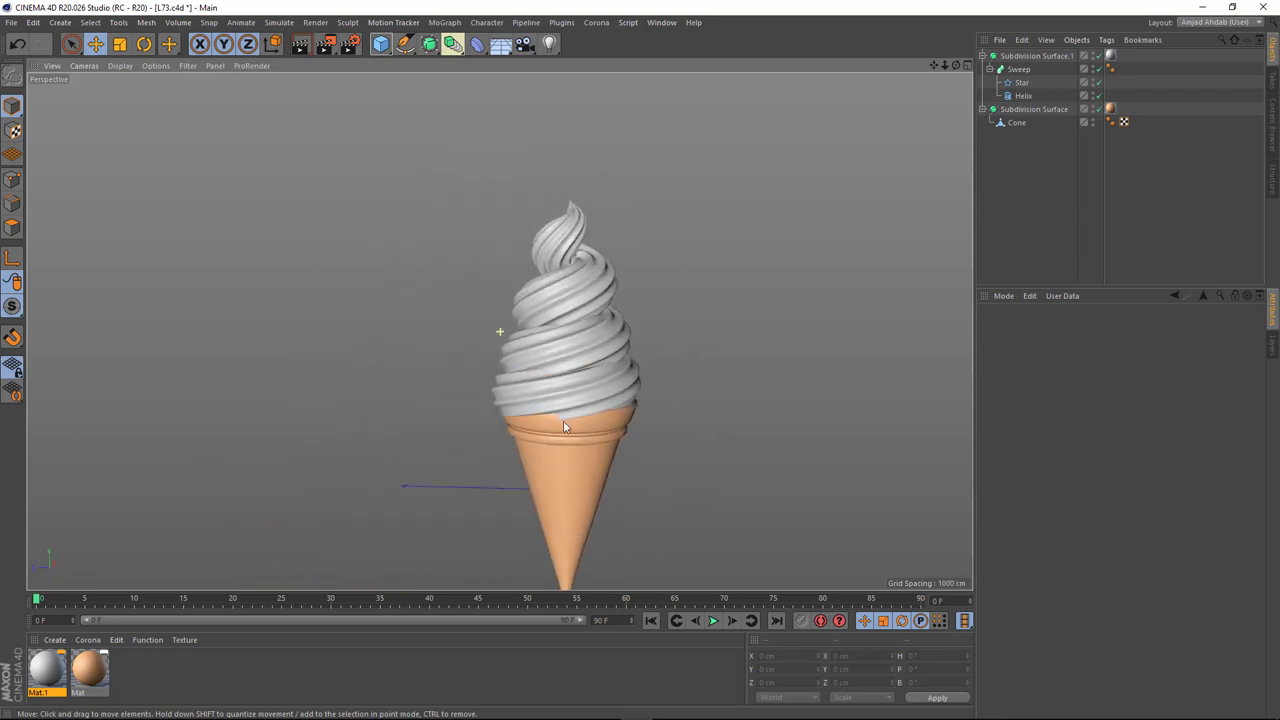
pyautogui.moveTo(563, 427)
pyautogui.keyDown('alt'); pyautogui.mouseDown()
pyautogui.moveTo(451, 380)
pyautogui.moveTo(520, 361)
pyautogui.moveTo(374, 391)
pyautogui.moveTo(532, 370)
pyautogui.moveTo(556, 306)
pyautogui.moveTo(620, 310)
pyautogui.mouseUp(); pyautogui.keyUp('alt')
pyautogui.scroll(2, 530, 350)
# Step: Add a Bulge deformer under the Cone at 55 % strength and raise its cage
pyautogui.click(1016, 122)
pyautogui.click(476, 43)
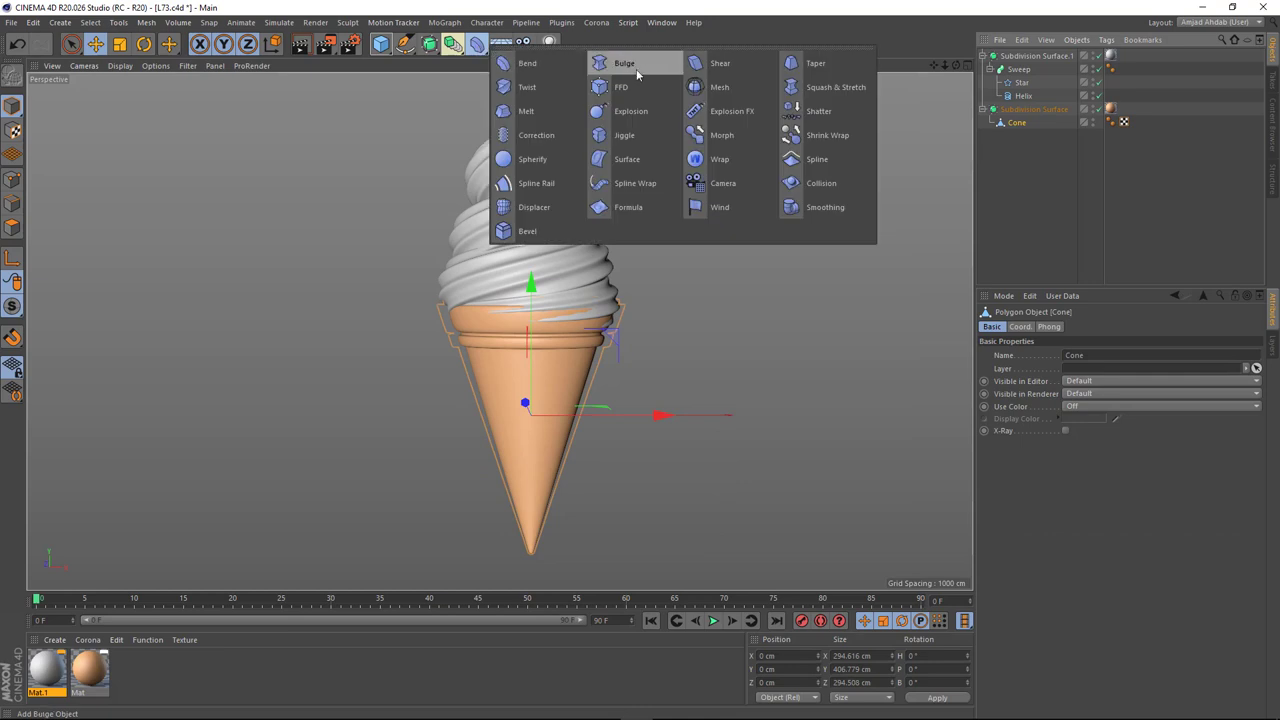
pyautogui.click(608, 57)
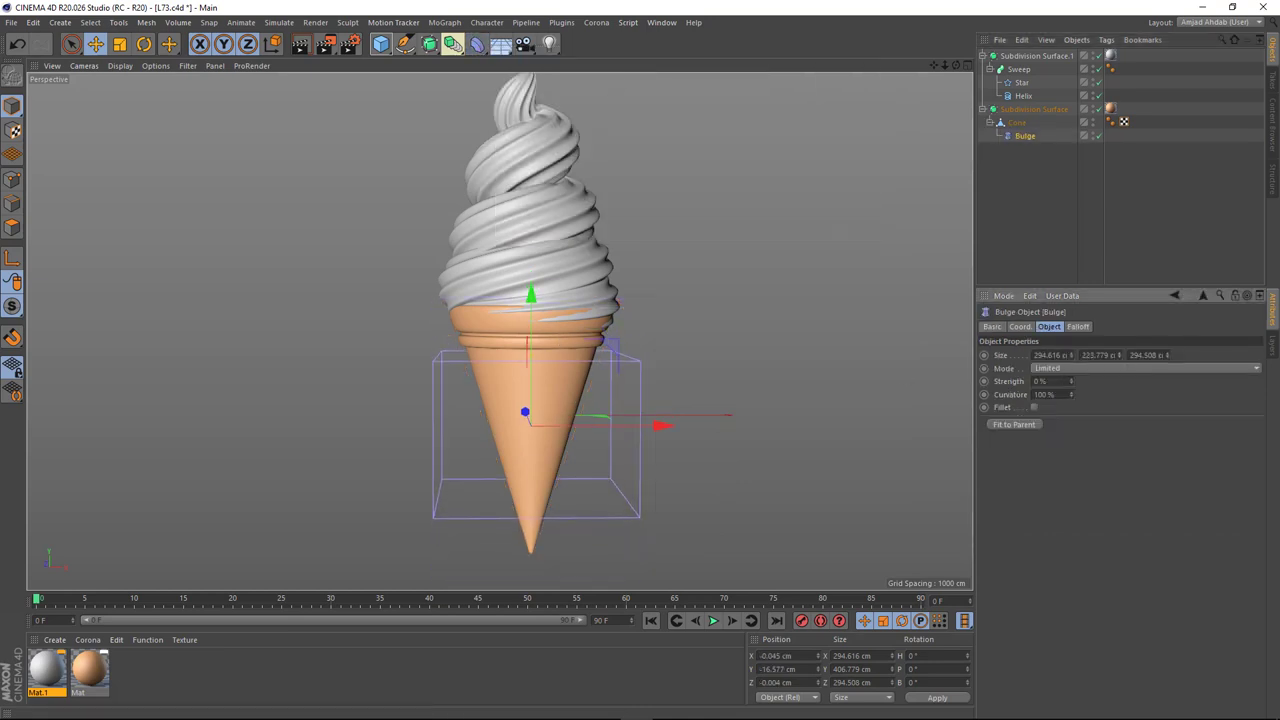
pyautogui.write('55')
pyautogui.press('Return')
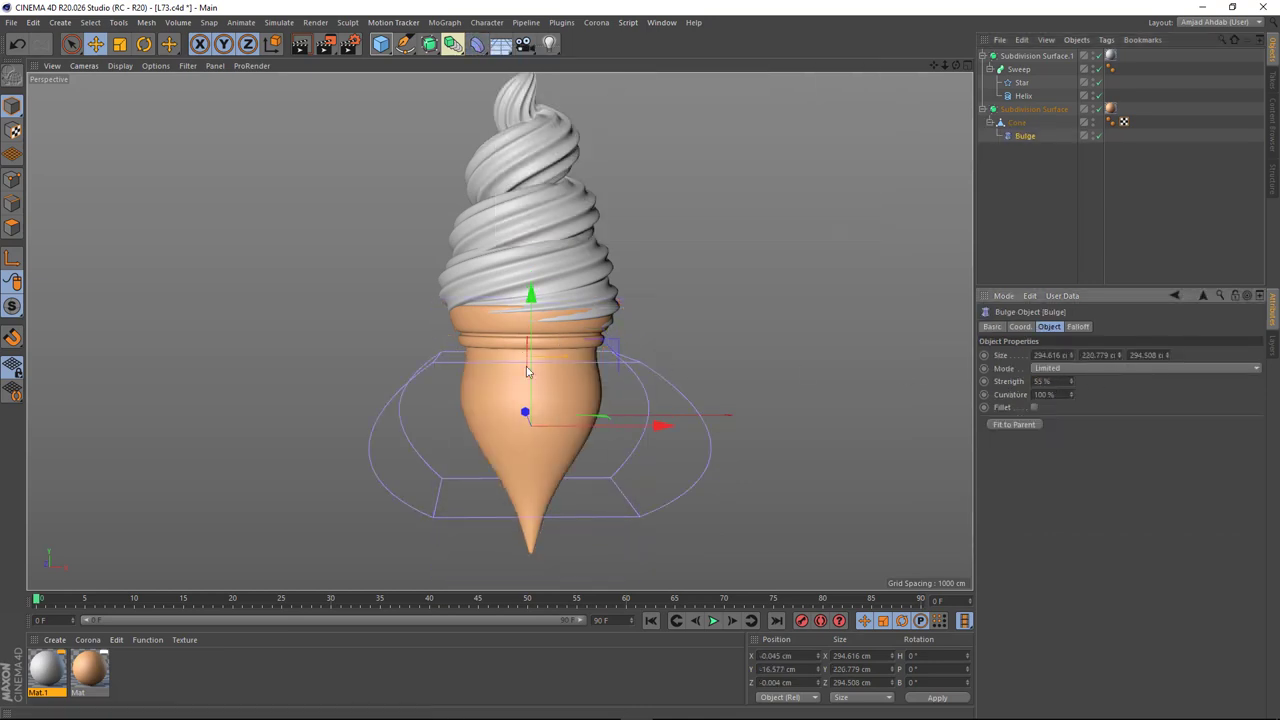
pyautogui.moveTo(533, 318); pyautogui.dragTo(535, 313)
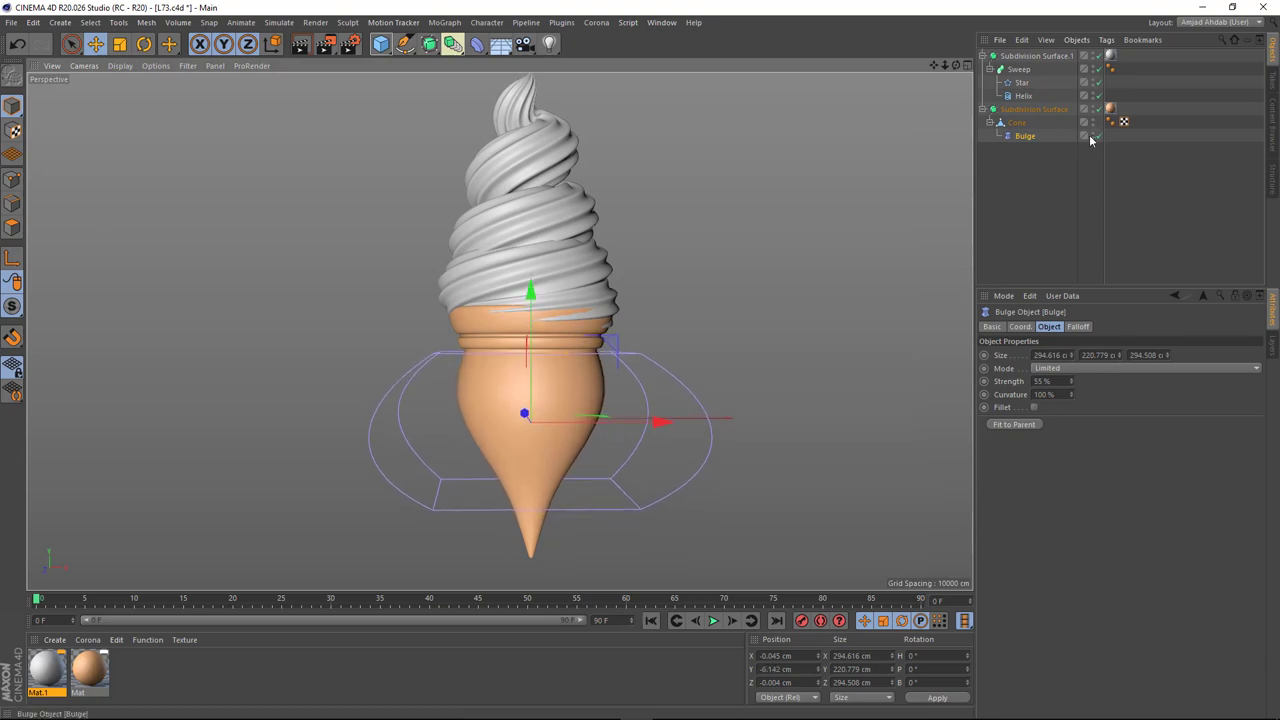
pyautogui.click(1112, 190)
pyautogui.moveTo(394, 382)
pyautogui.keyDown('alt'); pyautogui.mouseDown()
pyautogui.moveTo(490, 394)
pyautogui.moveTo(592, 376)
pyautogui.moveTo(620, 400)
pyautogui.mouseUp(); pyautogui.keyUp('alt')
# Step: Copy Mat.1 and darken the copy to dark brown (H 18°, S 83%, V 34%)
pyautogui.click(47, 686)
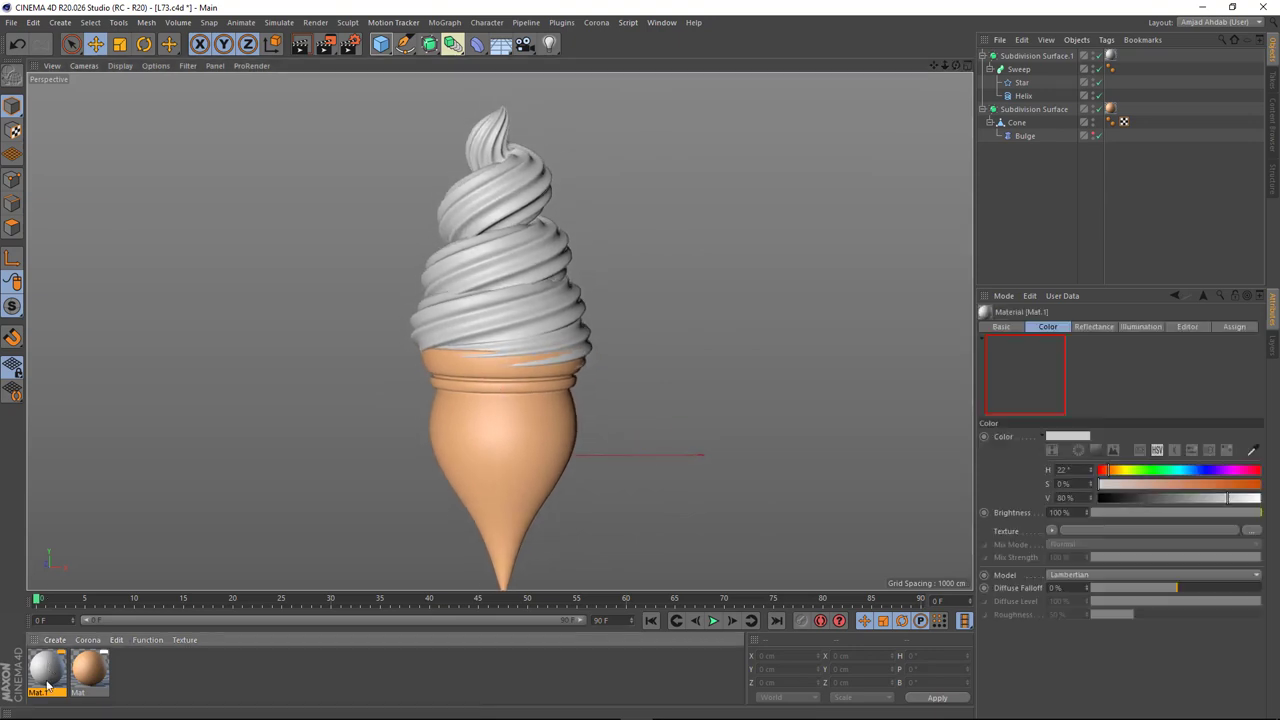
pyautogui.keyDown('ctrl'); pyautogui.moveTo(47, 686); pyautogui.dragTo(97, 675); pyautogui.keyUp('ctrl')
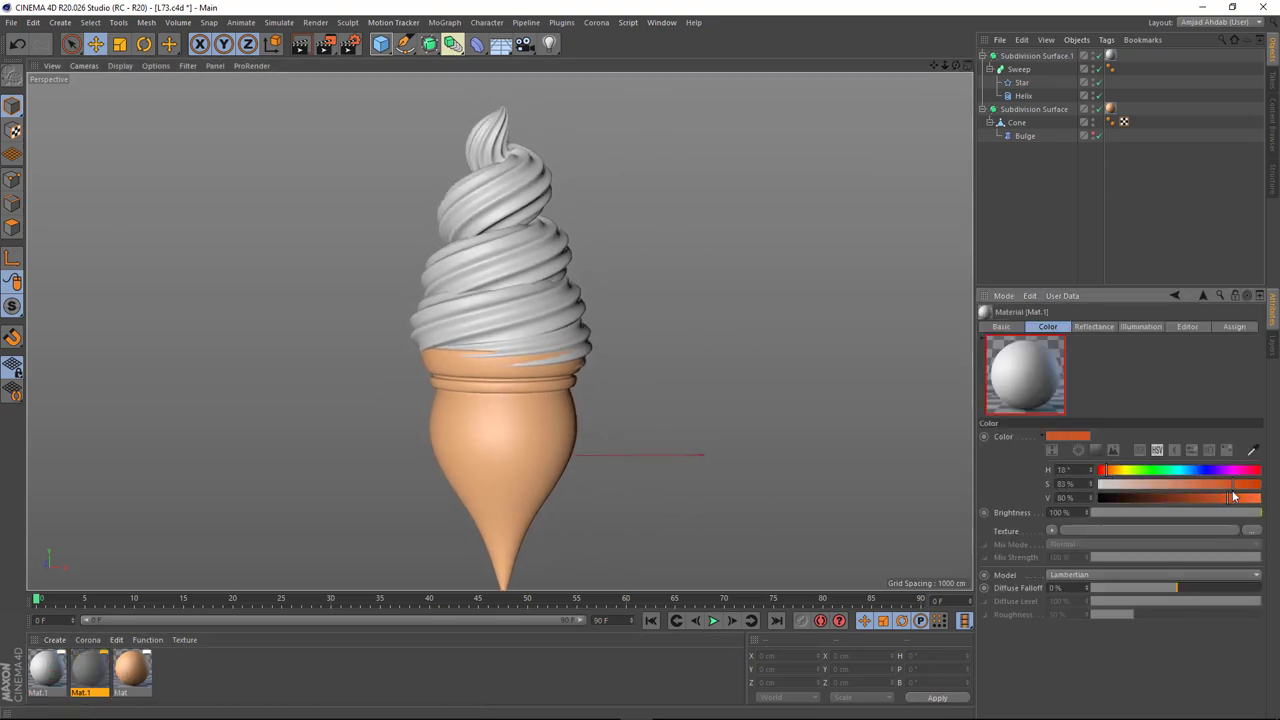
pyautogui.click(1152, 497)
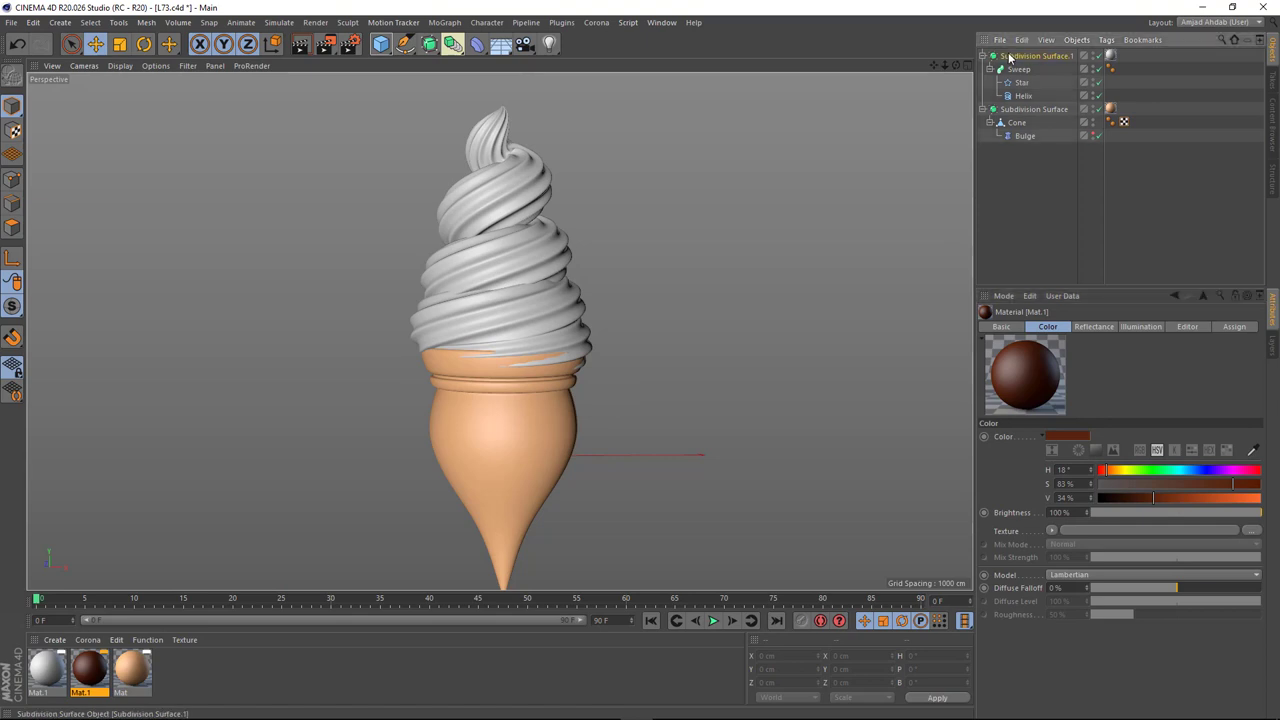
# Step: Duplicate the cream swirl, give its star profile 10 points and its helix 361 cm height
pyautogui.keyDown('ctrl'); pyautogui.moveTo(1012, 55); pyautogui.dragTo(1010, 50); pyautogui.keyUp('ctrl')
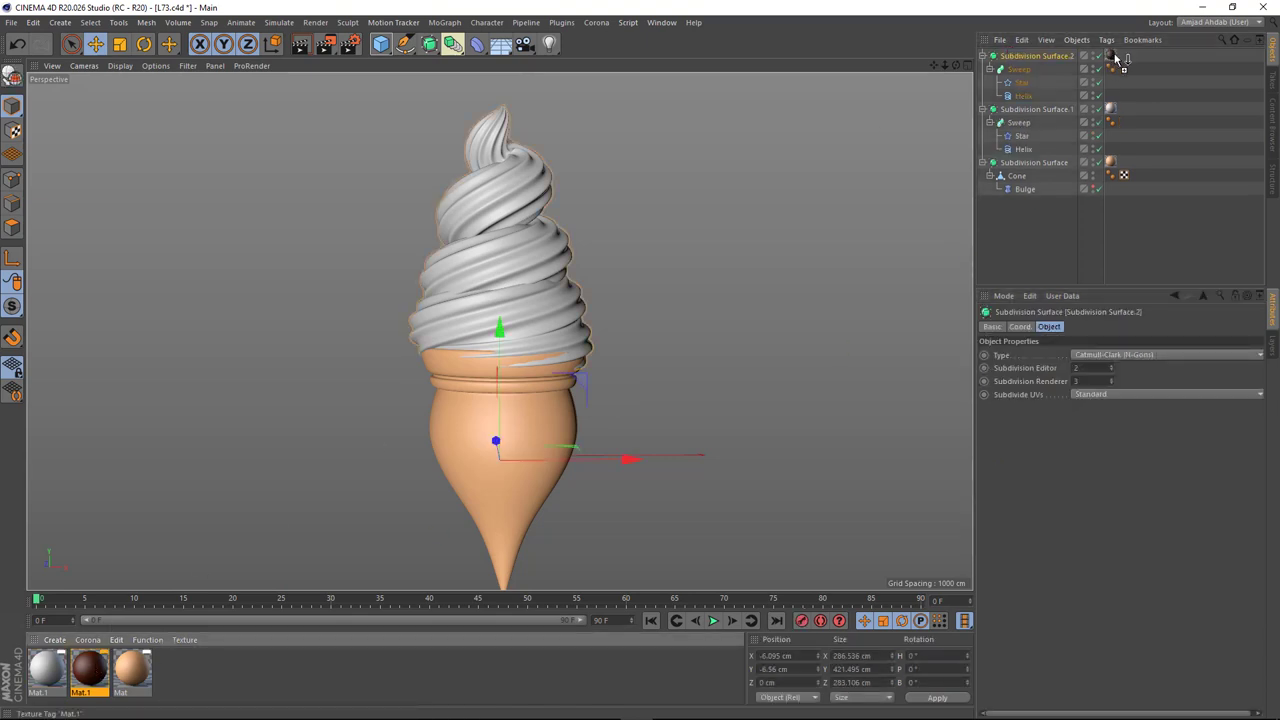
pyautogui.scroll(2, 523, 331)
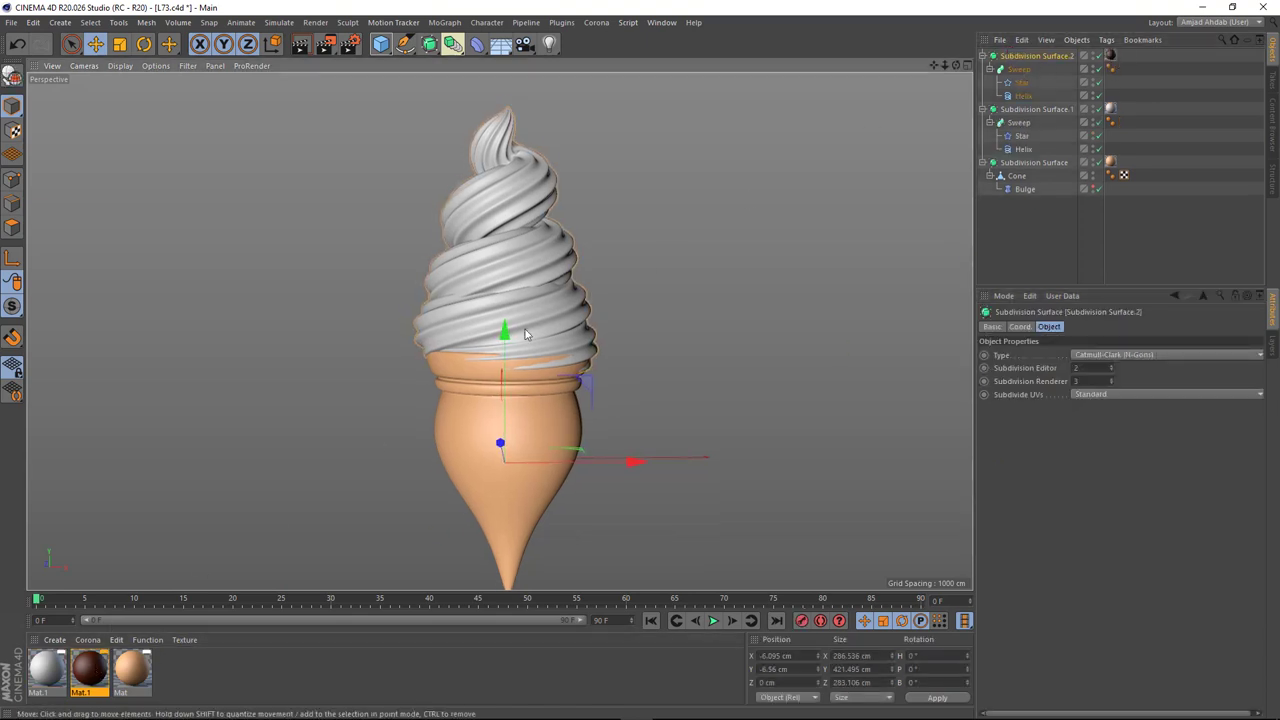
pyautogui.click(1021, 83)
pyautogui.click(1093, 398)
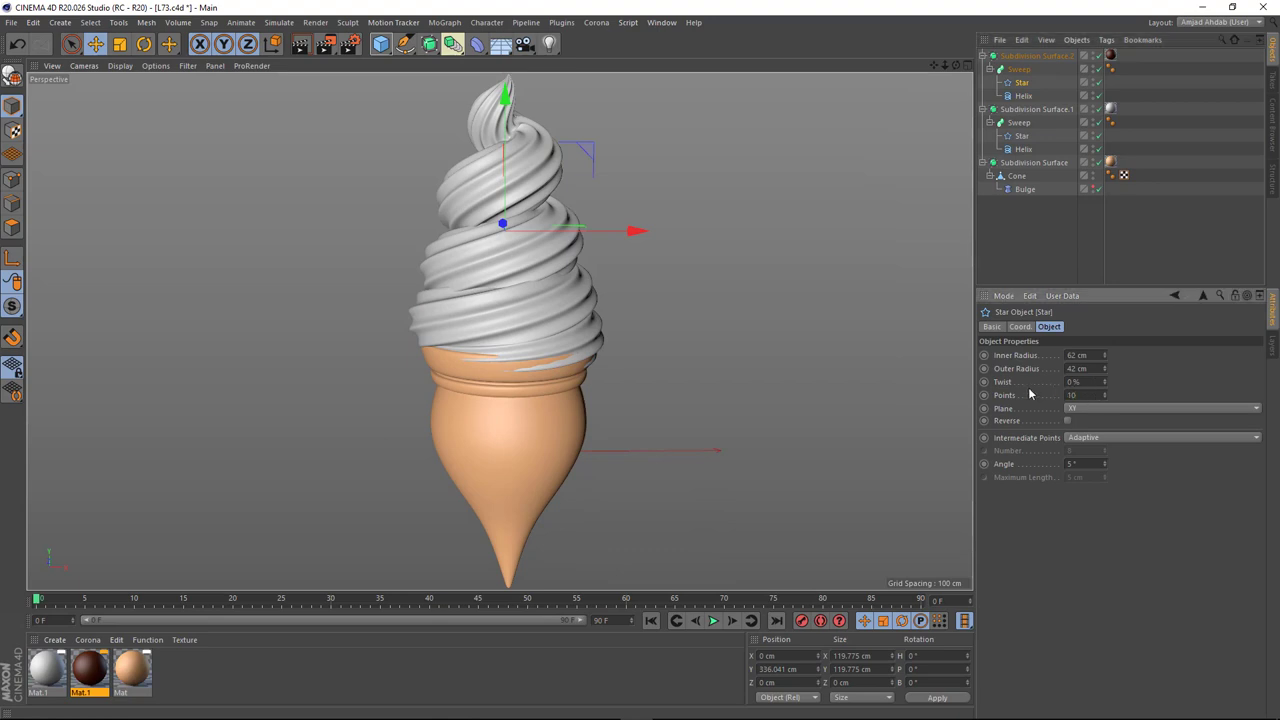
pyautogui.press('Return')
pyautogui.keyDown('alt'); pyautogui.moveTo(610, 257); pyautogui.dragTo(715, 384); pyautogui.keyUp('alt')
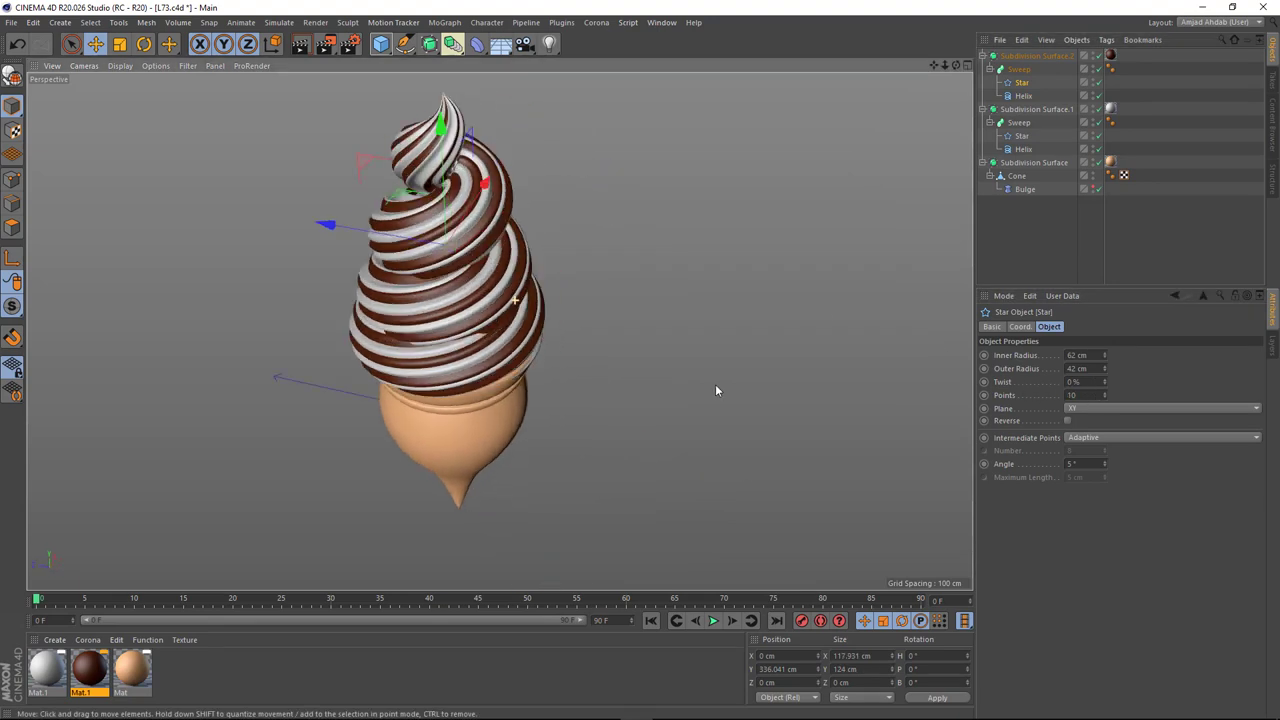
pyautogui.click(1022, 96)
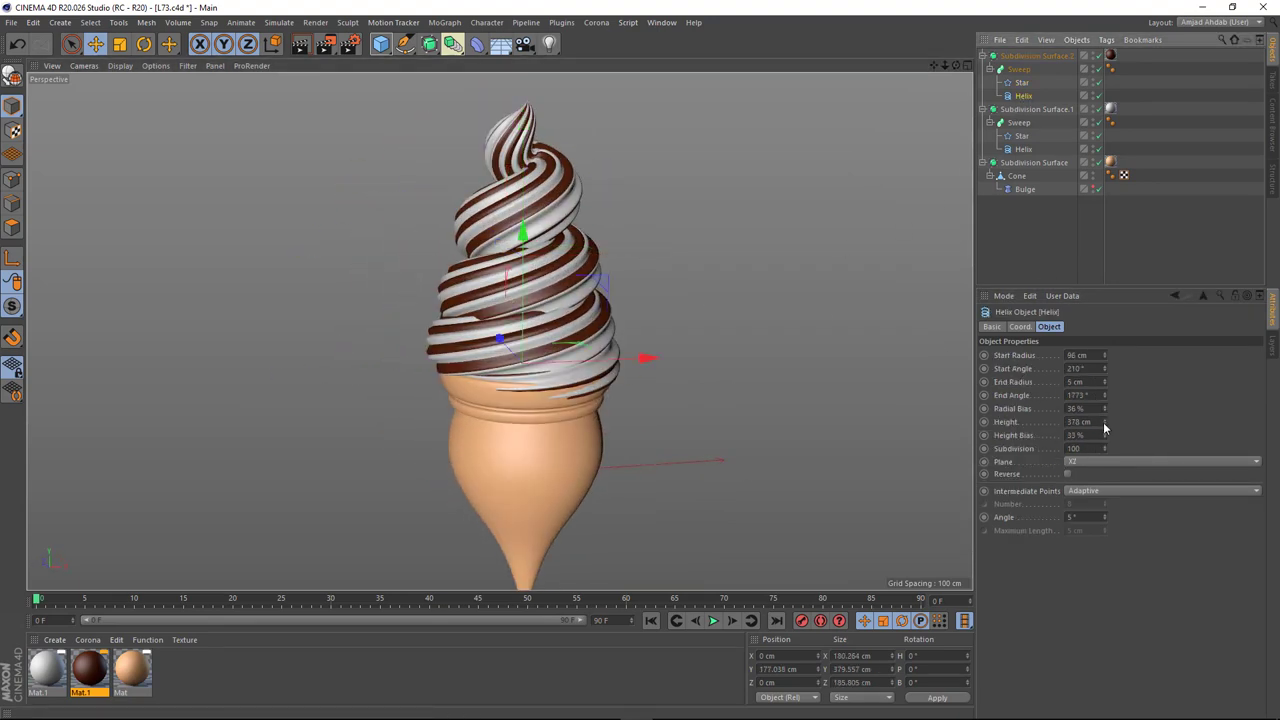
pyautogui.moveTo(1105, 428); pyautogui.dragTo(1105, 440)
# Step: Rotate the chocolate swirl to about 46° on heading, trying a 357 cm helix height
pyautogui.press('r')
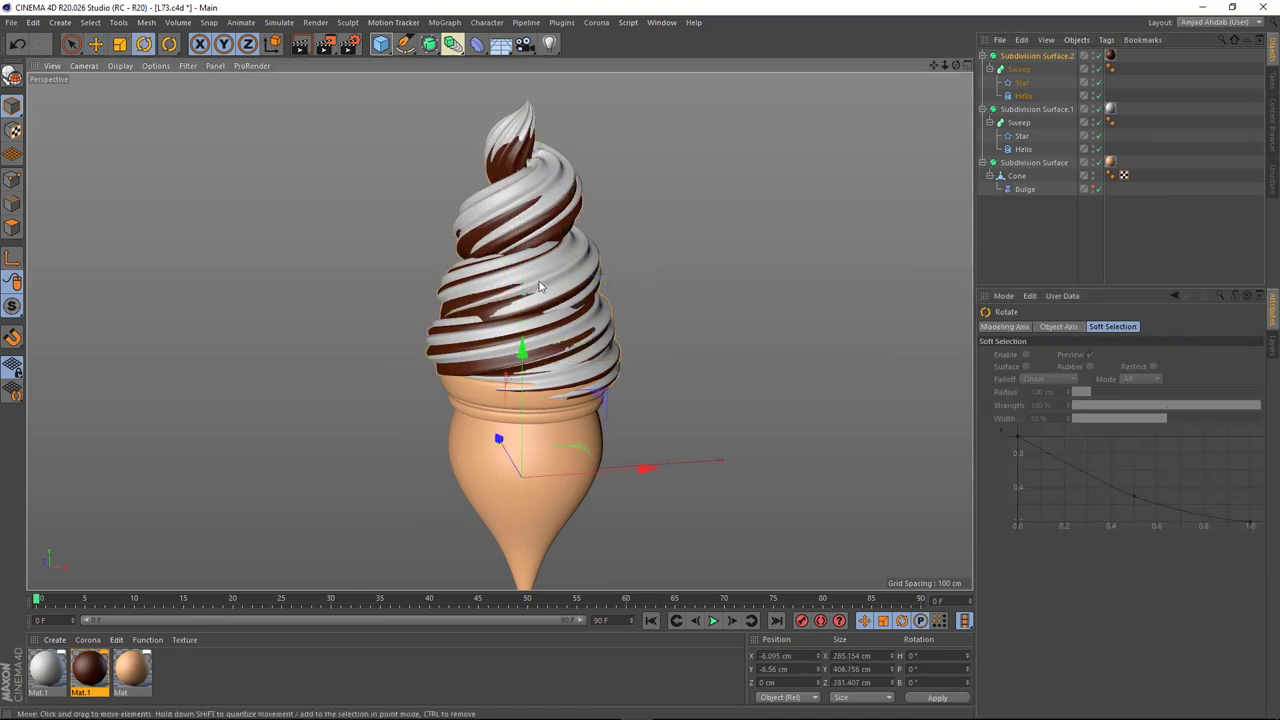
pyautogui.moveTo(532, 518)
pyautogui.mouseDown()
pyautogui.moveTo(522, 509)
pyautogui.moveTo(580, 500)
pyautogui.mouseUp()
pyautogui.keyDown('alt'); pyautogui.moveTo(600, 400); pyautogui.dragTo(654, 338); pyautogui.keyUp('alt')
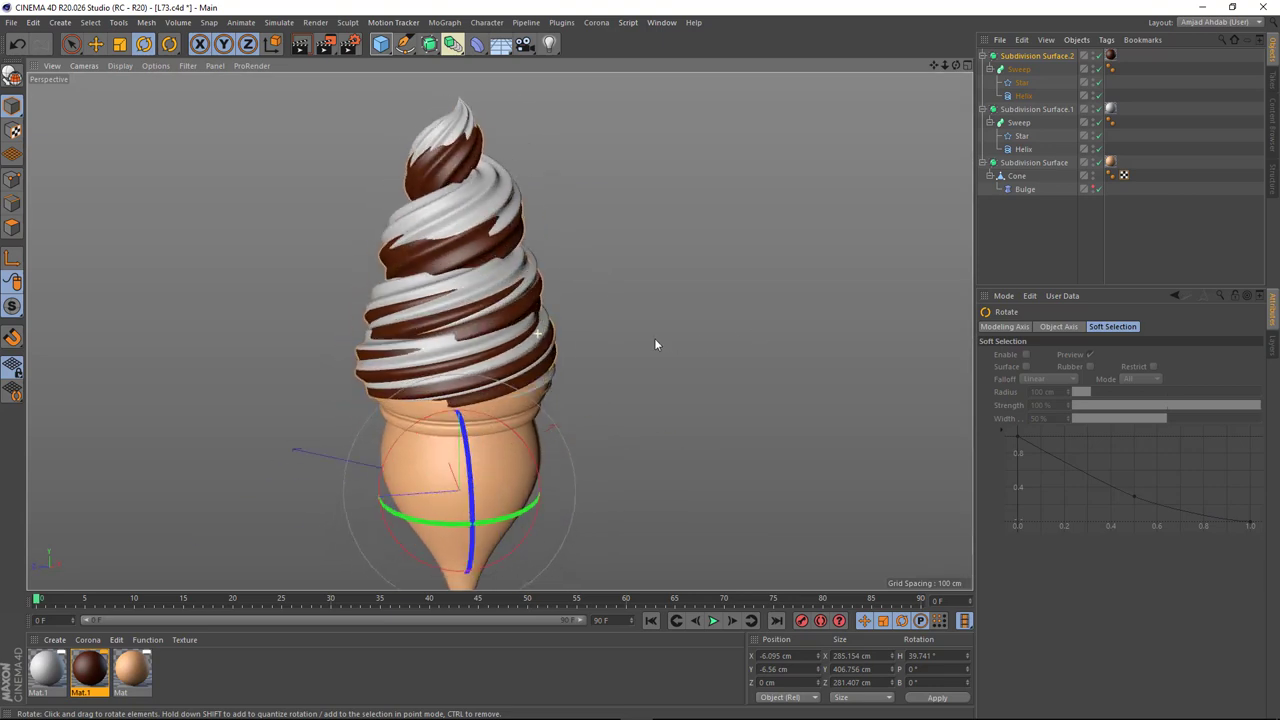
pyautogui.click(1022, 96)
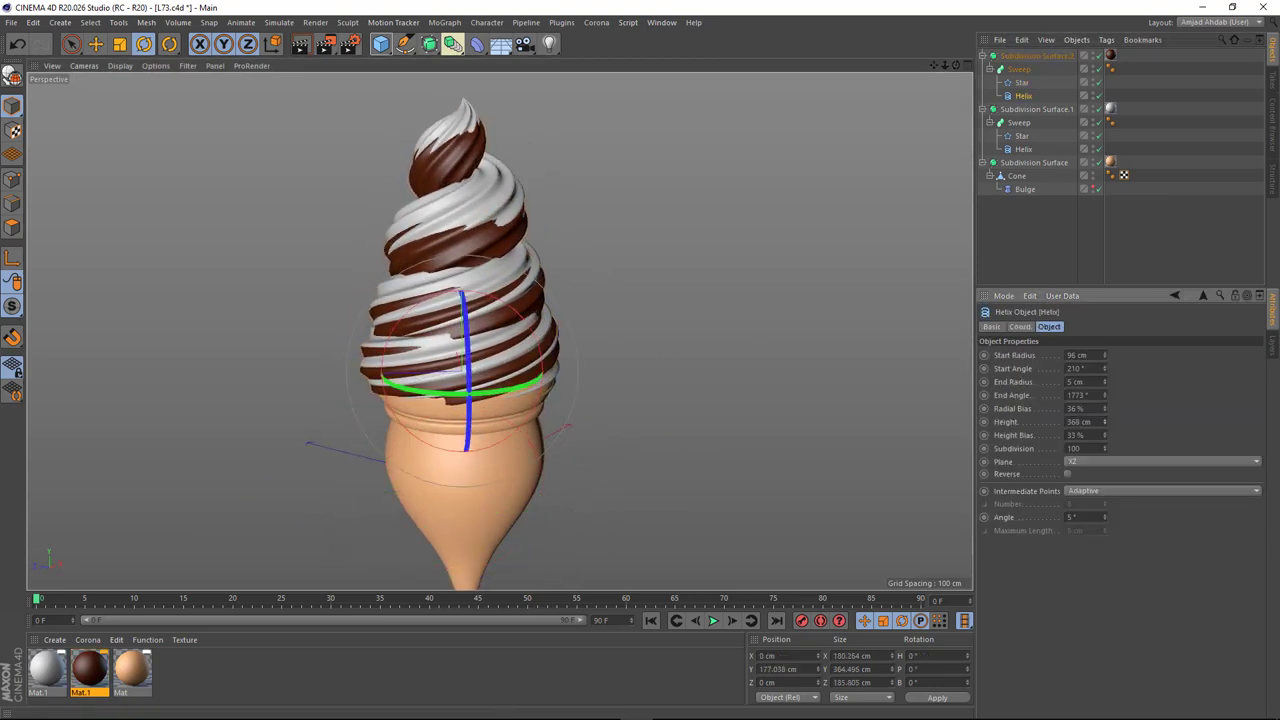
pyautogui.moveTo(1104, 422); pyautogui.dragTo(1062, 260)
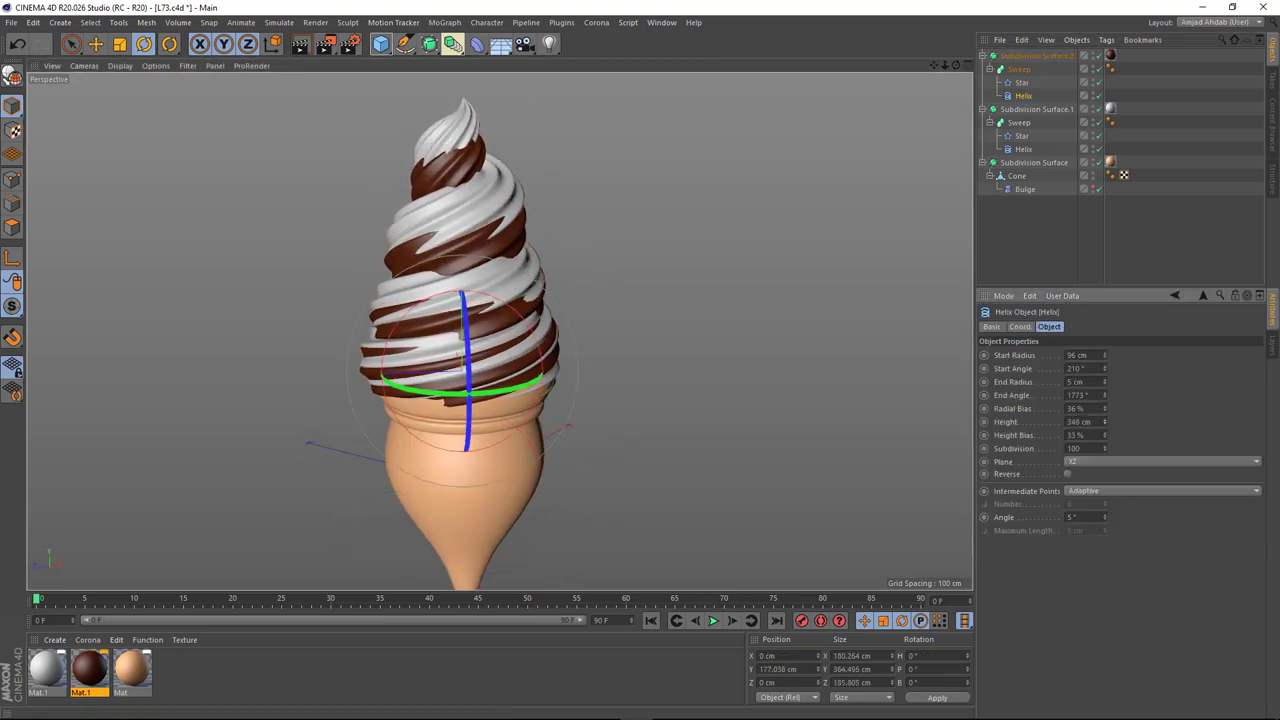
pyautogui.click(1036, 56)
pyautogui.keyDown('alt'); pyautogui.moveTo(600, 450); pyautogui.dragTo(600, 400); pyautogui.keyUp('alt')
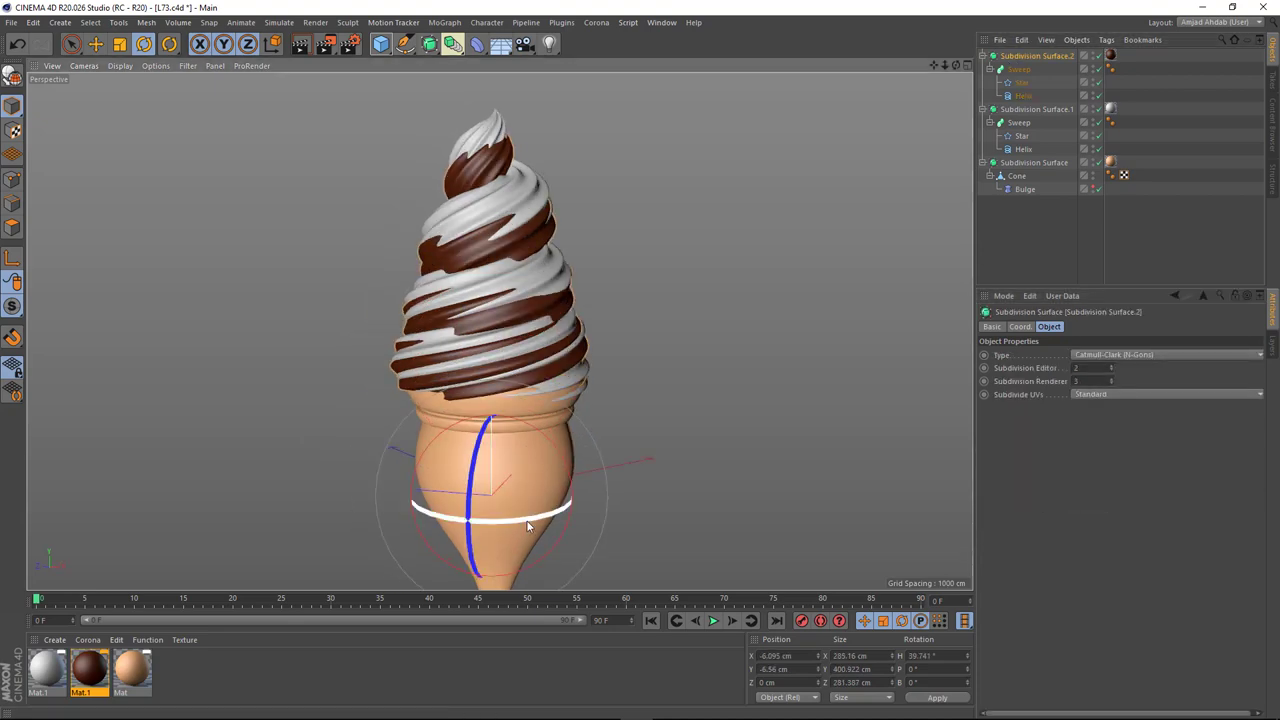
pyautogui.moveTo(495, 518); pyautogui.dragTo(537, 522)
pyautogui.click(1014, 286)
pyautogui.moveTo(780, 312)
pyautogui.keyDown('alt'); pyautogui.mouseDown()
pyautogui.moveTo(907, 322)
pyautogui.moveTo(577, 408)
pyautogui.moveTo(580, 330)
pyautogui.mouseUp(); pyautogui.keyUp('alt')
# Step: Set the chocolate helix height to 370 cm and adjust the Scale curve's first point
pyautogui.click(1023, 95)
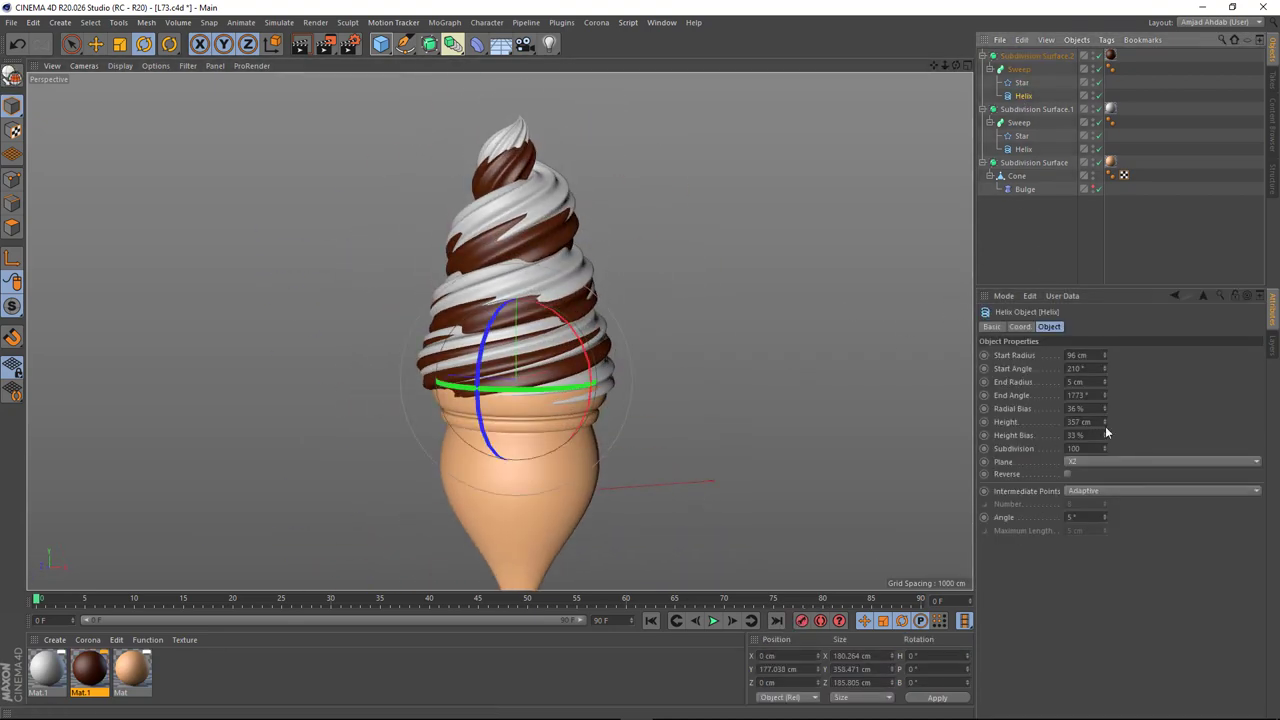
pyautogui.moveTo(1105, 422); pyautogui.dragTo(1104, 418)
pyautogui.keyDown('alt'); pyautogui.moveTo(620, 300); pyautogui.dragTo(480, 300); pyautogui.keyUp('alt')
pyautogui.click(1019, 69)
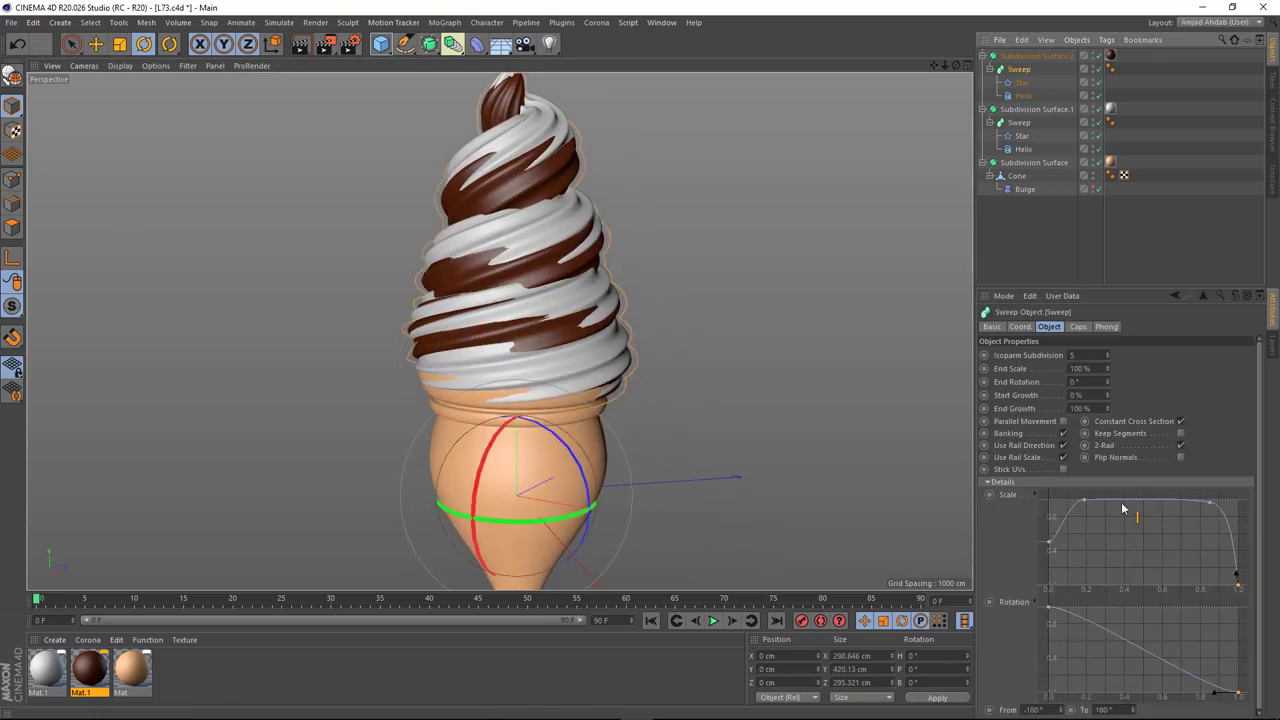
pyautogui.click(1050, 546)
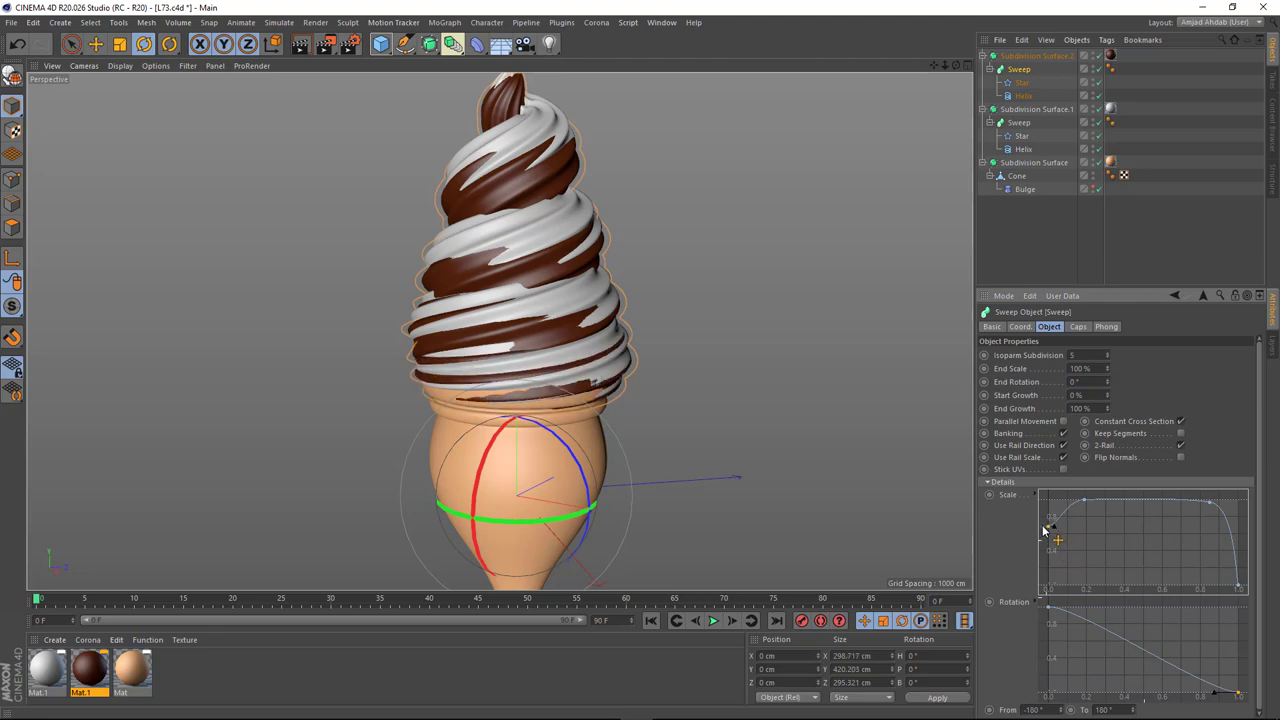
pyautogui.click(350, 353)
pyautogui.moveTo(350, 353)
pyautogui.keyDown('alt'); pyautogui.mouseDown()
pyautogui.moveTo(246, 337)
pyautogui.moveTo(203, 291)
pyautogui.moveTo(432, 374)
pyautogui.moveTo(216, 320)
pyautogui.moveTo(585, 379)
pyautogui.moveTo(550, 386)
pyautogui.moveTo(585, 381)
pyautogui.mouseUp(); pyautogui.keyUp('alt')
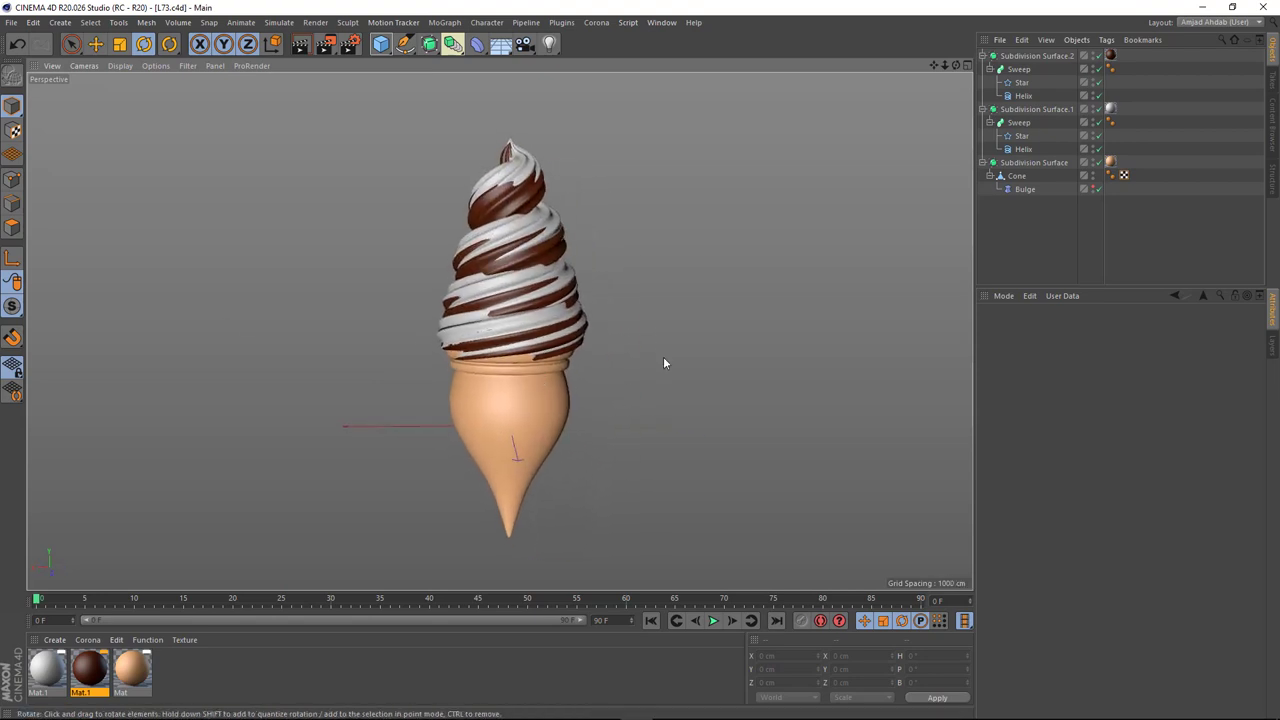
# Step: Add a Disc as the ground and enlarge its radius to about 992 cm
pyautogui.click(560, 364)
pyautogui.click(380, 43)
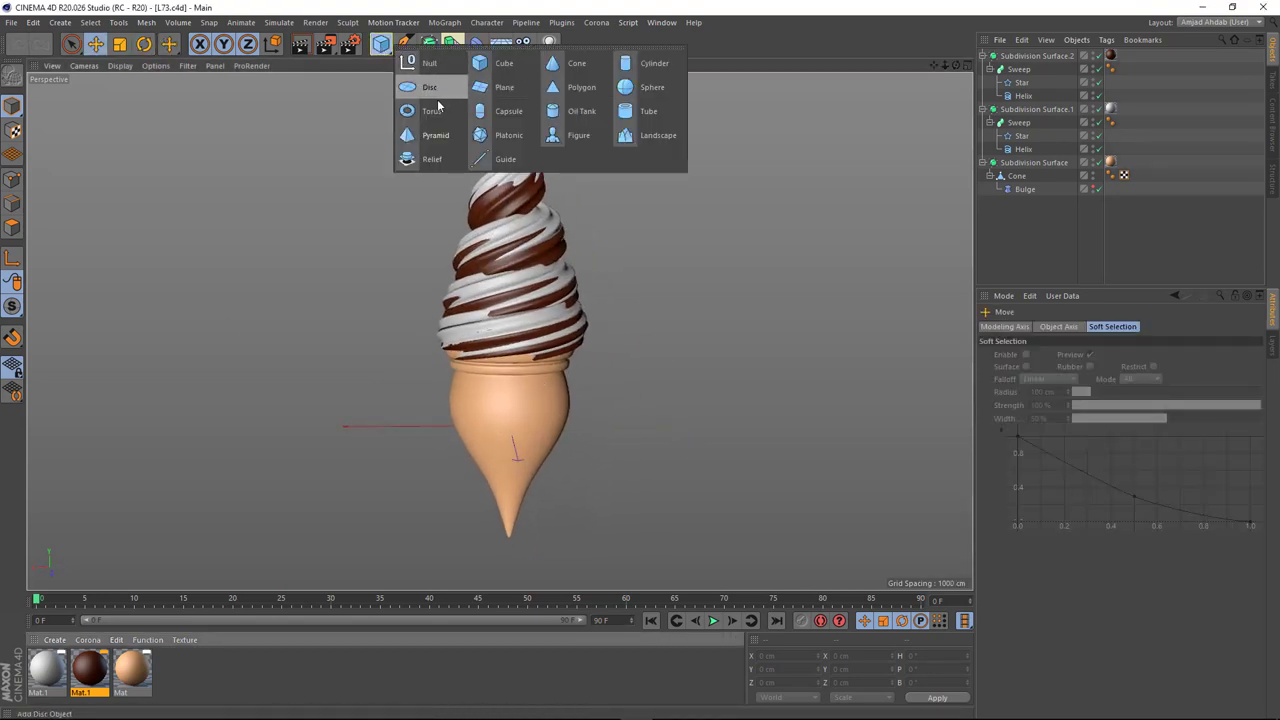
pyautogui.click(432, 93)
pyautogui.moveTo(462, 431); pyautogui.dragTo(60, 450)
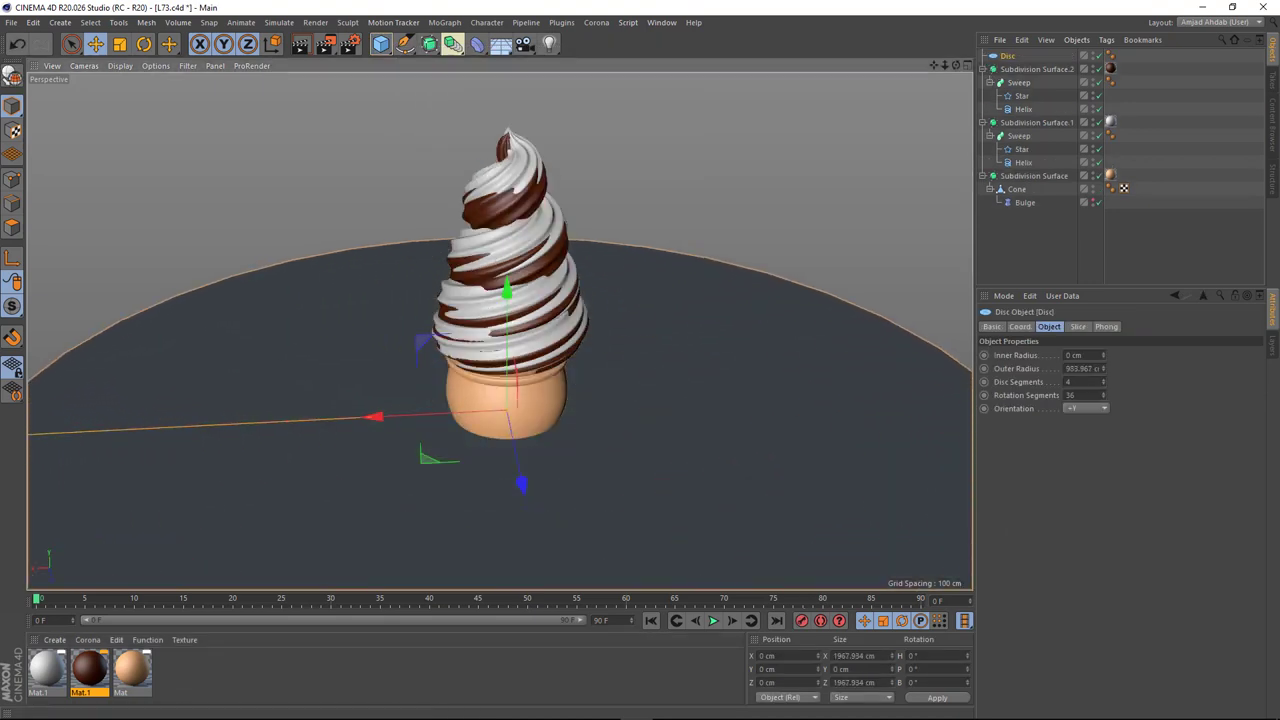
pyautogui.moveTo(600, 390)
pyautogui.keyDown('alt'); pyautogui.mouseDown()
pyautogui.moveTo(605, 356)
pyautogui.moveTo(620, 360)
pyautogui.mouseUp(); pyautogui.keyUp('alt')
# Step: Group the three ice cream parts under a Null with Alt+G and add a camera
pyautogui.click(983, 69)
pyautogui.click(983, 82)
pyautogui.click(983, 95)
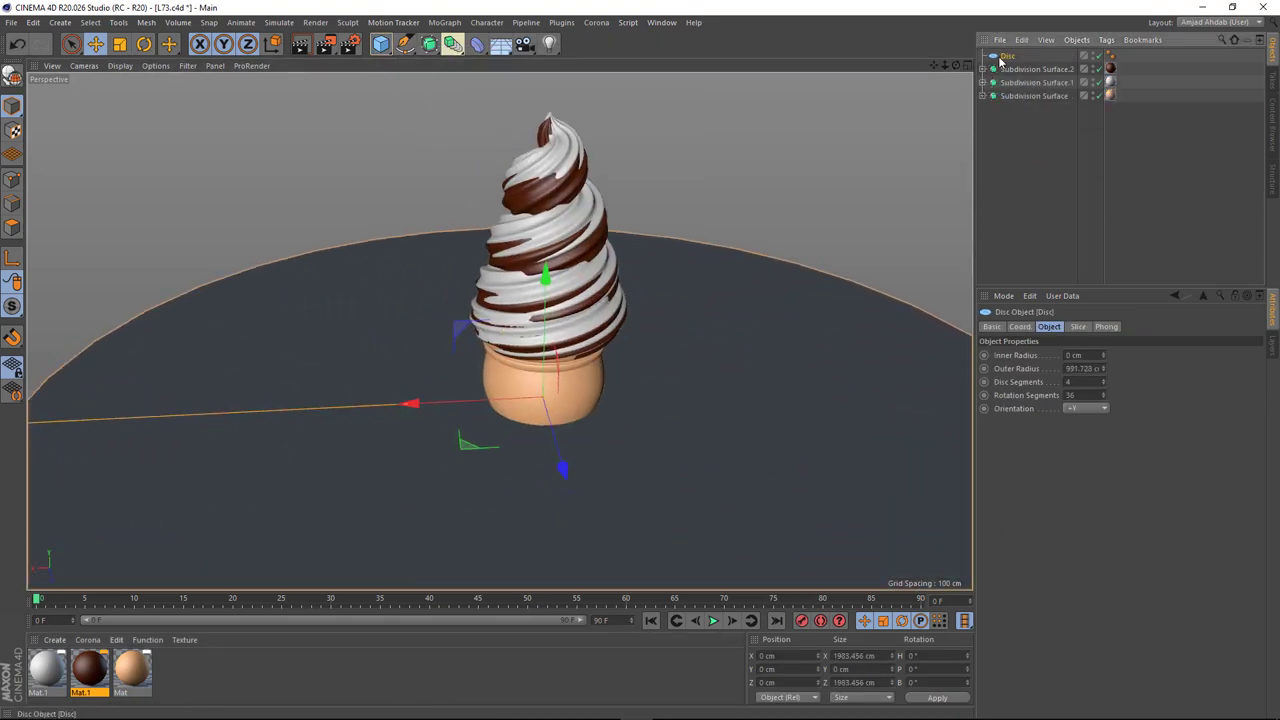
pyautogui.click(1013, 83)
pyautogui.keyDown('shift'); pyautogui.click(1016, 56); pyautogui.keyUp('shift')
pyautogui.hotkey('alt', 'g')
pyautogui.keyDown('alt'); pyautogui.moveTo(515, 250); pyautogui.dragTo(512, 75); pyautogui.keyUp('alt')
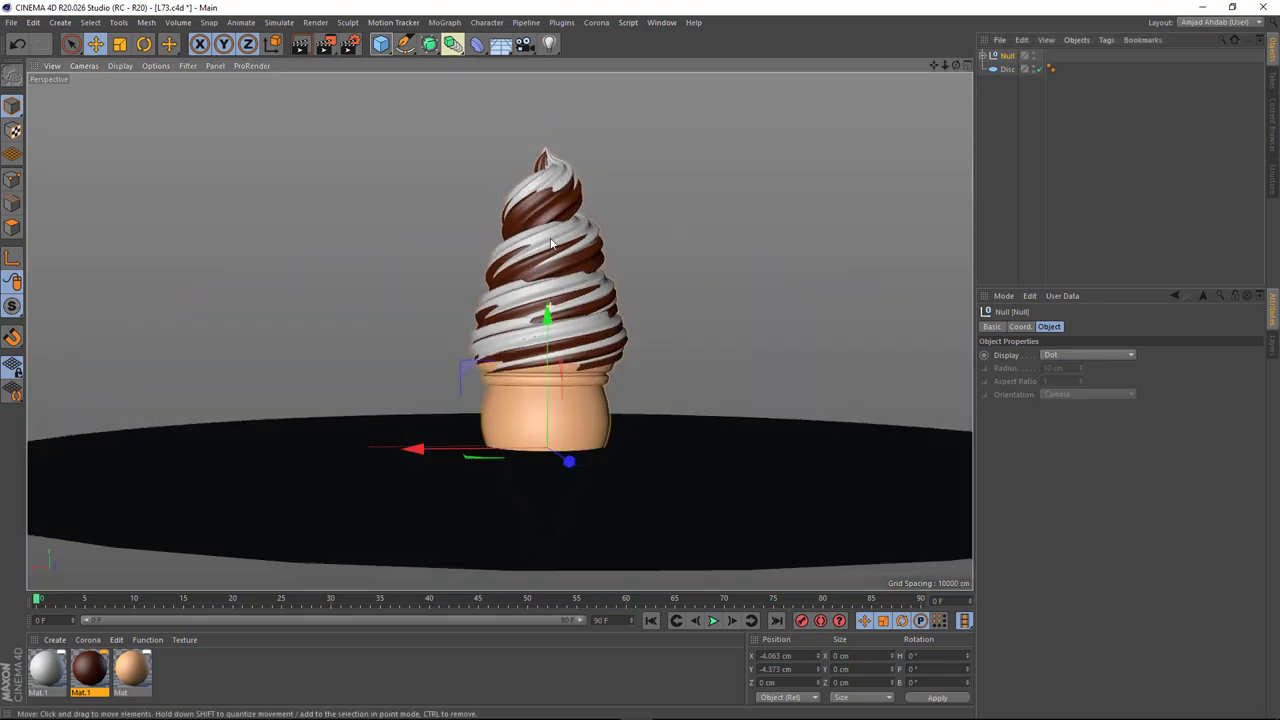
pyautogui.click(524, 43)
pyautogui.keyDown('alt'); pyautogui.moveTo(745, 90); pyautogui.dragTo(923, 140); pyautogui.keyUp('alt')
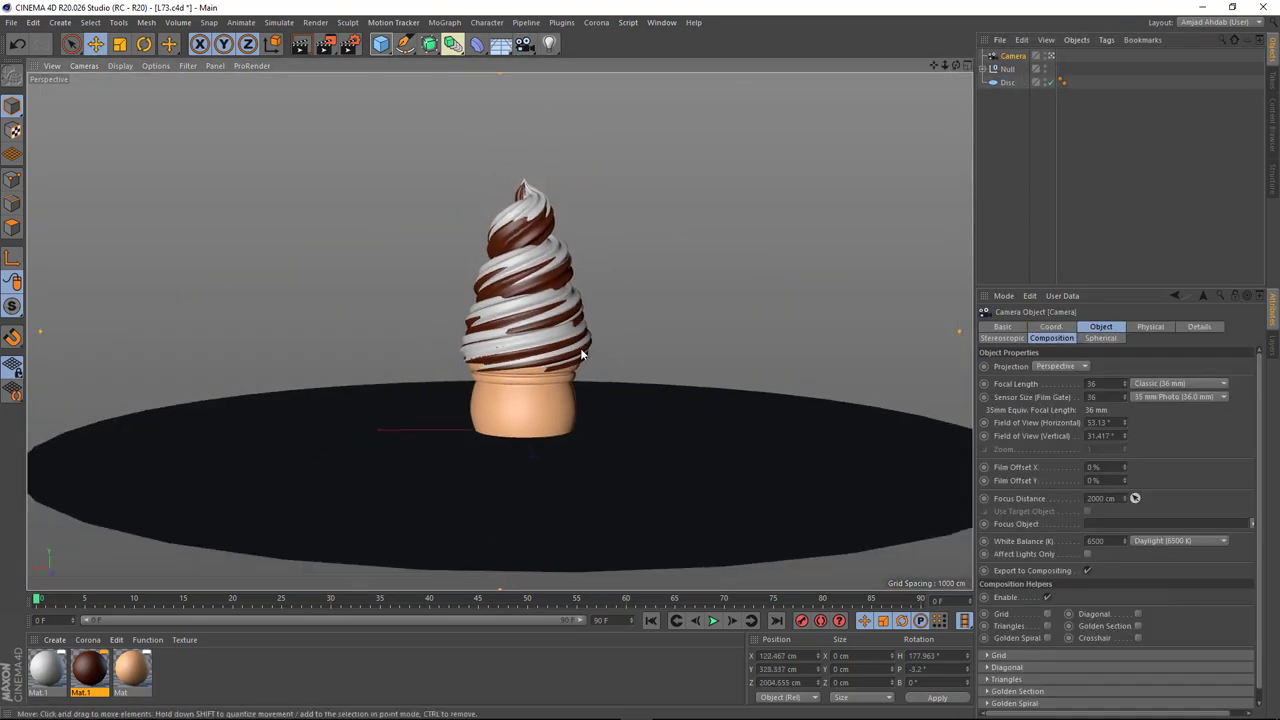
# Step: Tilt the ice cream group and move it into place
pyautogui.click(1007, 69)
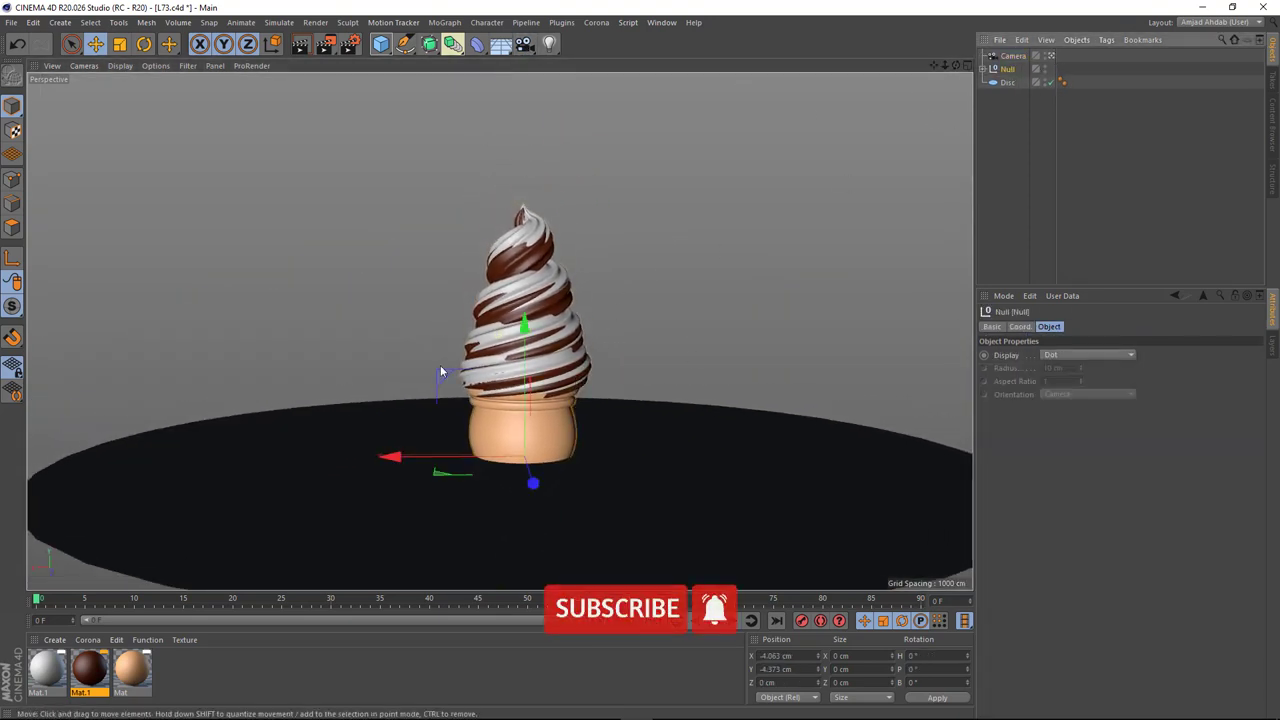
pyautogui.press('r')
pyautogui.moveTo(466, 300); pyautogui.dragTo(647, 360)
pyautogui.press('e')
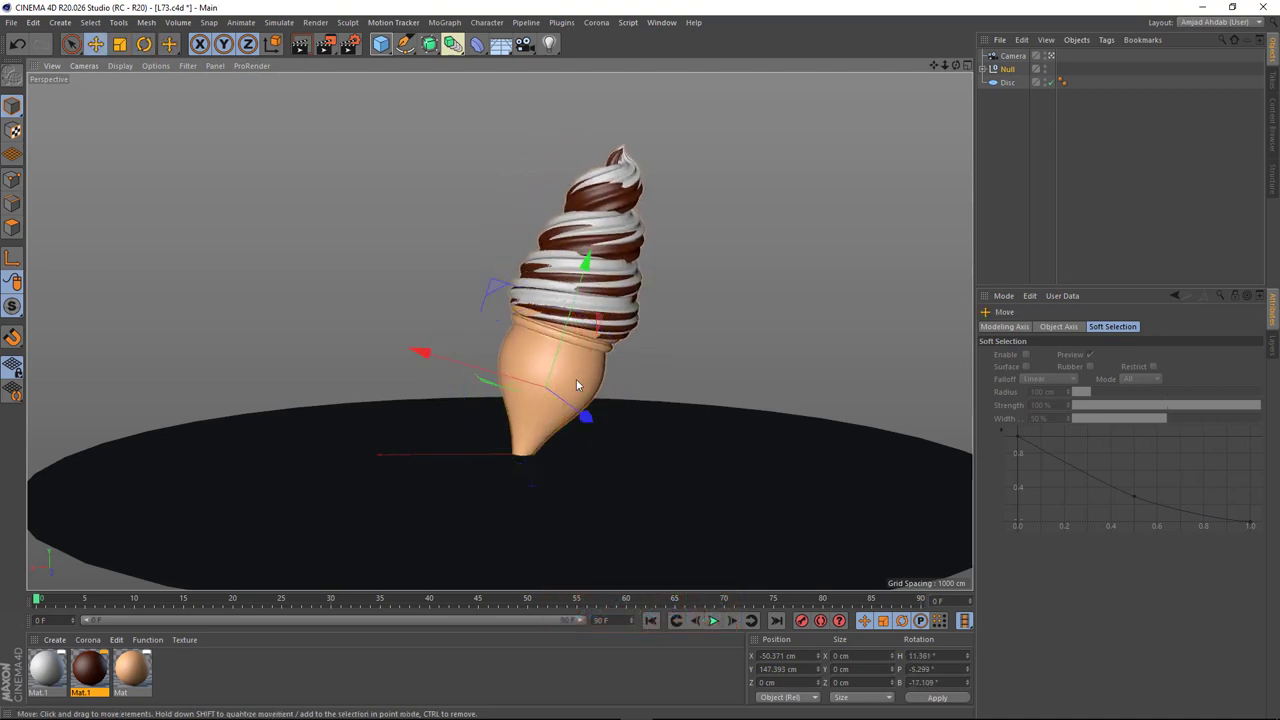
pyautogui.moveTo(576, 379)
pyautogui.mouseDown()
pyautogui.moveTo(600, 312)
pyautogui.moveTo(401, 351)
pyautogui.mouseUp()
# Step: Duplicate the ice cream group, tilt the copy the other way and move it left
pyautogui.hotkey('ctrl', 'c')
pyautogui.hotkey('ctrl', 'v')
pyautogui.press('r')
pyautogui.moveTo(470, 300)
pyautogui.mouseDown()
pyautogui.moveTo(562, 388)
pyautogui.moveTo(520, 400)
pyautogui.moveTo(480, 330)
pyautogui.mouseUp()
pyautogui.press('e')
pyautogui.moveTo(420, 300)
pyautogui.mouseDown()
pyautogui.moveTo(370, 243)
pyautogui.moveTo(420, 330)
pyautogui.moveTo(490, 343)
pyautogui.moveTo(557, 297)
pyautogui.moveTo(500, 250)
pyautogui.moveTo(480, 340)
pyautogui.moveTo(465, 347)
pyautogui.moveTo(629, 311)
pyautogui.mouseUp()
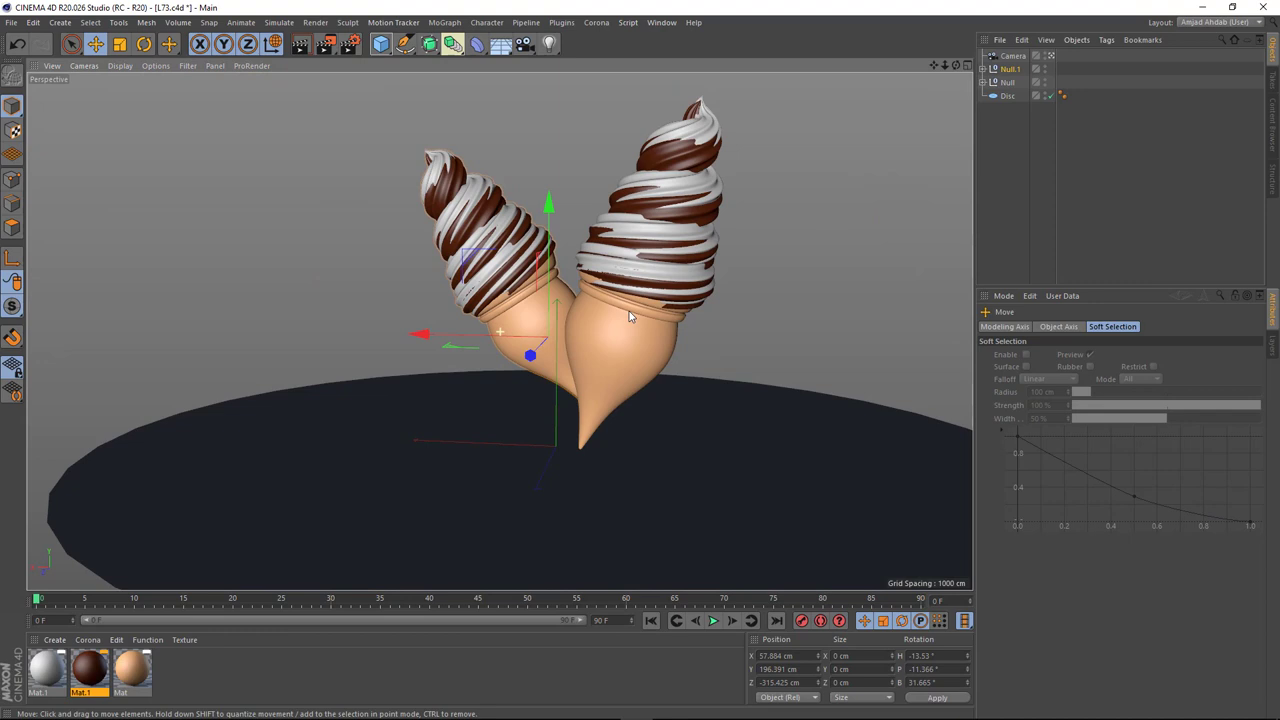
# Step: Add a Protection tag to the camera and make green and pink copies of the chocolate material
pyautogui.rightClick(1004, 64)
pyautogui.click(943, 276)
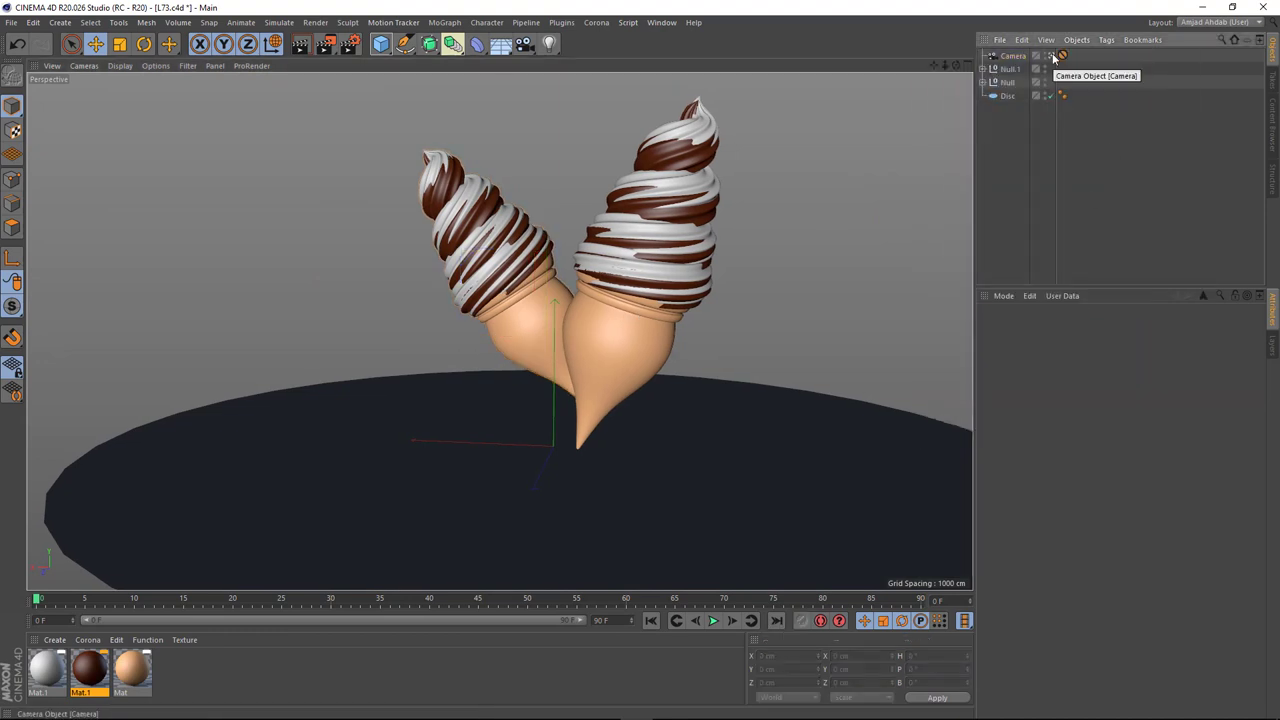
pyautogui.keyDown('ctrl'); pyautogui.moveTo(91, 677); pyautogui.dragTo(130, 677); pyautogui.keyUp('ctrl')
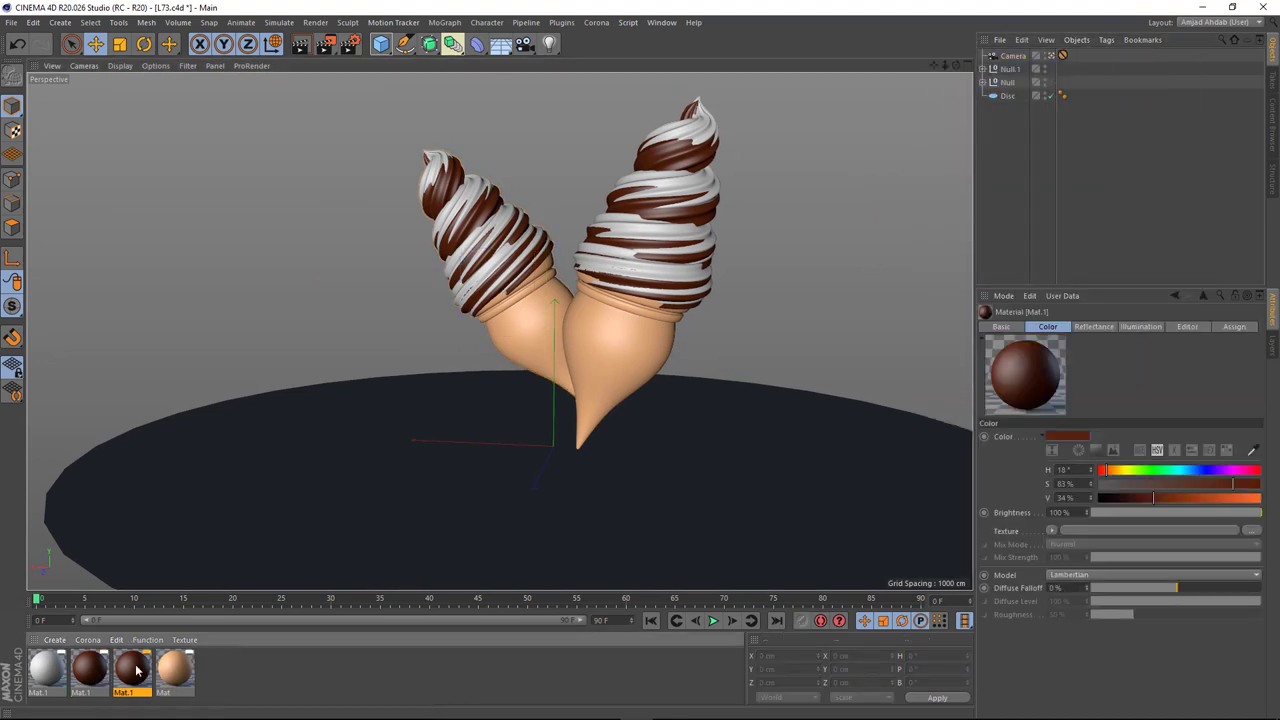
pyautogui.doubleClick(136, 671)
pyautogui.click(686, 299)
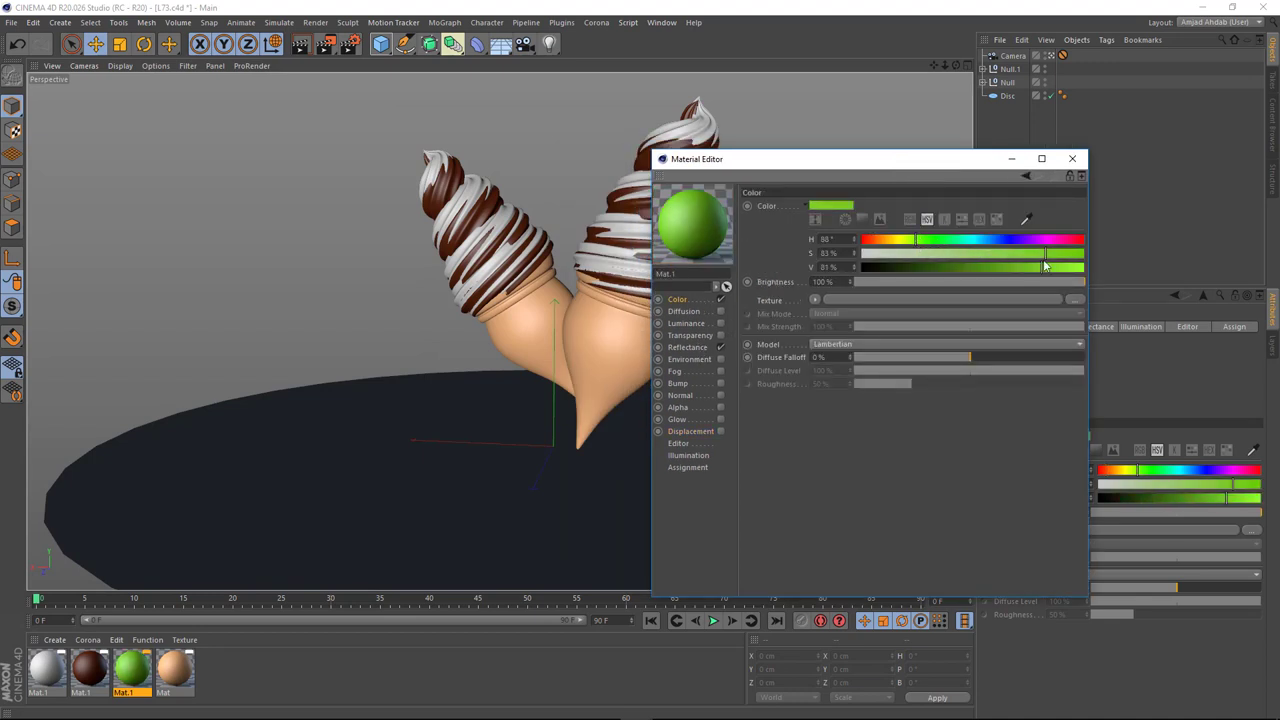
pyautogui.keyDown('ctrl'); pyautogui.moveTo(132, 670); pyautogui.dragTo(175, 670); pyautogui.keyUp('ctrl')
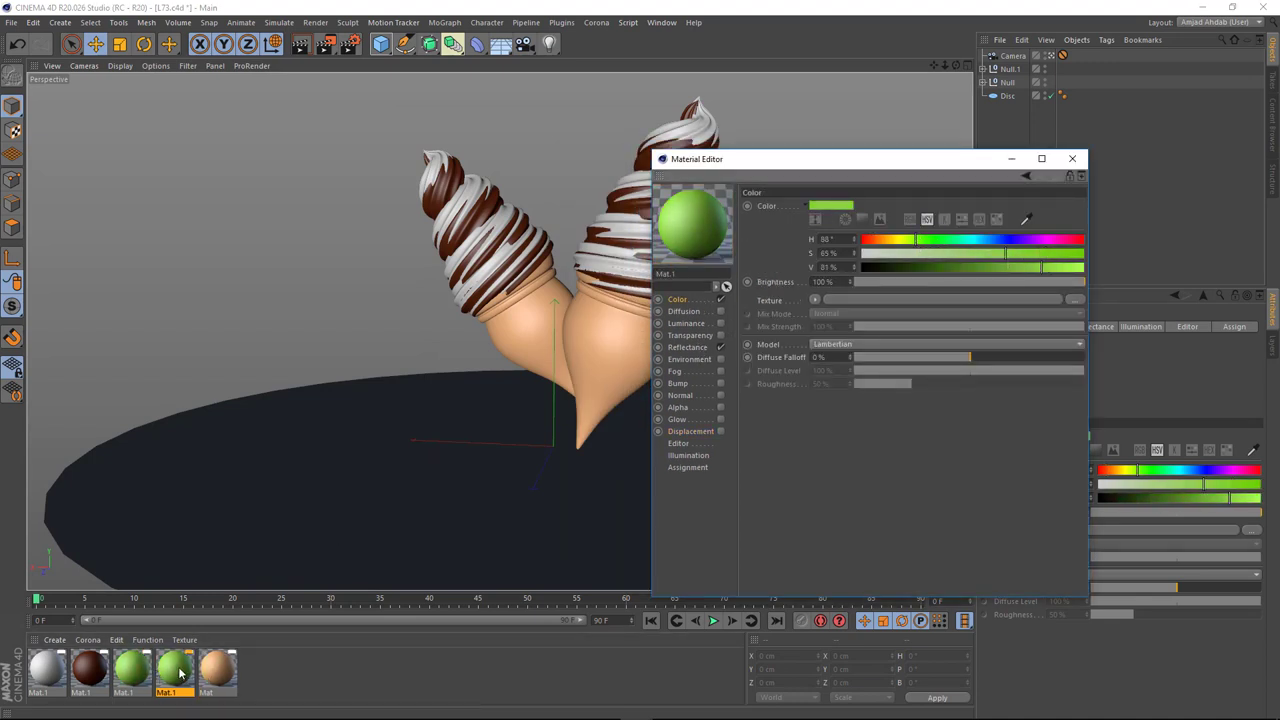
pyautogui.click(1072, 159)
# Step: Apply the pink material to the left cone's swirl and the green one to the right's
pyautogui.click(982, 82)
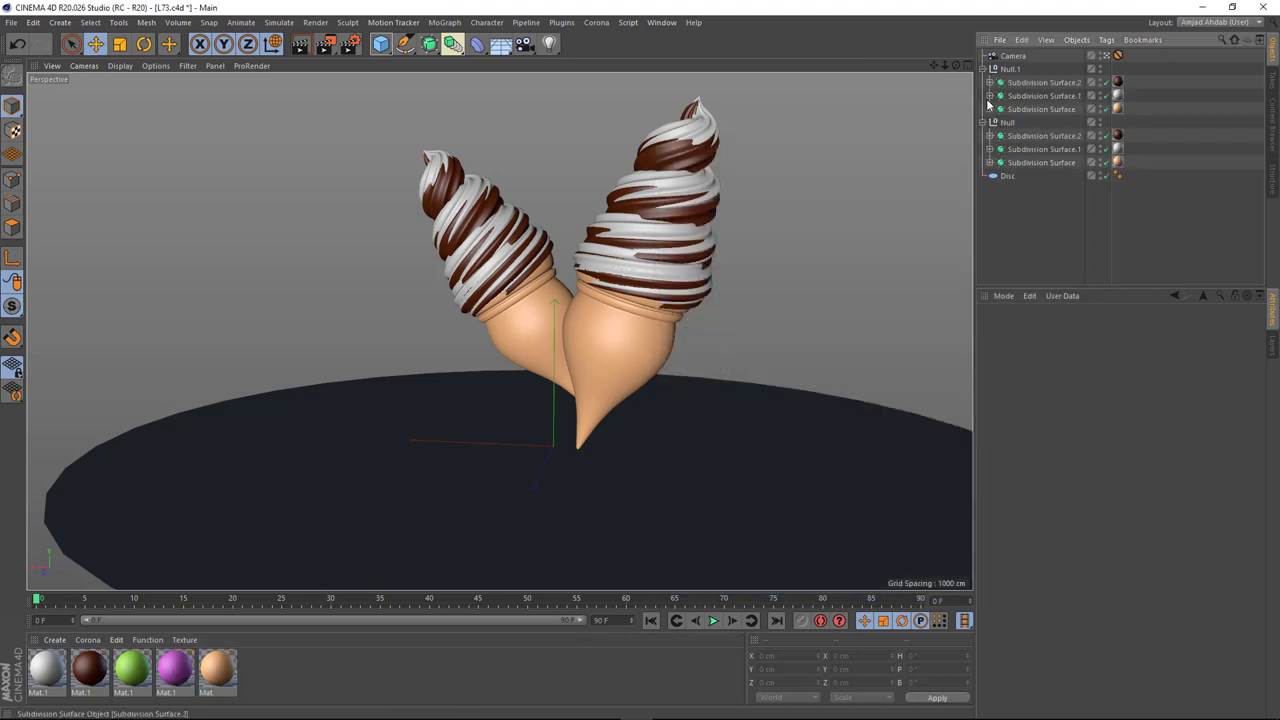
pyautogui.click(665, 218)
pyautogui.moveTo(170, 675); pyautogui.dragTo(1128, 137)
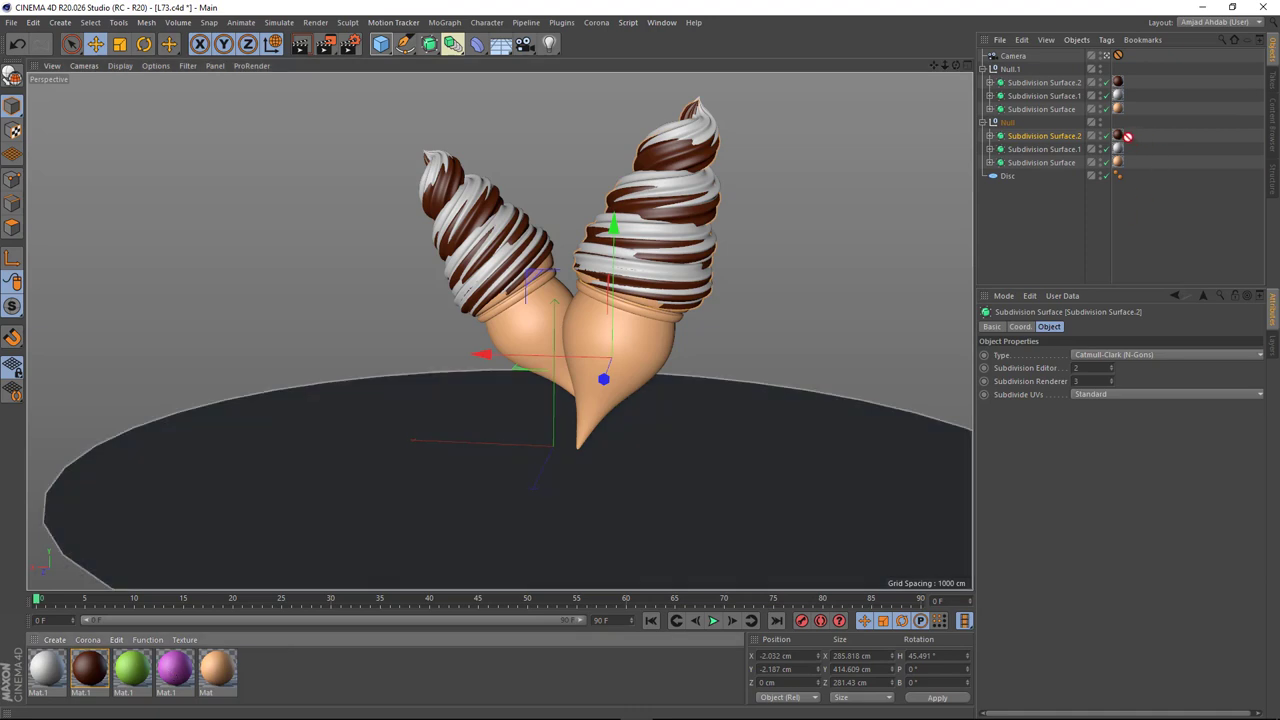
pyautogui.moveTo(1128, 87); pyautogui.dragTo(1128, 90)
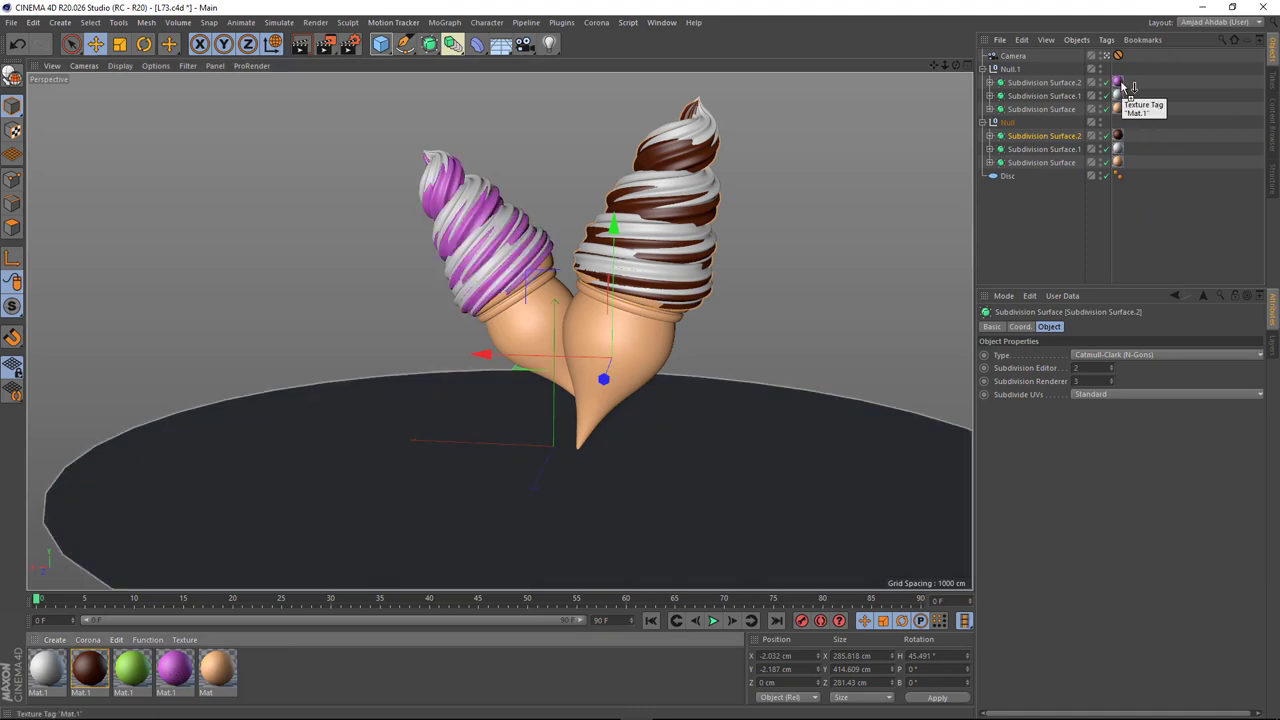
pyautogui.moveTo(1128, 142); pyautogui.dragTo(1118, 137)
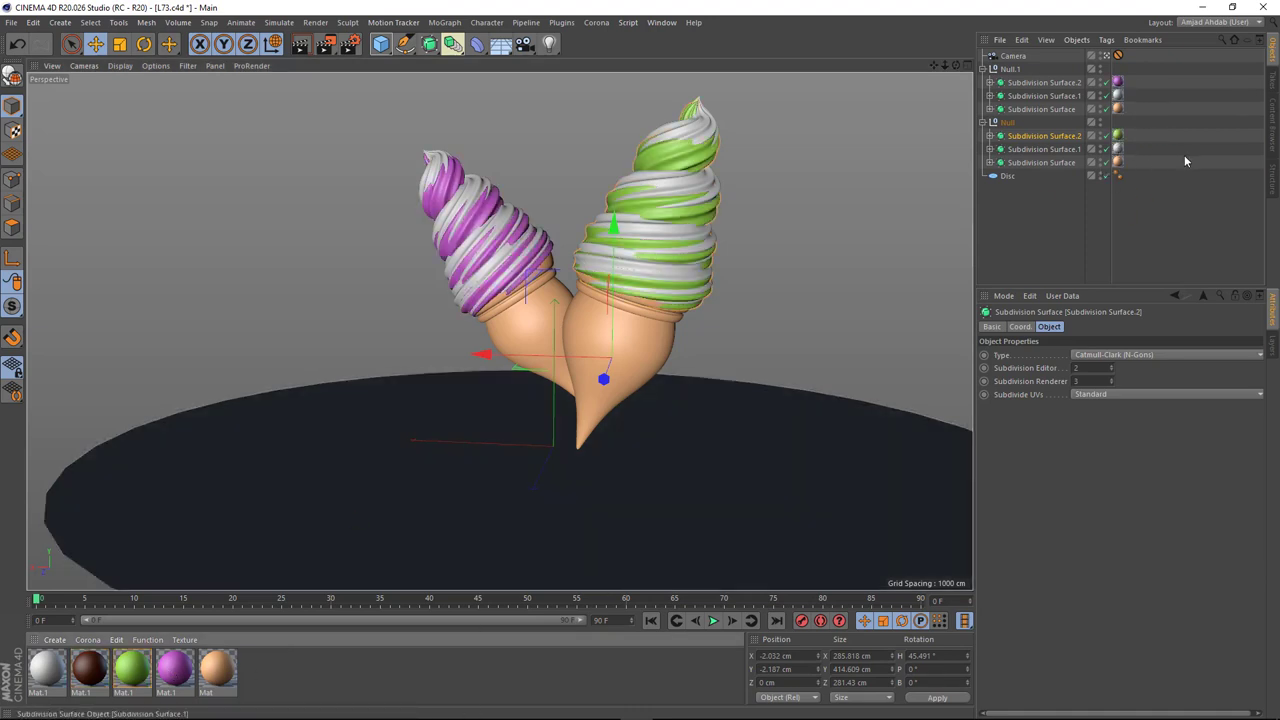
pyautogui.click(1184, 155)
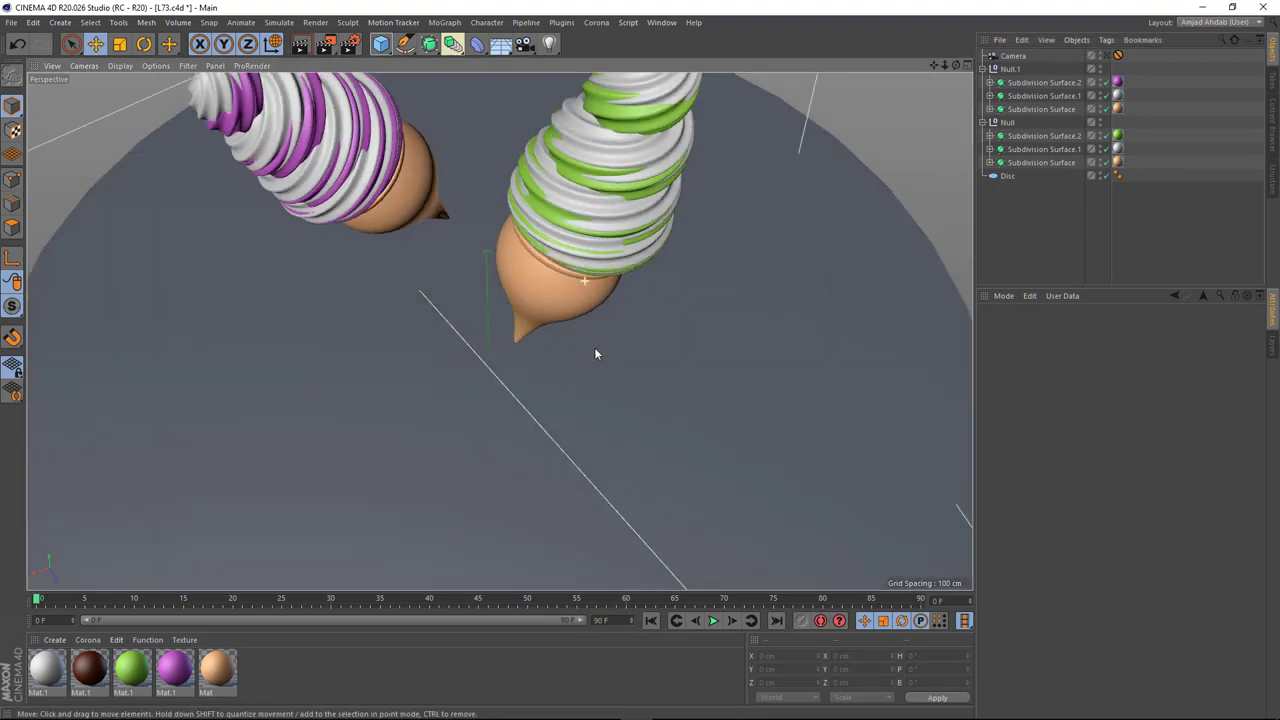
pyautogui.keyDown('alt'); pyautogui.moveTo(594, 347); pyautogui.dragTo(365, 565); pyautogui.keyUp('alt')
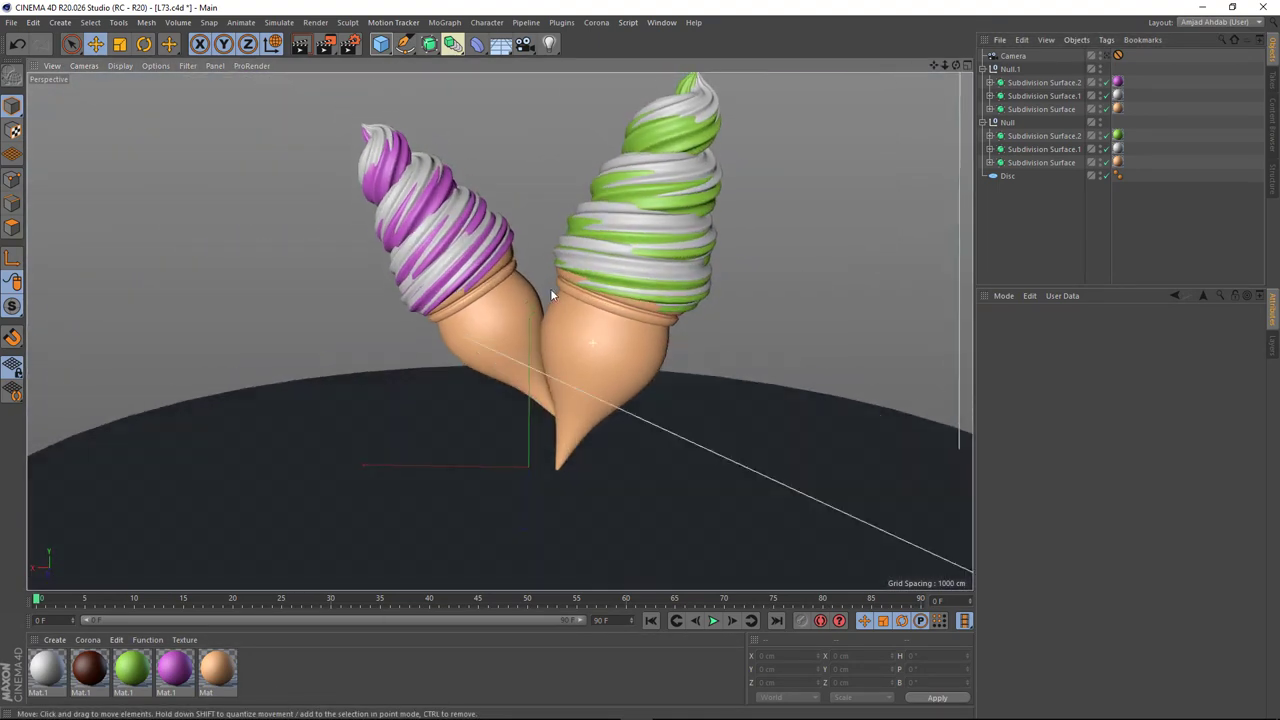
# Step: Enable Displacement on the cone material Mat with the copied Layer shader as its texture
pyautogui.doubleClick(217, 669)
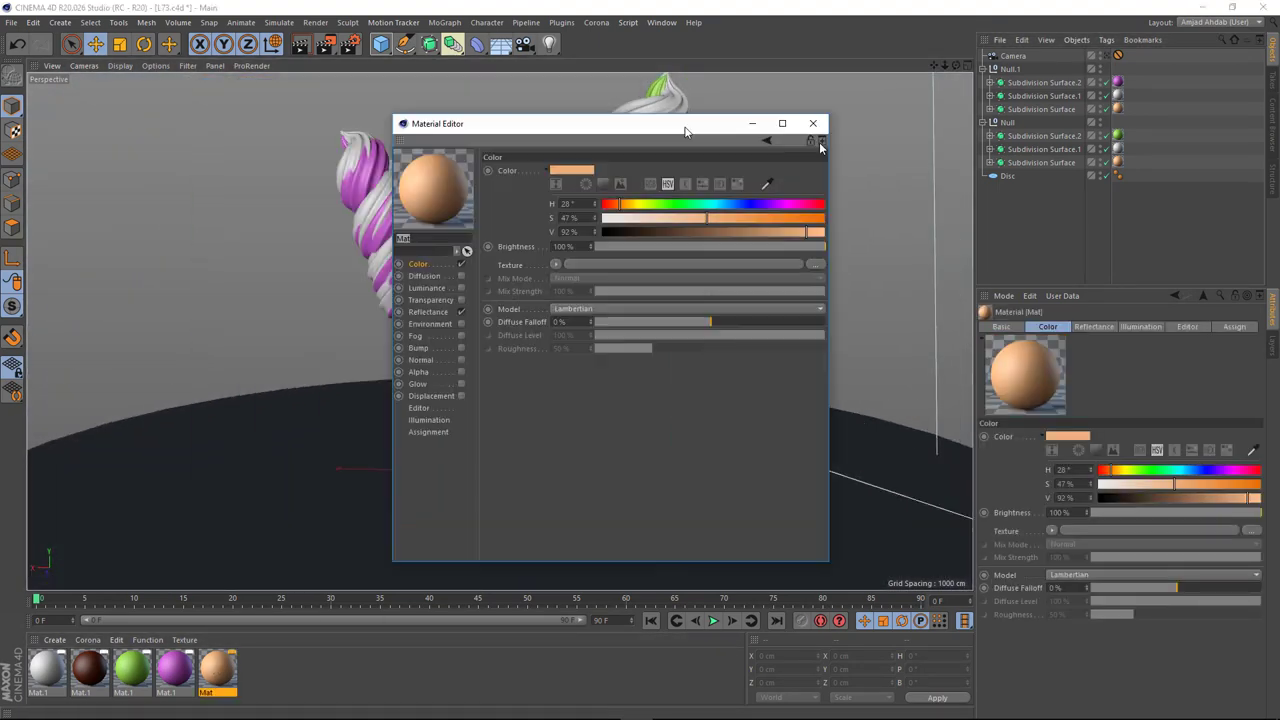
pyautogui.keyDown('alt'); pyautogui.moveTo(489, 335); pyautogui.dragTo(762, 421); pyautogui.keyUp('alt')
pyautogui.click(694, 436)
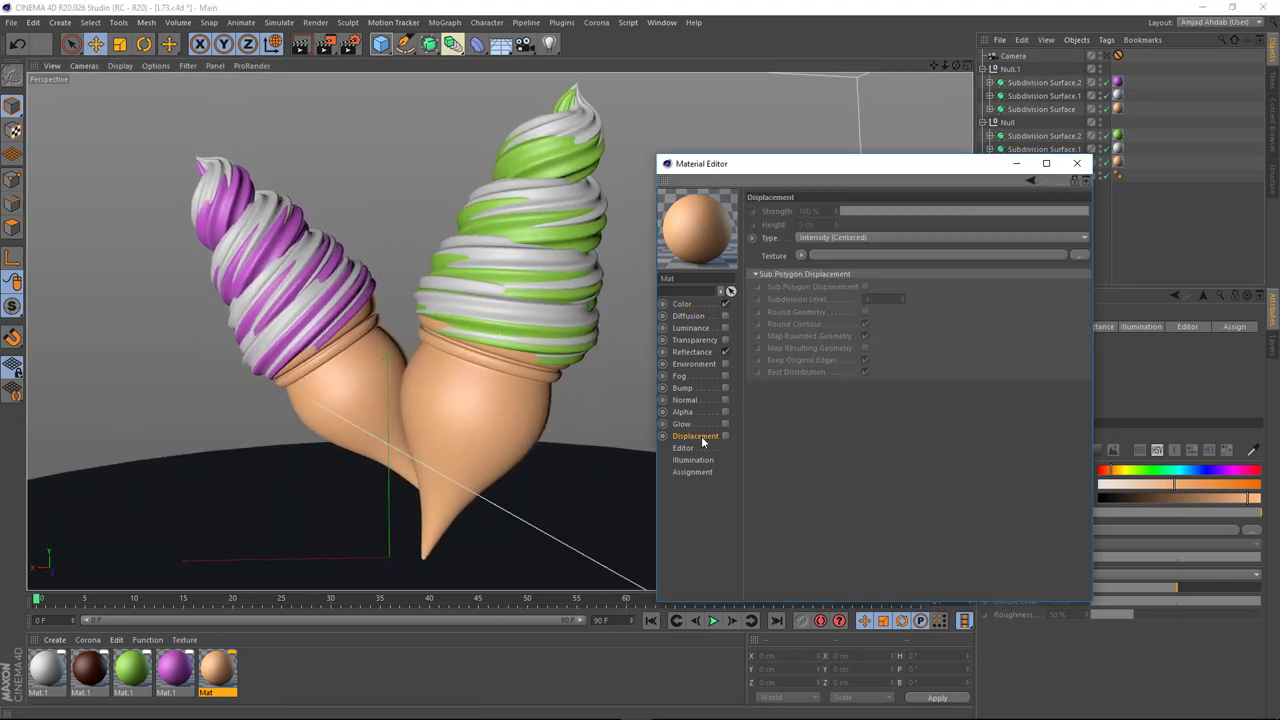
pyautogui.click(801, 256)
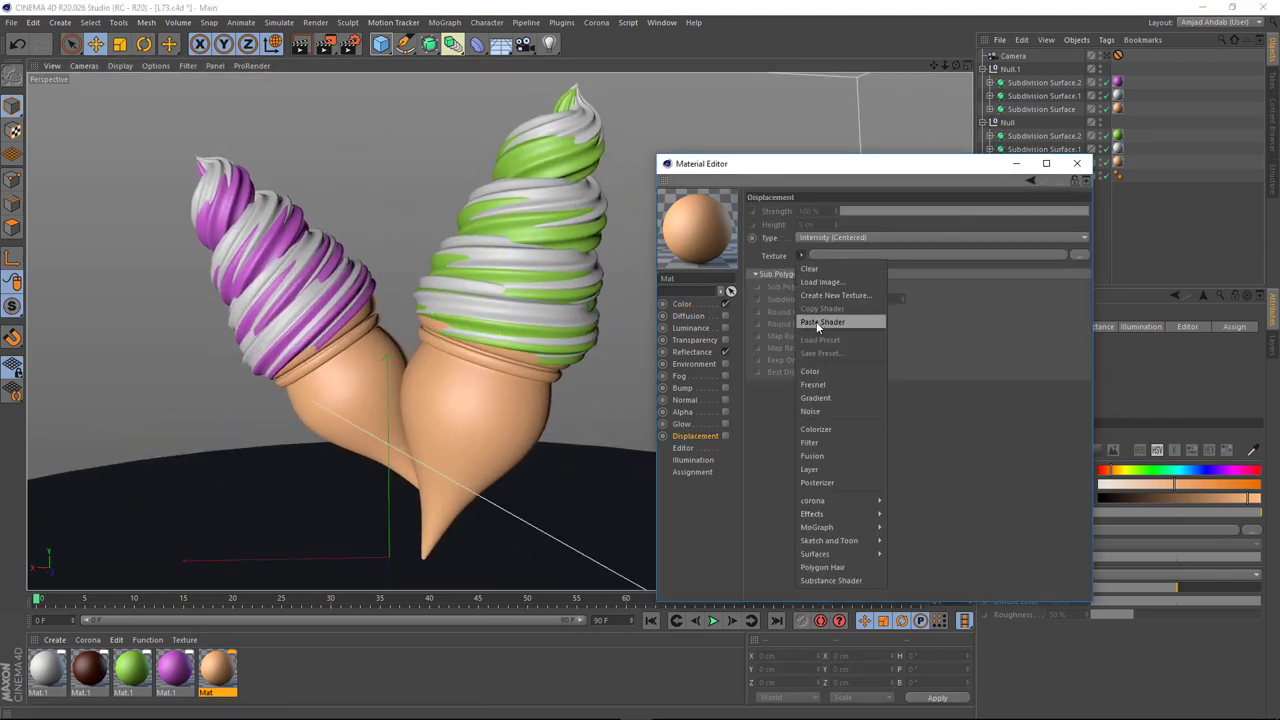
pyautogui.click(816, 321)
pyautogui.click(725, 437)
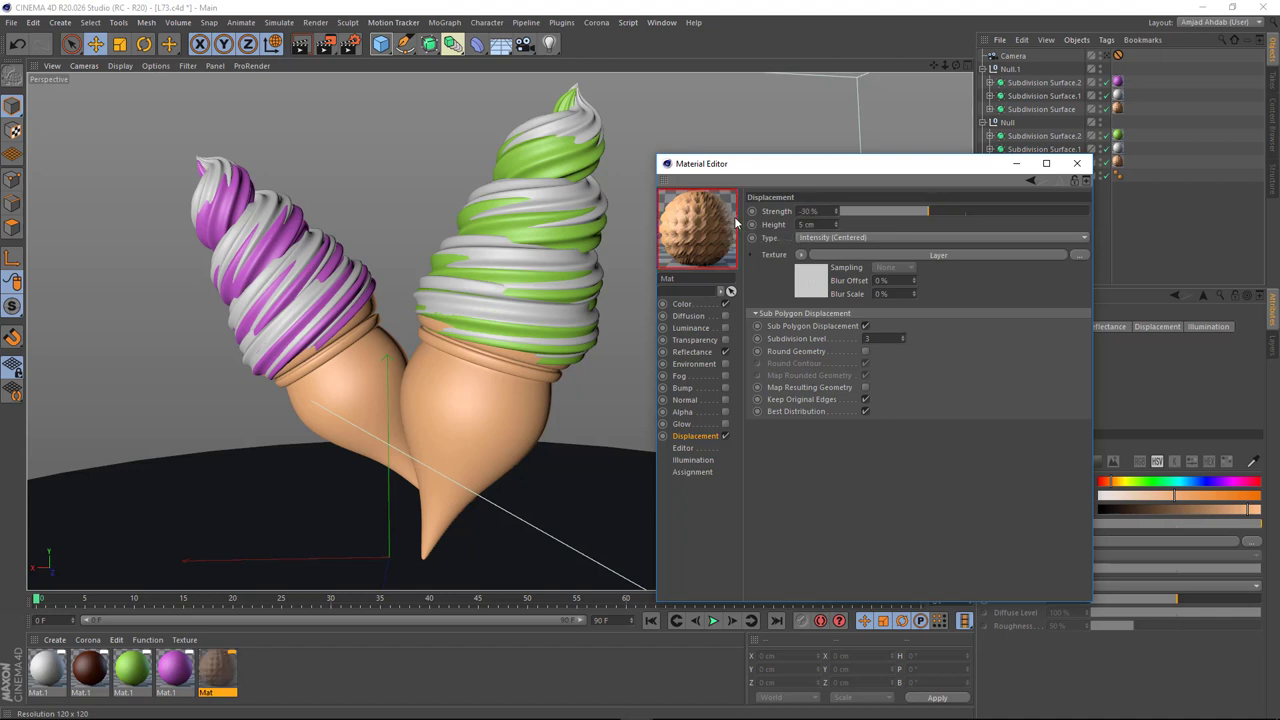
# Step: Open the Layer shader in a larger preview, toggling the layer's transform off and back on
pyautogui.click(818, 285)
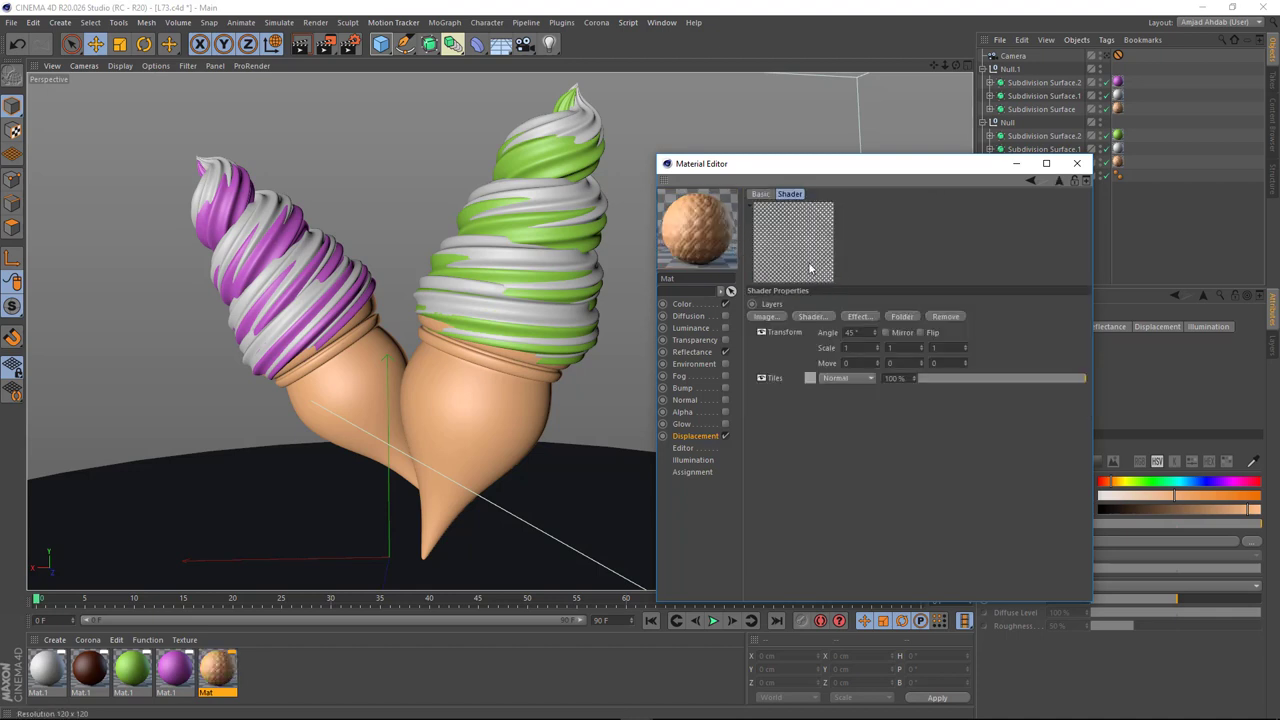
pyautogui.moveTo(803, 165); pyautogui.dragTo(831, 149)
pyautogui.rightClick(802, 212)
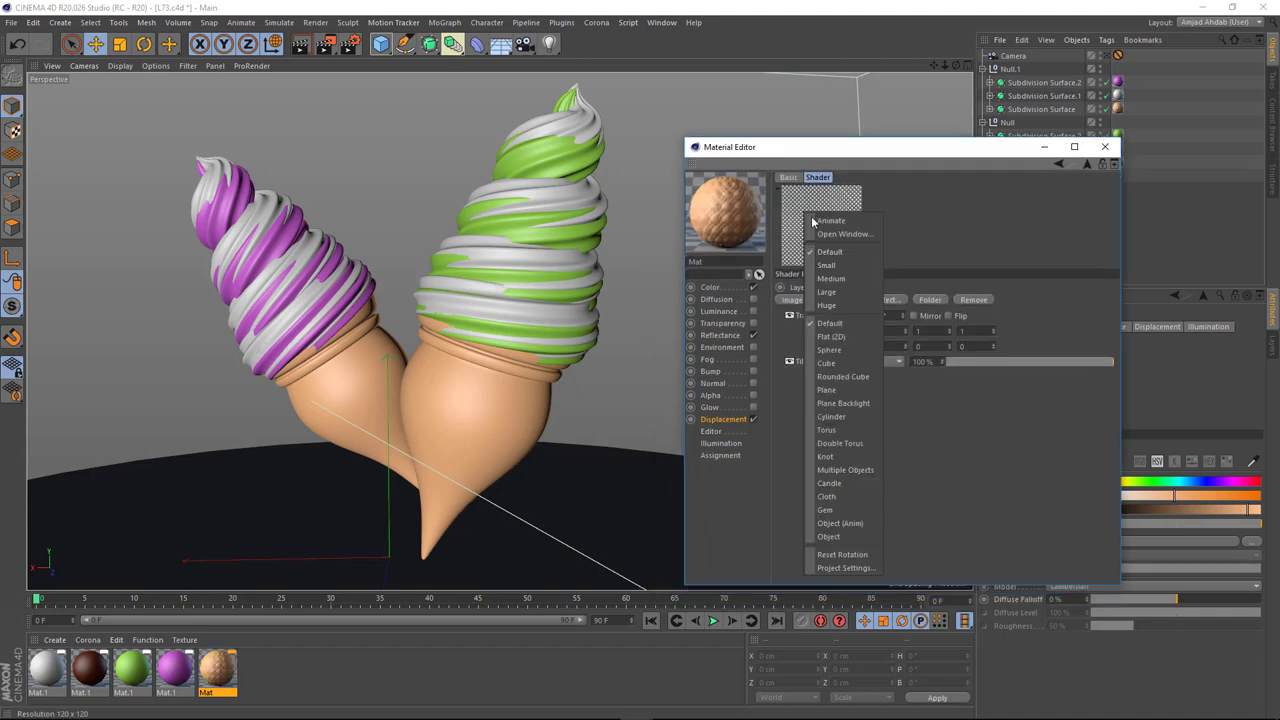
pyautogui.click(840, 230)
pyautogui.moveTo(850, 214); pyautogui.dragTo(441, 206)
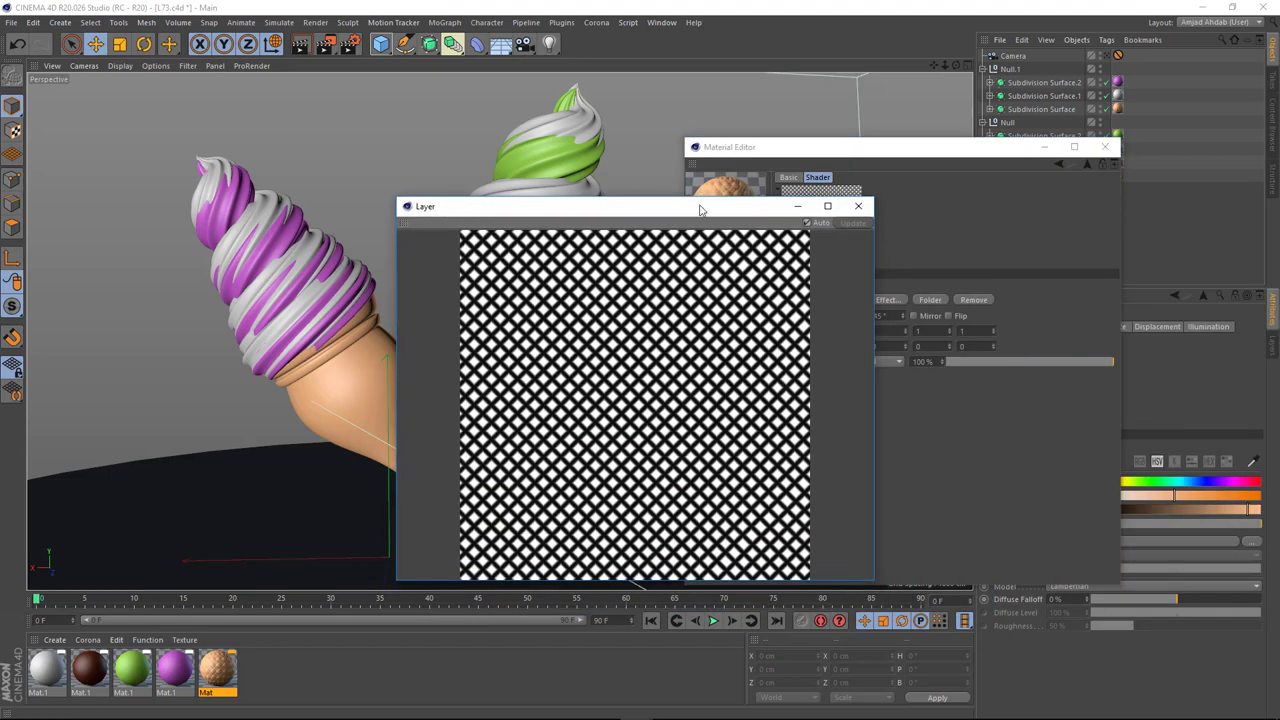
pyautogui.moveTo(700, 210); pyautogui.dragTo(545, 188)
pyautogui.click(789, 316)
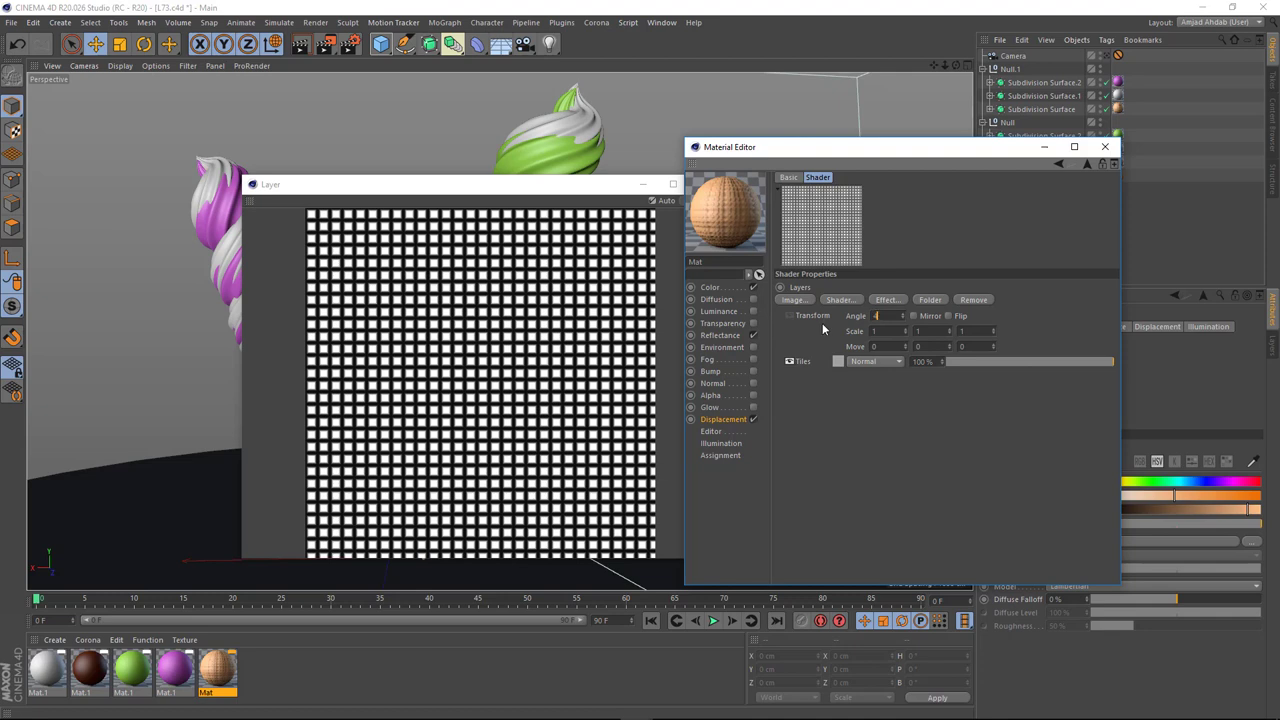
pyautogui.write('5 °')
pyautogui.click(789, 316)
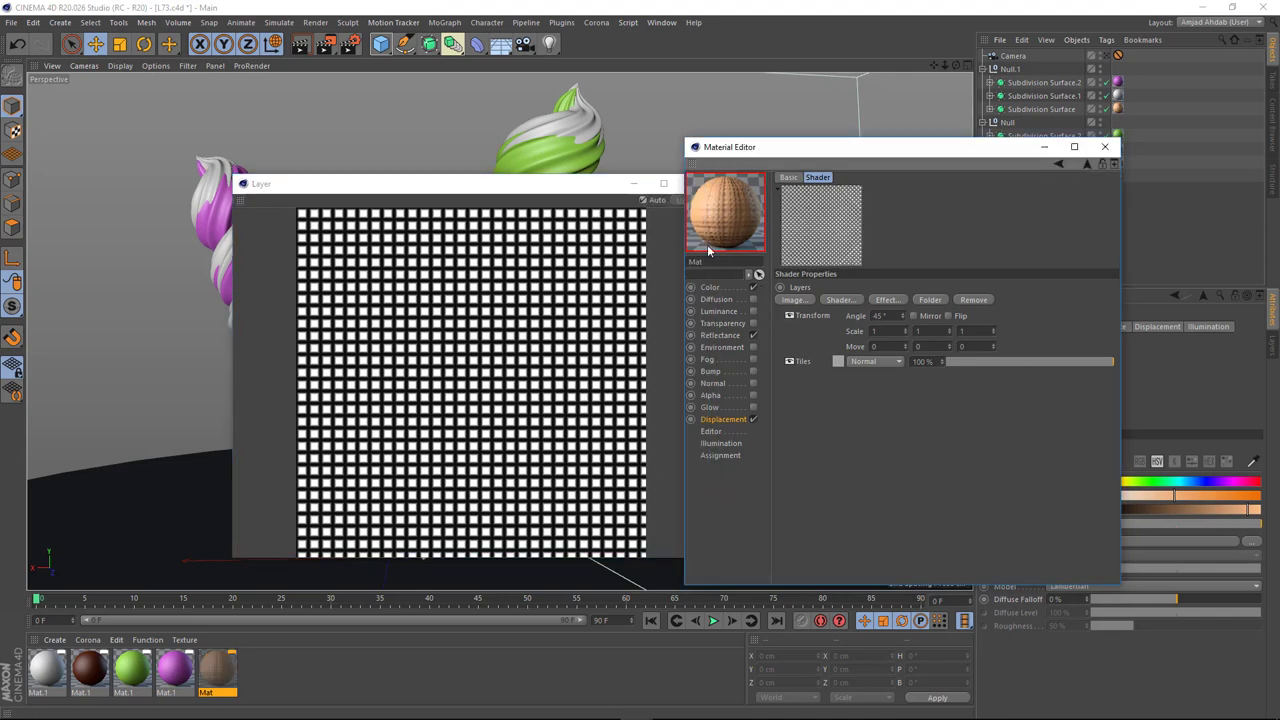
# Step: Set the Tiles shader's three tile colours and keep the Squares pattern
pyautogui.click(837, 361)
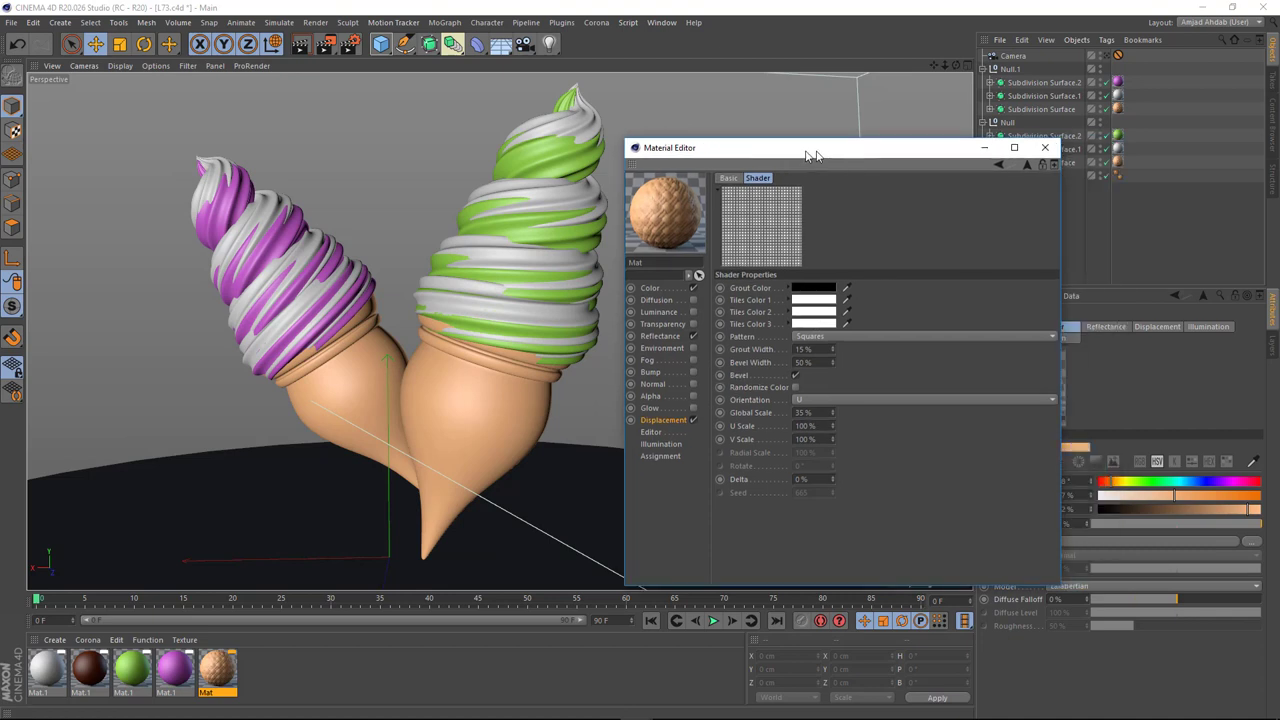
pyautogui.moveTo(870, 148); pyautogui.dragTo(732, 148)
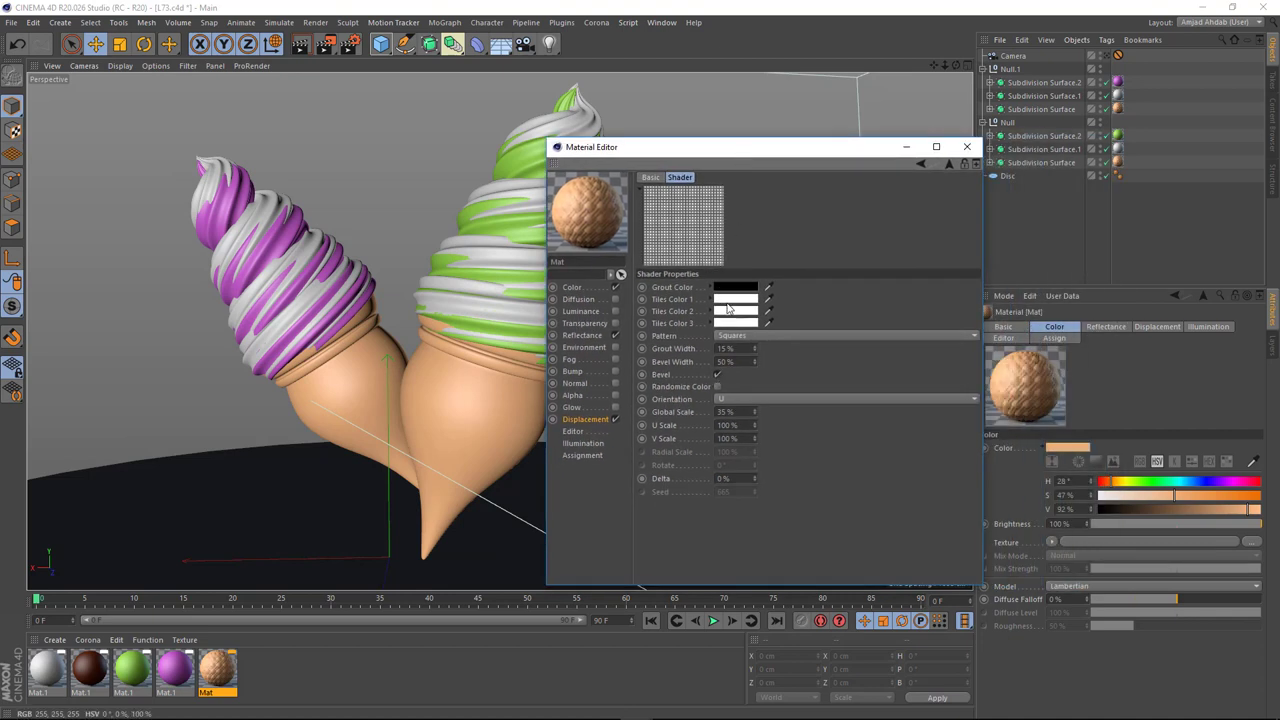
pyautogui.click(732, 301)
pyautogui.click(710, 348)
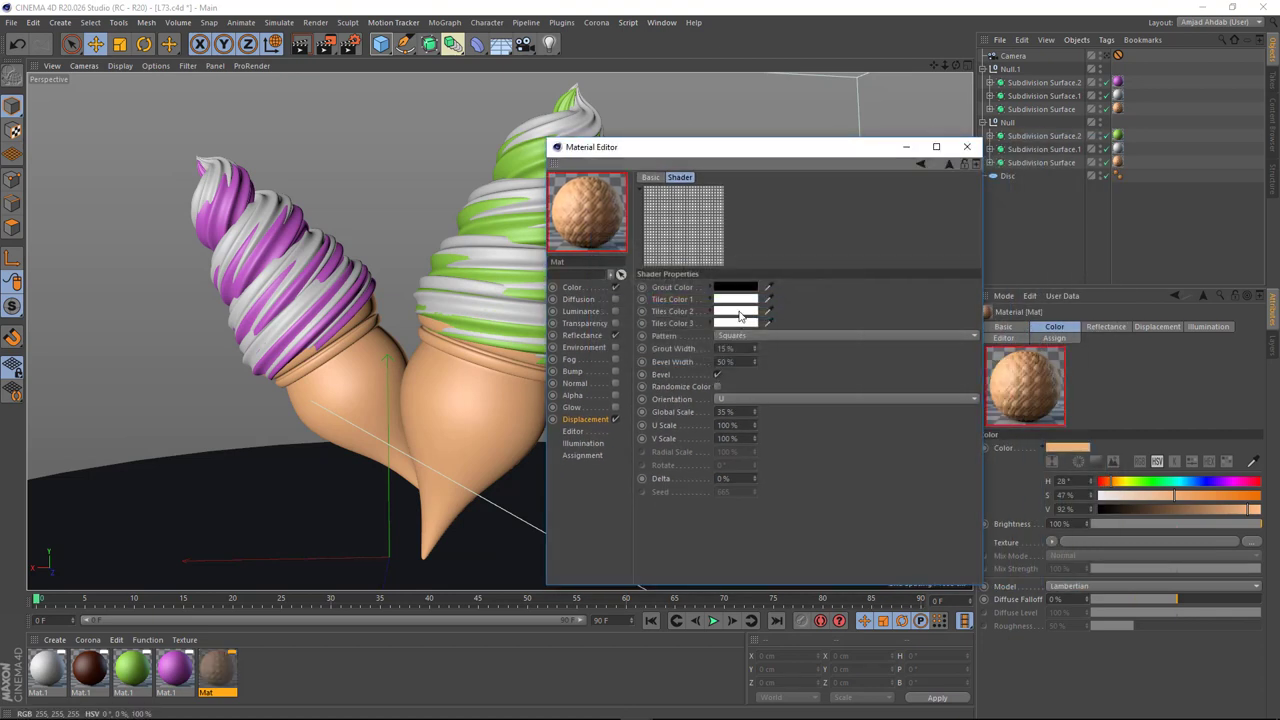
pyautogui.click(740, 312)
pyautogui.click(715, 358)
pyautogui.click(727, 330)
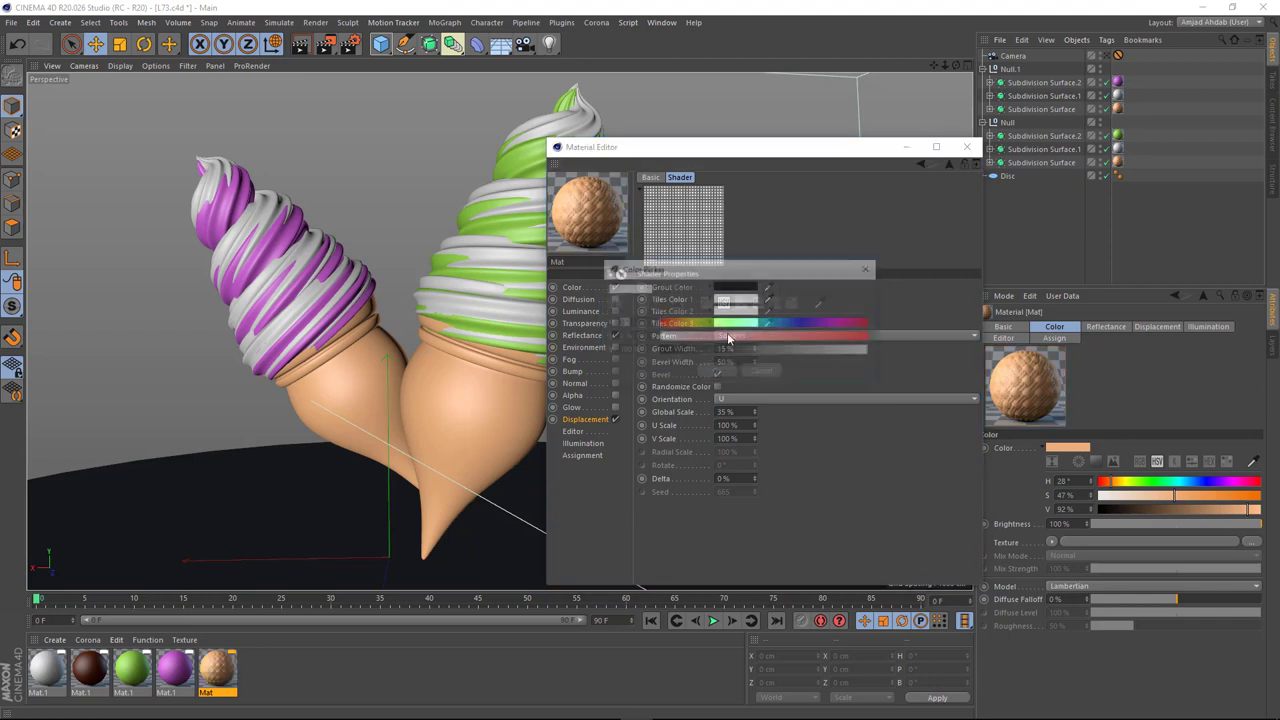
pyautogui.click(727, 374)
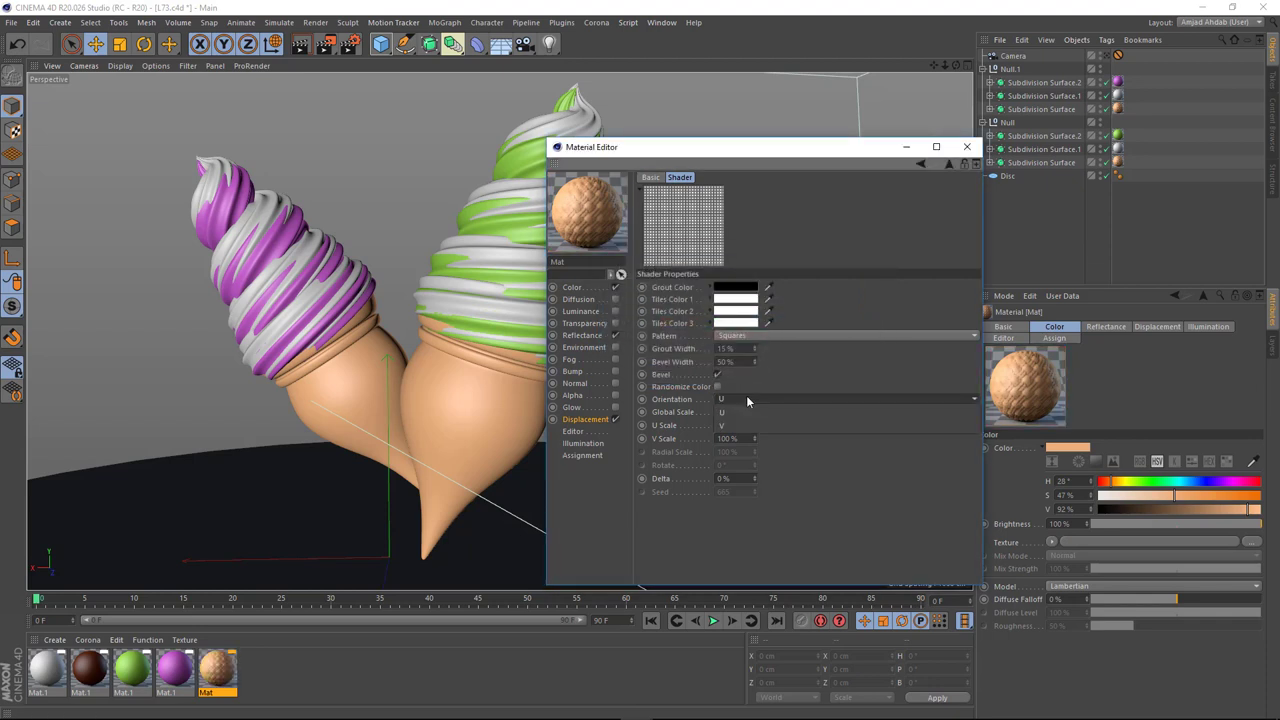
pyautogui.click(769, 336)
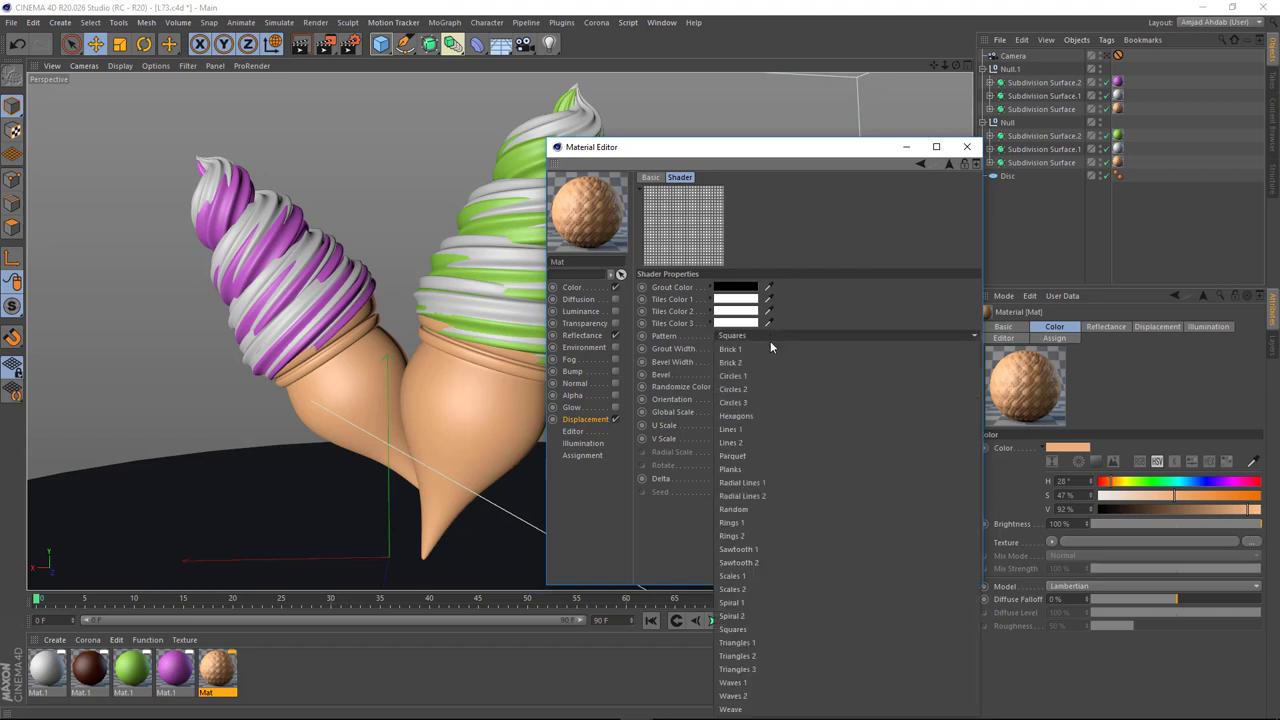
pyautogui.click(810, 336)
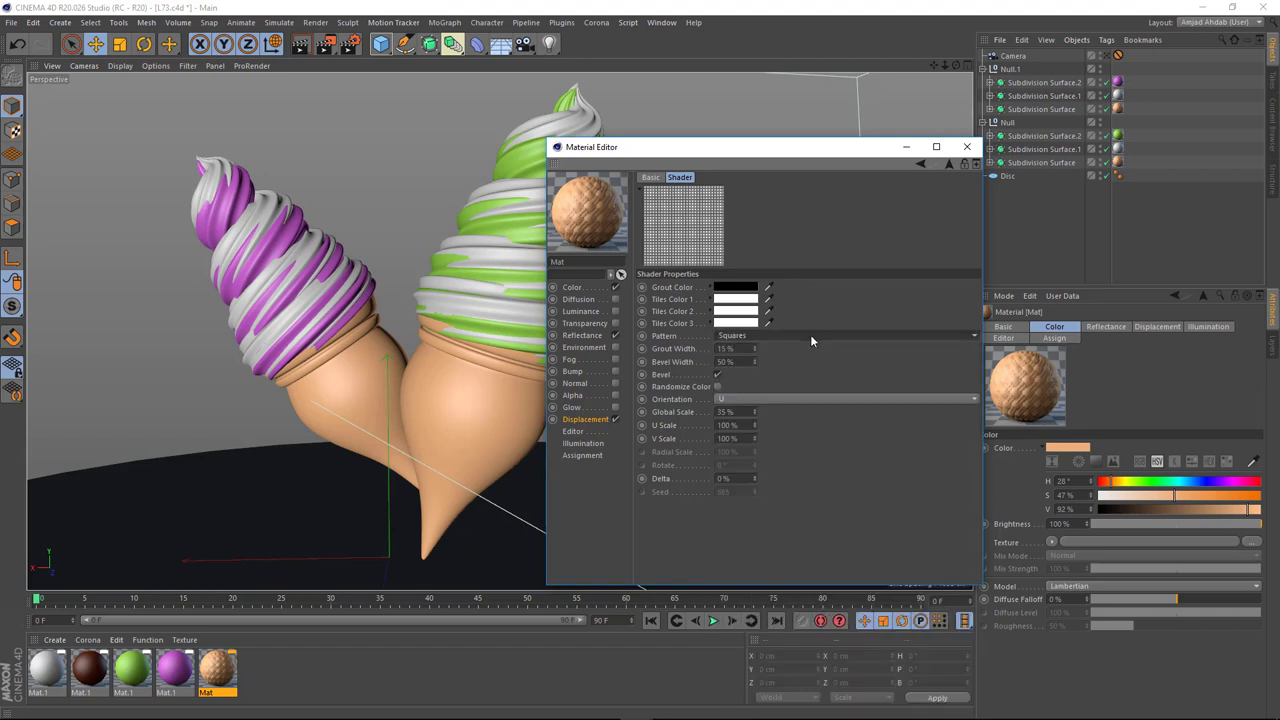
# Step: Check the grout width, return to the displacement settings and close the Material Editor
pyautogui.click(725, 348)
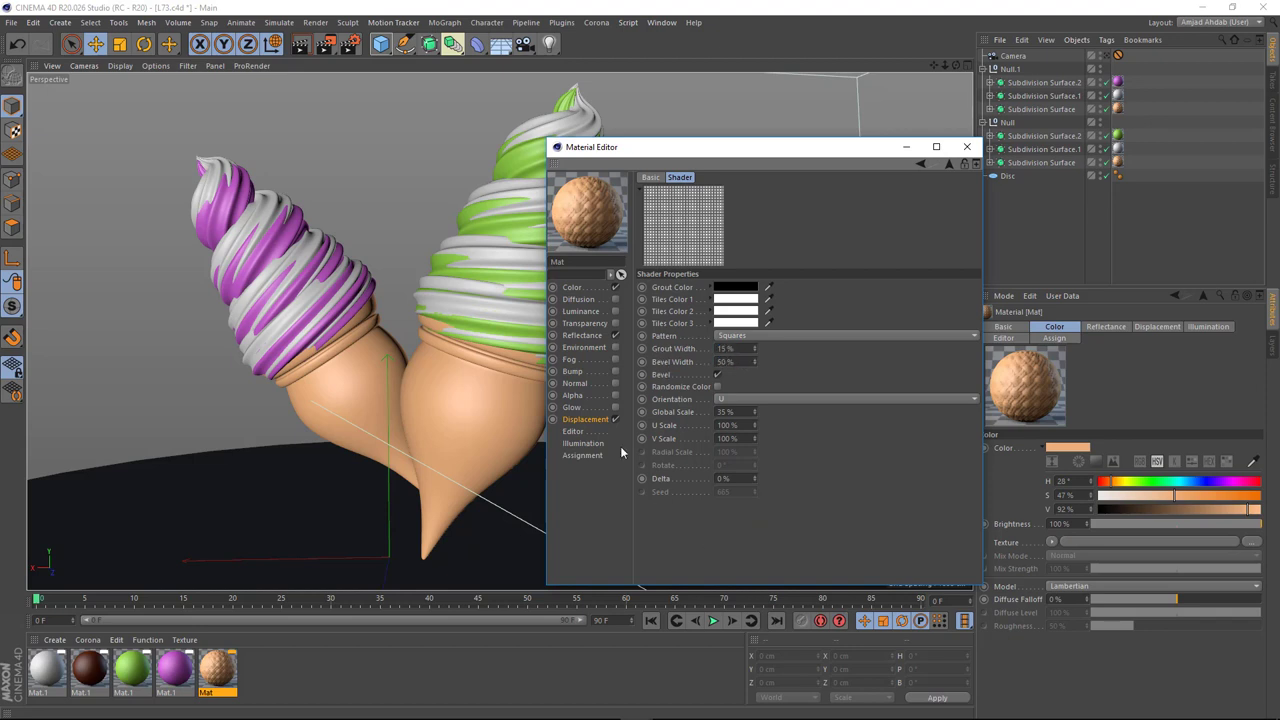
pyautogui.click(594, 419)
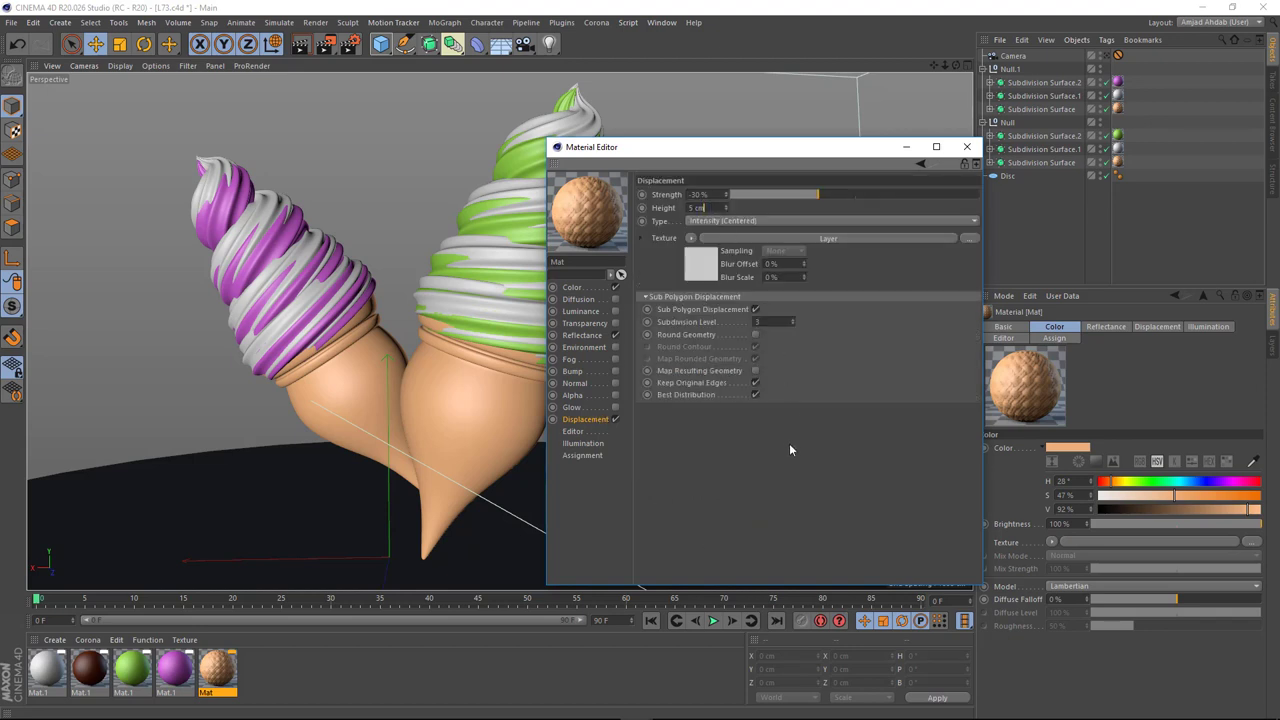
pyautogui.click(963, 147)
pyautogui.moveTo(489, 372)
pyautogui.keyDown('alt'); pyautogui.mouseDown()
pyautogui.moveTo(546, 366)
pyautogui.moveTo(514, 372)
pyautogui.mouseUp(); pyautogui.keyUp('alt')
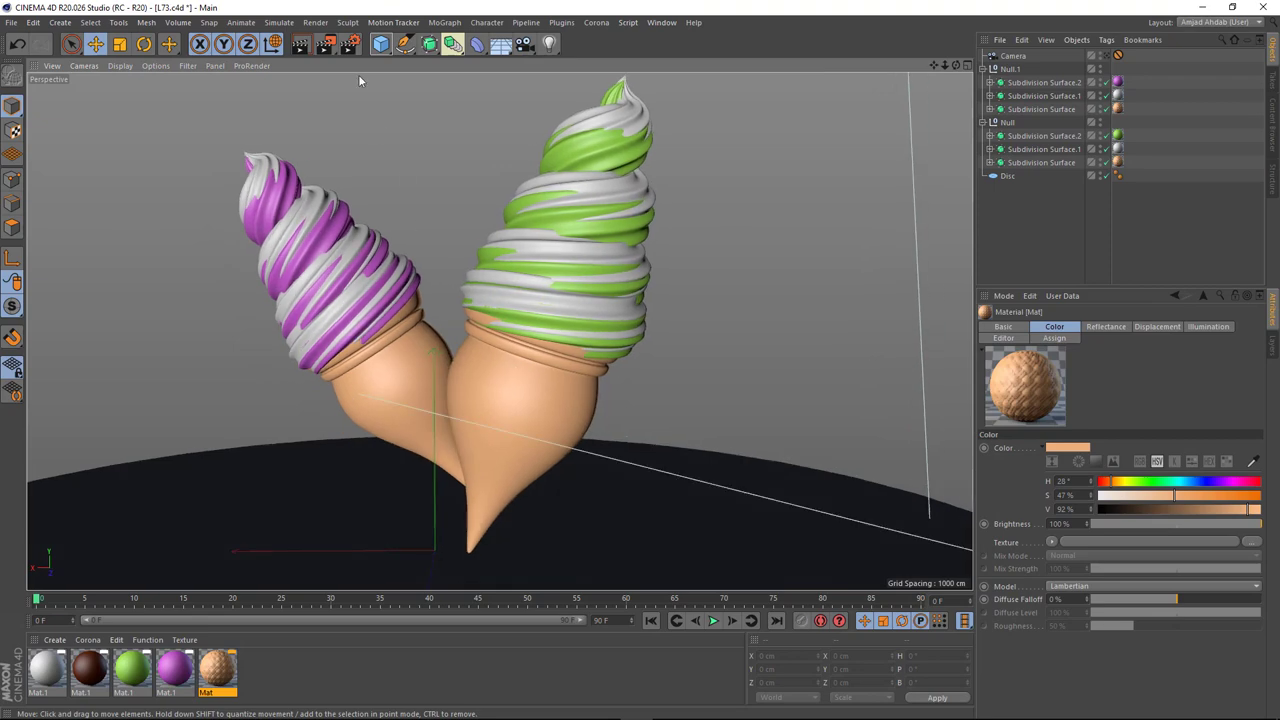
# Step: Render a 960×540 test of both cones and zoom in to check the diamond waffle texture
pyautogui.hotkey('shift', 'r')
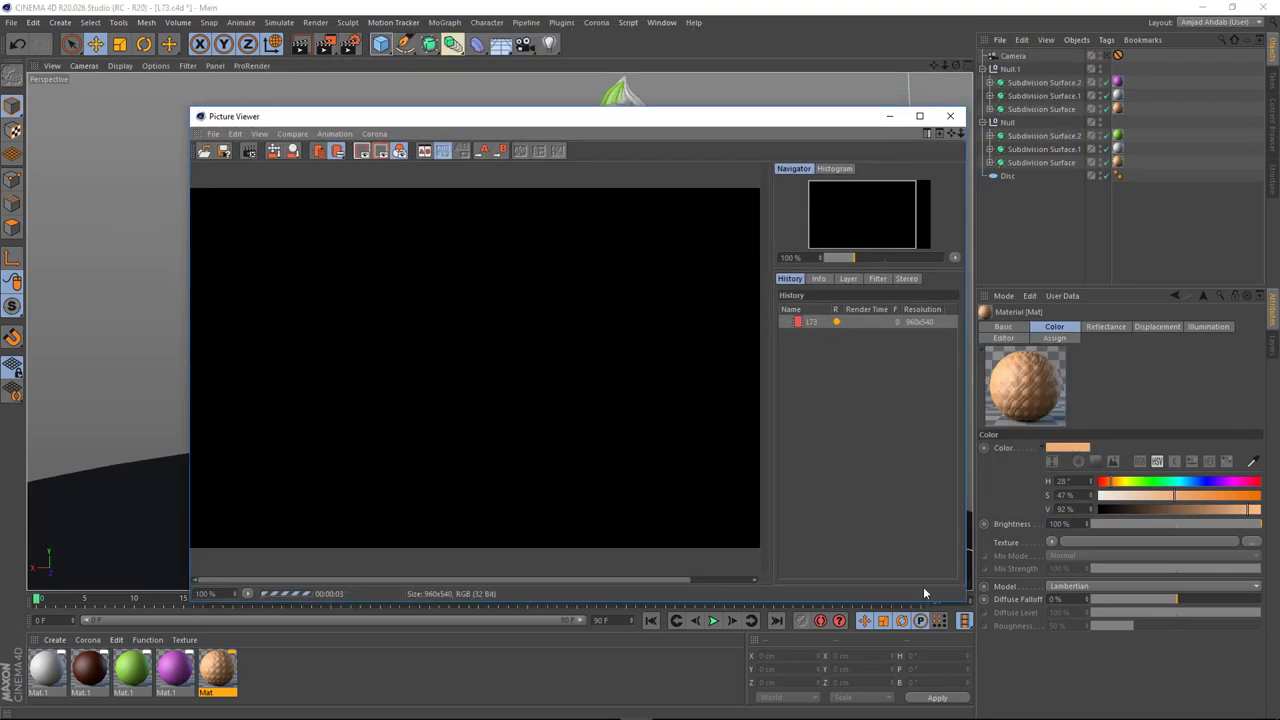
pyautogui.scroll(2, 526, 484)
pyautogui.scroll(1, 545, 470)
pyautogui.scroll(1, 561, 461)
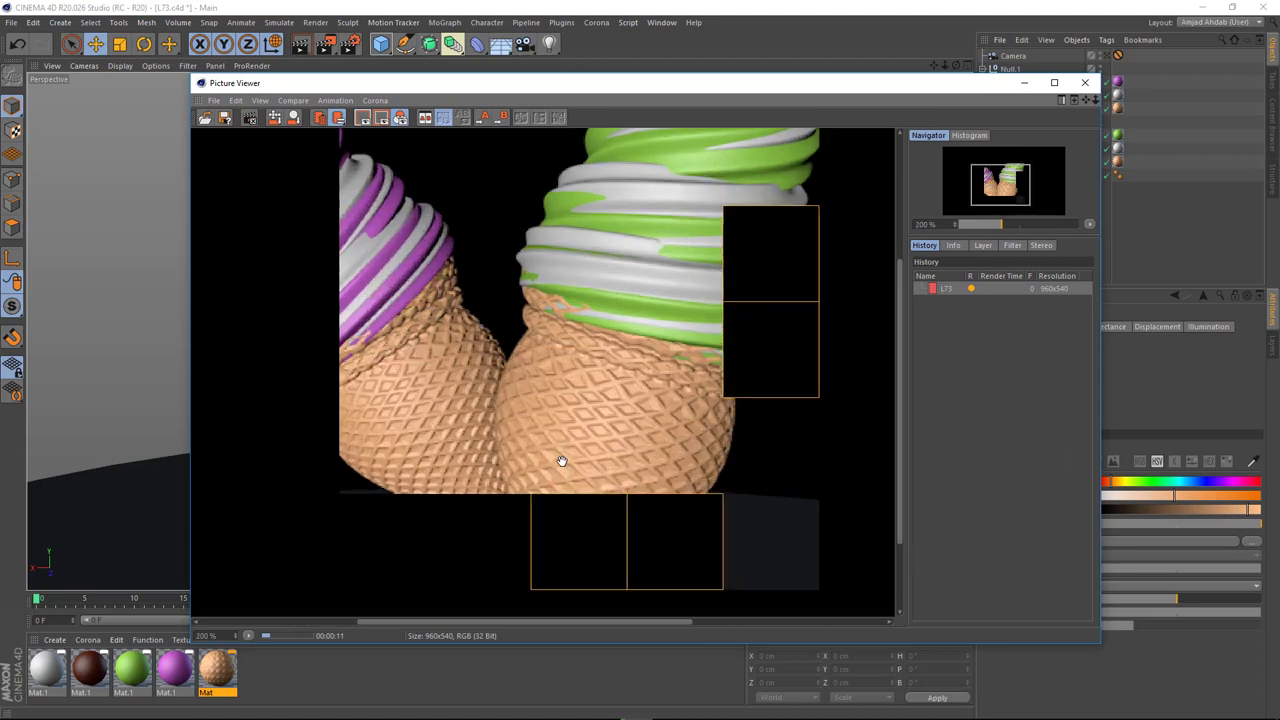
pyautogui.scroll(-2, 639, 474)
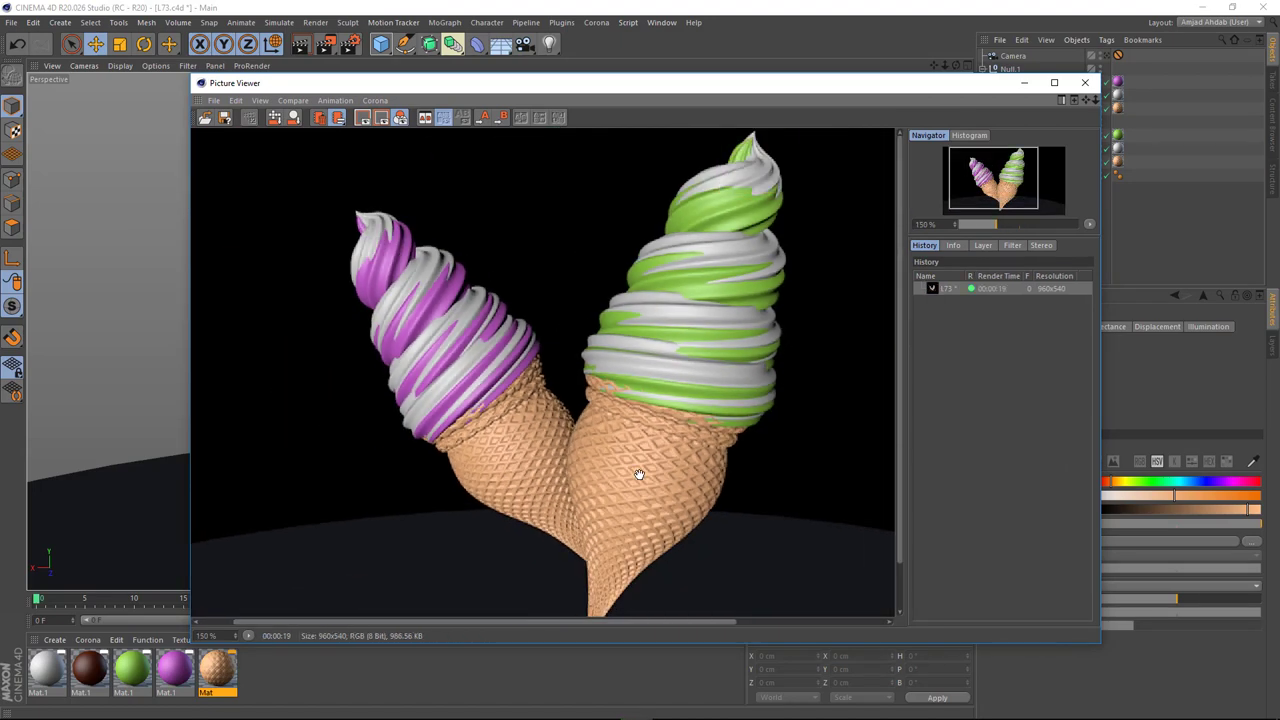
pyautogui.scroll(-1, 634, 470)
pyautogui.scroll(-1, 580, 445)
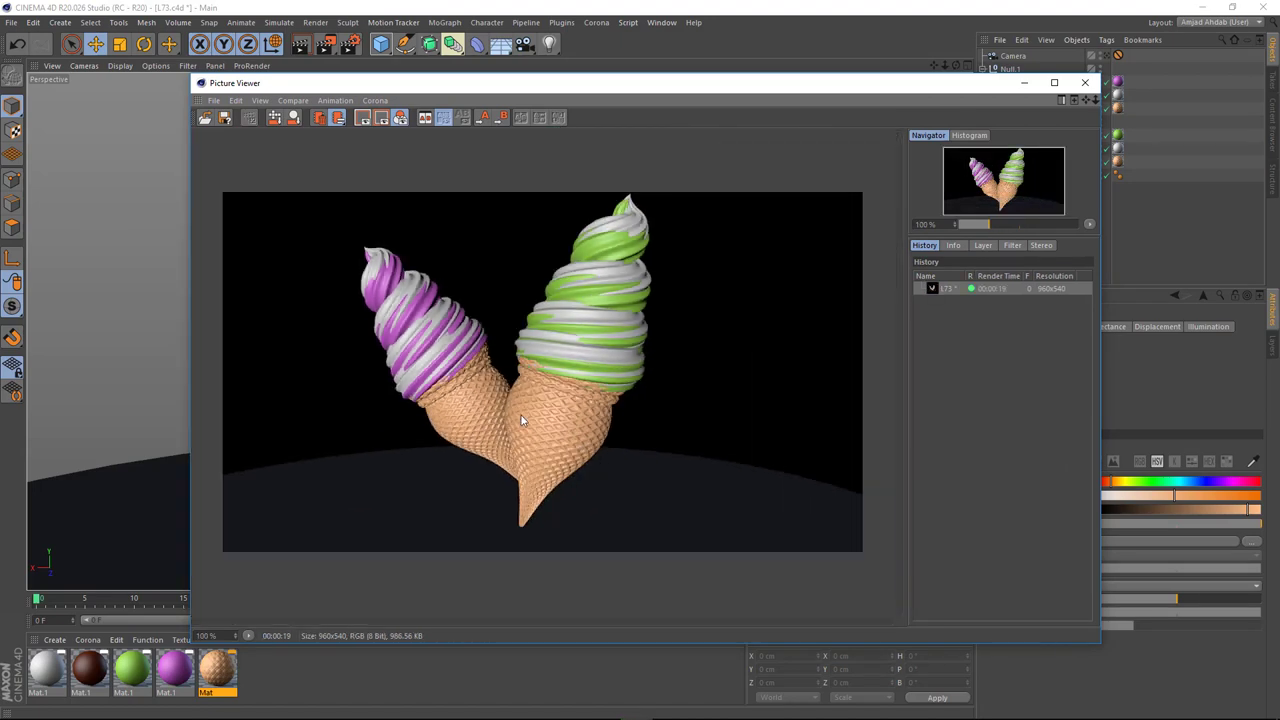
# Step: Close the render preview and leave the scene camera for a wider editor view
pyautogui.click(1089, 85)
pyautogui.click(1101, 56)
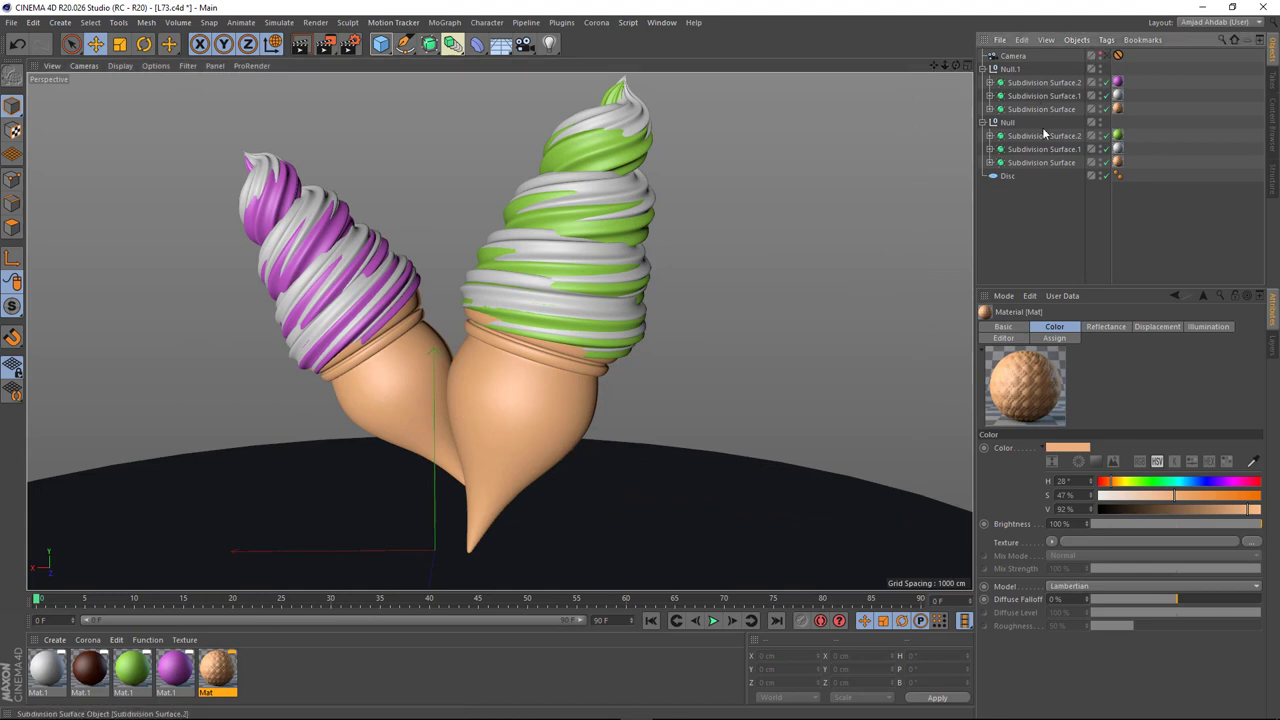
pyautogui.click(1117, 56)
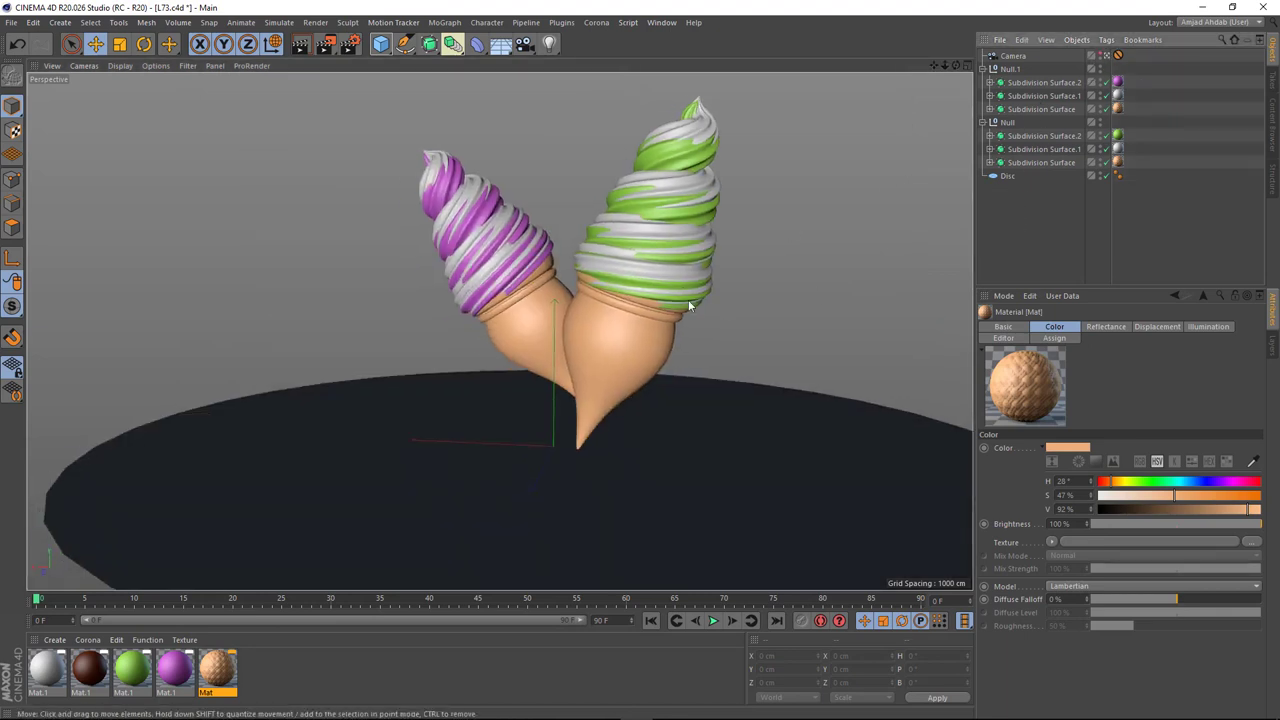
# Step: Collapse the cone groups and duplicate the purple cone's group Null.1
pyautogui.click(1008, 69)
pyautogui.click(982, 68)
pyautogui.click(982, 82)
pyautogui.keyDown('ctrl'); pyautogui.moveTo(1010, 66); pyautogui.dragTo(1008, 63); pyautogui.keyUp('ctrl')
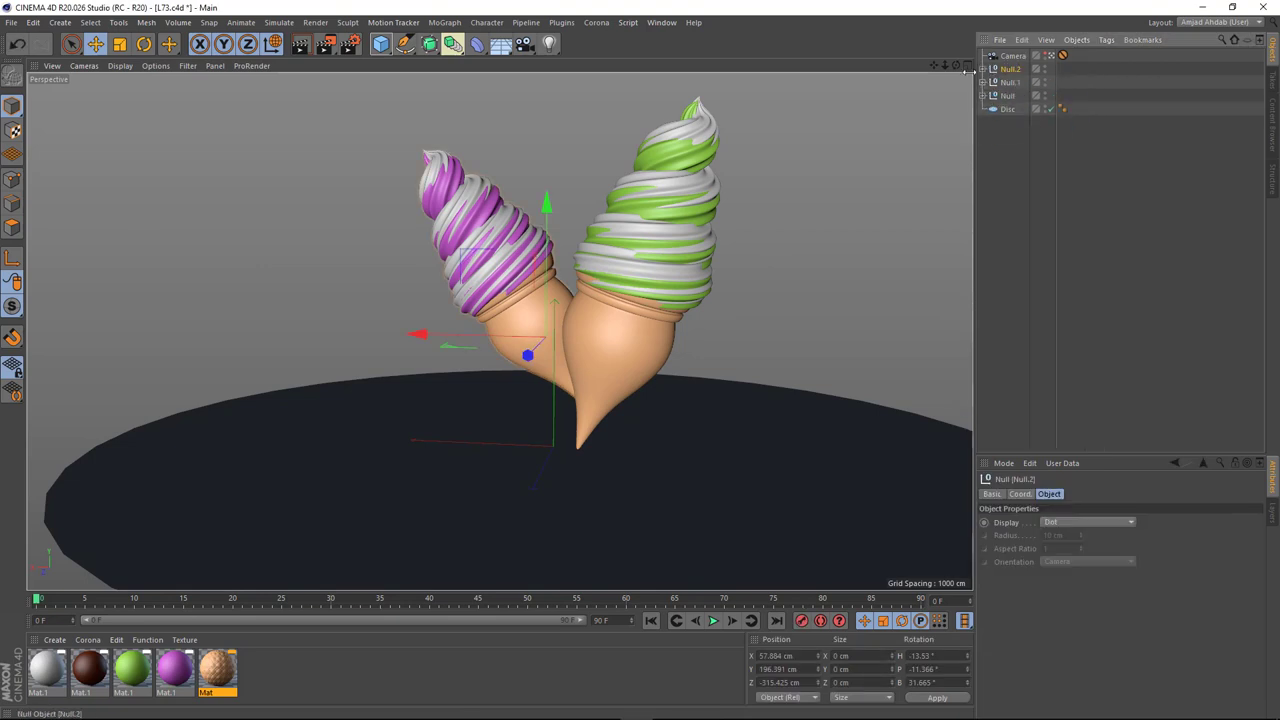
# Step: Rotate the copied cone upside down and move it left beside the originals
pyautogui.press('r')
pyautogui.moveTo(550, 330); pyautogui.dragTo(552, 490)
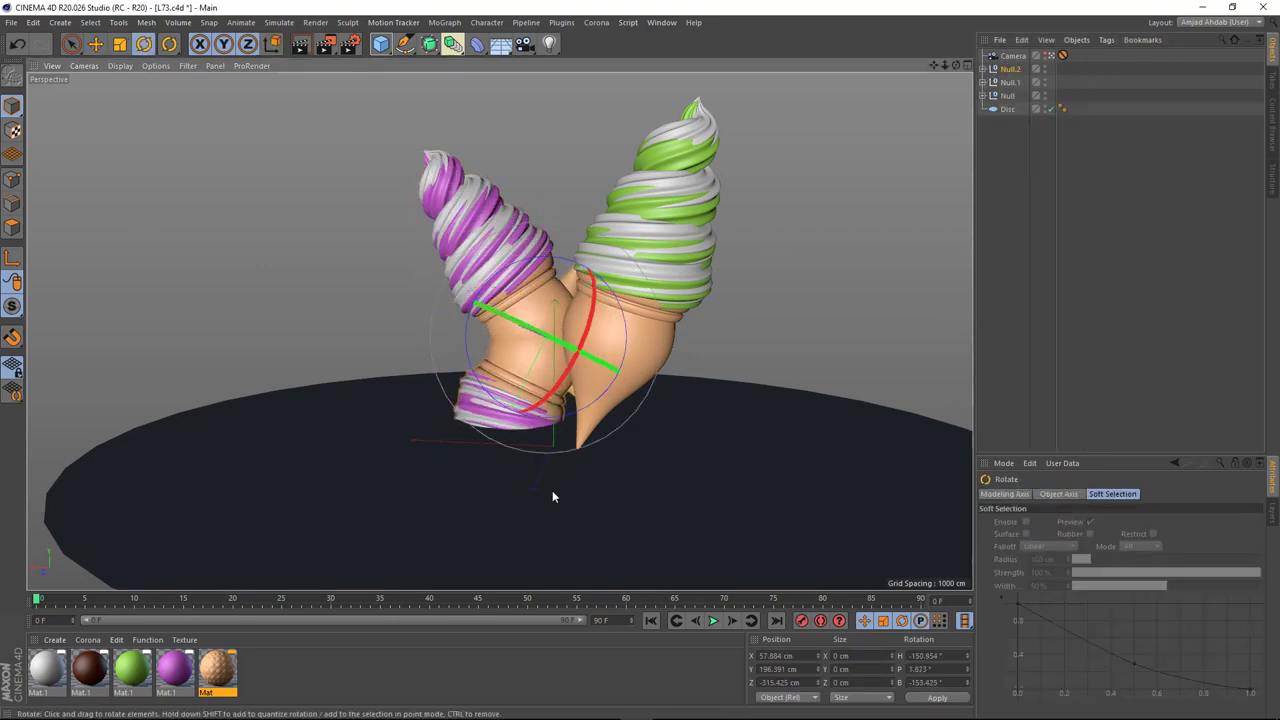
pyautogui.press('e')
pyautogui.moveTo(449, 355)
pyautogui.mouseDown()
pyautogui.moveTo(395, 380)
pyautogui.moveTo(471, 386)
pyautogui.moveTo(482, 302)
pyautogui.moveTo(500, 293)
pyautogui.moveTo(508, 374)
pyautogui.mouseUp()
pyautogui.press('r')
pyautogui.press('e')
pyautogui.press('r')
pyautogui.press('e')
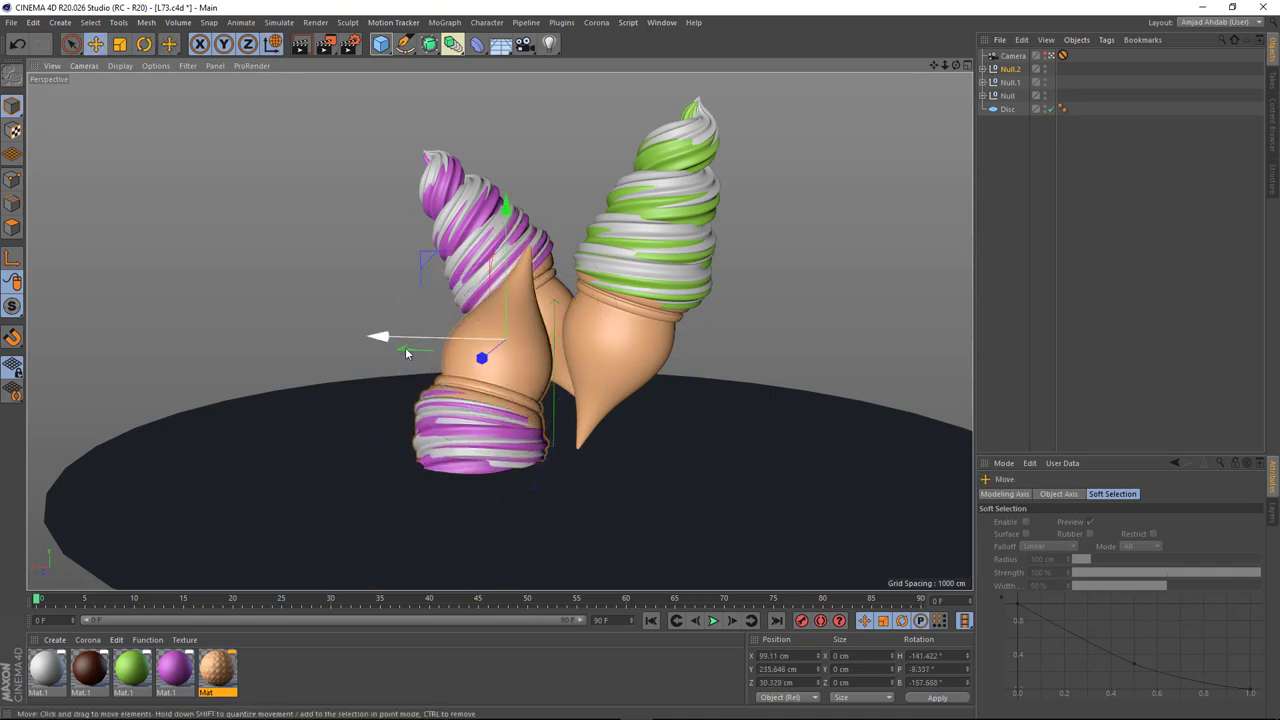
pyautogui.moveTo(405, 347); pyautogui.dragTo(380, 342)
# Step: Delete the swirl Subdivision Surfaces from the copy, leaving a bare tan cone
pyautogui.click(985, 70)
pyautogui.click(487, 459)
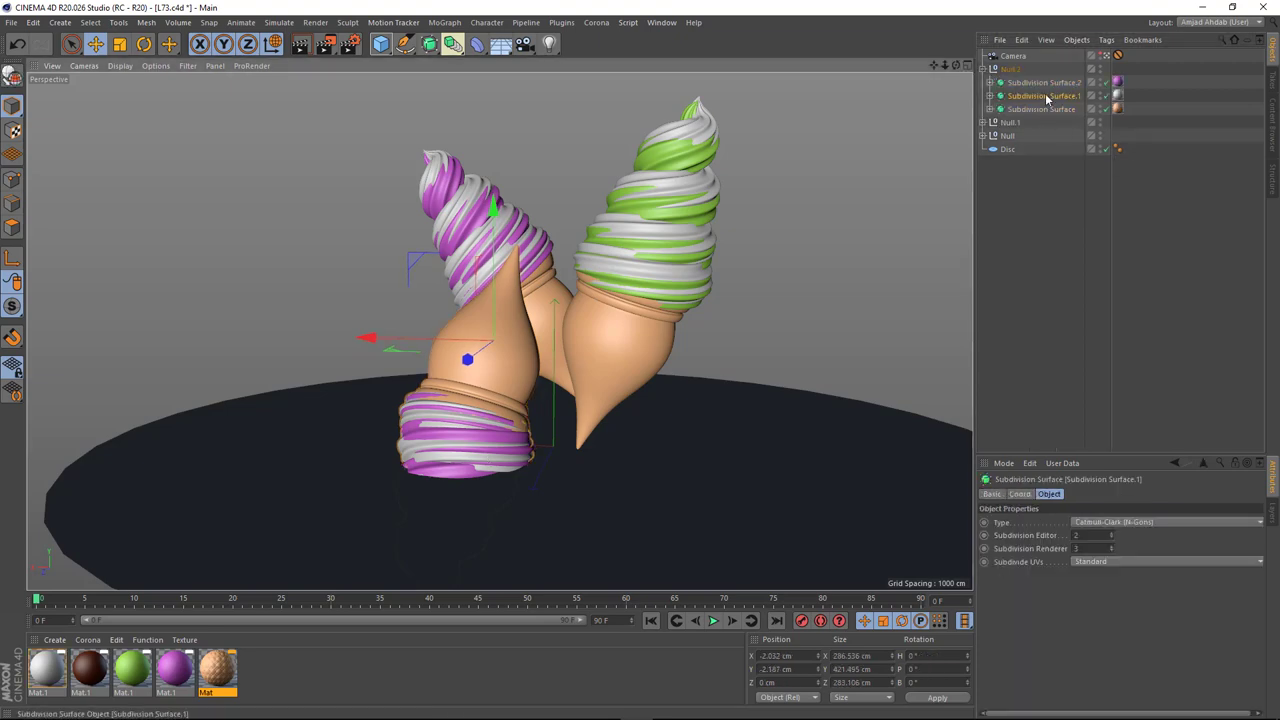
pyautogui.press('Delete')
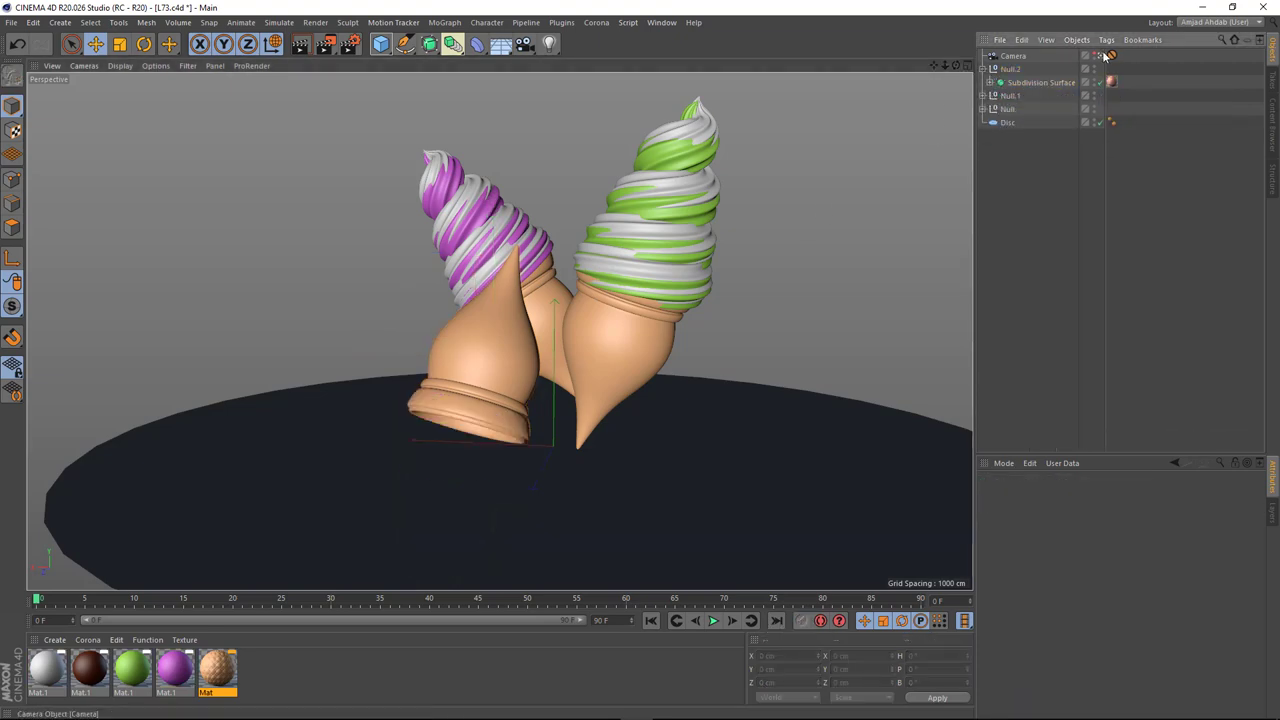
pyautogui.moveTo(524, 343)
pyautogui.keyDown('alt'); pyautogui.mouseDown()
pyautogui.moveTo(398, 334)
pyautogui.moveTo(644, 436)
pyautogui.moveTo(432, 362)
pyautogui.moveTo(650, 412)
pyautogui.moveTo(510, 372)
pyautogui.mouseUp(); pyautogui.keyUp('alt')
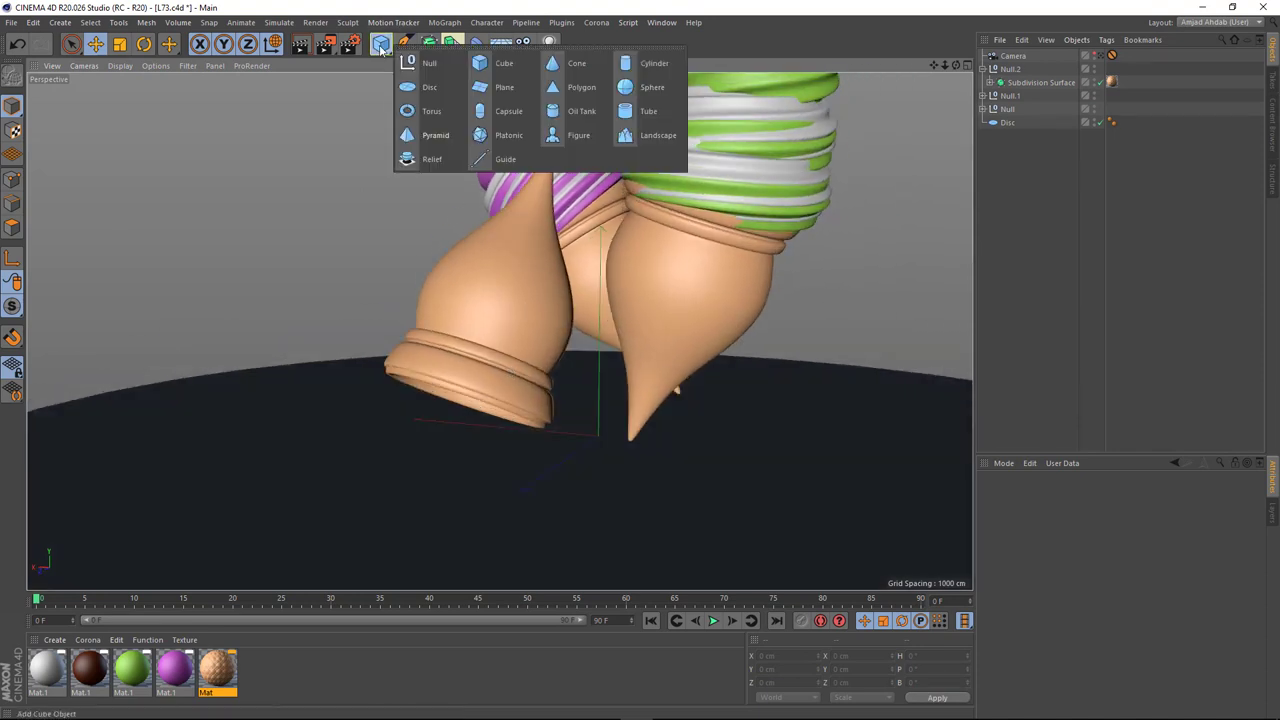
# Step: Add a sphere, flatten it to Scale Y 0.31, and place it under the cone rim
pyautogui.moveTo(381, 47); pyautogui.dragTo(491, 86)
pyautogui.moveTo(494, 450); pyautogui.dragTo(390, 452)
pyautogui.click(1020, 494)
pyautogui.doubleClick(1100, 536)
pyautogui.write('0.04')
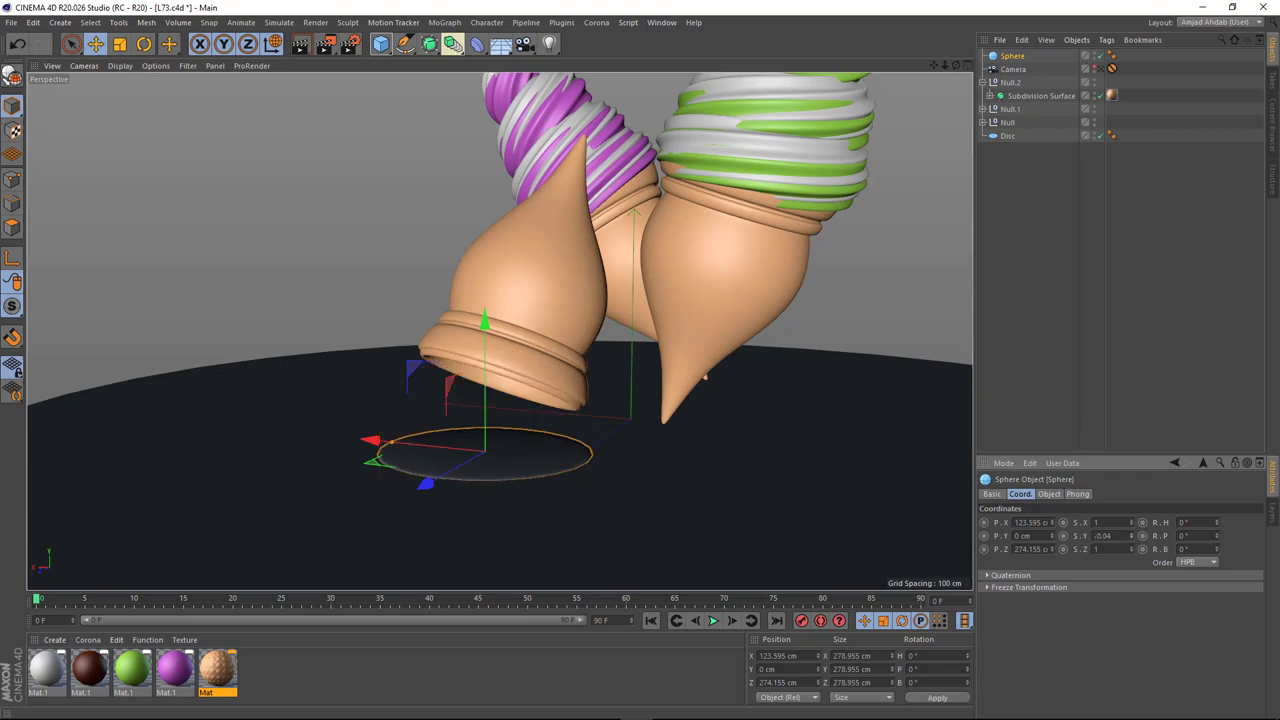
pyautogui.write('0.31')
pyautogui.press('Return')
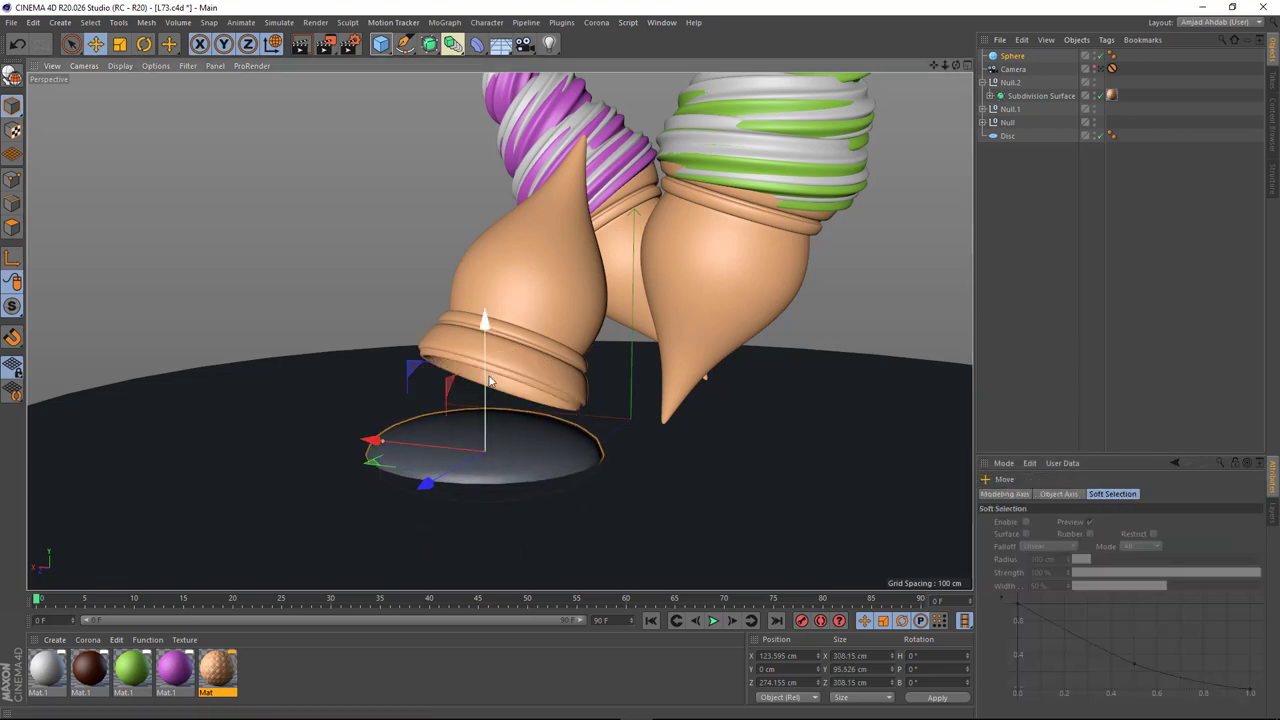
pyautogui.moveTo(525, 450)
pyautogui.mouseDown()
pyautogui.moveTo(521, 436)
pyautogui.moveTo(450, 466)
pyautogui.moveTo(470, 380)
pyautogui.moveTo(420, 326)
pyautogui.moveTo(563, 399)
pyautogui.moveTo(510, 360)
pyautogui.mouseUp()
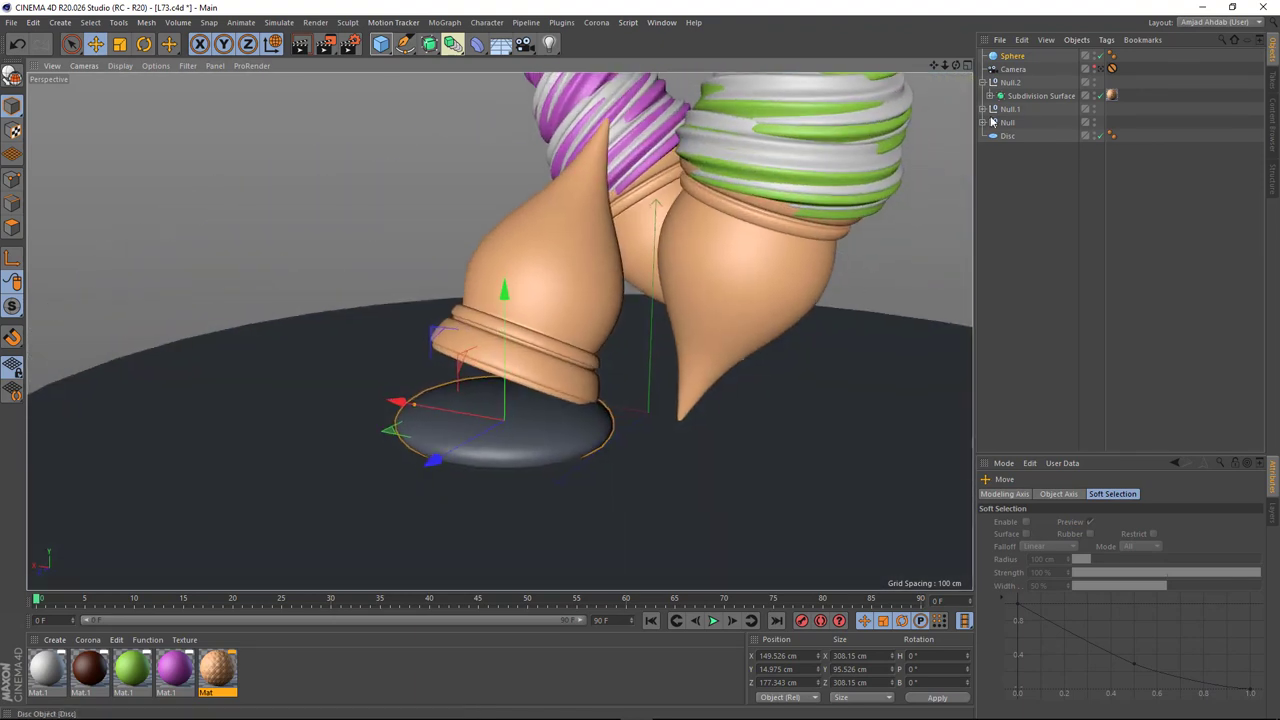
# Step: Copy the sphere into Null.2, thicken it to Scale Y 0.6, sink it into the rim and resize it
pyautogui.moveTo(1015, 58); pyautogui.dragTo(1020, 82)
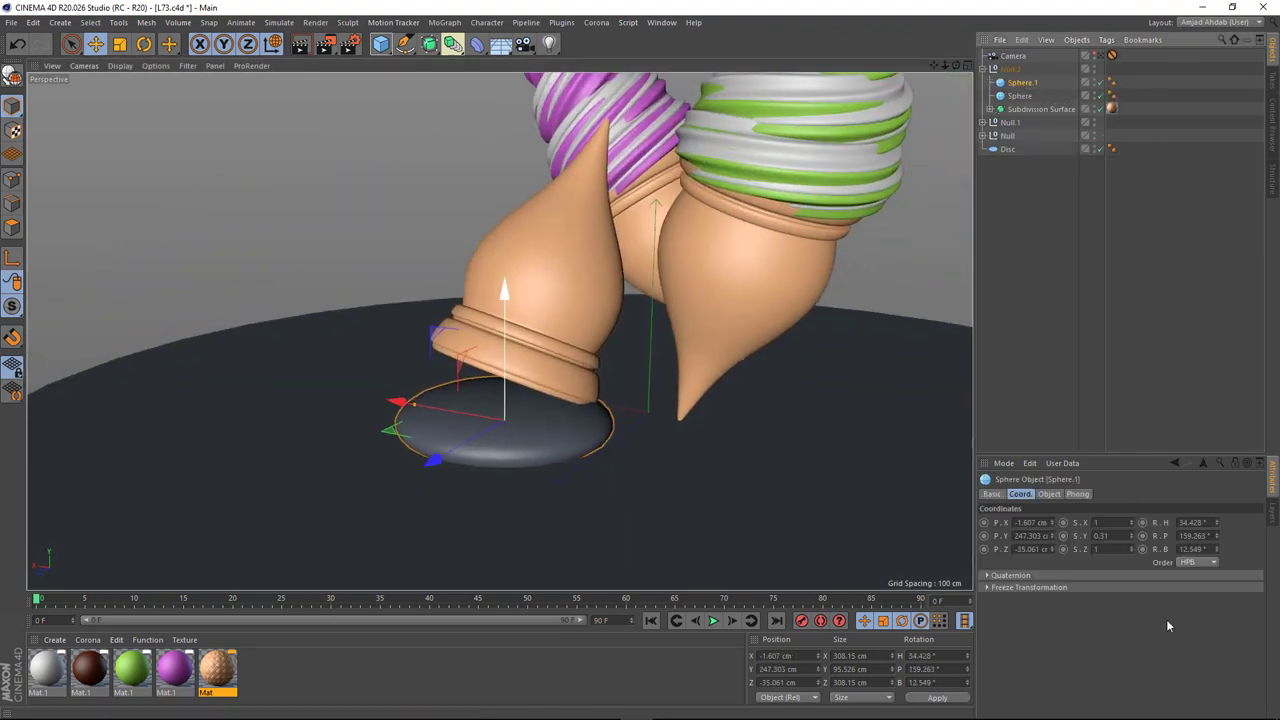
pyautogui.moveTo(1131, 536); pyautogui.dragTo(1160, 530)
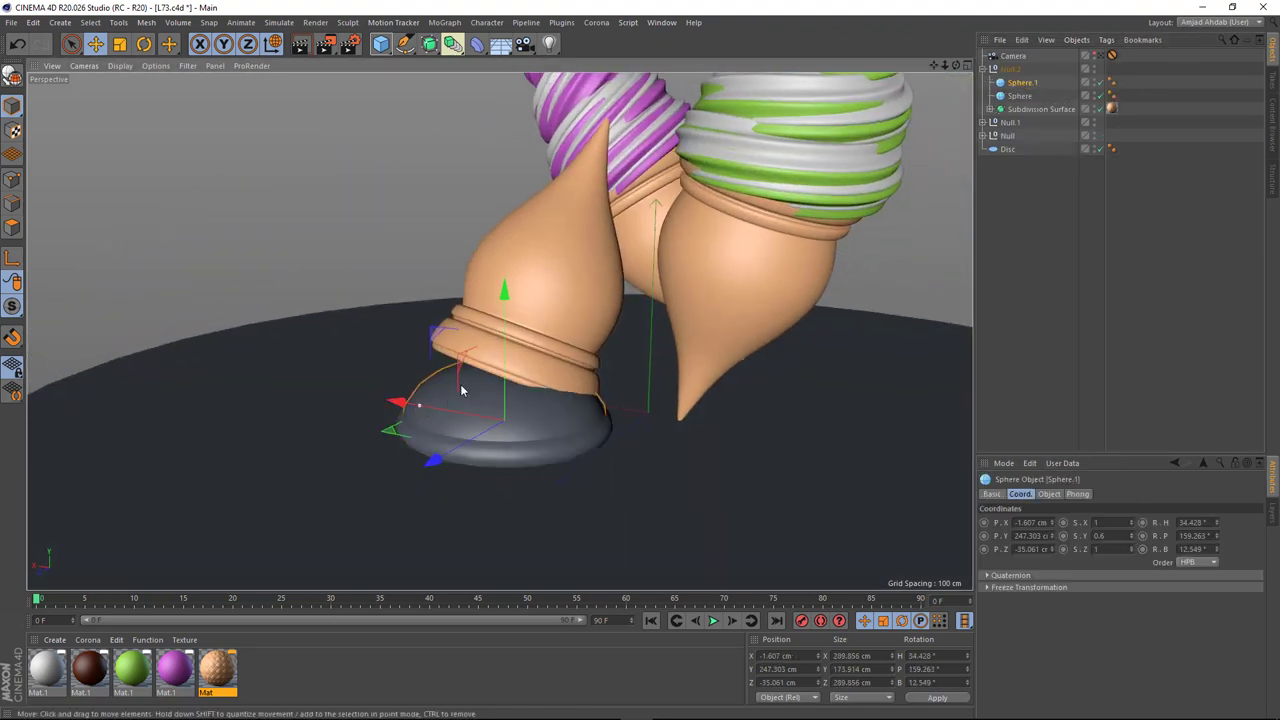
pyautogui.moveTo(462, 390)
pyautogui.mouseDown()
pyautogui.moveTo(425, 392)
pyautogui.moveTo(601, 417)
pyautogui.mouseUp()
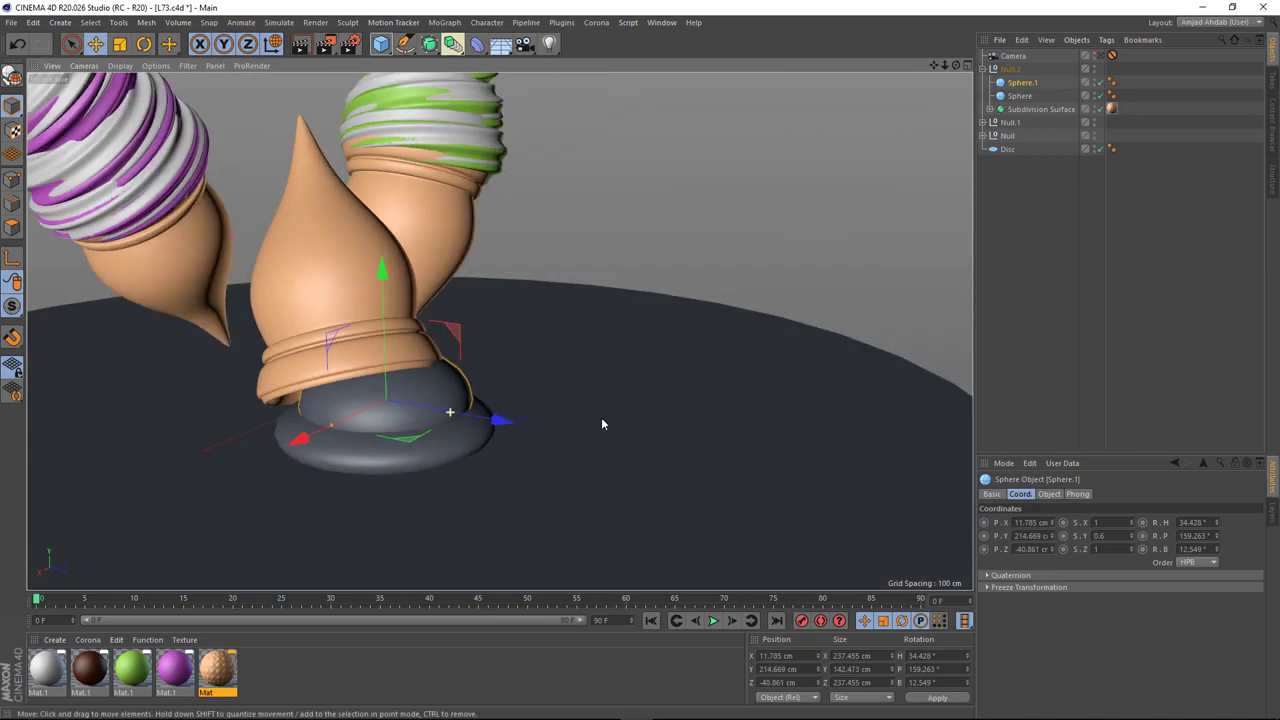
pyautogui.keyDown('shift'); pyautogui.click(400, 440); pyautogui.keyUp('shift')
pyautogui.keyDown('alt'); pyautogui.moveTo(370, 430); pyautogui.dragTo(323, 449); pyautogui.keyUp('alt')
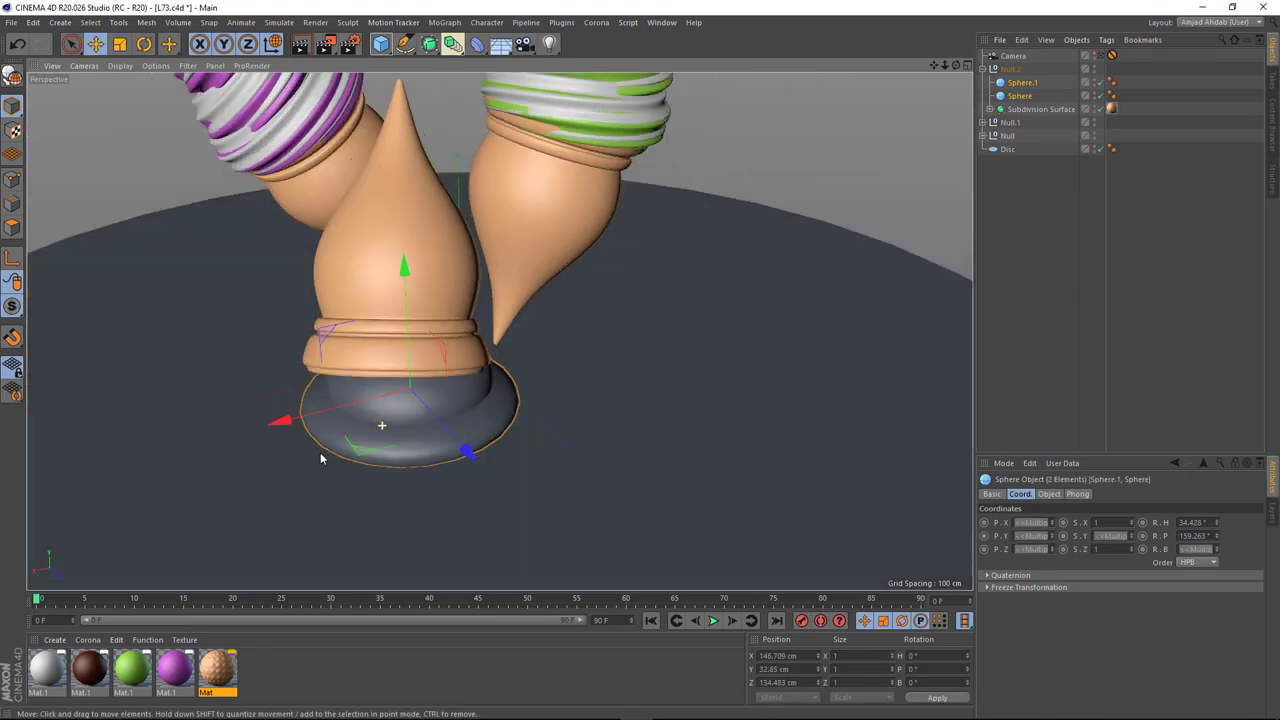
pyautogui.click(323, 449)
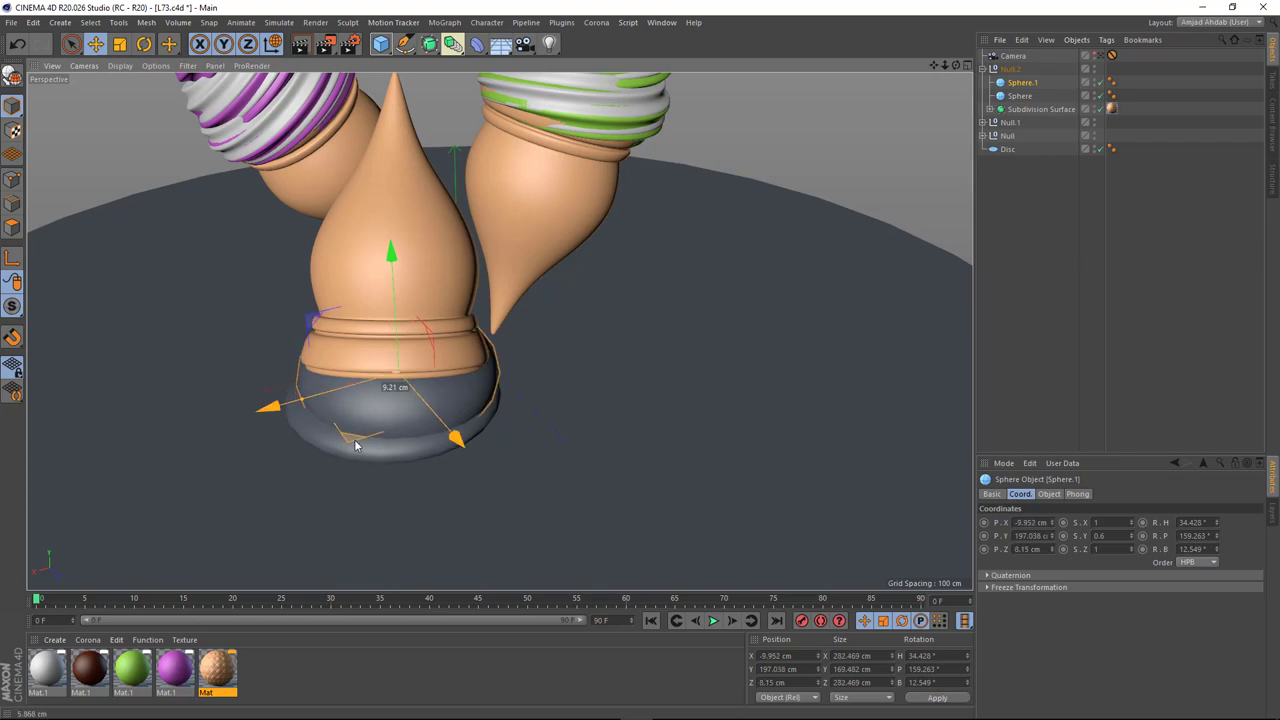
pyautogui.moveTo(298, 400)
pyautogui.keyDown('alt'); pyautogui.mouseDown()
pyautogui.moveTo(372, 418)
pyautogui.moveTo(330, 452)
pyautogui.moveTo(340, 458)
pyautogui.moveTo(385, 438)
pyautogui.moveTo(488, 432)
pyautogui.mouseUp(); pyautogui.keyUp('alt')
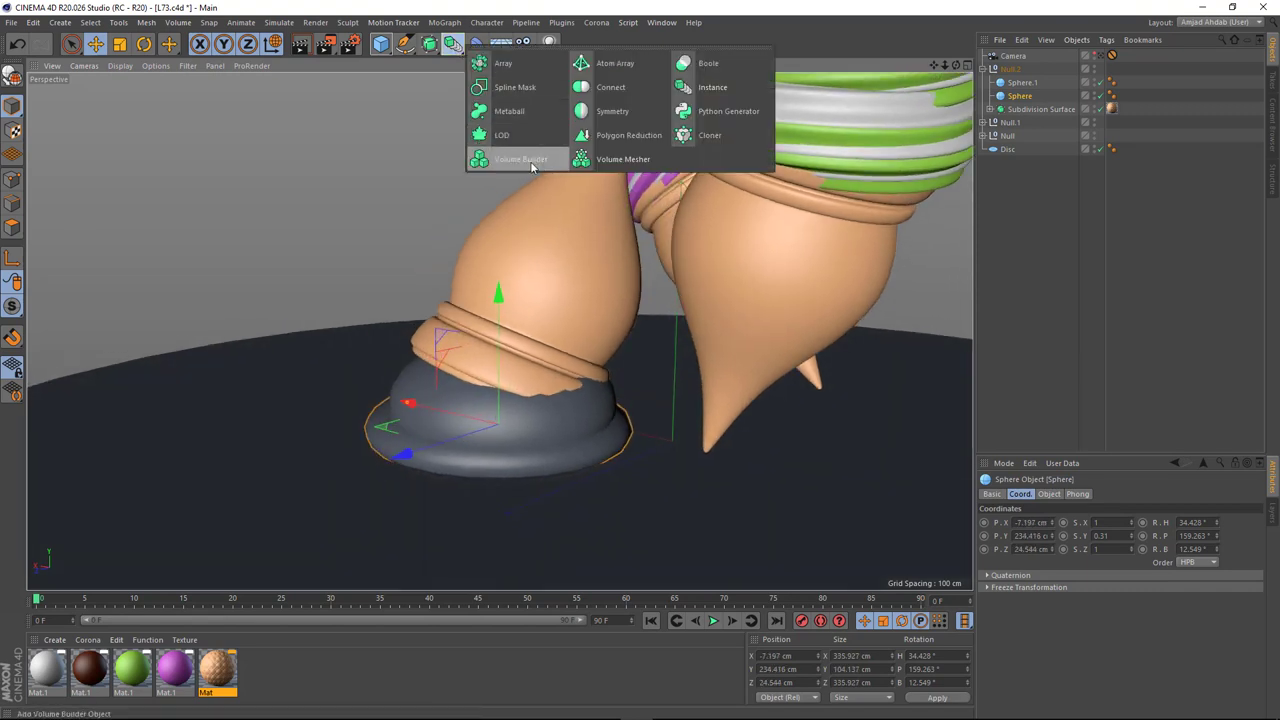
# Step: Put both flattened spheres into a new Volume Builder with a 2 cm voxel size
pyautogui.moveTo(455, 50); pyautogui.dragTo(500, 163)
pyautogui.click(1021, 95)
pyautogui.keyDown('shift'); pyautogui.click(1020, 108); pyautogui.keyUp('shift')
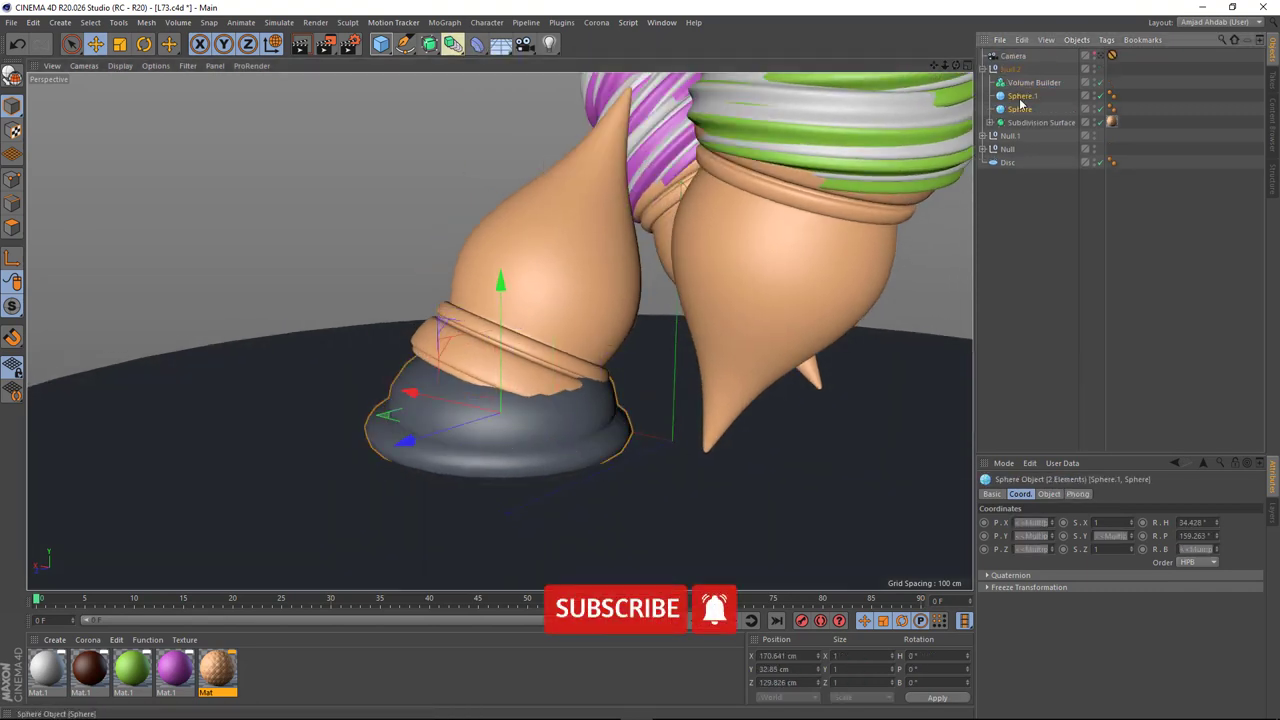
pyautogui.moveTo(1020, 108); pyautogui.dragTo(1034, 83)
pyautogui.click(1049, 495)
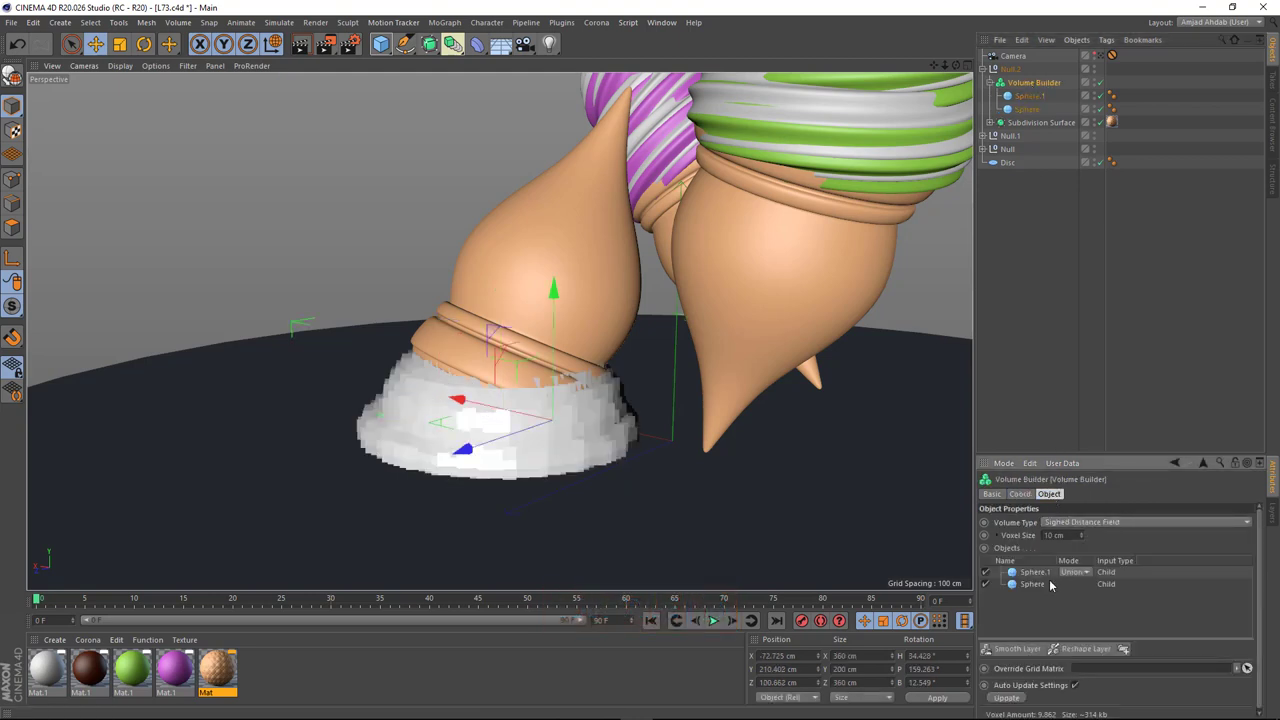
pyautogui.moveTo(1081, 535); pyautogui.dragTo(1081, 560)
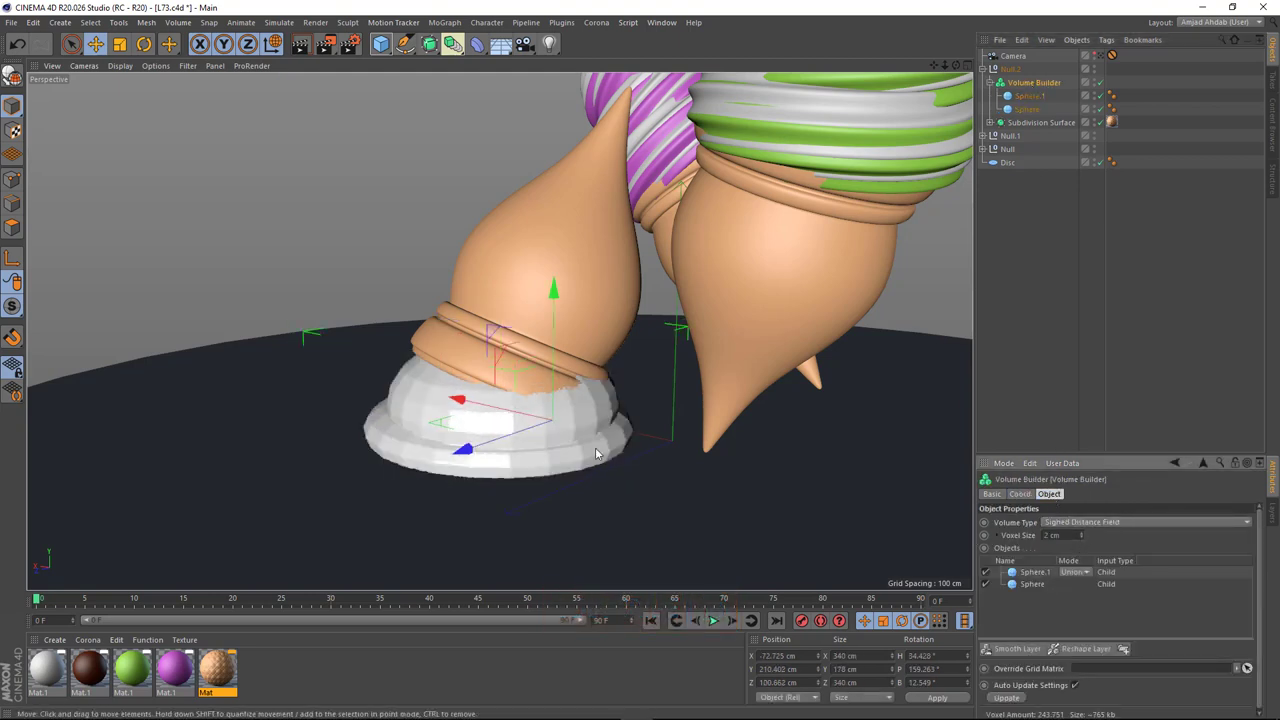
pyautogui.keyDown('alt'); pyautogui.moveTo(540, 400); pyautogui.dragTo(561, 408); pyautogui.keyUp('alt')
# Step: Wrap the Volume Builder in a Volume Mesher and give both spheres 16 segments
pyautogui.click(453, 44)
pyautogui.click(610, 128)
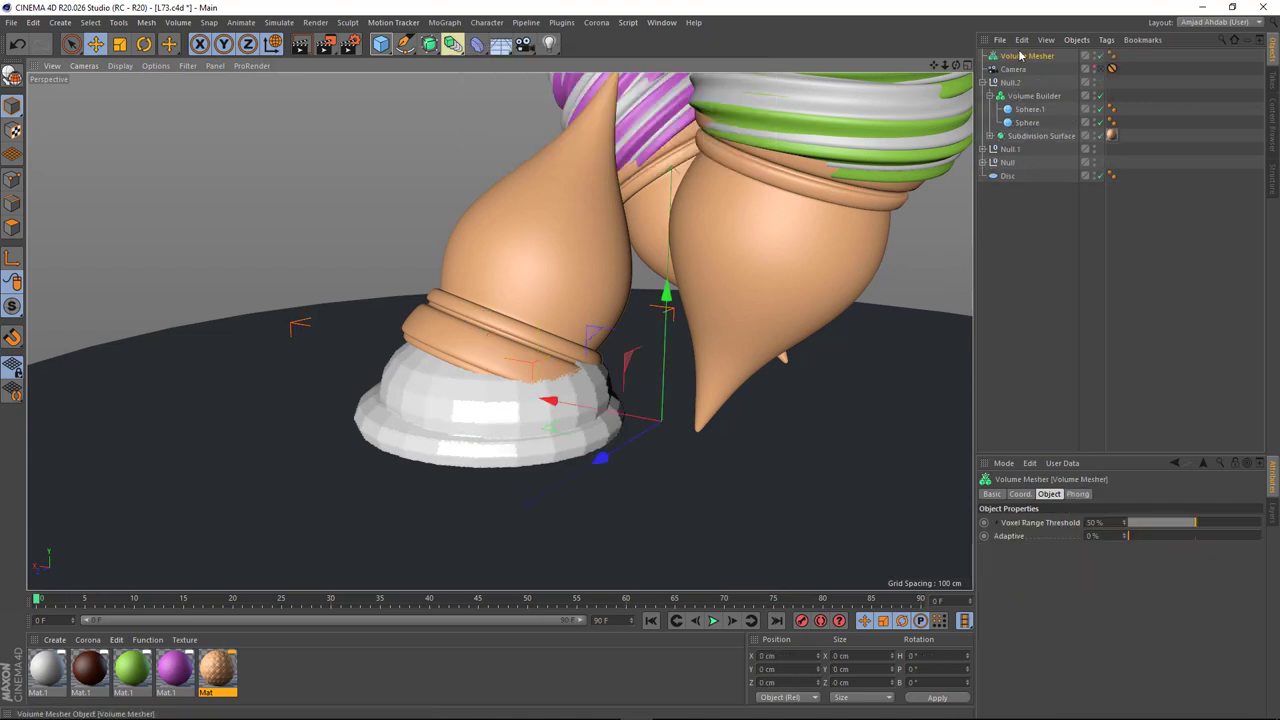
pyautogui.moveTo(1035, 90); pyautogui.dragTo(1035, 84)
pyautogui.click(1036, 108)
pyautogui.keyDown('shift'); pyautogui.click(1034, 122); pyautogui.keyUp('shift')
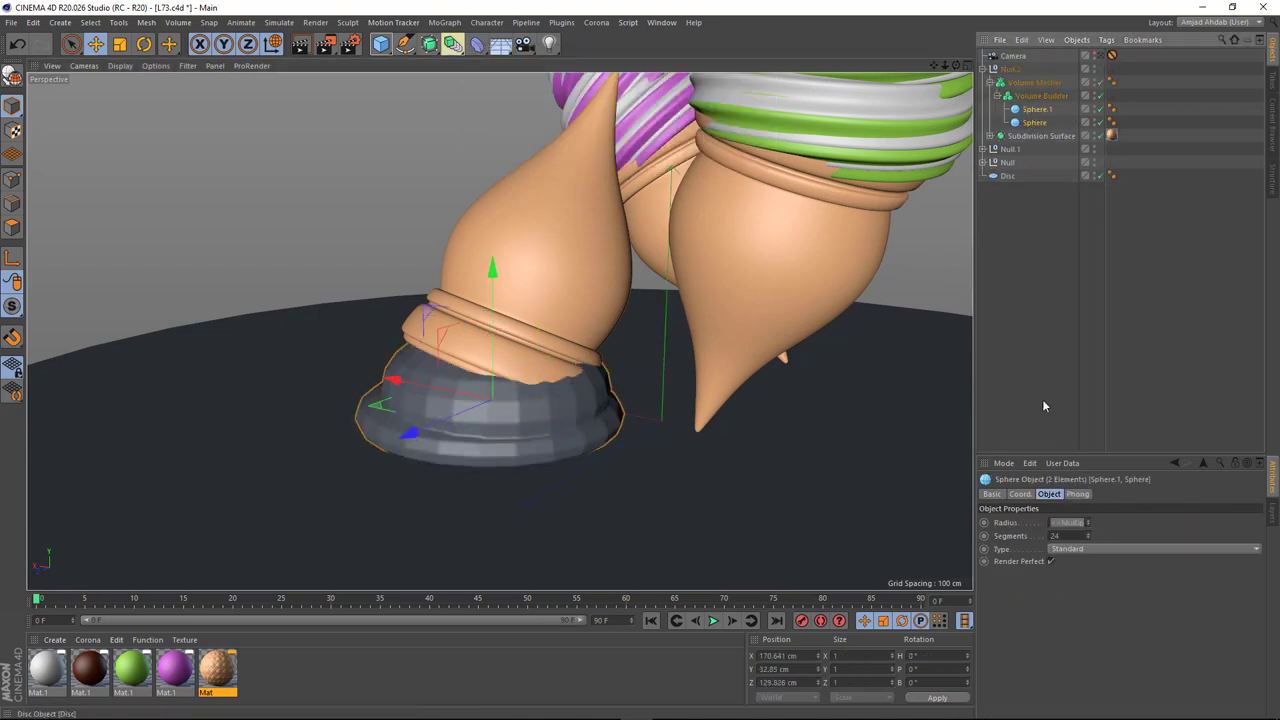
pyautogui.write('16')
pyautogui.press('Return')
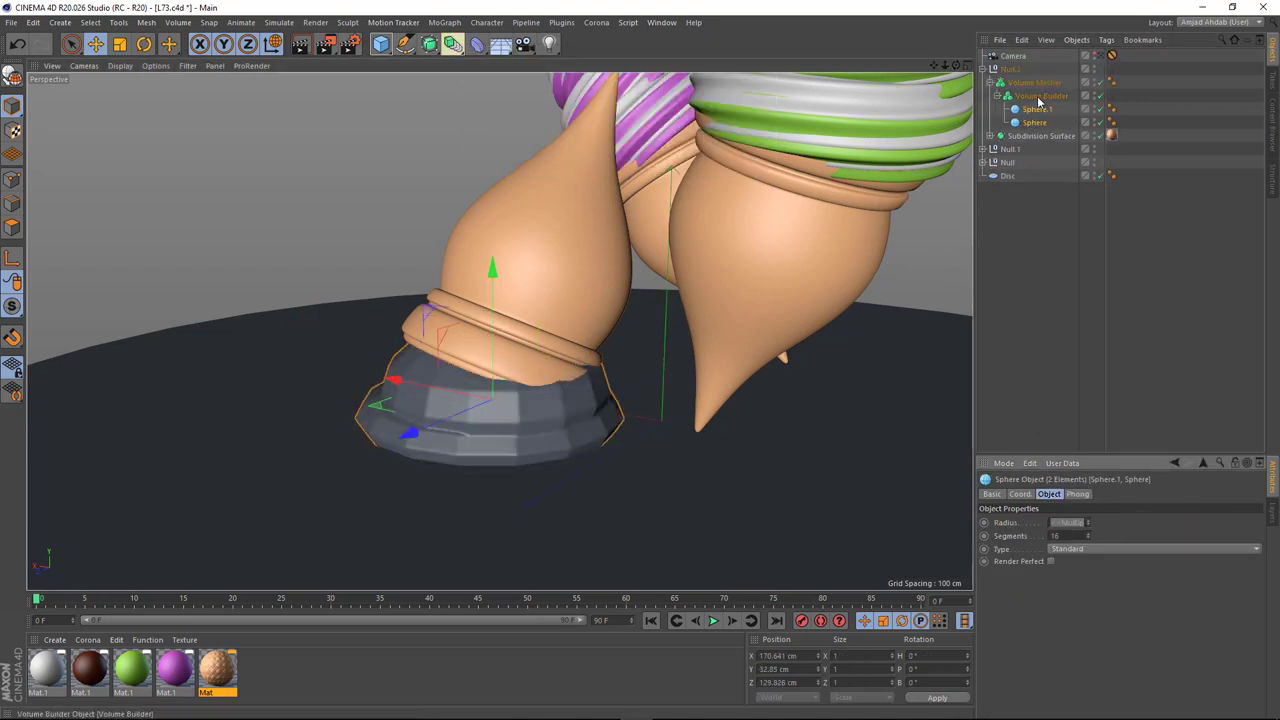
# Step: Add a Smooth Layer to the Volume Builder and adjust its strength
pyautogui.click(1038, 97)
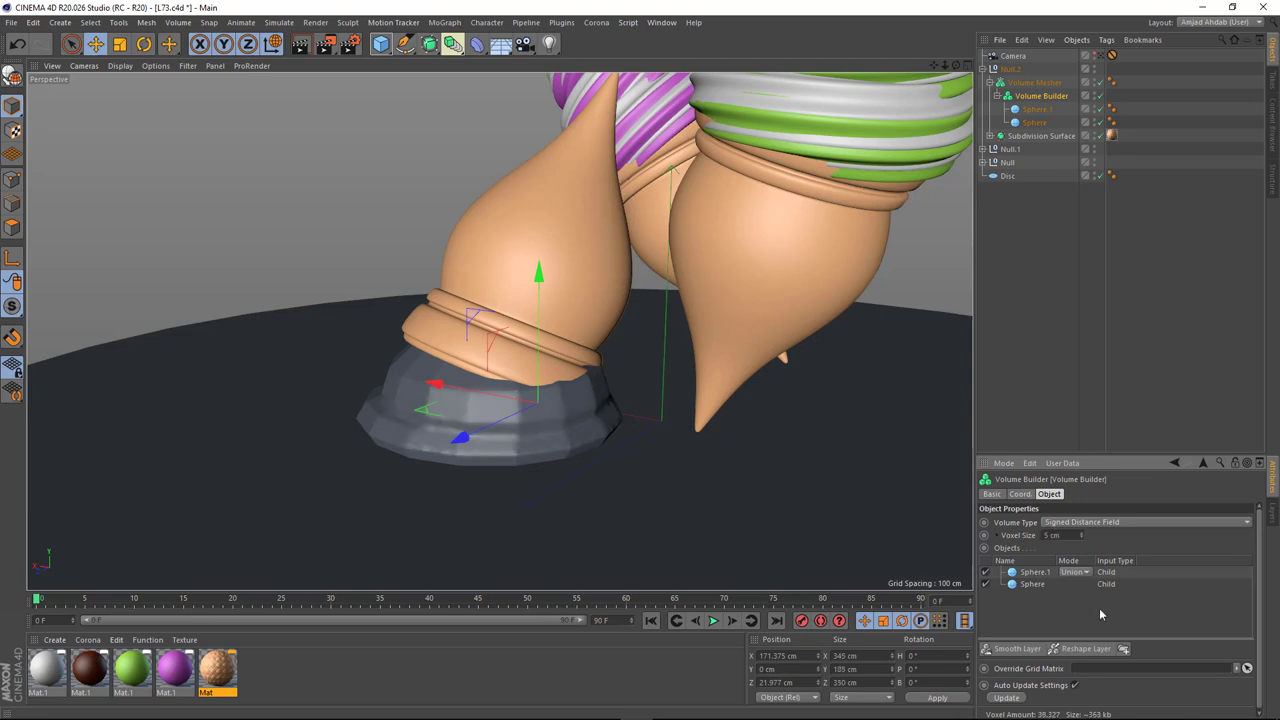
pyautogui.click(1010, 648)
pyautogui.click(1048, 573)
pyautogui.moveTo(1096, 456); pyautogui.dragTo(1096, 310)
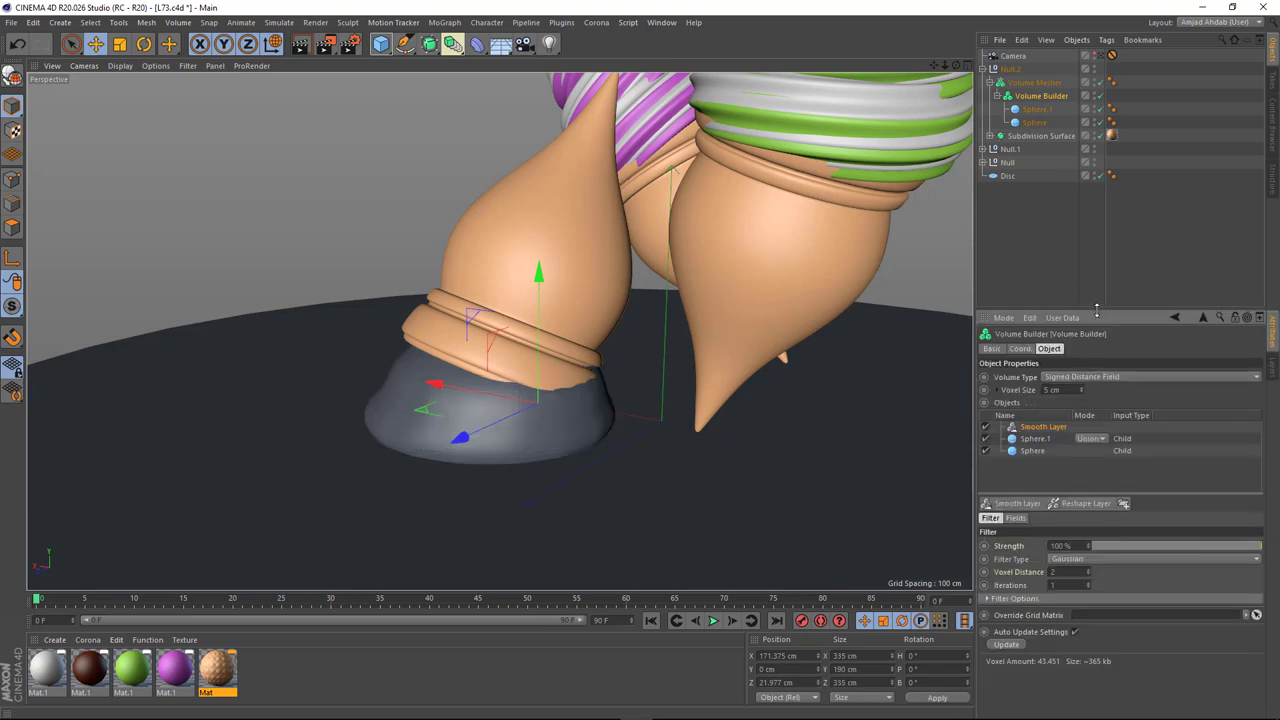
pyautogui.moveTo(1228, 547)
pyautogui.mouseDown()
pyautogui.moveTo(1138, 547)
pyautogui.moveTo(1228, 547)
pyautogui.mouseUp()
# Step: Widen the sphere to about 184 cm and a copy in the cone group to about 199 cm
pyautogui.keyDown('alt'); pyautogui.moveTo(728, 474); pyautogui.dragTo(520, 450); pyautogui.keyUp('alt')
pyautogui.click(293, 437)
pyautogui.moveTo(293, 437)
pyautogui.mouseDown()
pyautogui.moveTo(266, 437)
pyautogui.moveTo(334, 409)
pyautogui.moveTo(410, 473)
pyautogui.moveTo(732, 410)
pyautogui.moveTo(506, 454)
pyautogui.mouseUp()
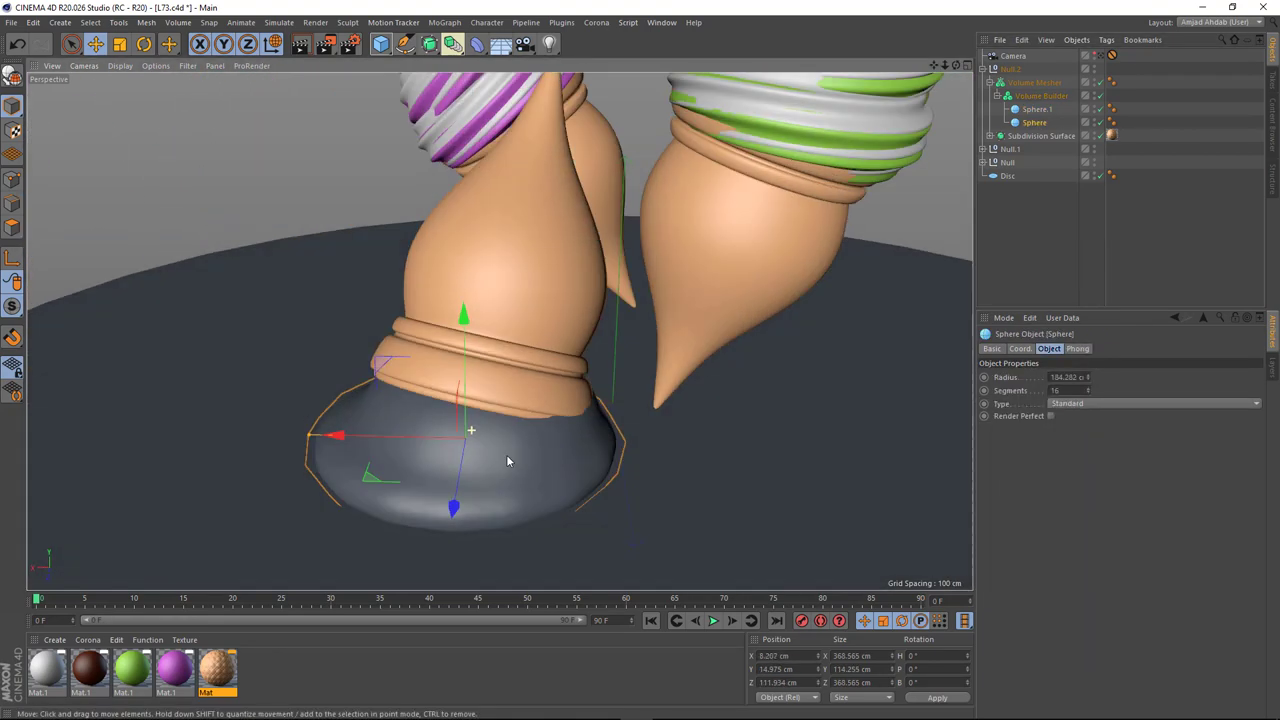
pyautogui.keyDown('ctrl'); pyautogui.moveTo(1033, 127); pyautogui.dragTo(1016, 84); pyautogui.keyUp('ctrl')
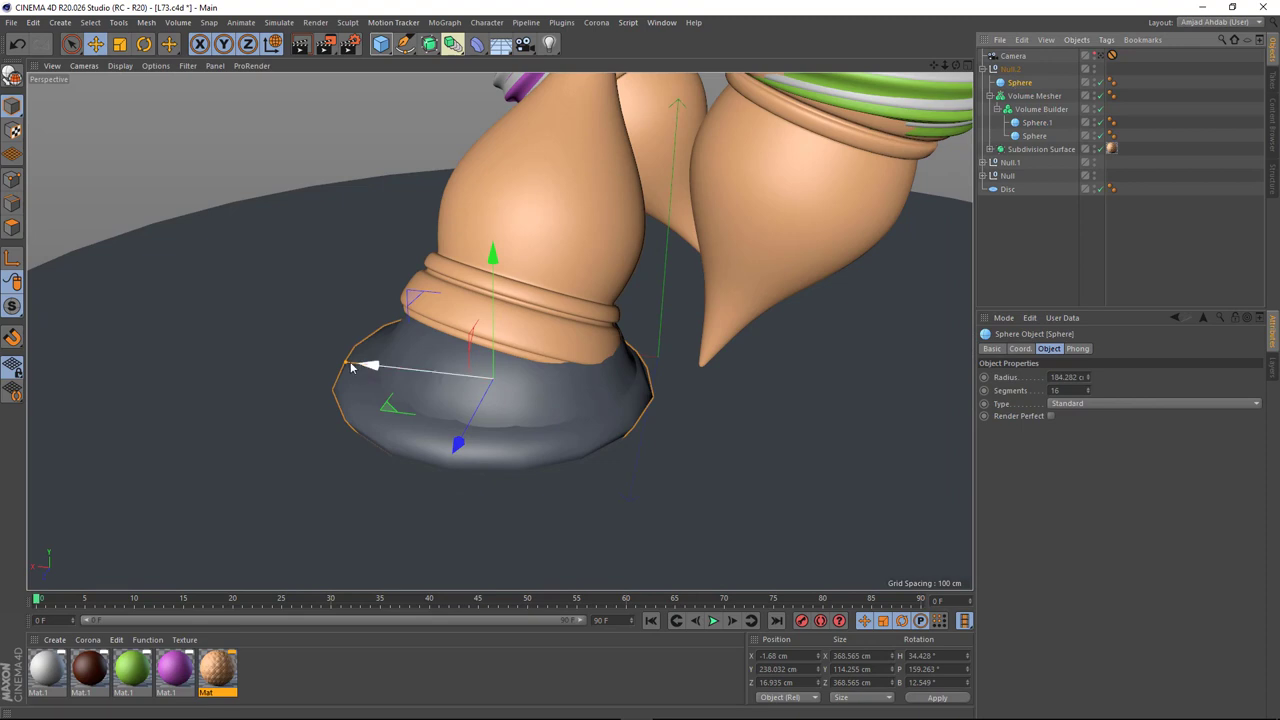
pyautogui.moveTo(352, 367); pyautogui.dragTo(335, 368)
pyautogui.keyDown('alt'); pyautogui.moveTo(491, 352); pyautogui.dragTo(470, 400); pyautogui.keyUp('alt')
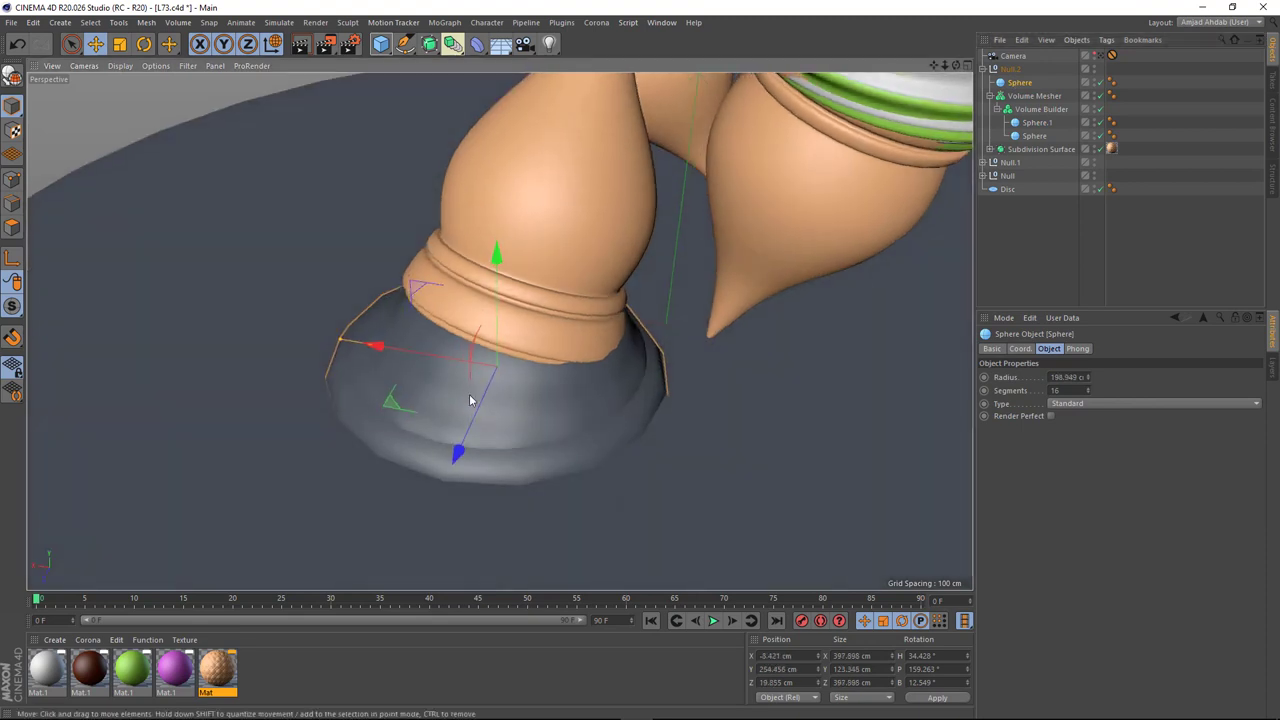
# Step: Wrap a sphere in a new Volume Builder and move a duplicate out toward the splash edge
pyautogui.click(452, 43)
pyautogui.keyDown('alt'); pyautogui.click(528, 158); pyautogui.keyUp('alt')
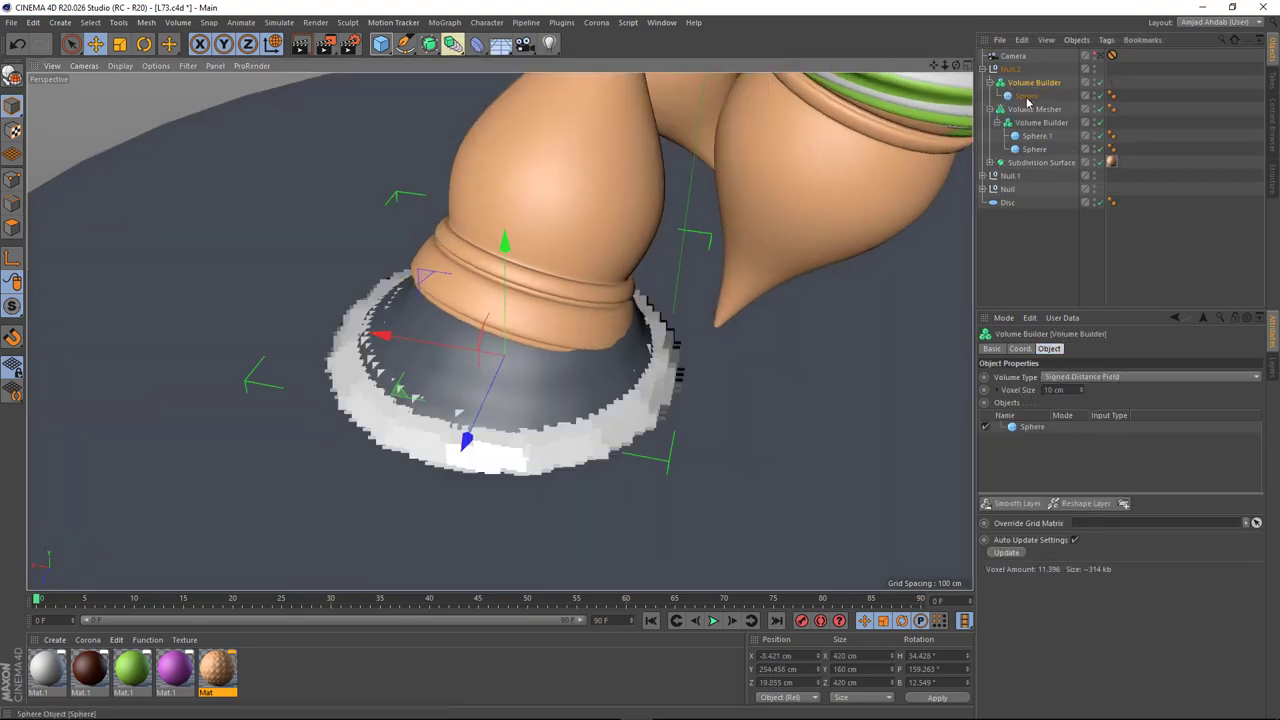
pyautogui.click(1027, 97)
pyautogui.keyDown('ctrl'); pyautogui.moveTo(1030, 100); pyautogui.dragTo(1024, 113); pyautogui.keyUp('ctrl')
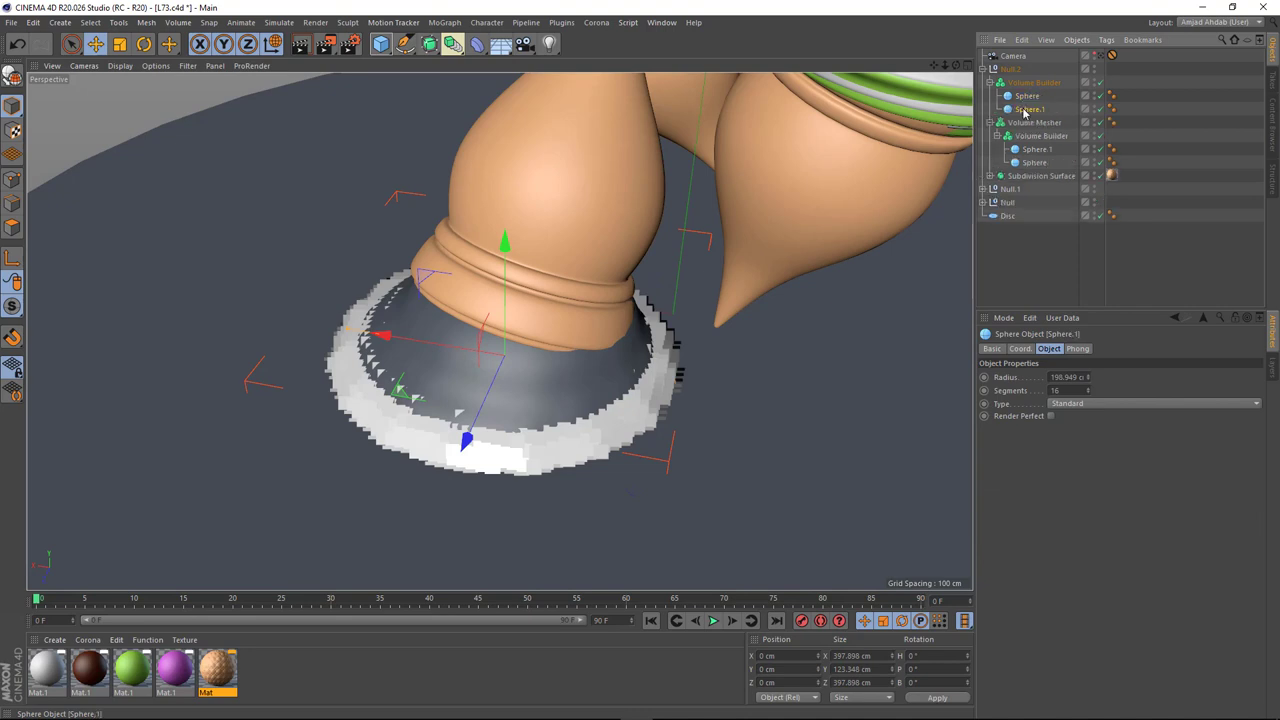
pyautogui.moveTo(416, 388); pyautogui.dragTo(218, 435)
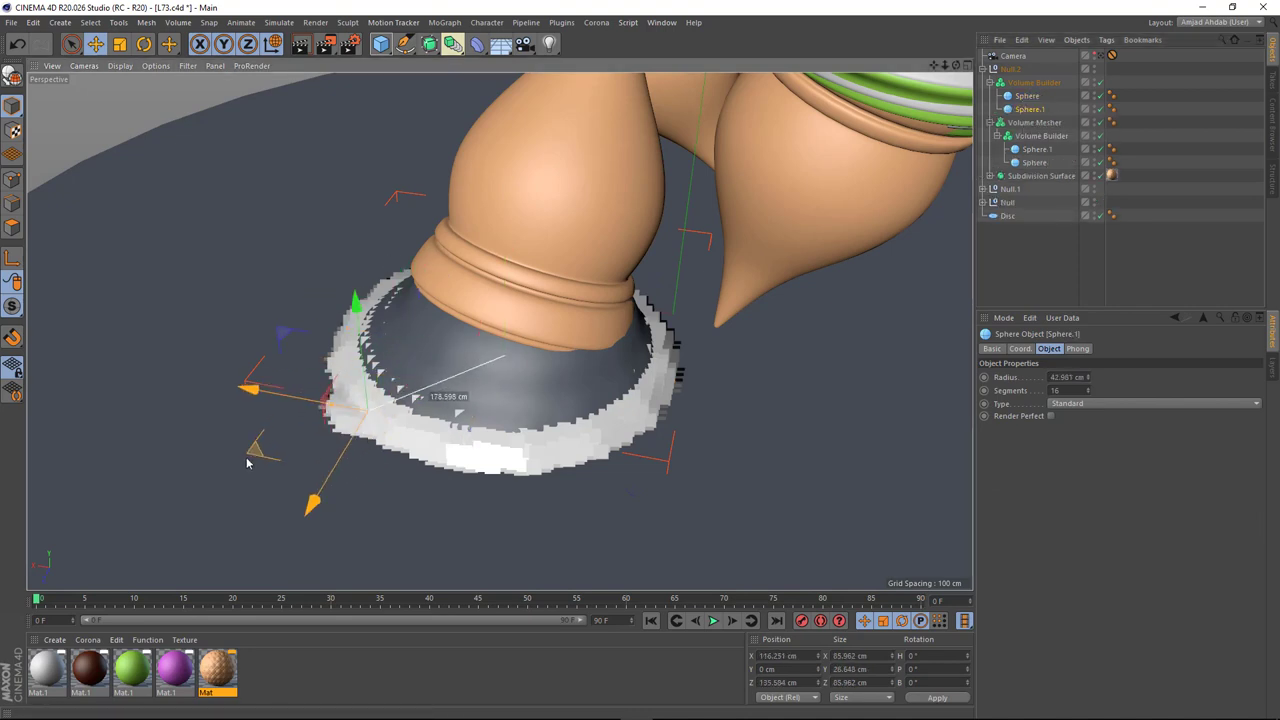
pyautogui.click(1020, 348)
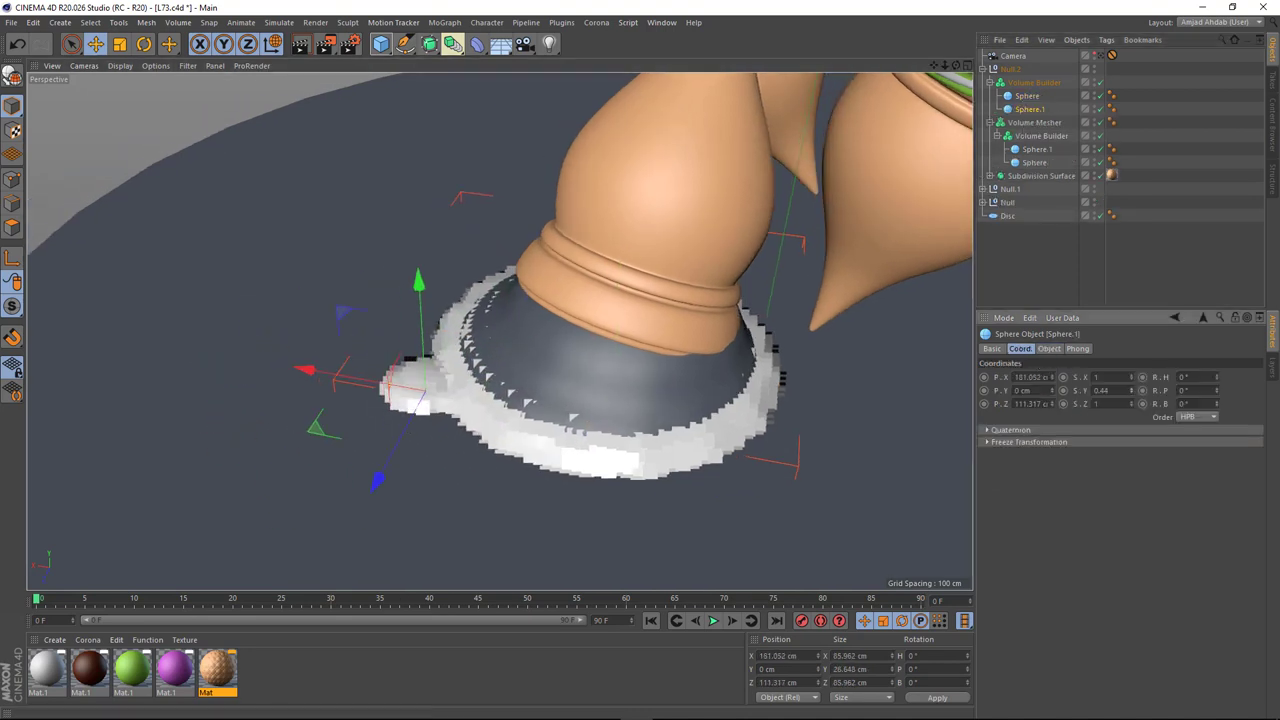
# Step: Duplicate two more spheres as blobs along the splash edge and a loose droplet
pyautogui.keyDown('alt'); pyautogui.moveTo(316, 441); pyautogui.dragTo(360, 408); pyautogui.keyUp('alt')
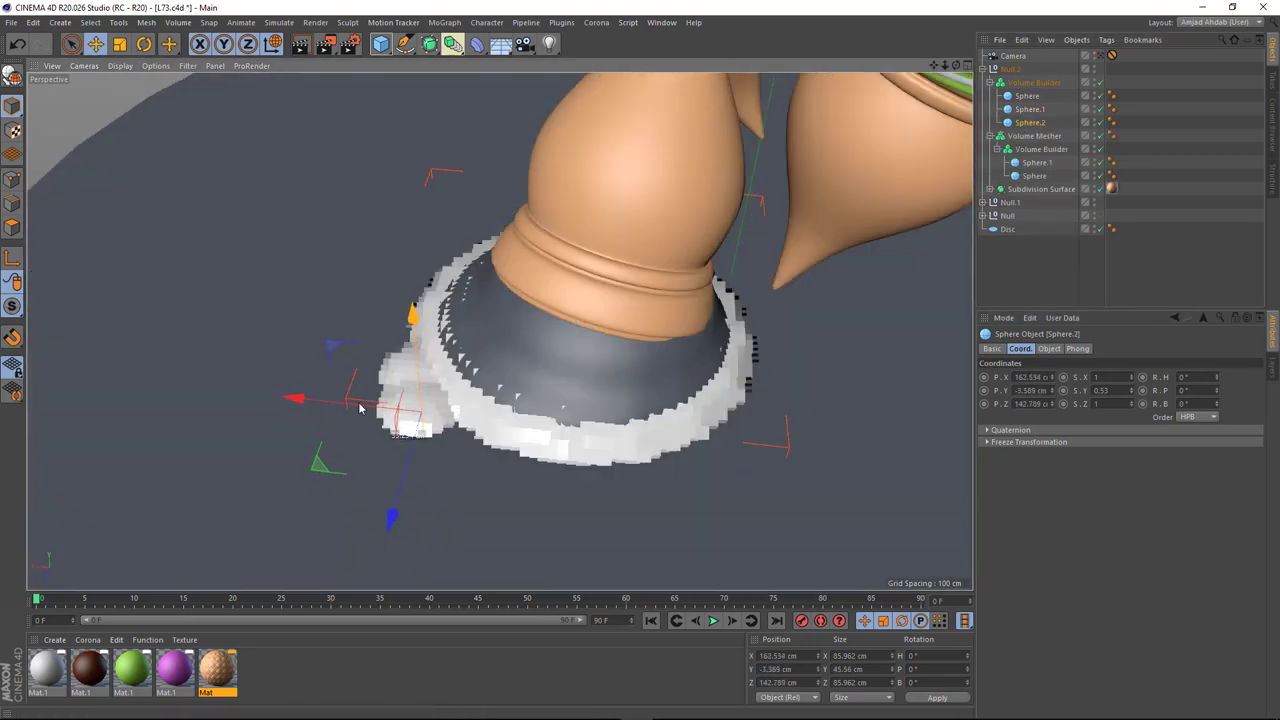
pyautogui.moveTo(320, 465); pyautogui.dragTo(309, 400)
pyautogui.keyDown('ctrl'); pyautogui.moveTo(360, 346); pyautogui.dragTo(347, 346); pyautogui.keyUp('ctrl')
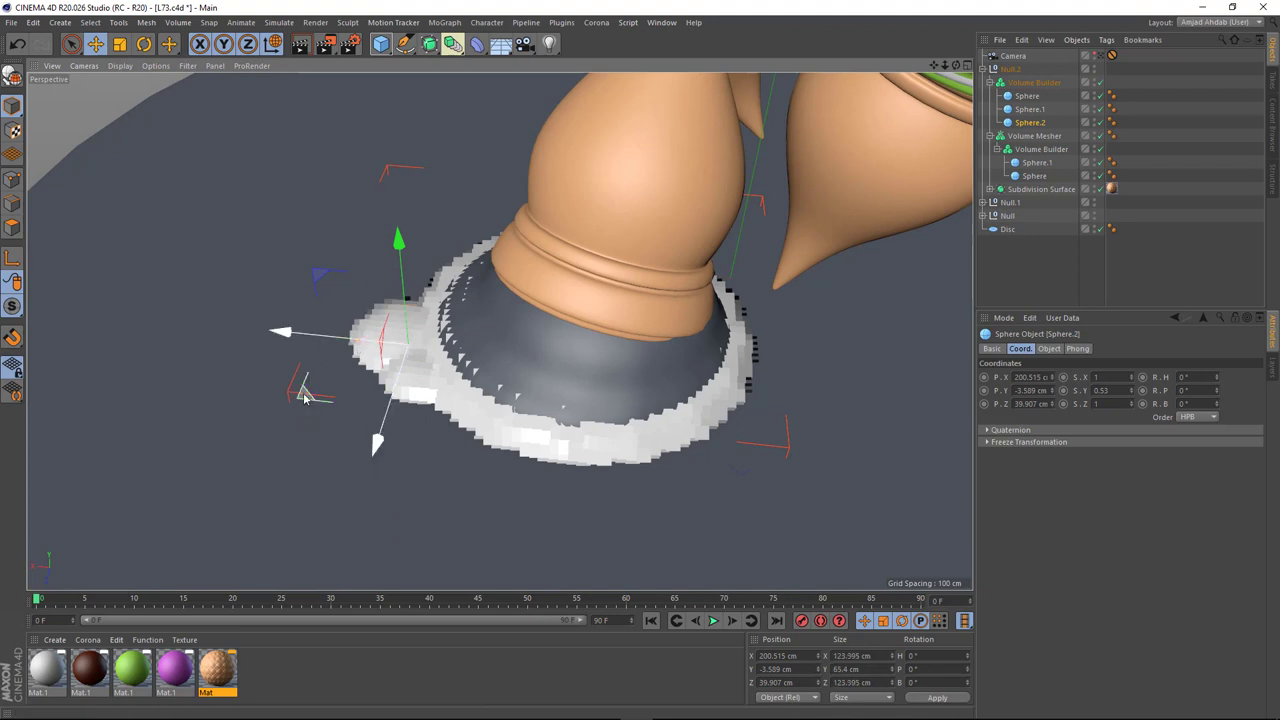
pyautogui.moveTo(320, 410)
pyautogui.keyDown('alt'); pyautogui.mouseDown()
pyautogui.moveTo(390, 310)
pyautogui.moveTo(330, 460)
pyautogui.mouseUp(); pyautogui.keyUp('alt')
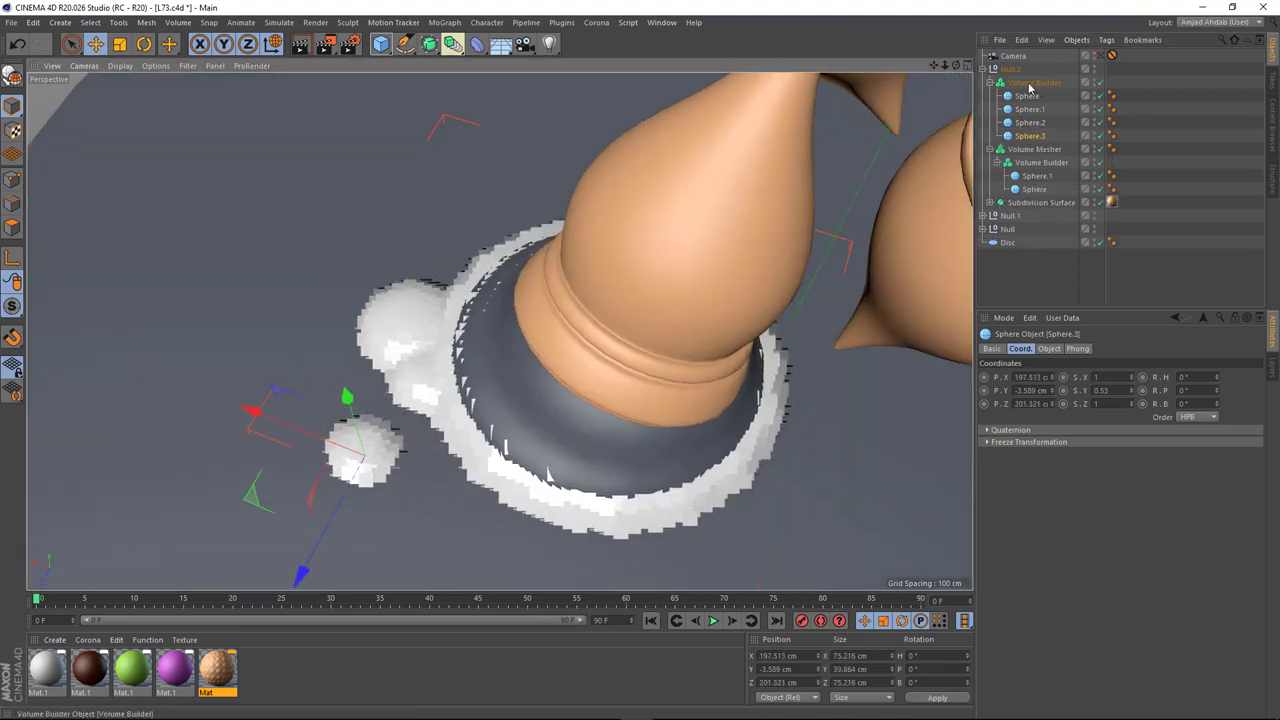
# Step: Mesh the blob spheres with a Volume Mesher and add a Smooth Layer to them
pyautogui.keyDown('alt'); pyautogui.moveTo(453, 43); pyautogui.dragTo(640, 165); pyautogui.keyUp('alt')
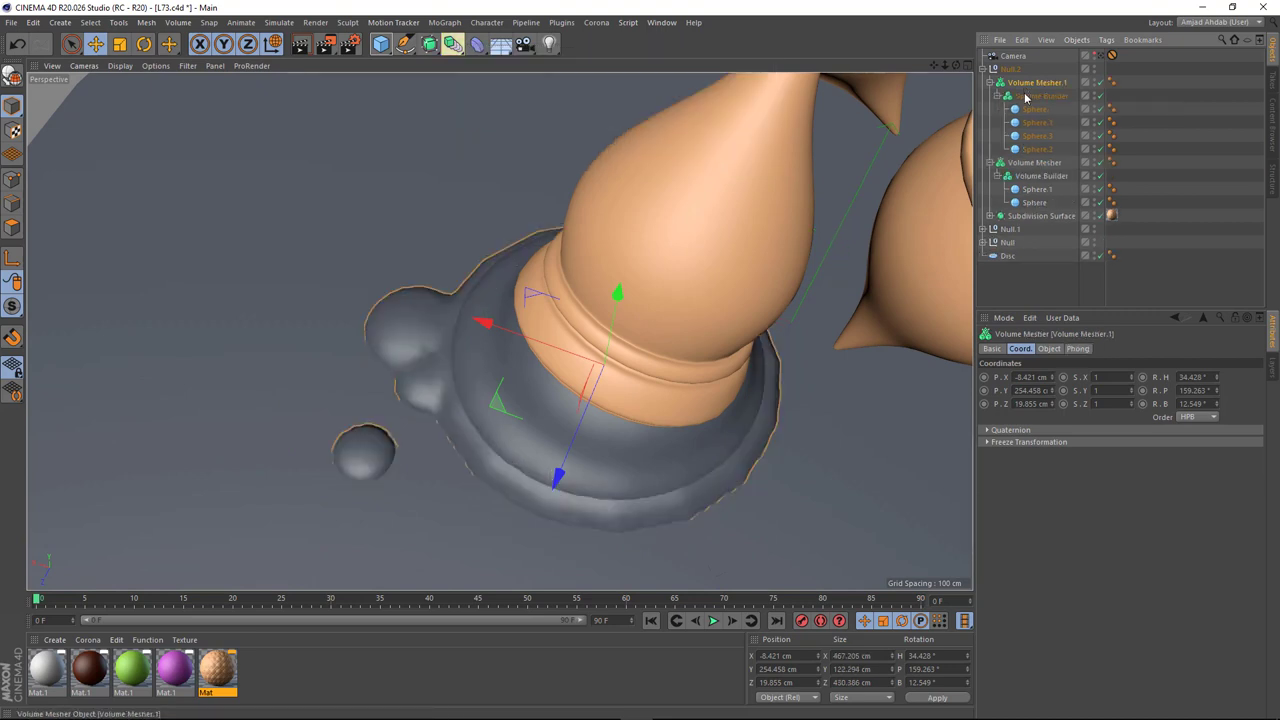
pyautogui.click(1025, 96)
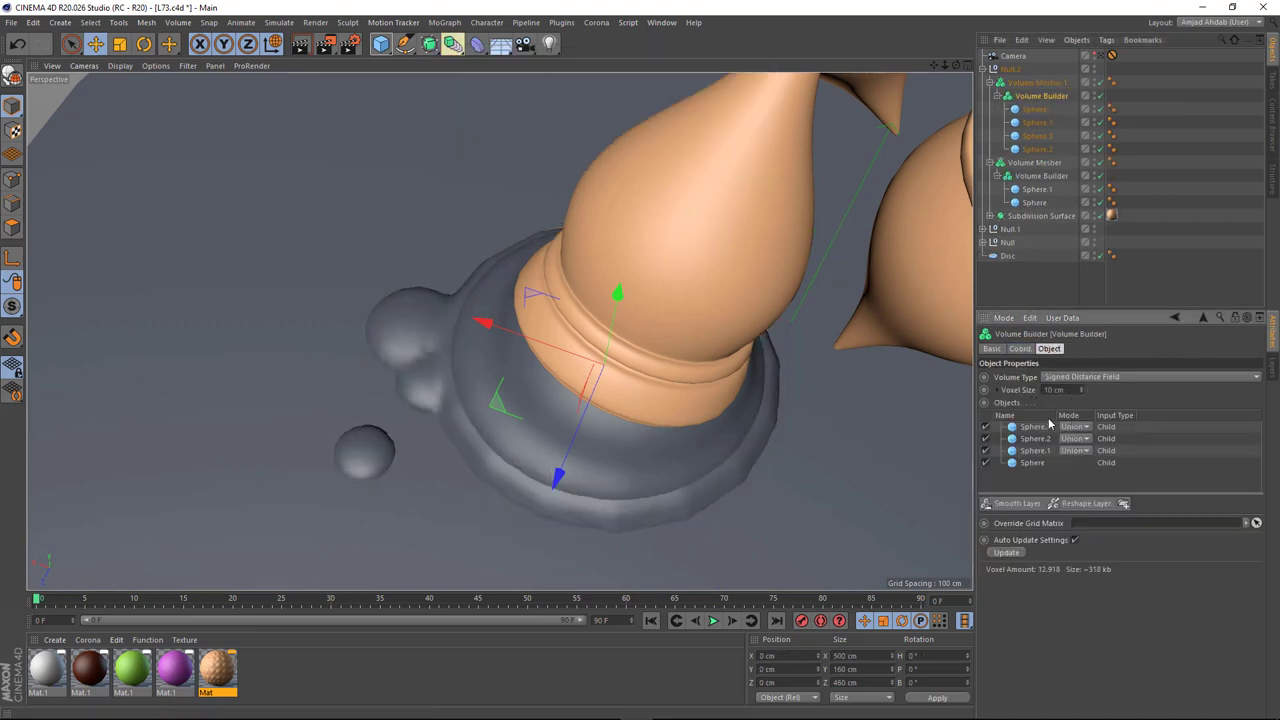
pyautogui.click(1017, 503)
pyautogui.moveTo(1140, 547); pyautogui.dragTo(1152, 549)
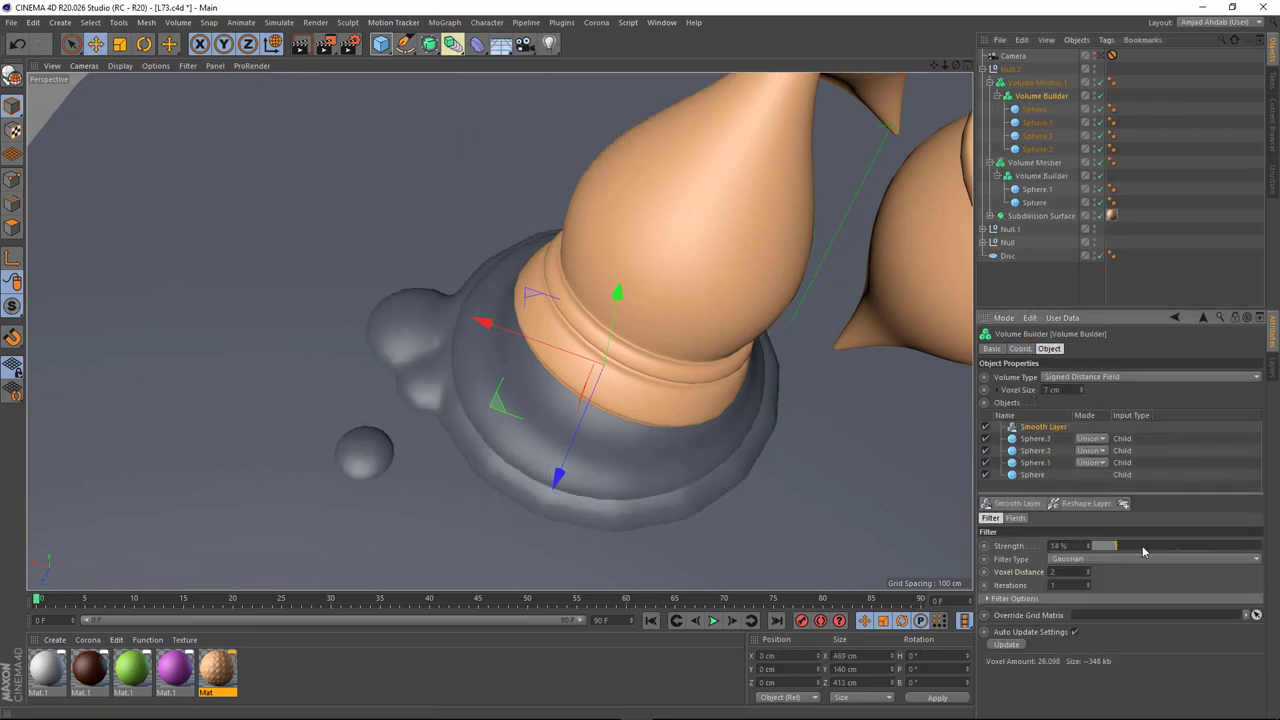
# Step: Pull a droplet into the splash and duplicate more spheres as scattered droplets
pyautogui.click(365, 453)
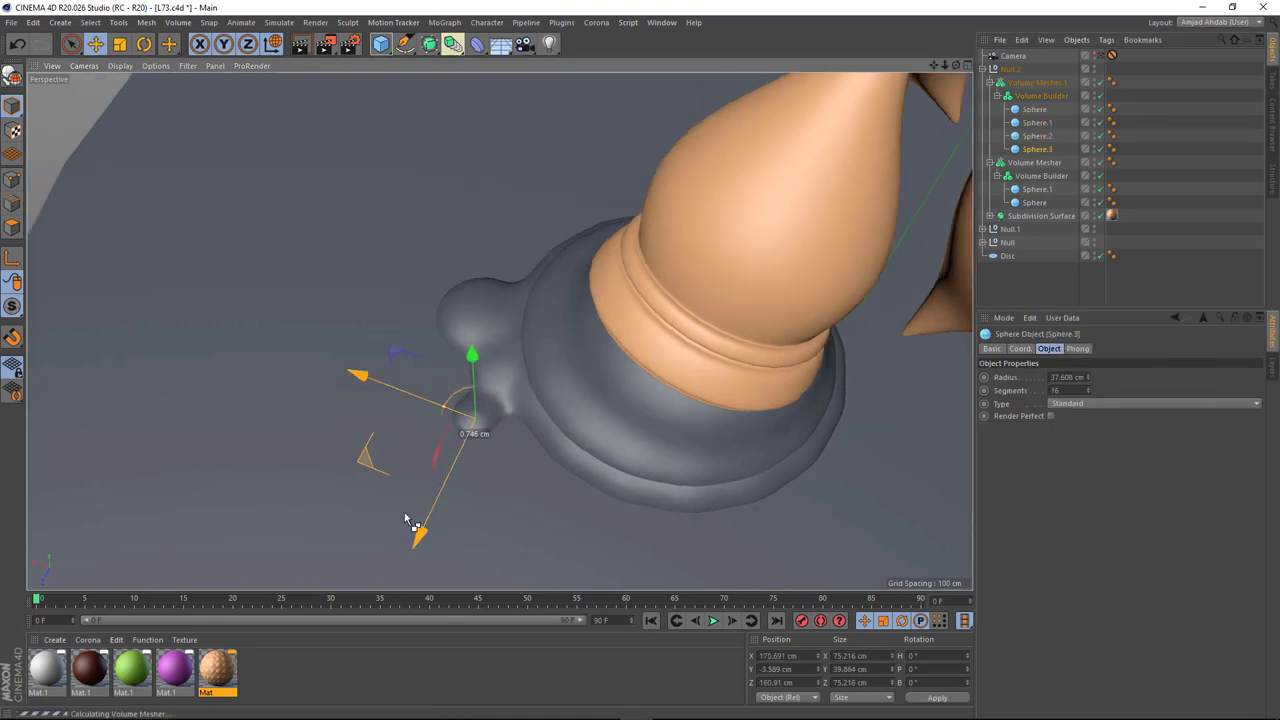
pyautogui.moveTo(371, 451); pyautogui.dragTo(420, 492)
pyautogui.keyDown('ctrl'); pyautogui.moveTo(406, 449); pyautogui.dragTo(443, 449); pyautogui.keyUp('ctrl')
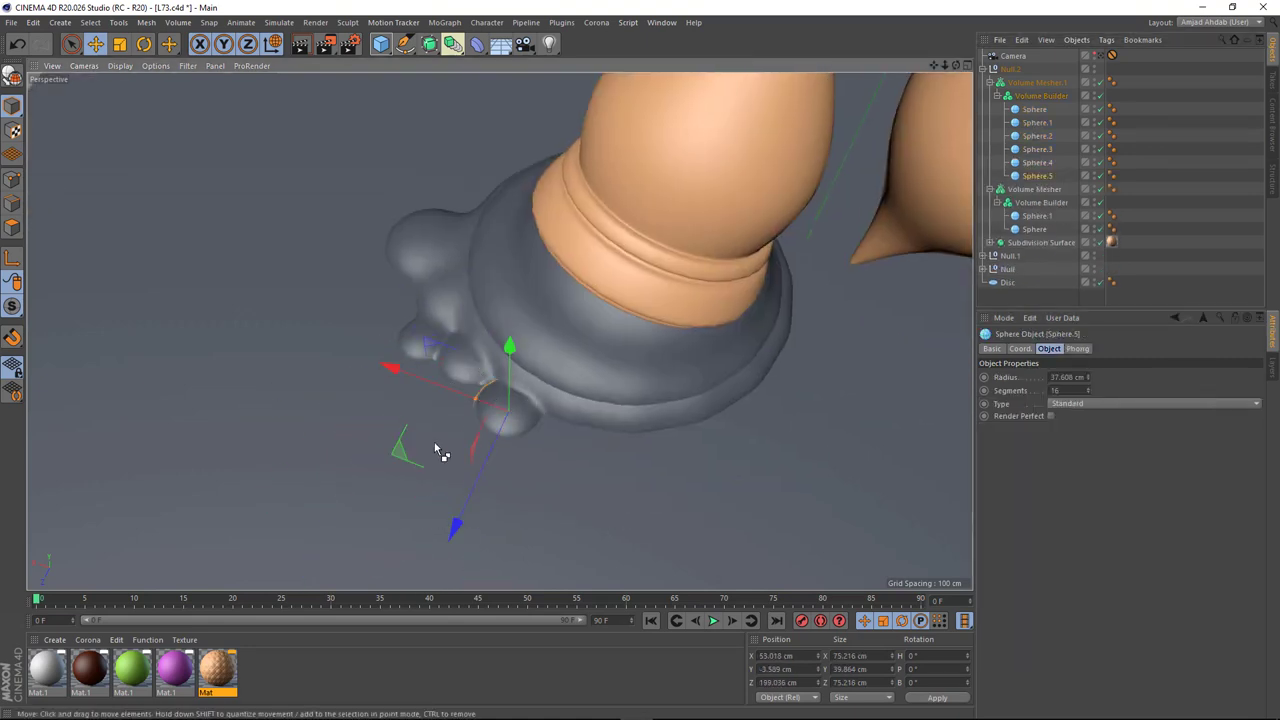
pyautogui.moveTo(350, 455)
pyautogui.keyDown('ctrl'); pyautogui.mouseDown()
pyautogui.moveTo(327, 440)
pyautogui.moveTo(528, 437)
pyautogui.moveTo(475, 490)
pyautogui.moveTo(457, 466)
pyautogui.moveTo(557, 480)
pyautogui.moveTo(651, 437)
pyautogui.moveTo(462, 452)
pyautogui.moveTo(528, 443)
pyautogui.moveTo(371, 508)
pyautogui.moveTo(368, 490)
pyautogui.mouseUp(); pyautogui.keyUp('ctrl')
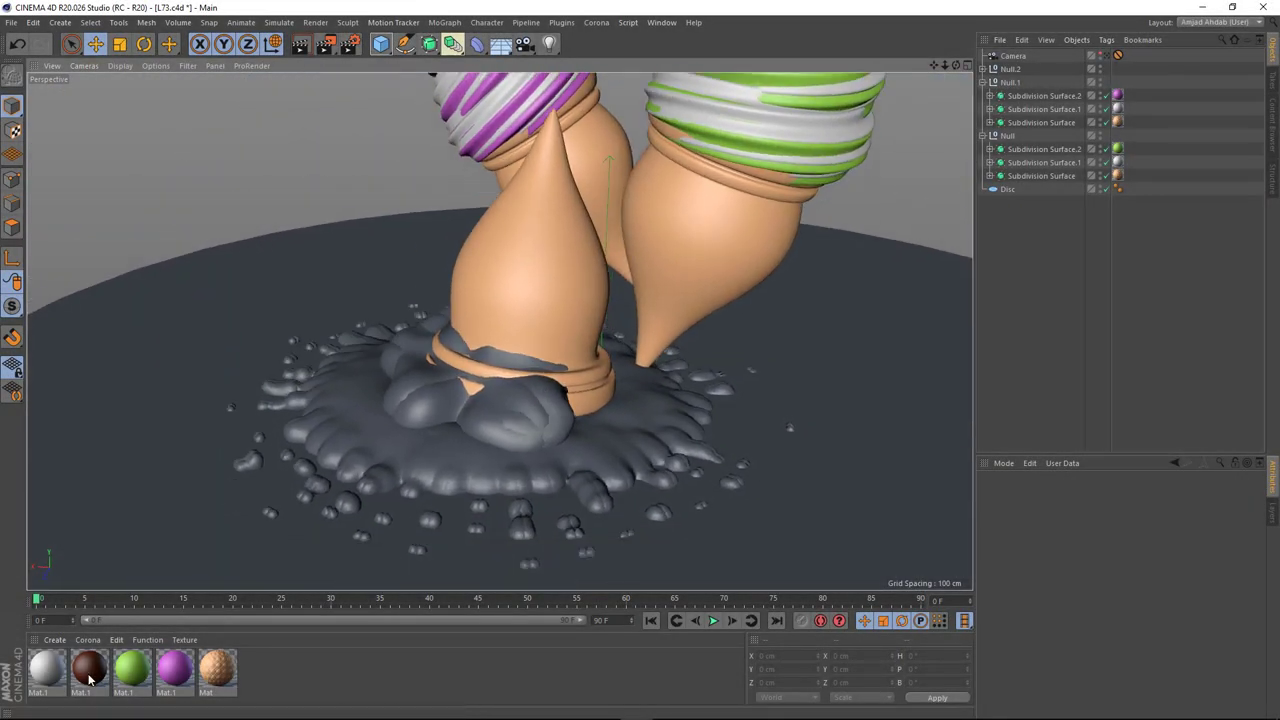
# Step: Duplicate Mat.1, lighten its colour to tan, and apply it to the splash and central blob
pyautogui.keyDown('ctrl'); pyautogui.moveTo(88, 680); pyautogui.dragTo(131, 670); pyautogui.keyUp('ctrl')
pyautogui.doubleClick(131, 670)
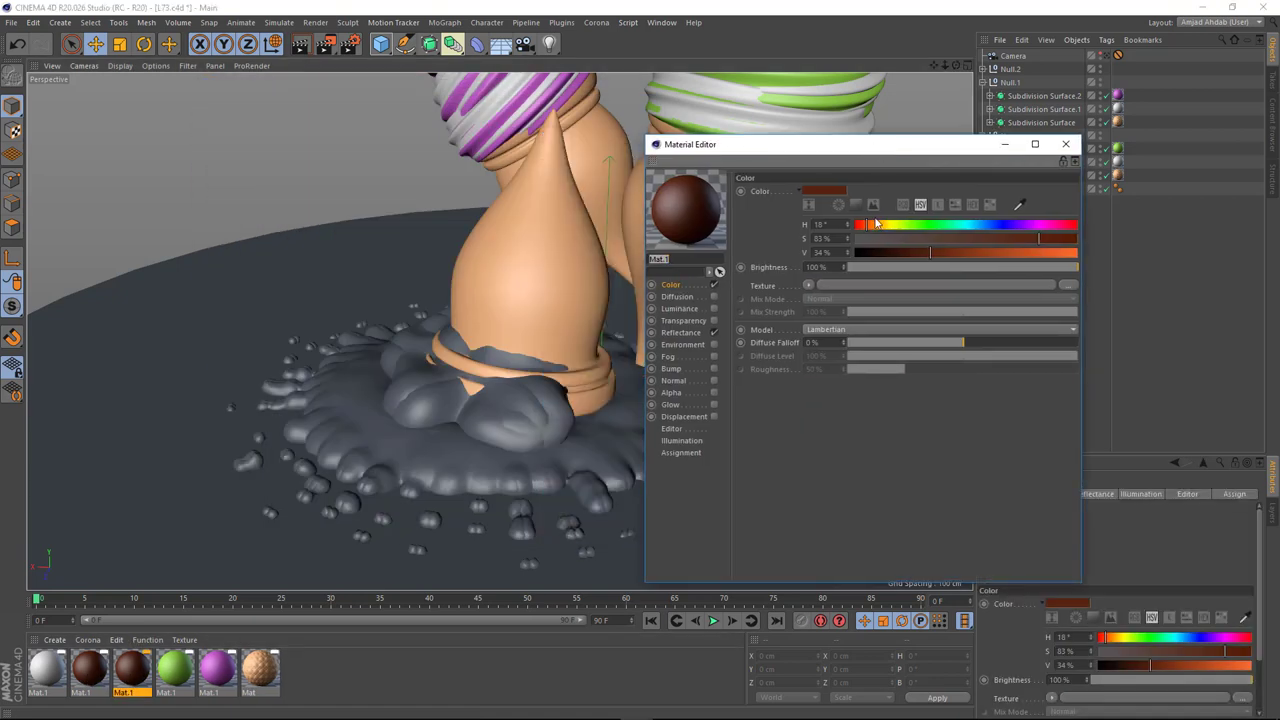
pyautogui.moveTo(934, 252)
pyautogui.mouseDown()
pyautogui.moveTo(1003, 252)
pyautogui.moveTo(878, 226)
pyautogui.mouseUp()
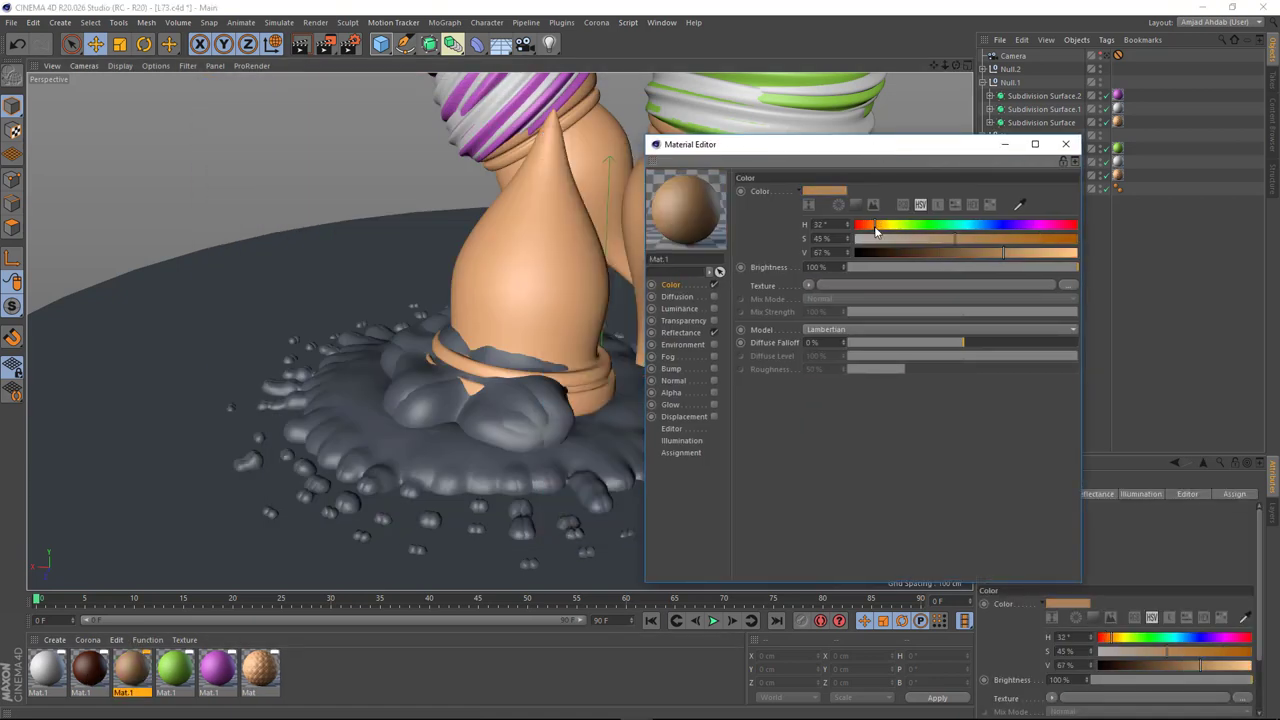
pyautogui.click(1065, 144)
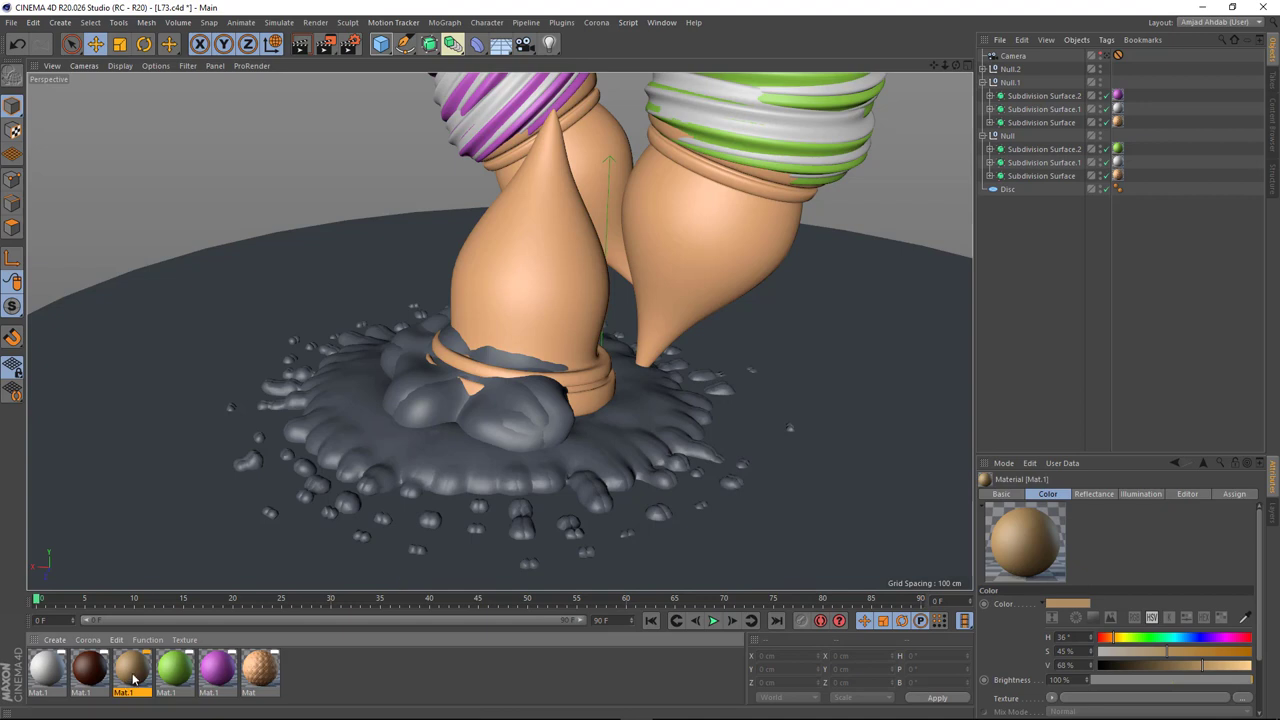
pyautogui.moveTo(412, 564); pyautogui.dragTo(515, 481)
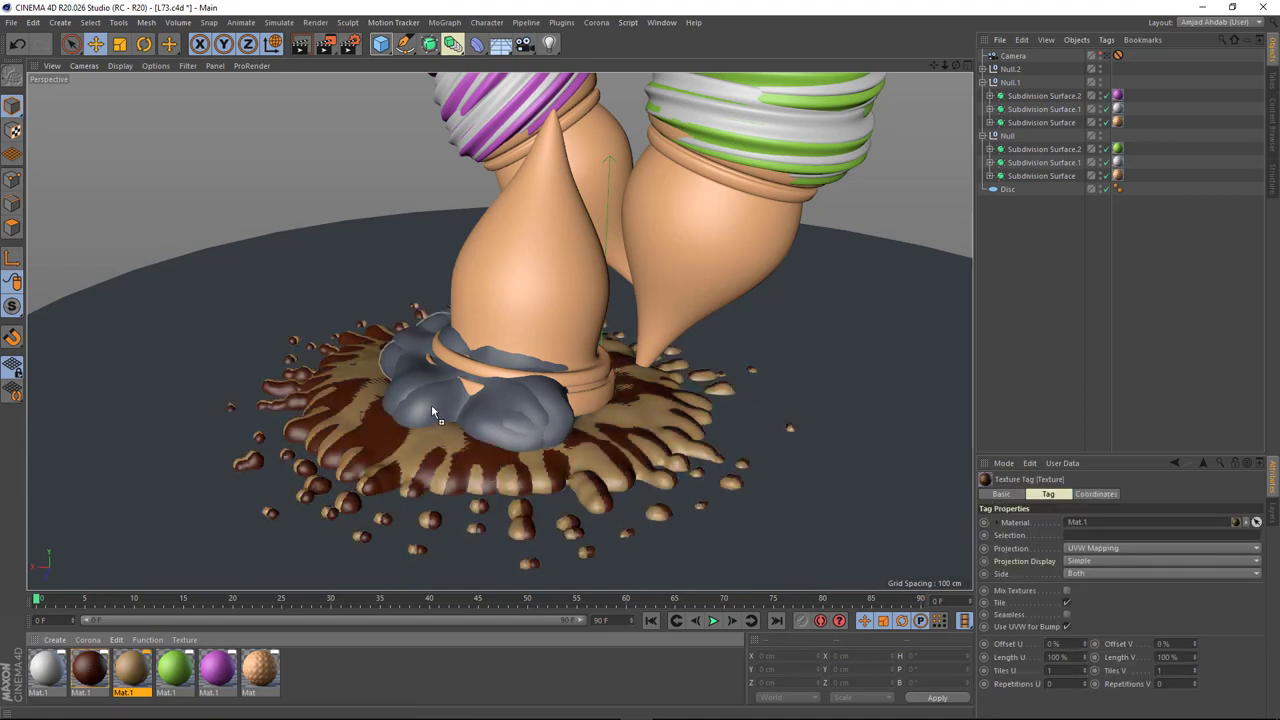
pyautogui.moveTo(131, 668); pyautogui.dragTo(500, 415)
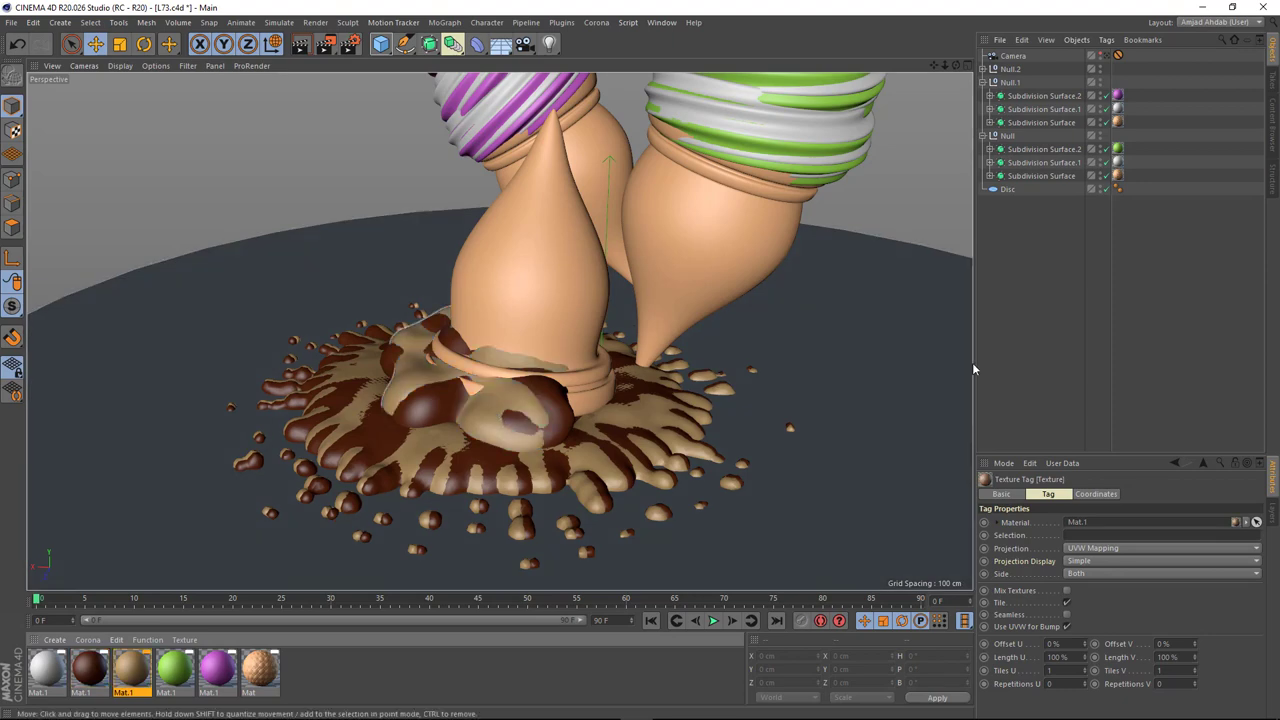
pyautogui.keyDown('alt'); pyautogui.moveTo(600, 330); pyautogui.dragTo(510, 300); pyautogui.keyUp('alt')
pyautogui.click(510, 305)
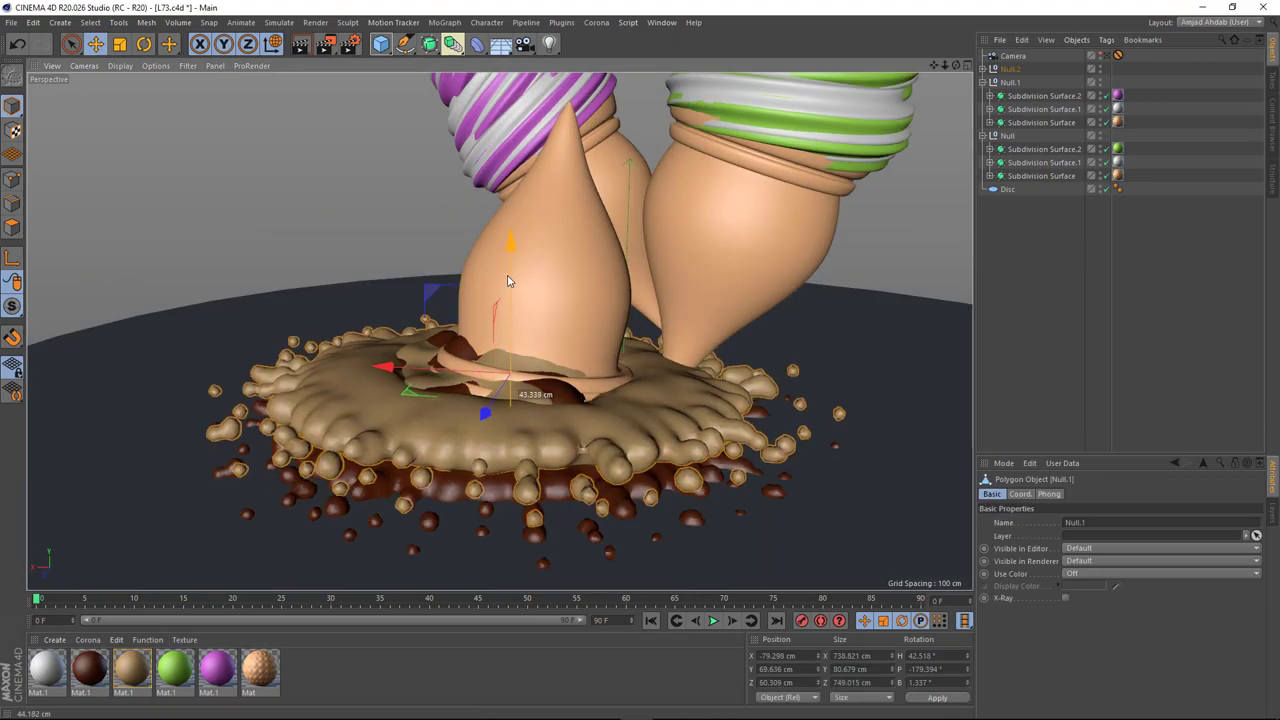
pyautogui.click(17, 45)
pyautogui.click(17, 45)
pyautogui.click(17, 45)
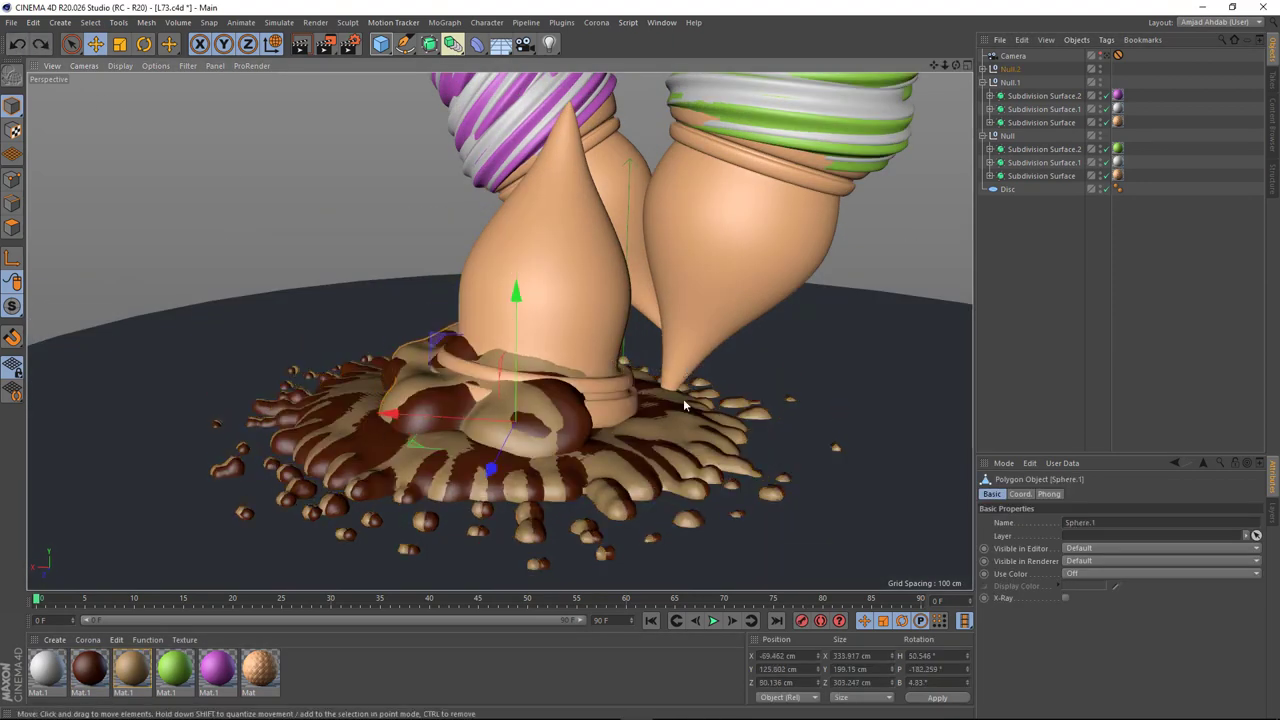
pyautogui.click(983, 69)
pyautogui.click(1014, 347)
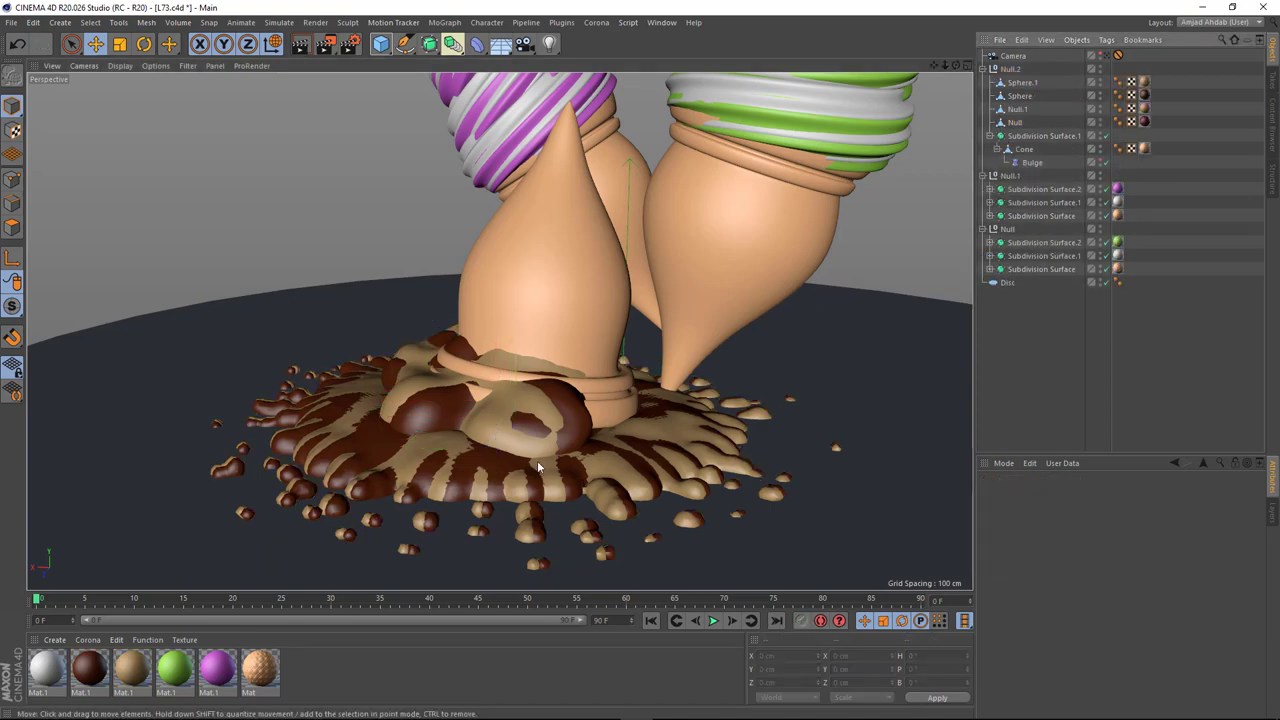
pyautogui.moveTo(537, 460)
pyautogui.keyDown('alt'); pyautogui.mouseDown()
pyautogui.moveTo(503, 440)
pyautogui.moveTo(547, 364)
pyautogui.mouseUp(); pyautogui.keyUp('alt')
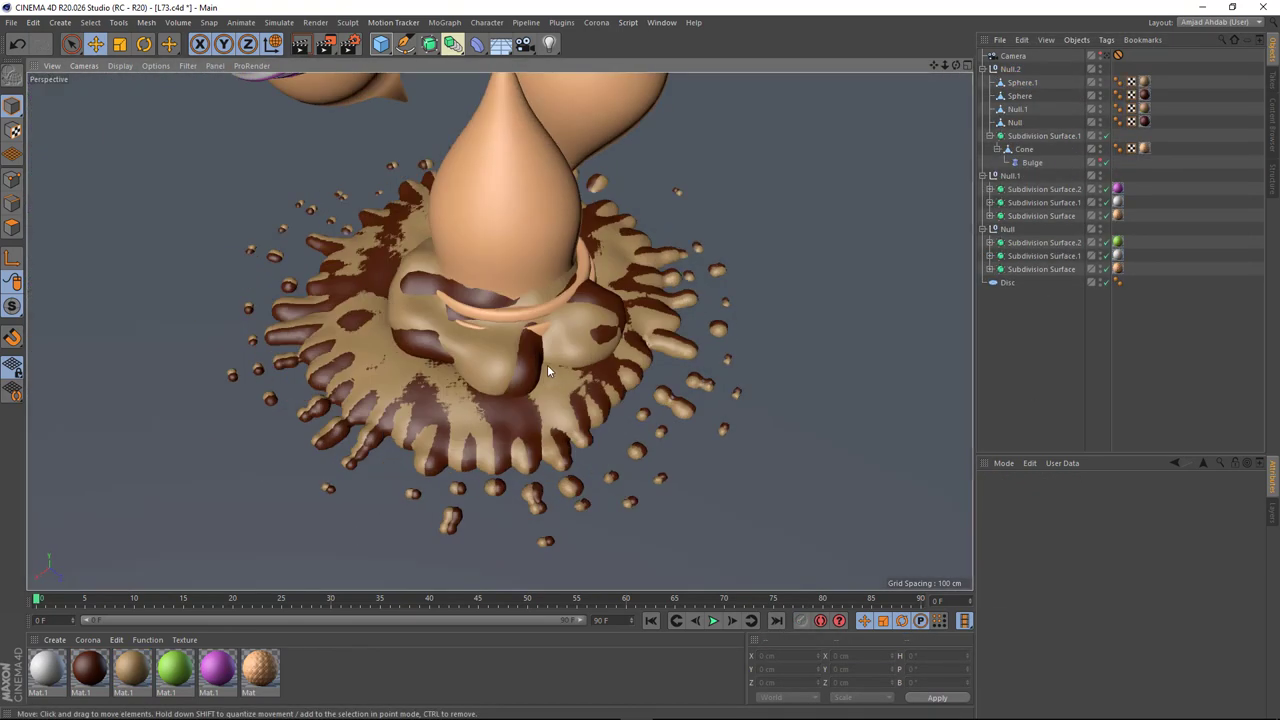
pyautogui.moveTo(326, 43); pyautogui.dragTo(413, 63)
pyautogui.moveTo(708, 152); pyautogui.dragTo(151, 529)
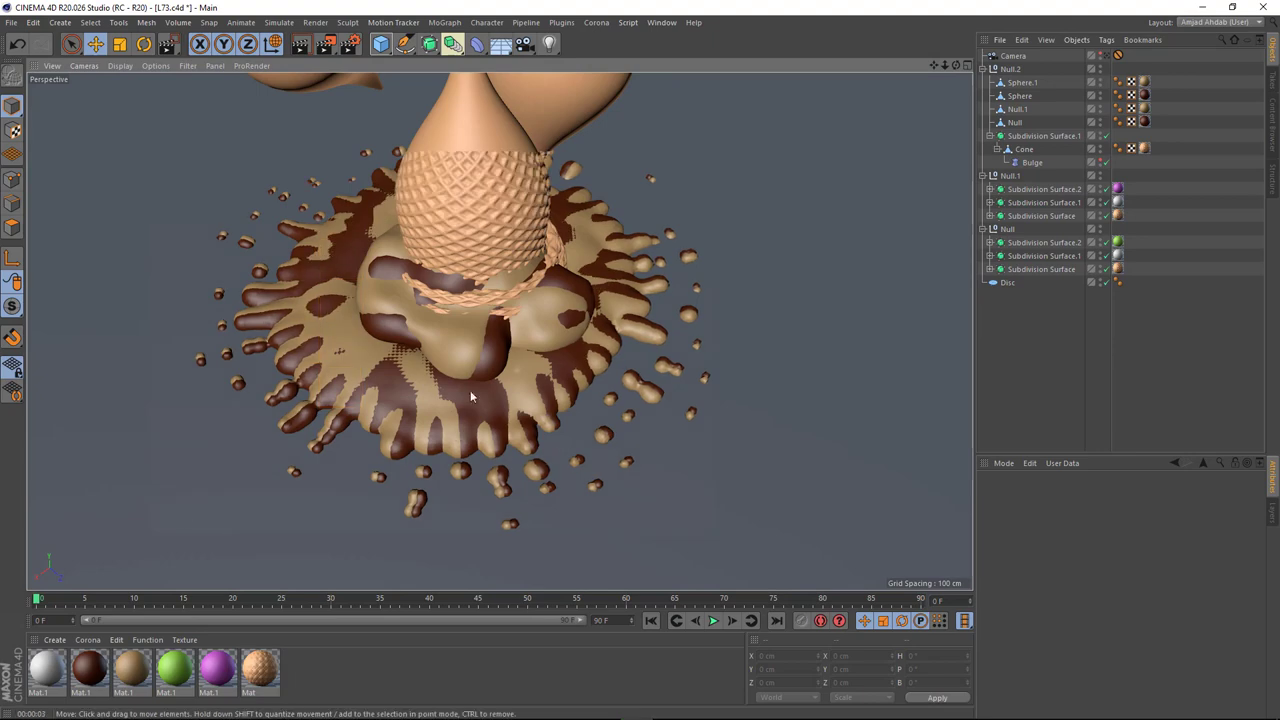
pyautogui.moveTo(452, 400)
pyautogui.keyDown('alt'); pyautogui.mouseDown()
pyautogui.moveTo(381, 396)
pyautogui.moveTo(504, 367)
pyautogui.moveTo(516, 404)
pyautogui.mouseUp(); pyautogui.keyUp('alt')
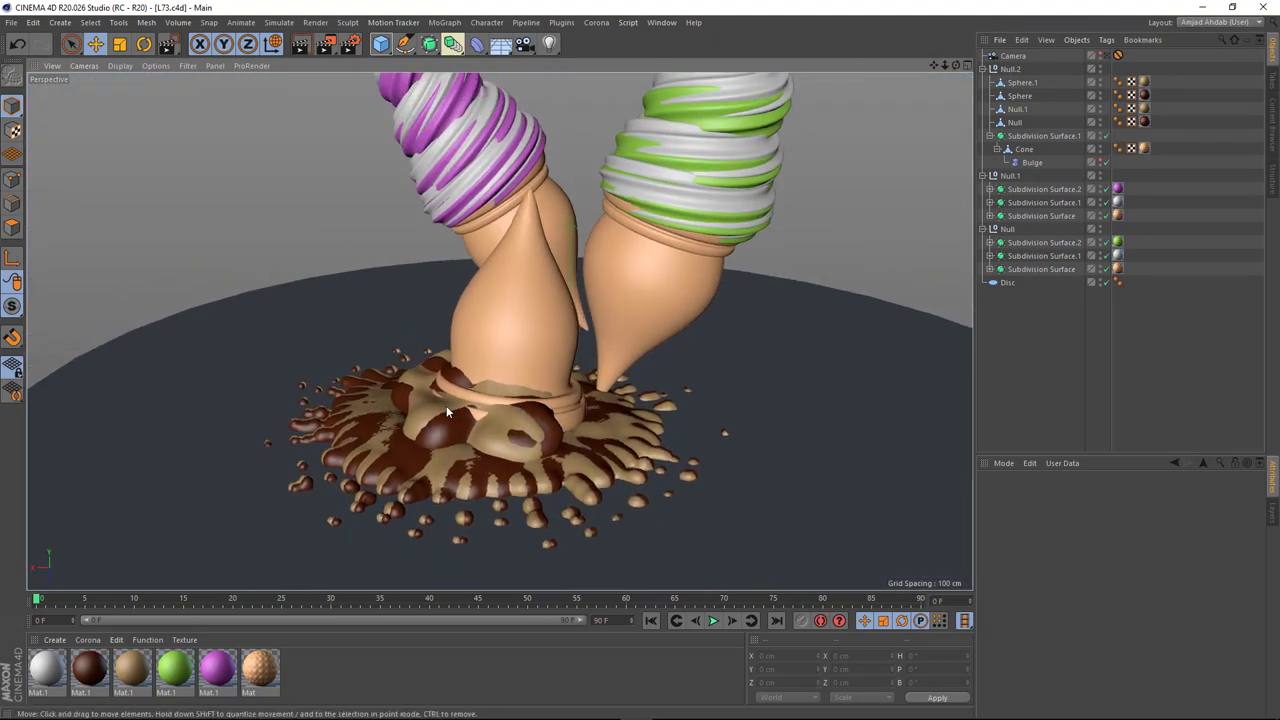
# Step: Add a new Hexahedron-type sphere, view it alone, and shrink it to about 25.6 cm radius
pyautogui.click(981, 68)
pyautogui.click(981, 82)
pyautogui.click(983, 95)
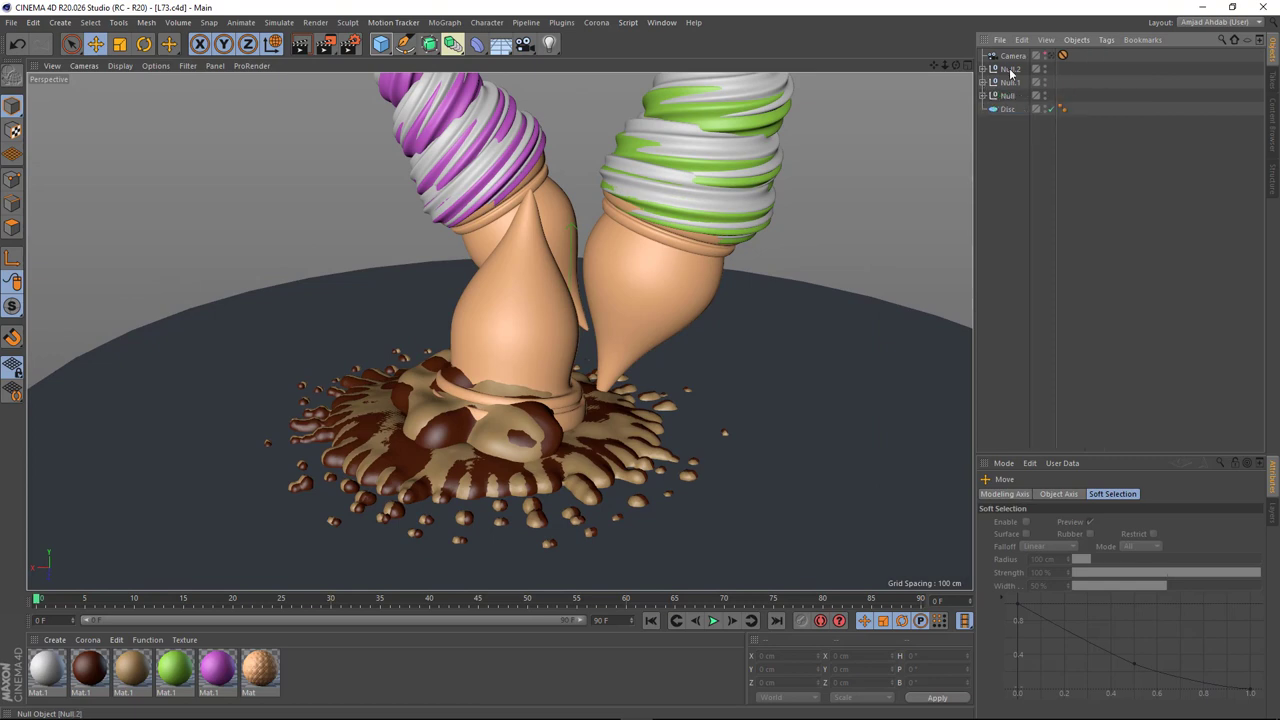
pyautogui.moveTo(381, 43); pyautogui.dragTo(492, 87)
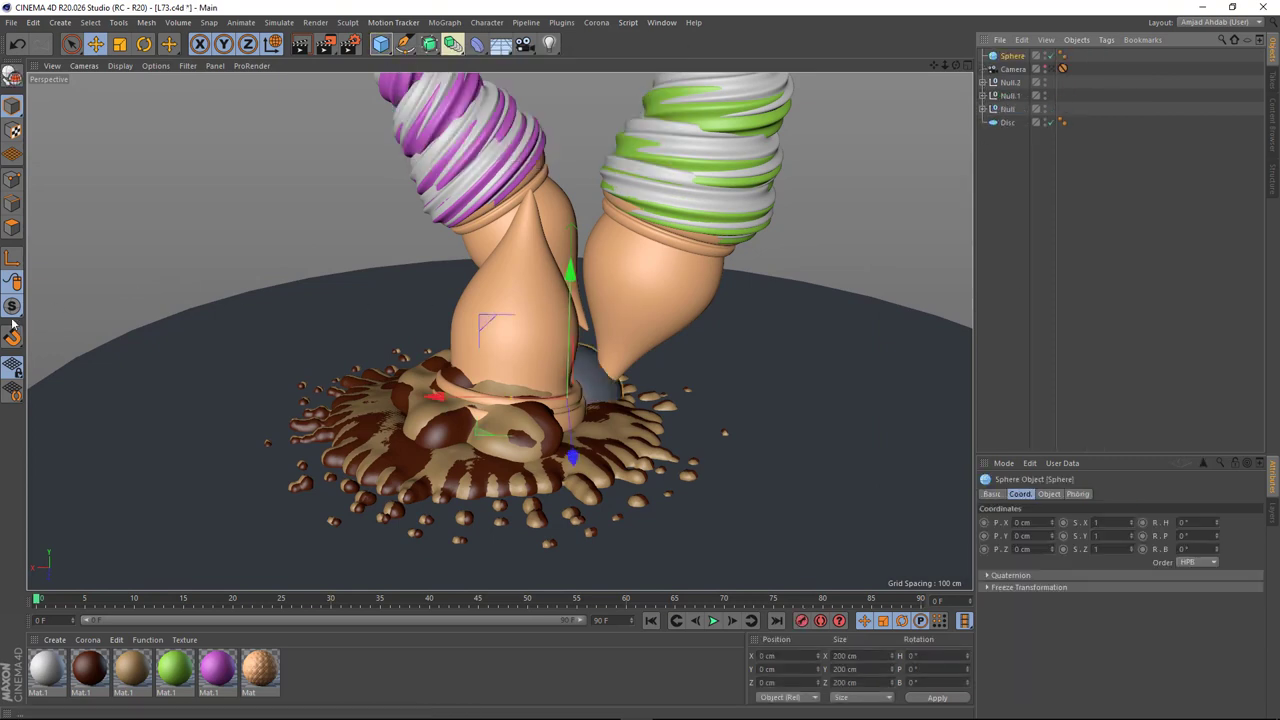
pyautogui.moveTo(12, 322); pyautogui.dragTo(80, 345)
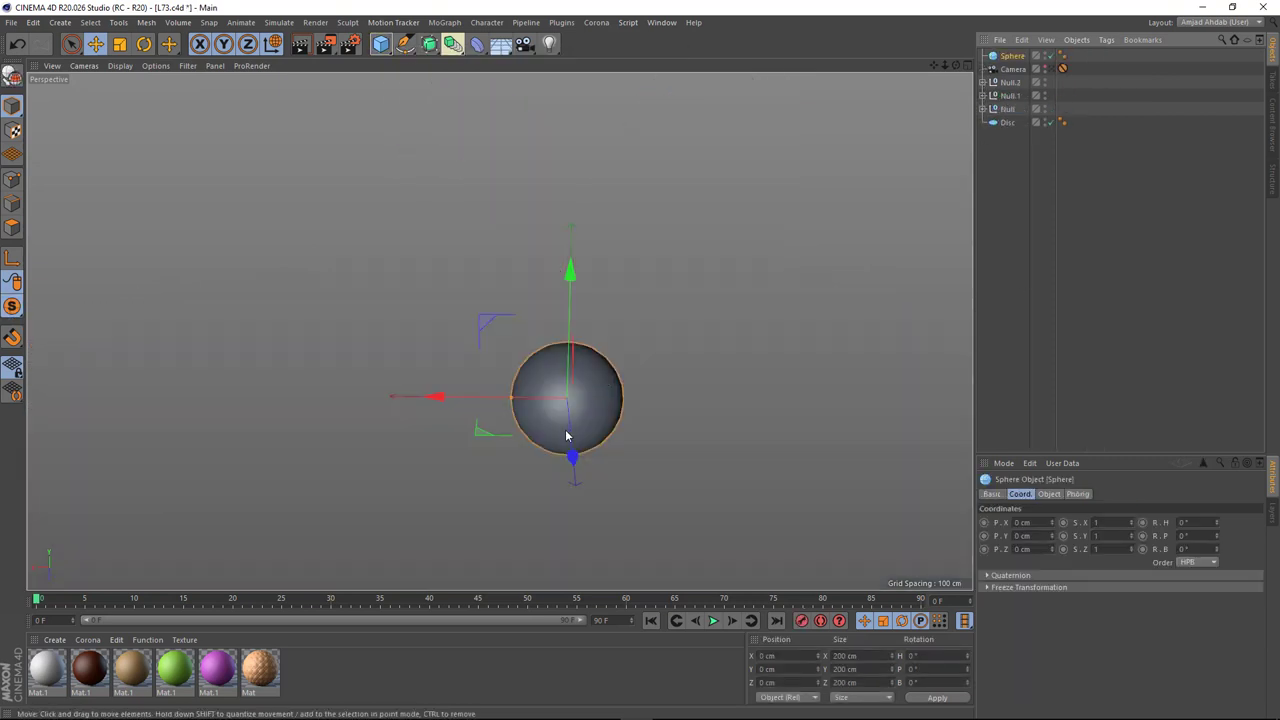
pyautogui.keyDown('alt'); pyautogui.moveTo(531, 371); pyautogui.dragTo(614, 383); pyautogui.keyUp('alt')
pyautogui.click(113, 66)
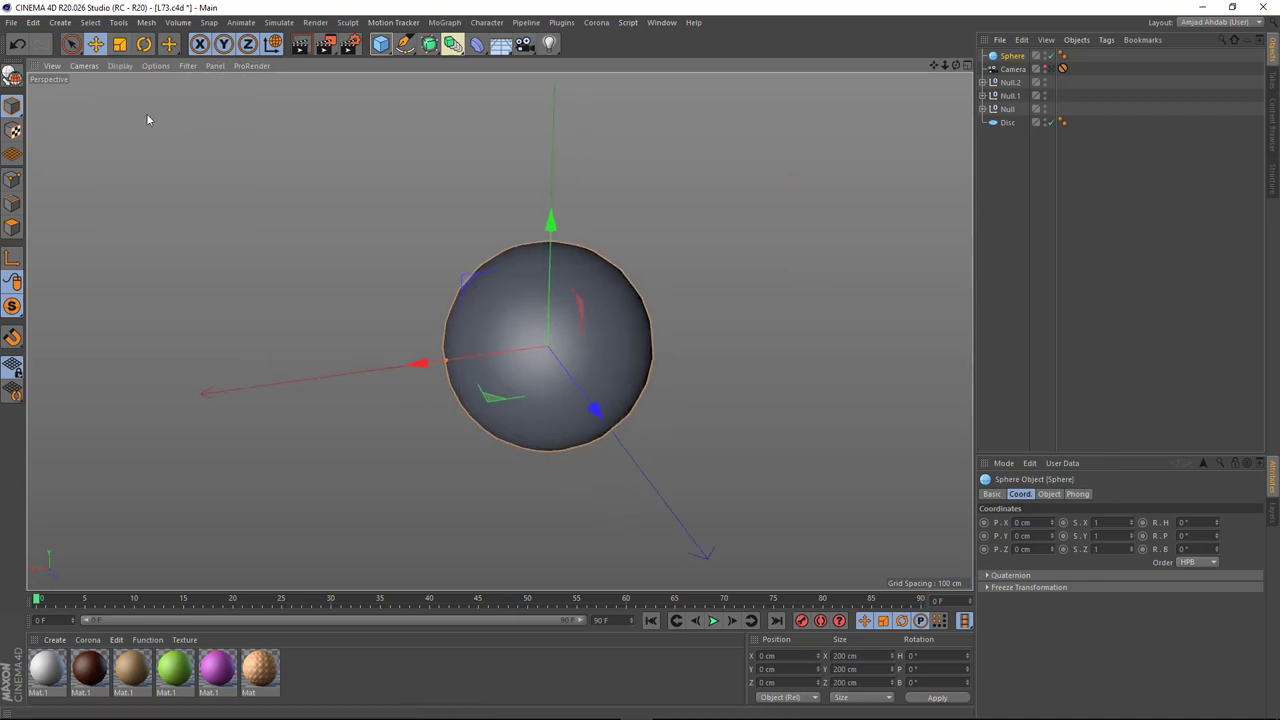
pyautogui.click(1049, 494)
pyautogui.click(1086, 551)
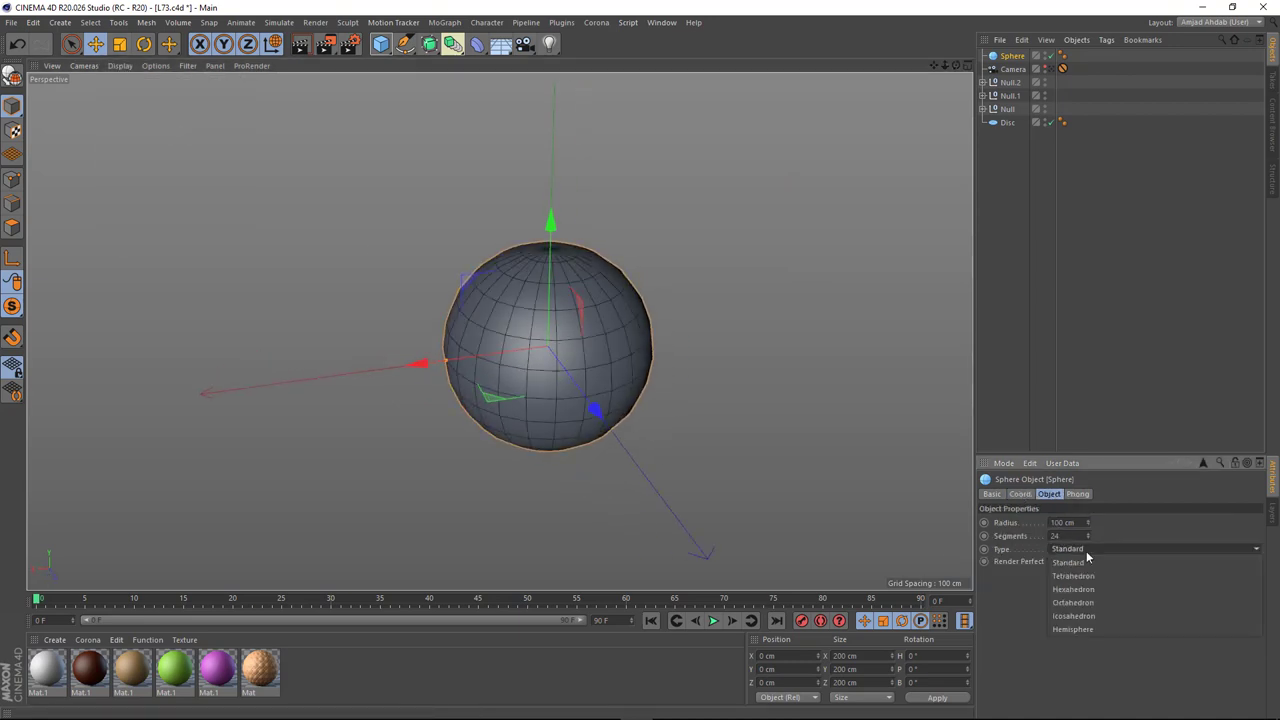
pyautogui.click(1080, 589)
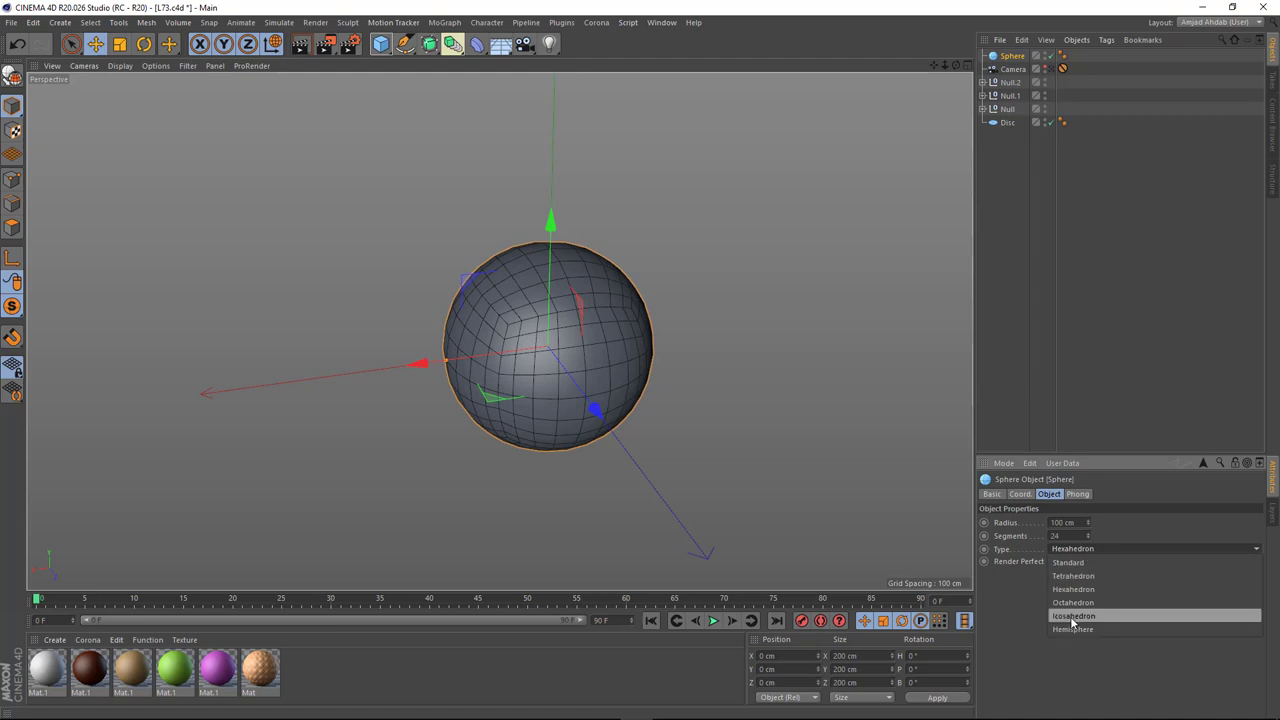
pyautogui.moveTo(480, 400)
pyautogui.keyDown('alt'); pyautogui.mouseDown()
pyautogui.moveTo(391, 394)
pyautogui.moveTo(450, 347)
pyautogui.mouseUp(); pyautogui.keyUp('alt')
# Step: Set the sphere's Scale Y to 0.57 and Scale Z to 0.72 in the Coord tab
pyautogui.scroll(2, 450, 340)
pyautogui.scroll(3, 450, 335)
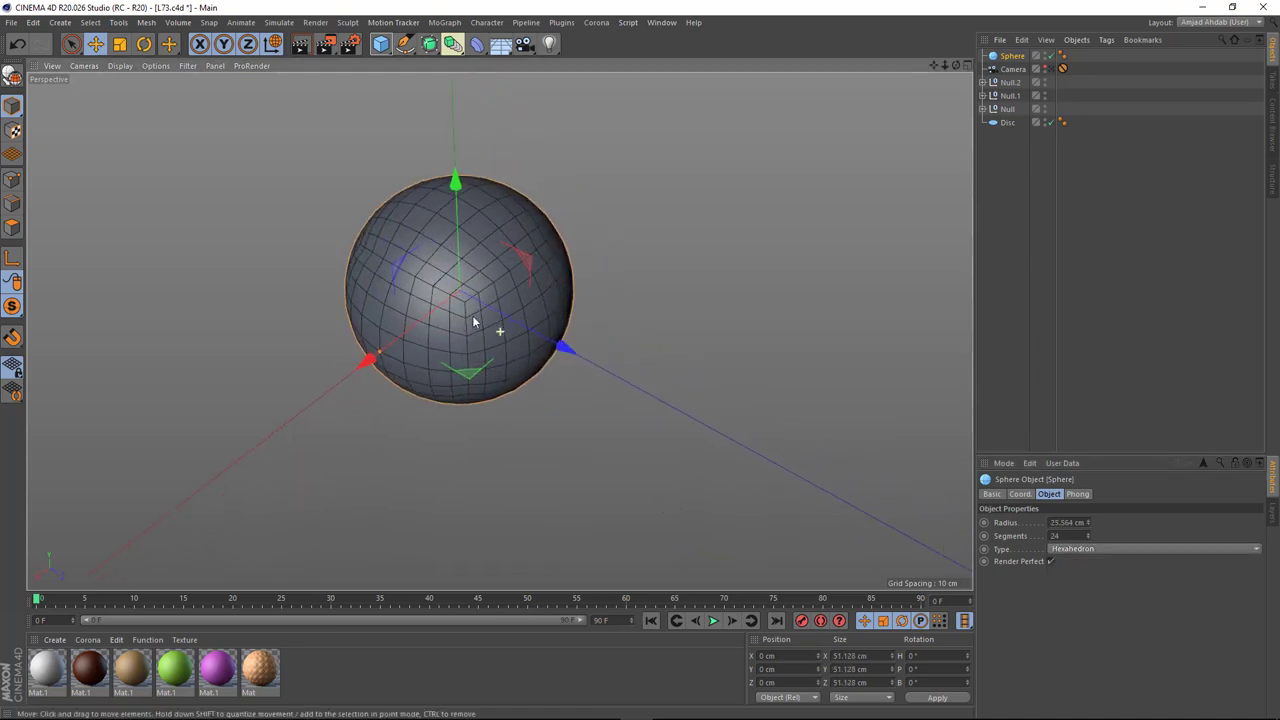
pyautogui.scroll(2, 450, 320)
pyautogui.click(1020, 494)
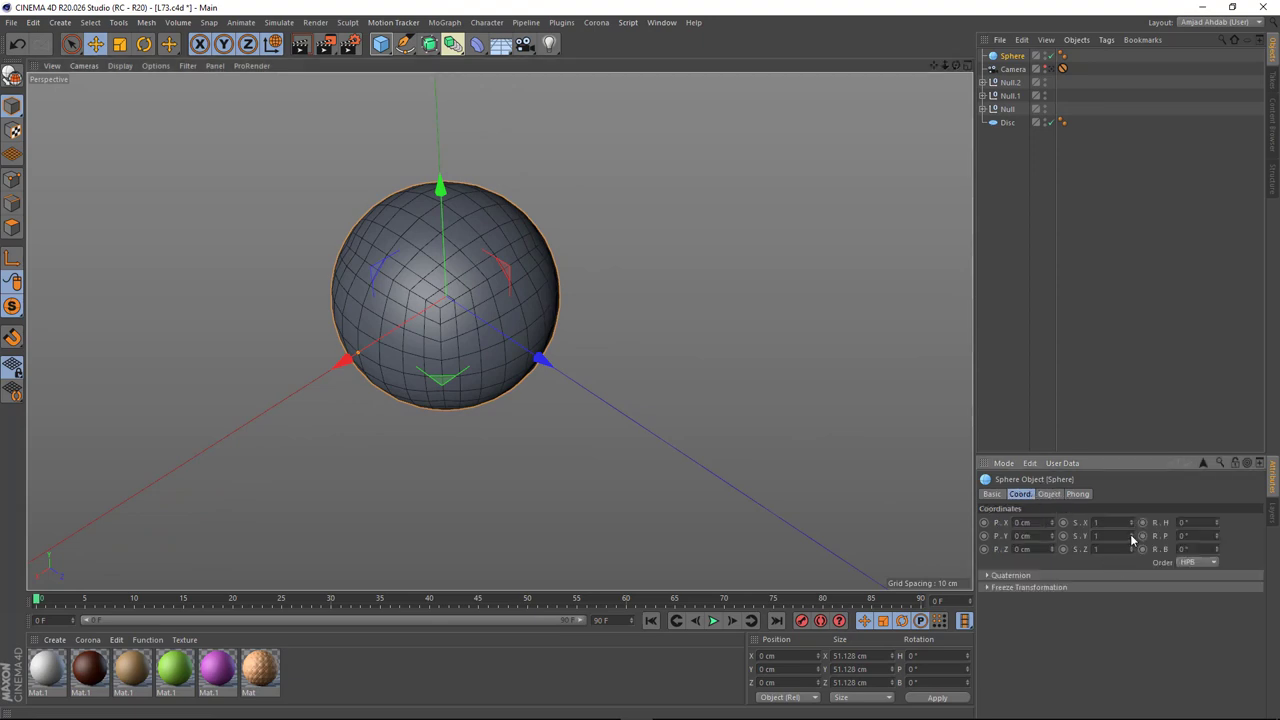
pyautogui.moveTo(1133, 540); pyautogui.dragTo(1055, 540)
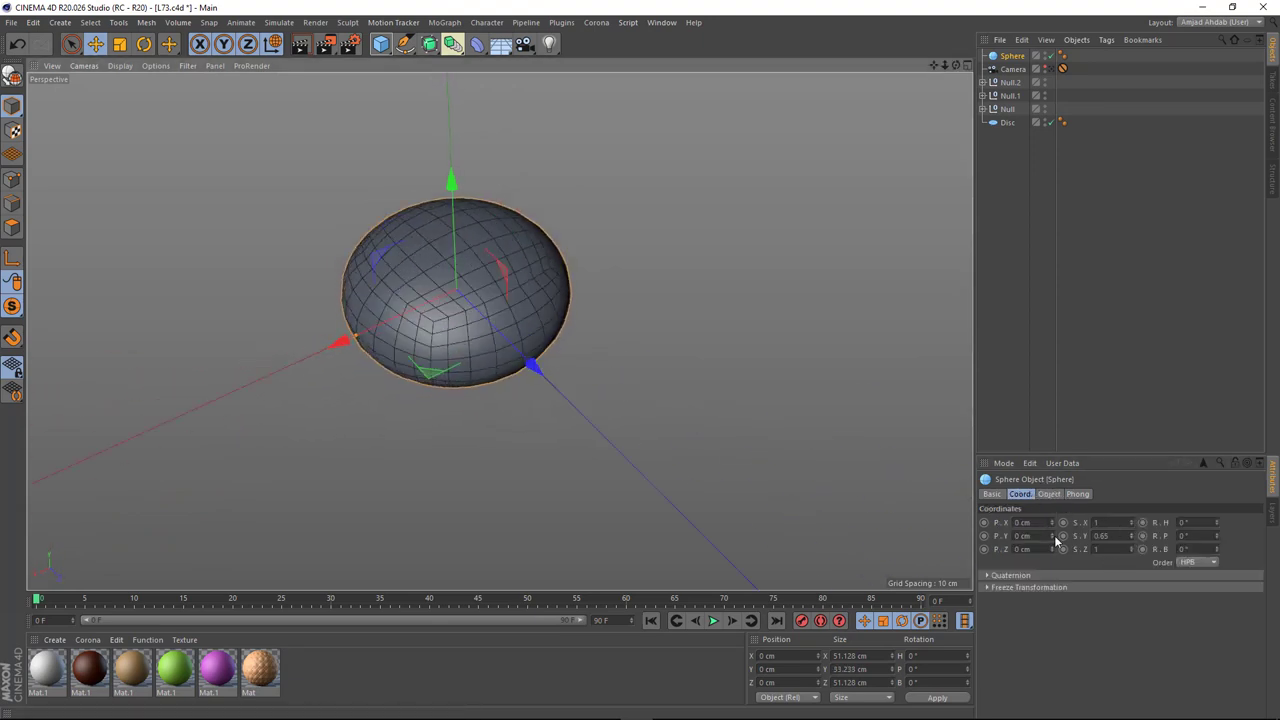
pyautogui.moveTo(1131, 549); pyautogui.dragTo(1085, 549)
pyautogui.keyDown('alt'); pyautogui.moveTo(760, 426); pyautogui.dragTo(577, 394); pyautogui.keyUp('alt')
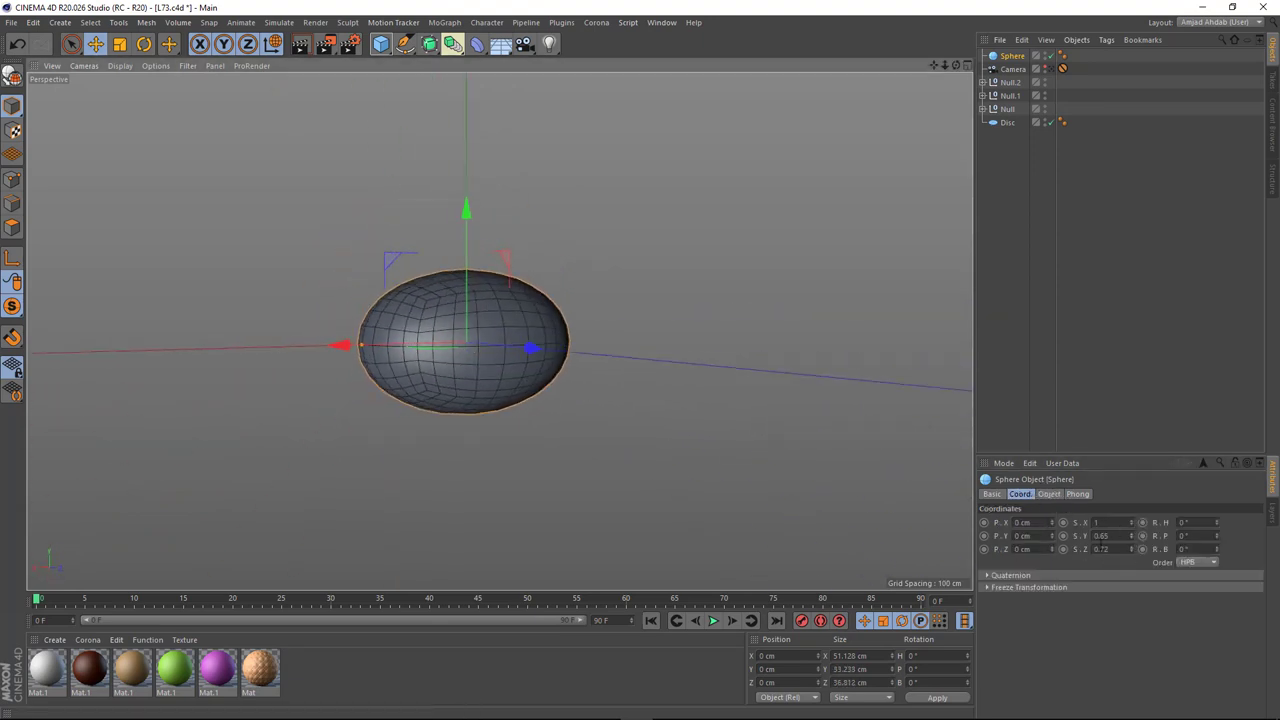
pyautogui.moveTo(1133, 540); pyautogui.dragTo(1115, 540)
pyautogui.keyDown('alt'); pyautogui.moveTo(543, 366); pyautogui.dragTo(463, 386); pyautogui.keyUp('alt')
pyautogui.scroll(3, 463, 386)
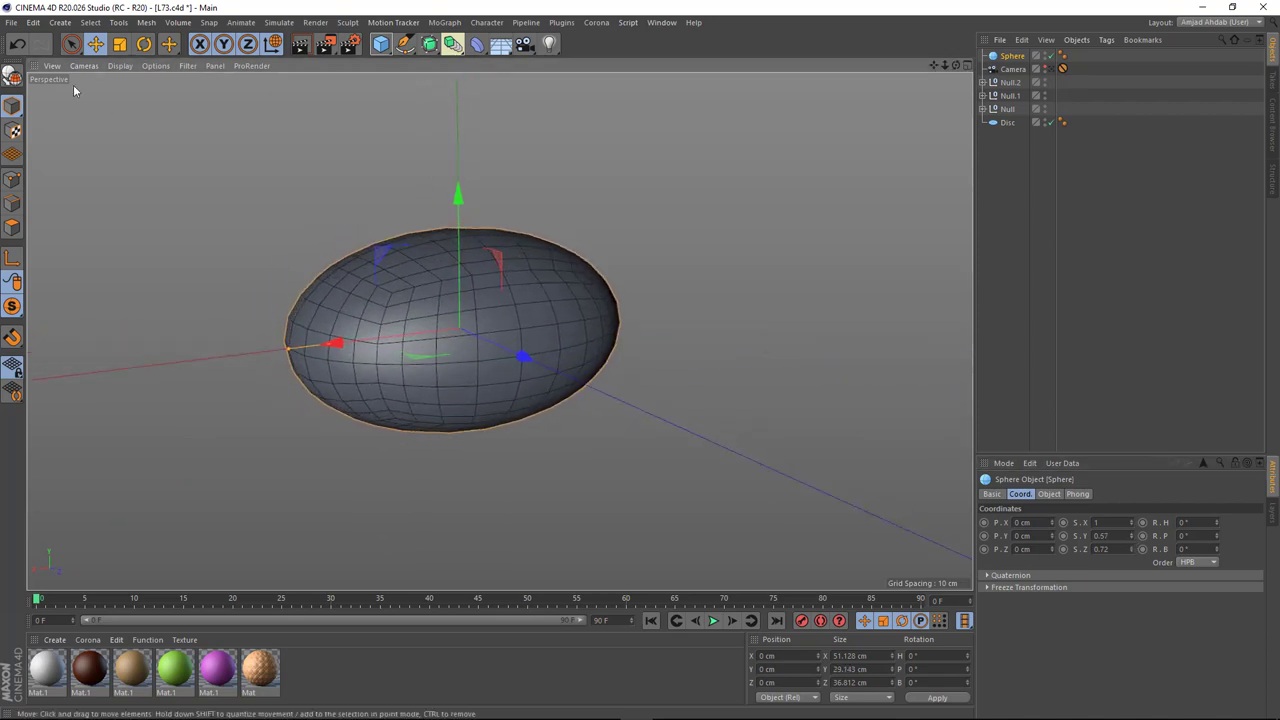
# Step: Make the sphere editable, select its top polygons in the Front view, and scale them down
pyautogui.click(13, 229)
pyautogui.middleClick(361, 450)
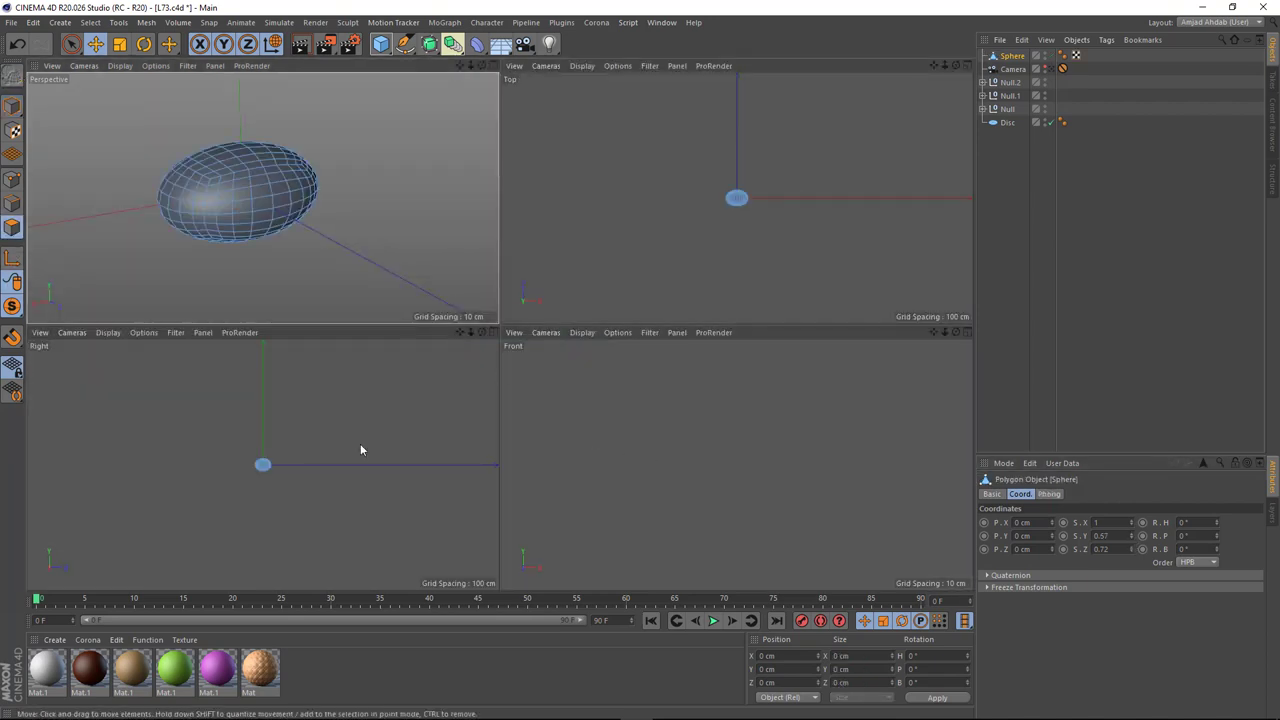
pyautogui.scroll(5, 751, 392)
pyautogui.press('0')
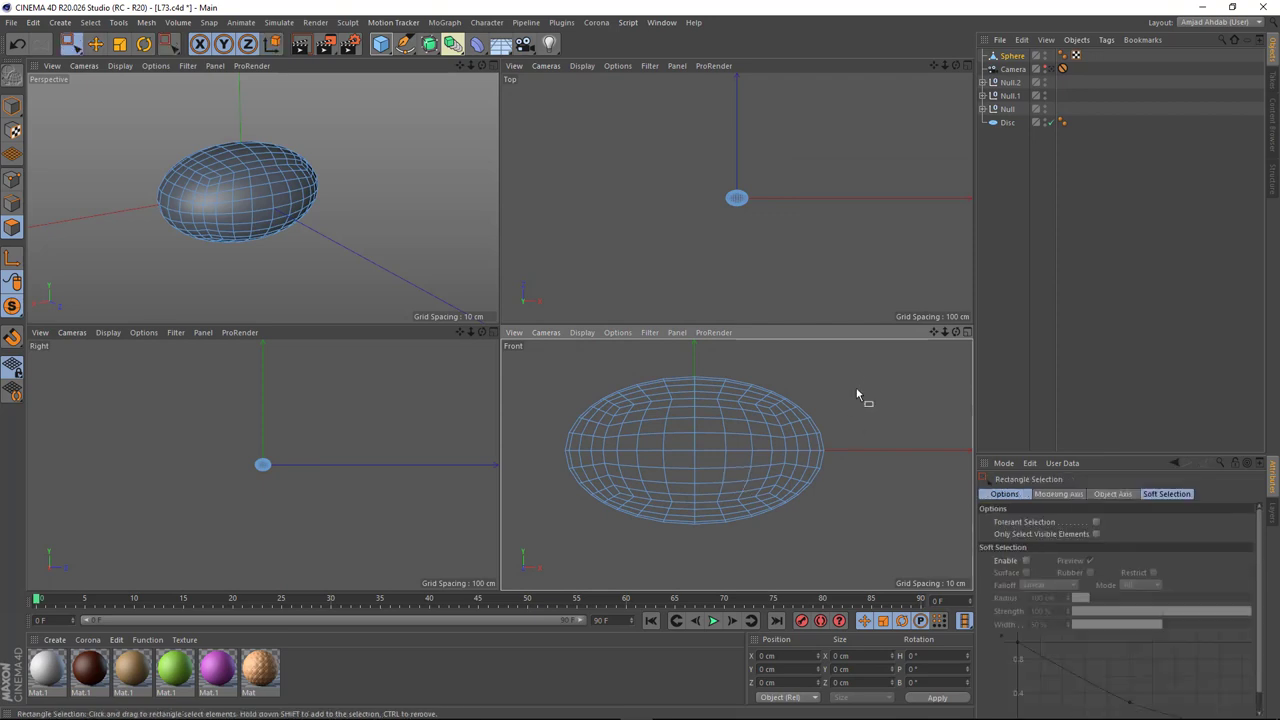
pyautogui.moveTo(858, 368); pyautogui.dragTo(543, 449)
pyautogui.press('e')
pyautogui.moveTo(694, 354); pyautogui.dragTo(697, 376)
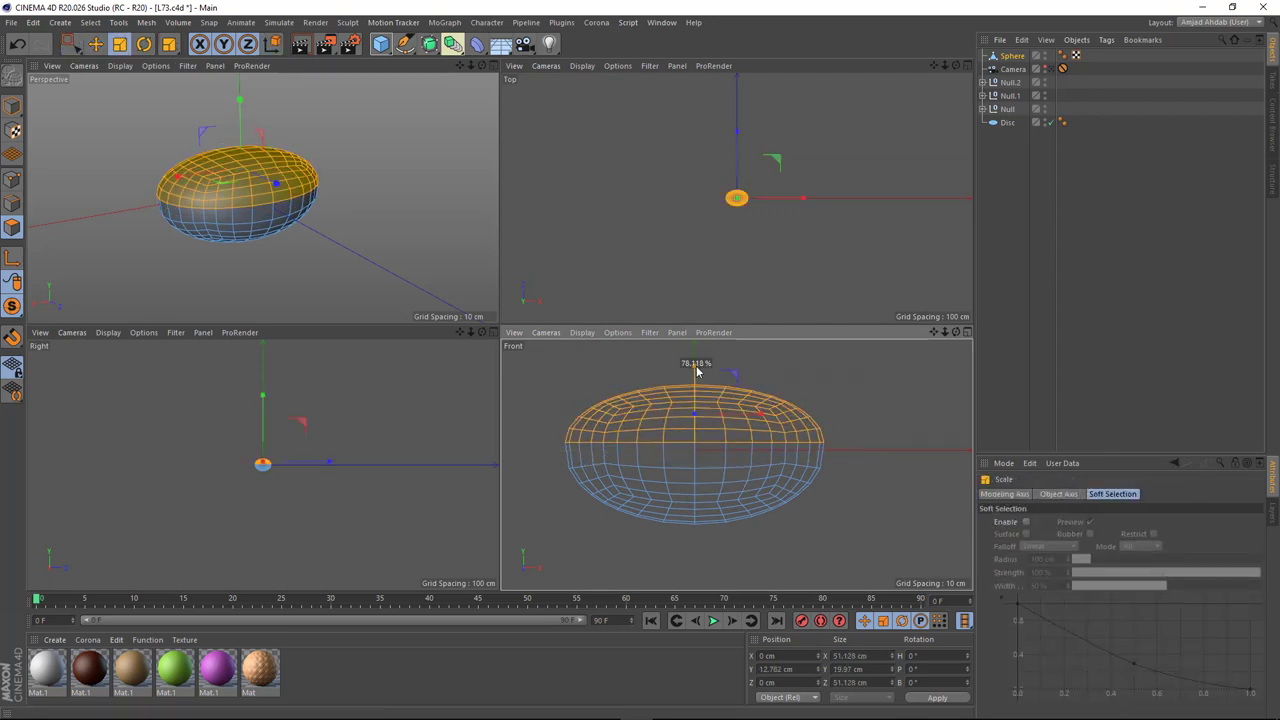
# Step: Reselect the top polygon rows, then move and squash them to flatten the top
pyautogui.press('0')
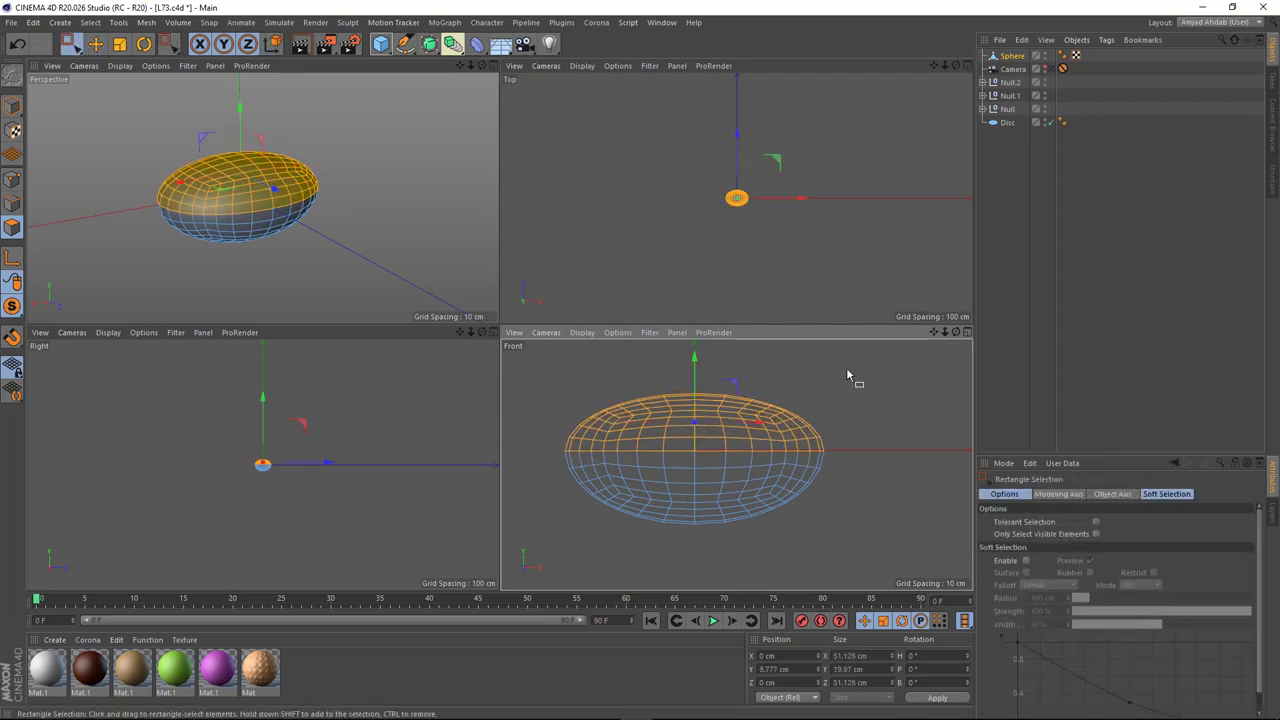
pyautogui.moveTo(846, 367); pyautogui.dragTo(534, 445)
pyautogui.press('e')
pyautogui.moveTo(694, 362); pyautogui.dragTo(696, 382)
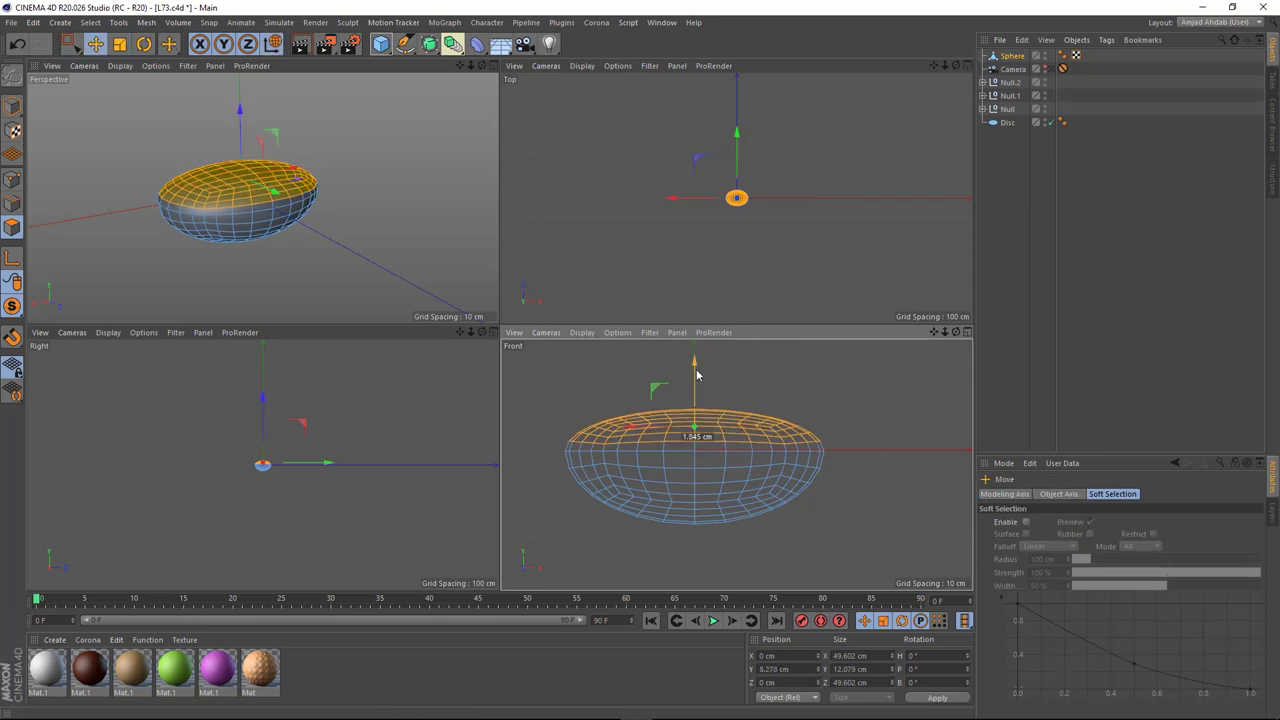
pyautogui.press('0')
pyautogui.moveTo(840, 400); pyautogui.dragTo(540, 425)
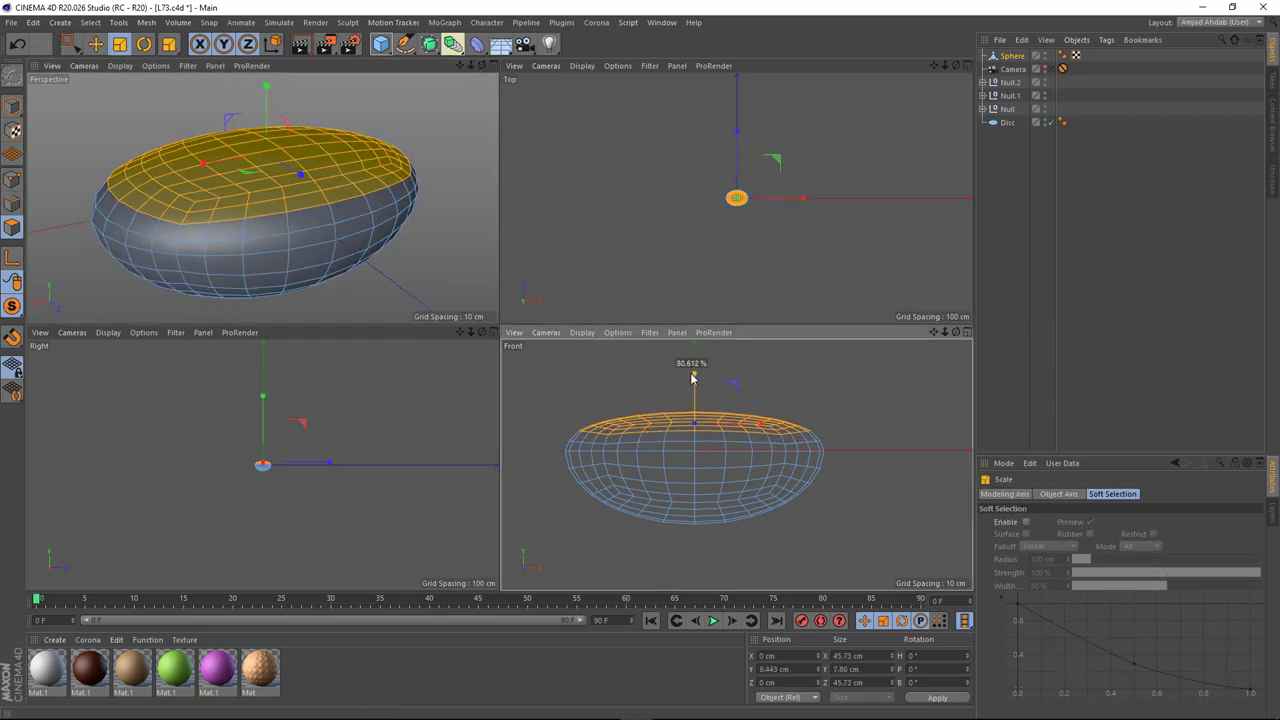
pyautogui.press('e')
pyautogui.moveTo(694, 366); pyautogui.dragTo(697, 378)
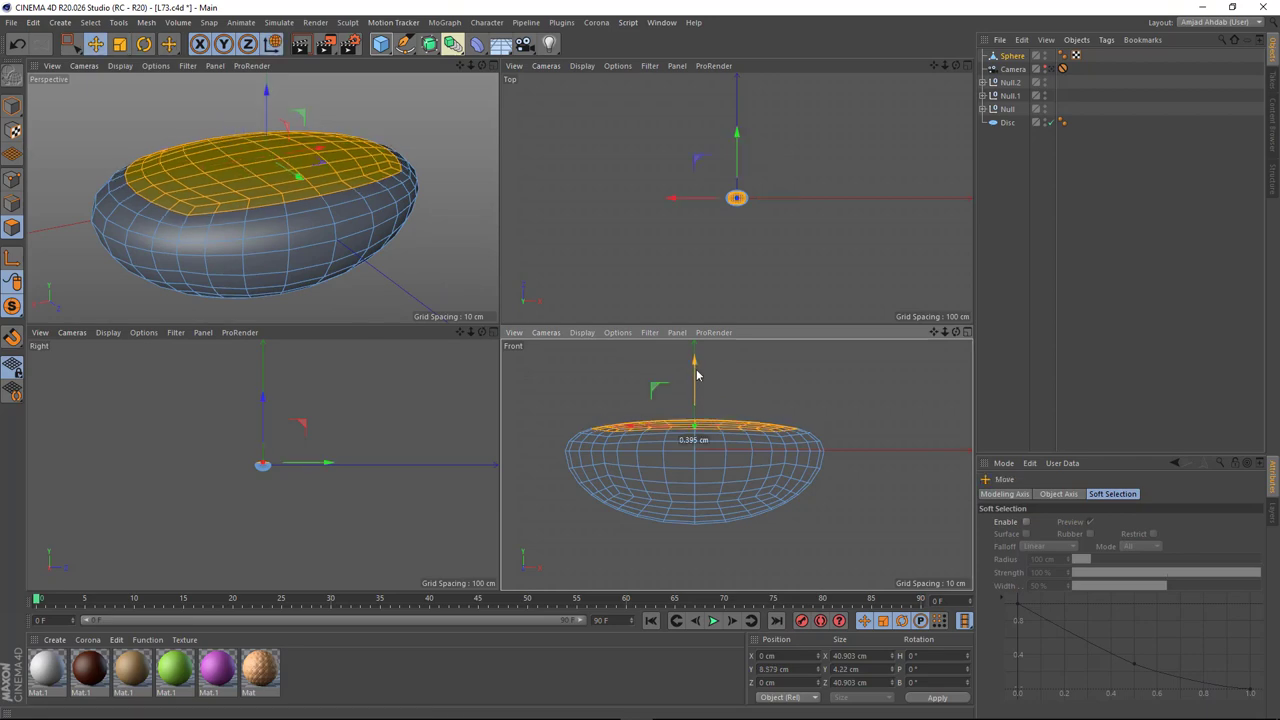
# Step: Return to the full perspective view and wrap the mesh in a Subdivision Surface
pyautogui.middleClick(384, 242)
pyautogui.keyDown('alt'); pyautogui.moveTo(457, 280); pyautogui.dragTo(449, 286); pyautogui.keyUp('alt')
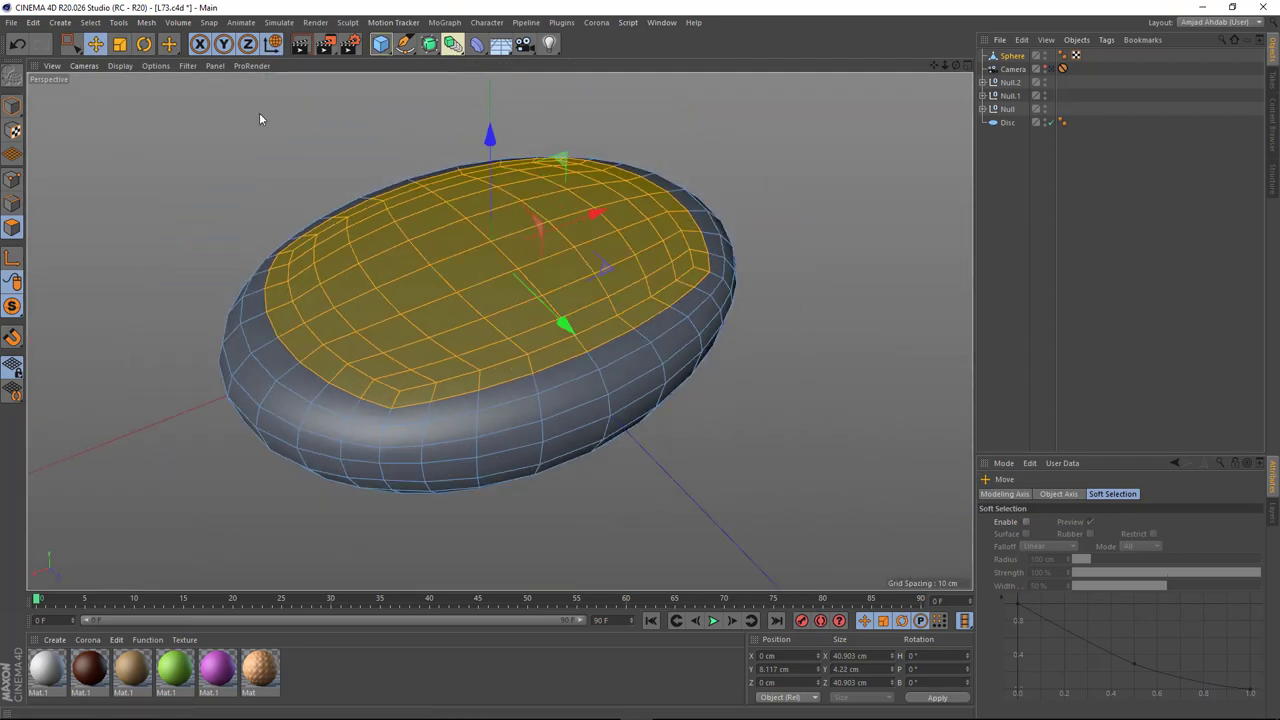
pyautogui.keyDown('alt'); pyautogui.click(429, 43); pyautogui.keyUp('alt')
# Step: Select the sphere's middle edge loop, then push it down and scale it into a coffee-bean groove
pyautogui.click(1018, 68)
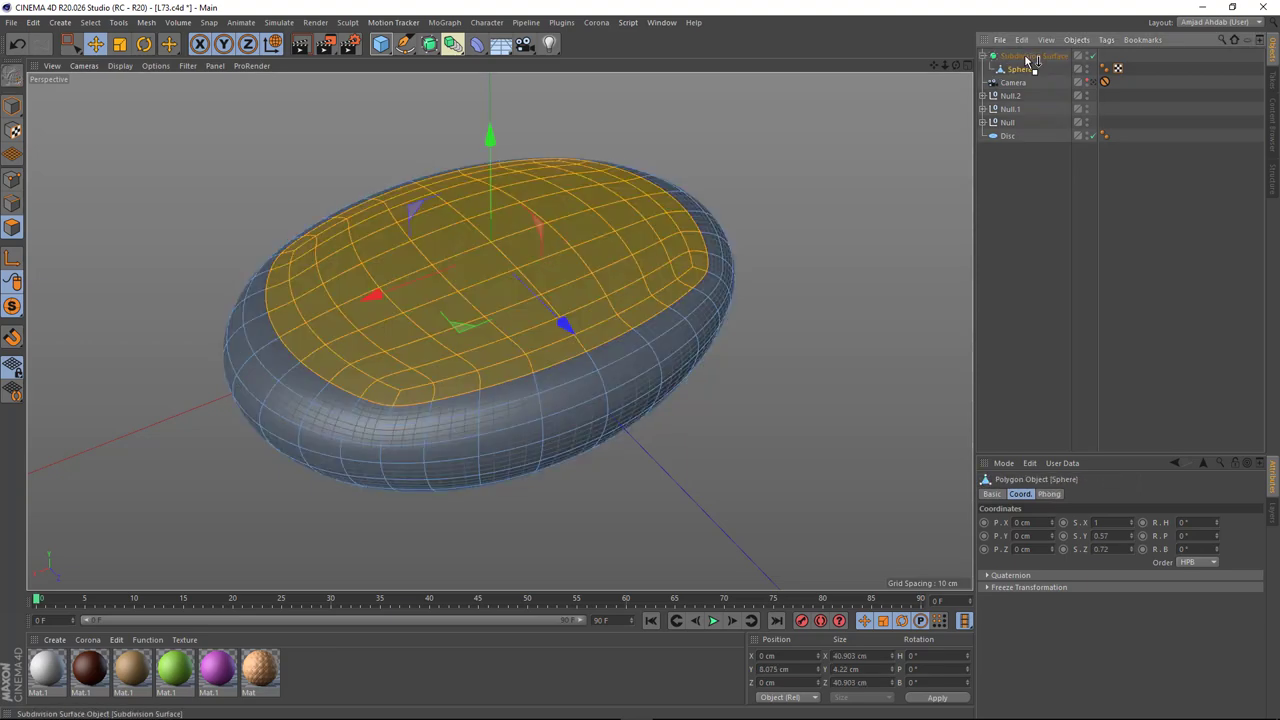
pyautogui.click(9, 205)
pyautogui.scroll(2, 367, 290)
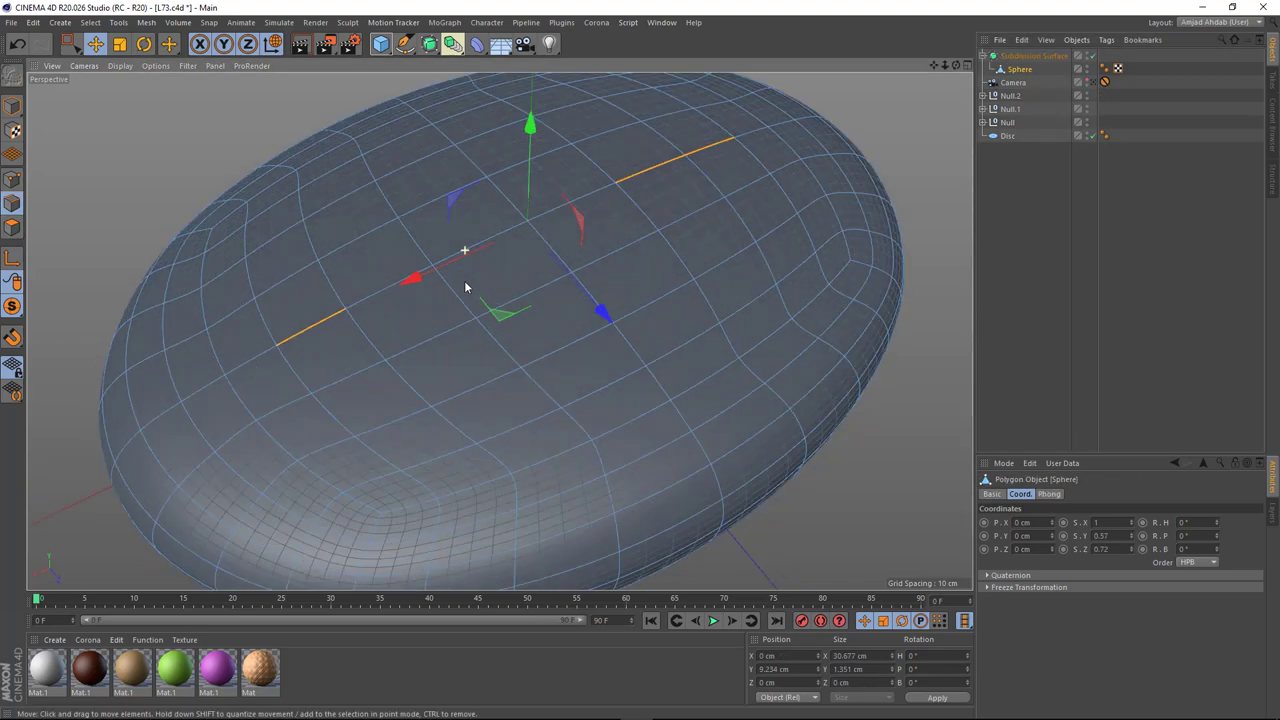
pyautogui.doubleClick(381, 262)
pyautogui.scroll(2, 450, 290)
pyautogui.keyDown('alt'); pyautogui.moveTo(474, 300); pyautogui.dragTo(251, 412); pyautogui.keyUp('alt')
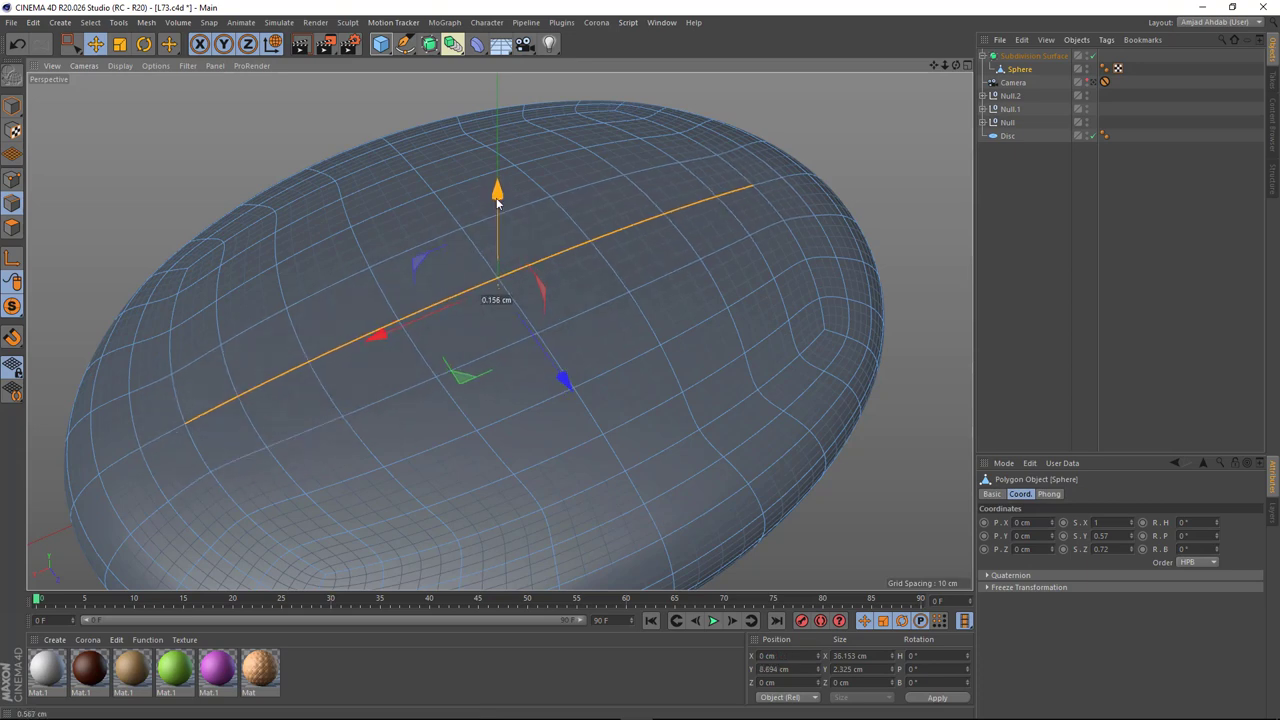
pyautogui.moveTo(497, 203)
pyautogui.mouseDown()
pyautogui.moveTo(525, 226)
pyautogui.moveTo(507, 215)
pyautogui.moveTo(500, 240)
pyautogui.mouseUp()
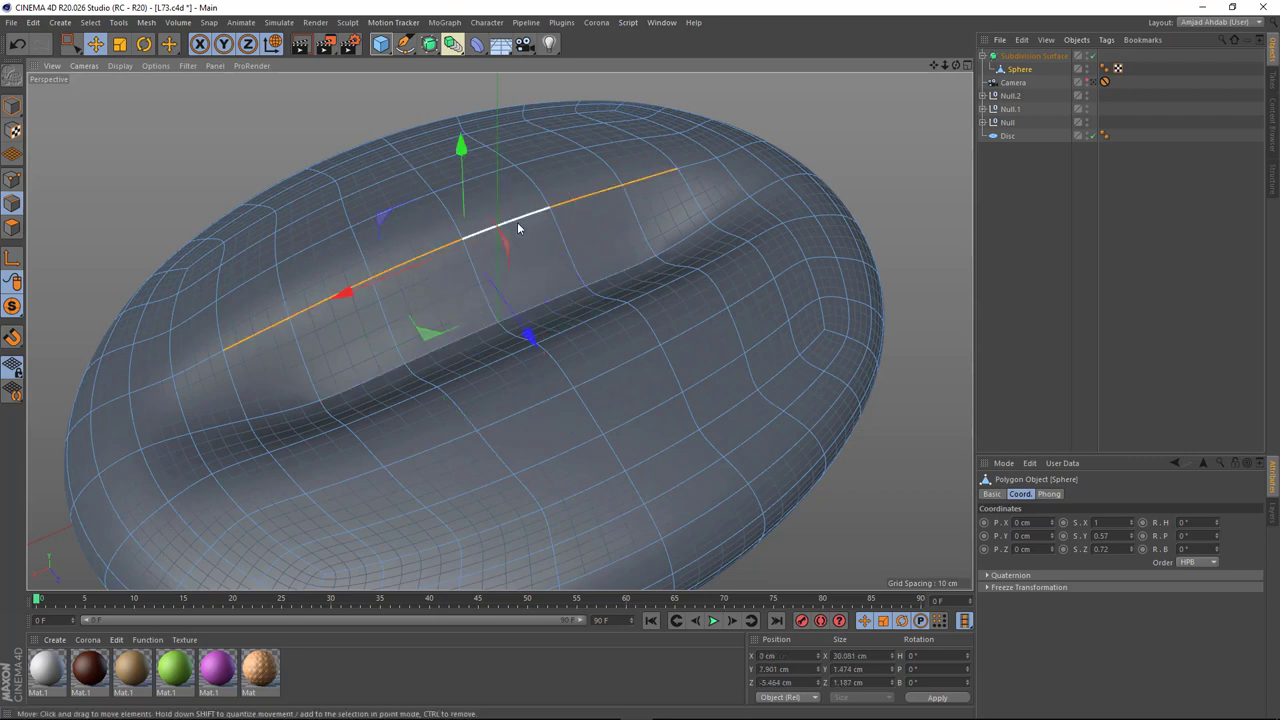
pyautogui.keyDown('alt'); pyautogui.moveTo(517, 228); pyautogui.dragTo(725, 259); pyautogui.keyUp('alt')
pyautogui.press('t')
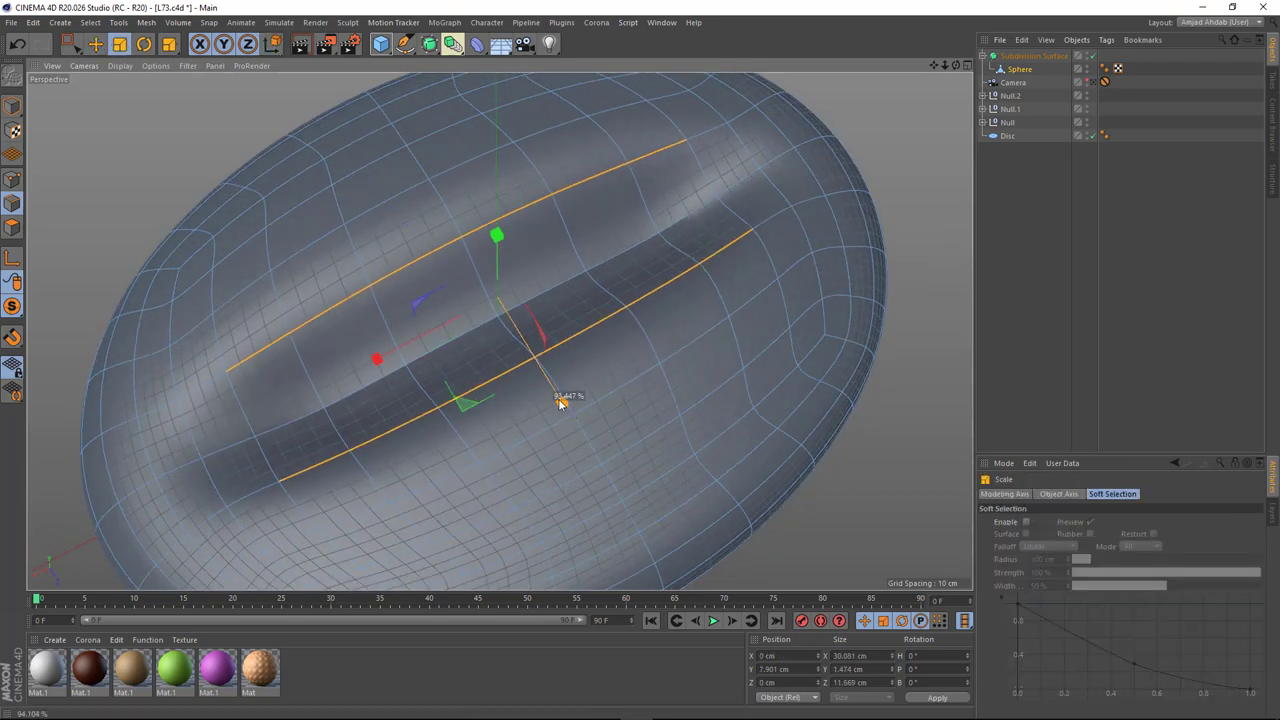
pyautogui.moveTo(563, 397); pyautogui.dragTo(537, 371)
# Step: Switch to smooth shading, set the Phong angle to 80°, and return to Model mode
pyautogui.scroll(-5, 492, 336)
pyautogui.click(120, 65)
pyautogui.click(145, 86)
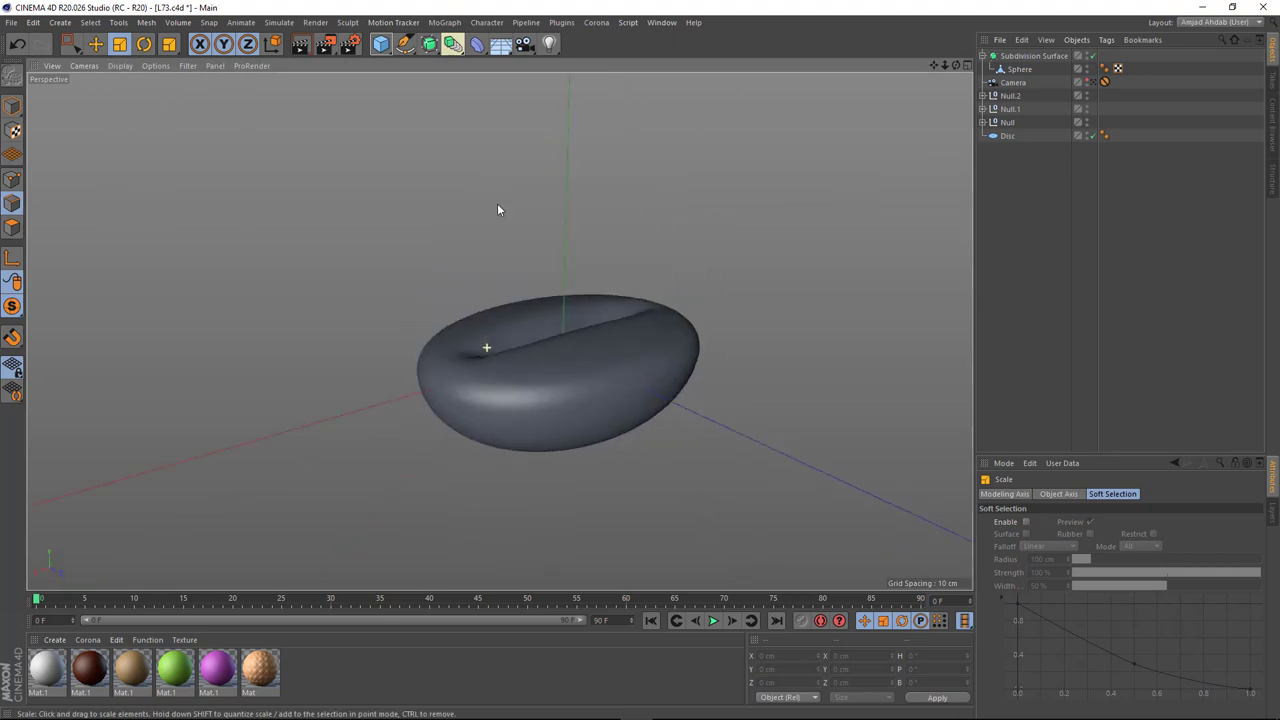
pyautogui.moveTo(497, 203)
pyautogui.keyDown('alt'); pyautogui.mouseDown()
pyautogui.moveTo(288, 357)
pyautogui.moveTo(600, 300)
pyautogui.mouseUp(); pyautogui.keyUp('alt')
pyautogui.click(1104, 68)
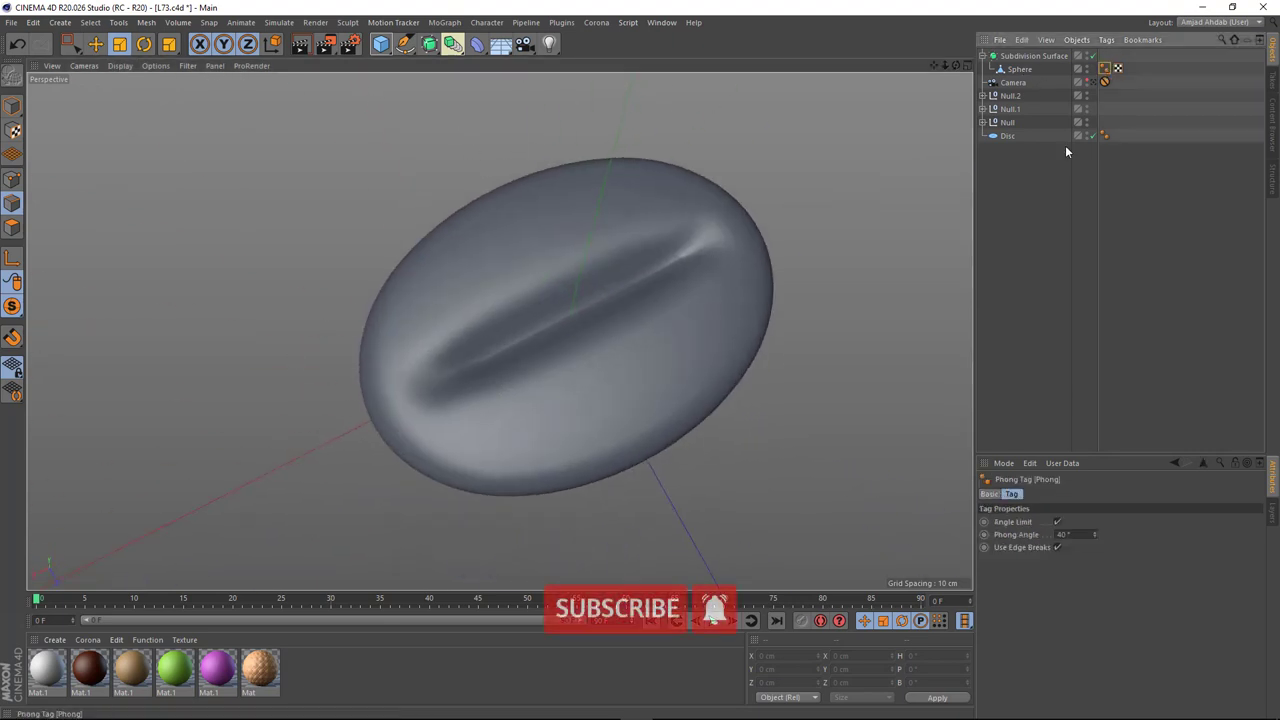
pyautogui.doubleClick(1064, 534)
pyautogui.write('80')
pyautogui.press('Return')
pyautogui.moveTo(687, 408)
pyautogui.keyDown('alt'); pyautogui.mouseDown()
pyautogui.moveTo(626, 164)
pyautogui.moveTo(560, 330)
pyautogui.mouseUp(); pyautogui.keyUp('alt')
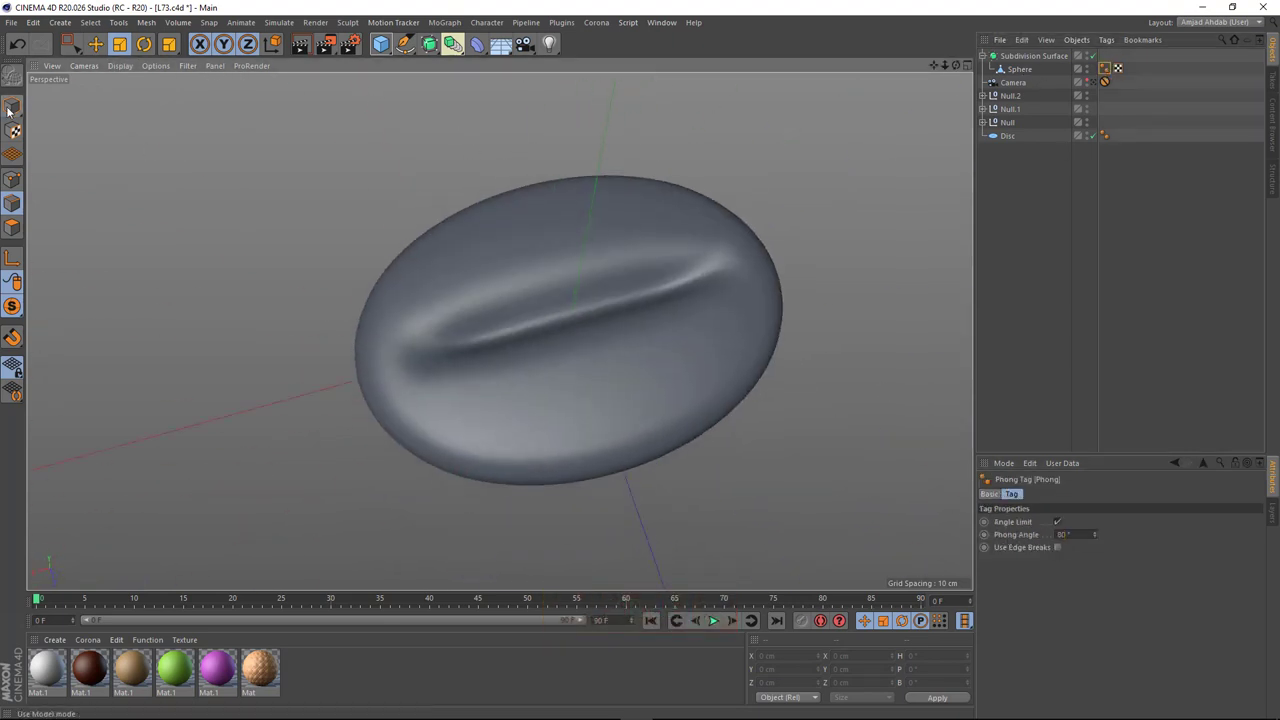
pyautogui.click(13, 307)
# Step: Restore the full scene, move the bean beside the splash, and apply a new material to it
pyautogui.press('e')
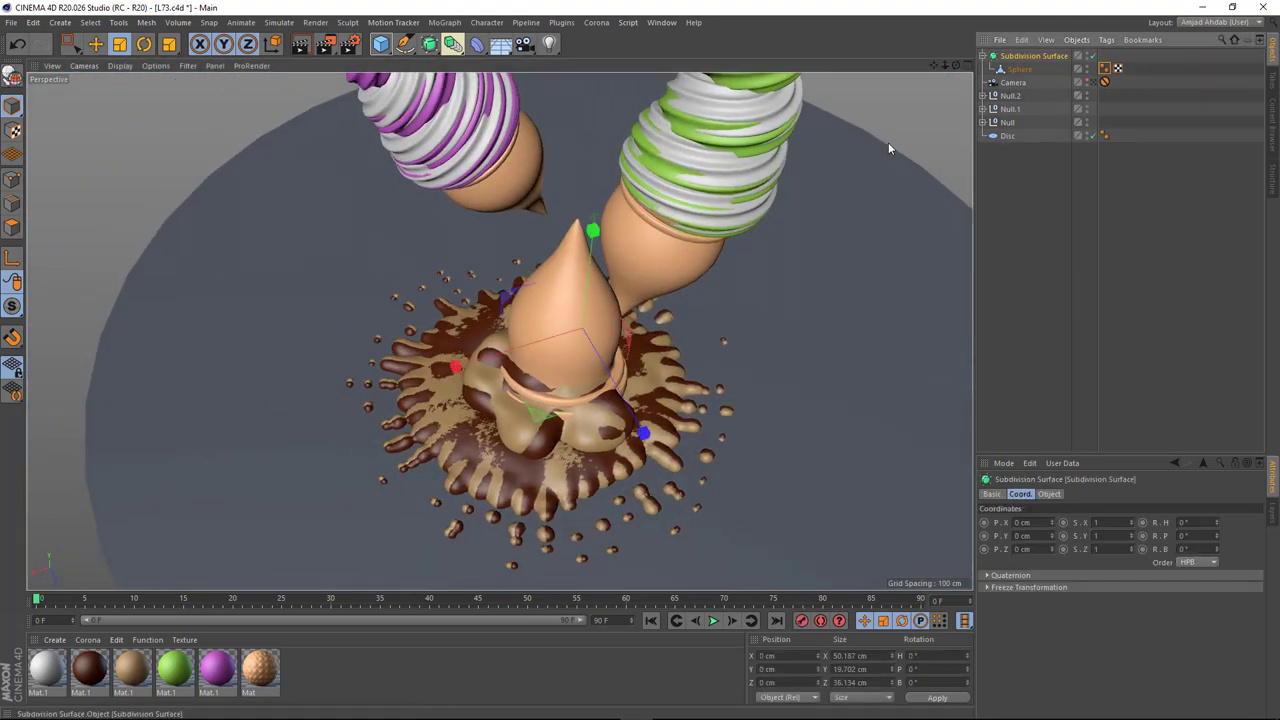
pyautogui.keyDown('alt'); pyautogui.moveTo(330, 488); pyautogui.dragTo(420, 280); pyautogui.keyUp('alt')
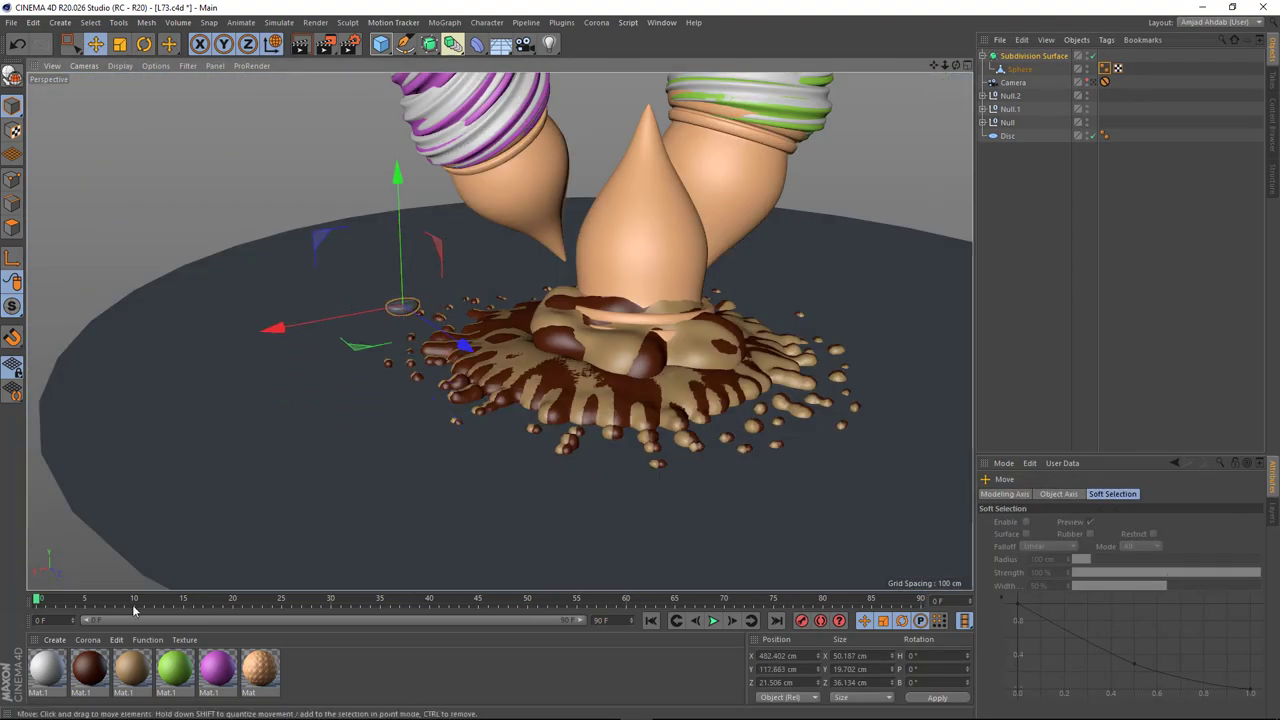
pyautogui.keyDown('ctrl'); pyautogui.moveTo(88, 667); pyautogui.dragTo(131, 667); pyautogui.keyUp('ctrl')
pyautogui.doubleClick(131, 667)
pyautogui.click(620, 89)
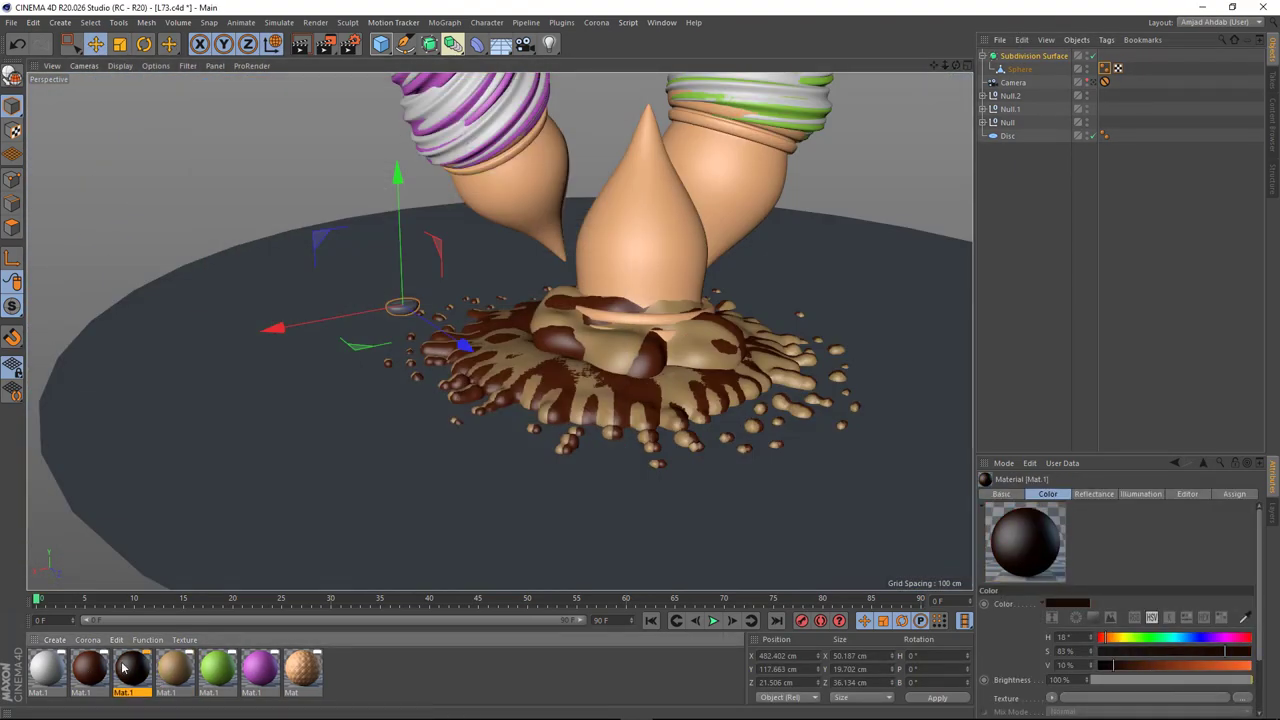
pyautogui.moveTo(993, 100); pyautogui.dragTo(1030, 56)
# Step: Tone the new material to dark brown at 76% saturation and reselect the bean's Subdivision Surface
pyautogui.click(1030, 250)
pyautogui.moveTo(400, 330)
pyautogui.keyDown('alt'); pyautogui.mouseDown()
pyautogui.moveTo(392, 433)
pyautogui.moveTo(410, 314)
pyautogui.mouseUp(); pyautogui.keyUp('alt')
pyautogui.click(131, 667)
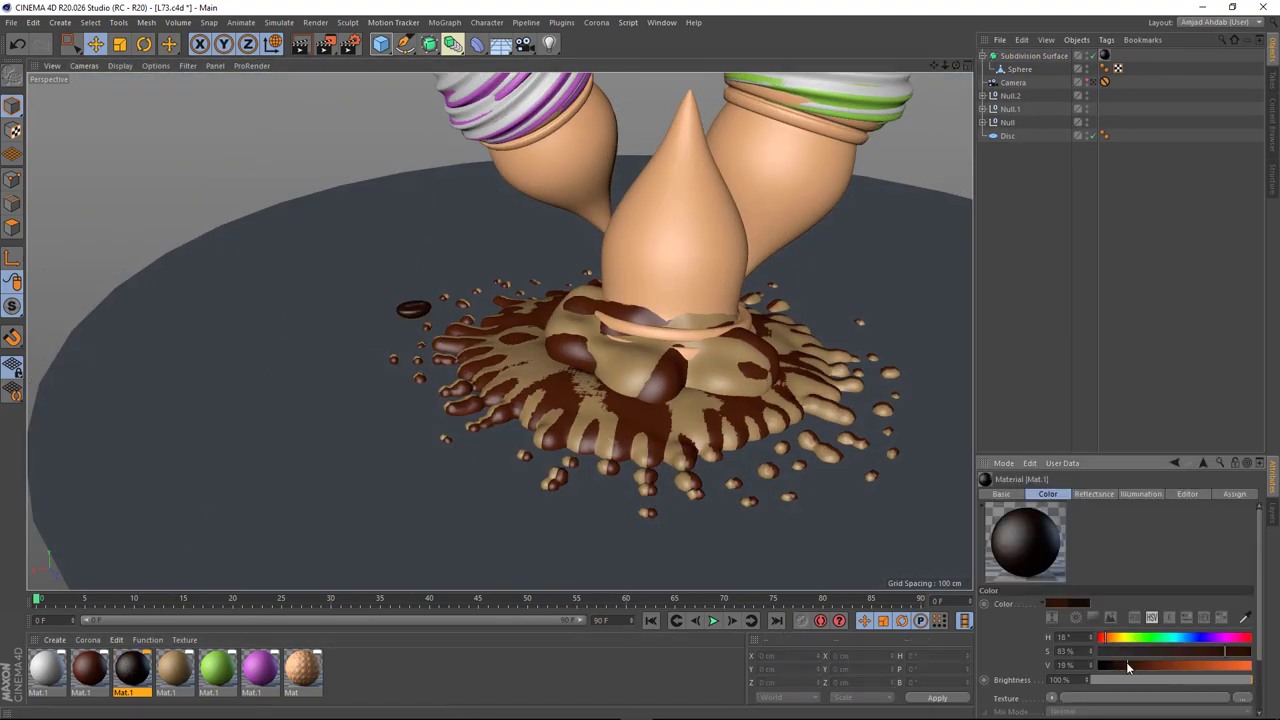
pyautogui.moveTo(1224, 651); pyautogui.dragTo(1215, 651)
pyautogui.keyDown('alt'); pyautogui.moveTo(480, 90); pyautogui.dragTo(380, 85); pyautogui.keyUp('alt')
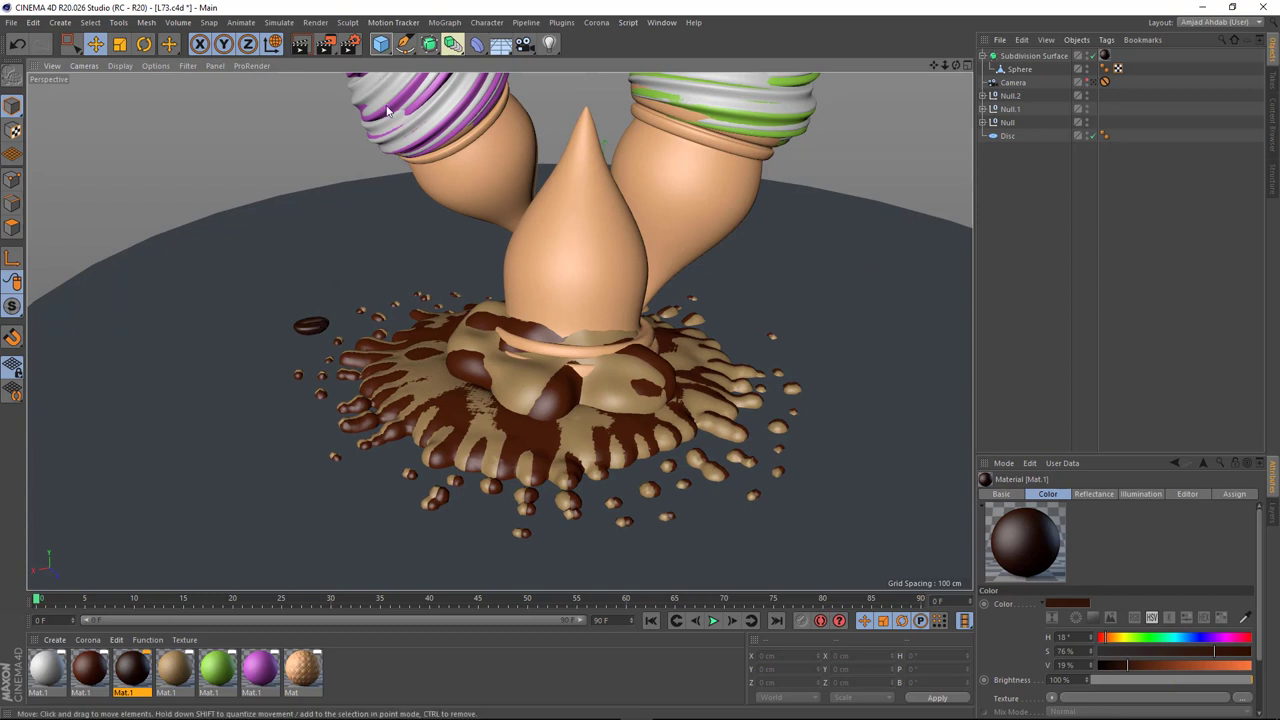
pyautogui.click(1033, 56)
pyautogui.click(445, 22)
# Step: Put the bean in a Cloner using Grid Array with 5×3×4 counts, spread wide over the splash
pyautogui.keyDown('alt'); pyautogui.click(465, 176); pyautogui.keyUp('alt')
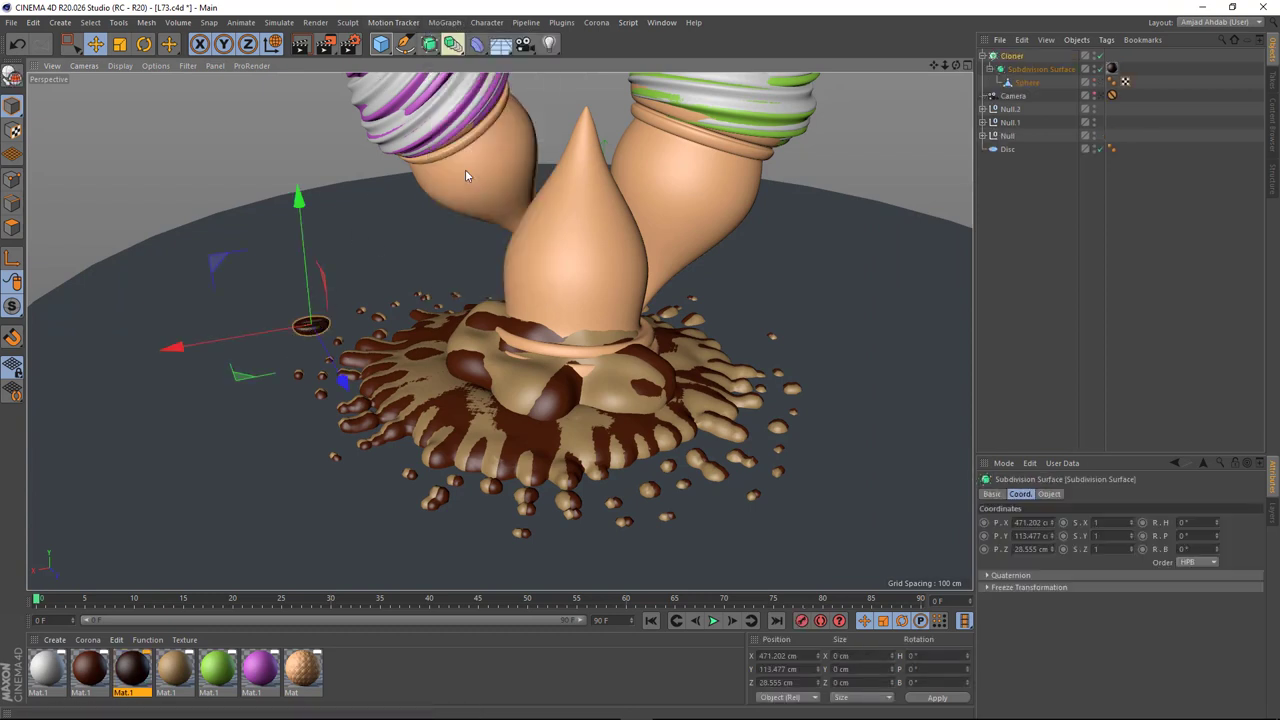
pyautogui.click(1076, 494)
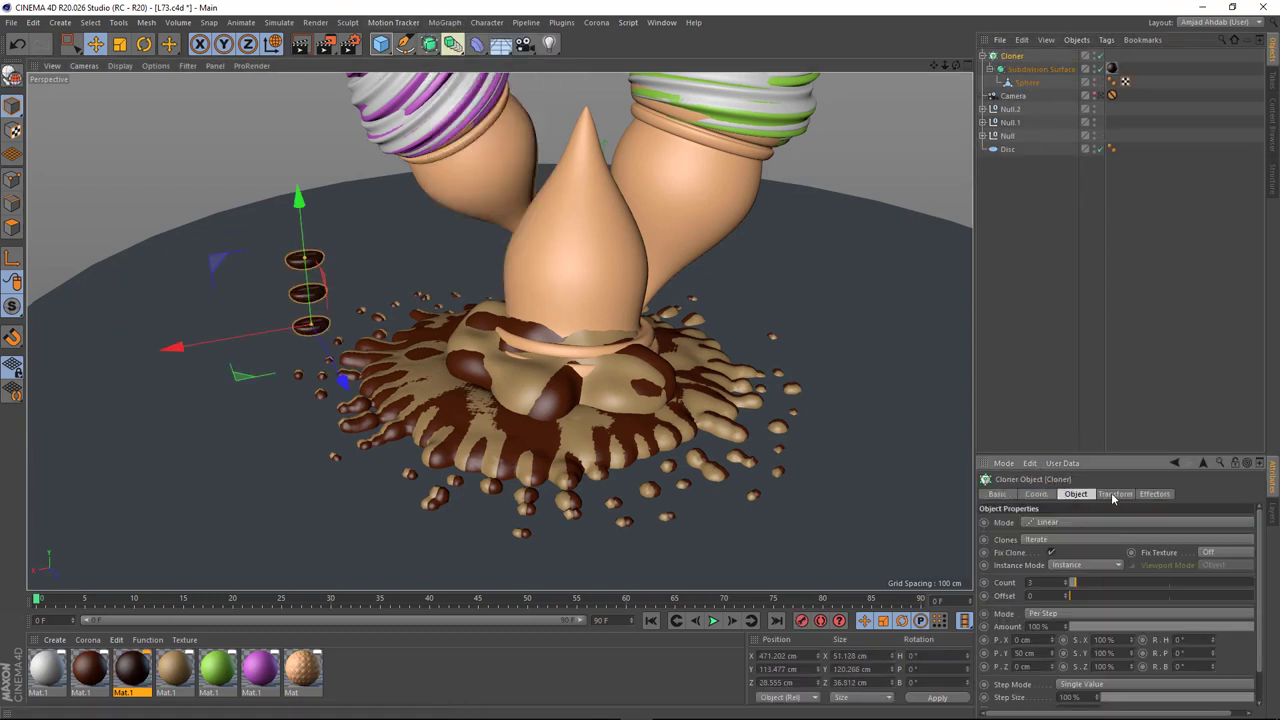
pyautogui.click(1085, 523)
pyautogui.click(1066, 577)
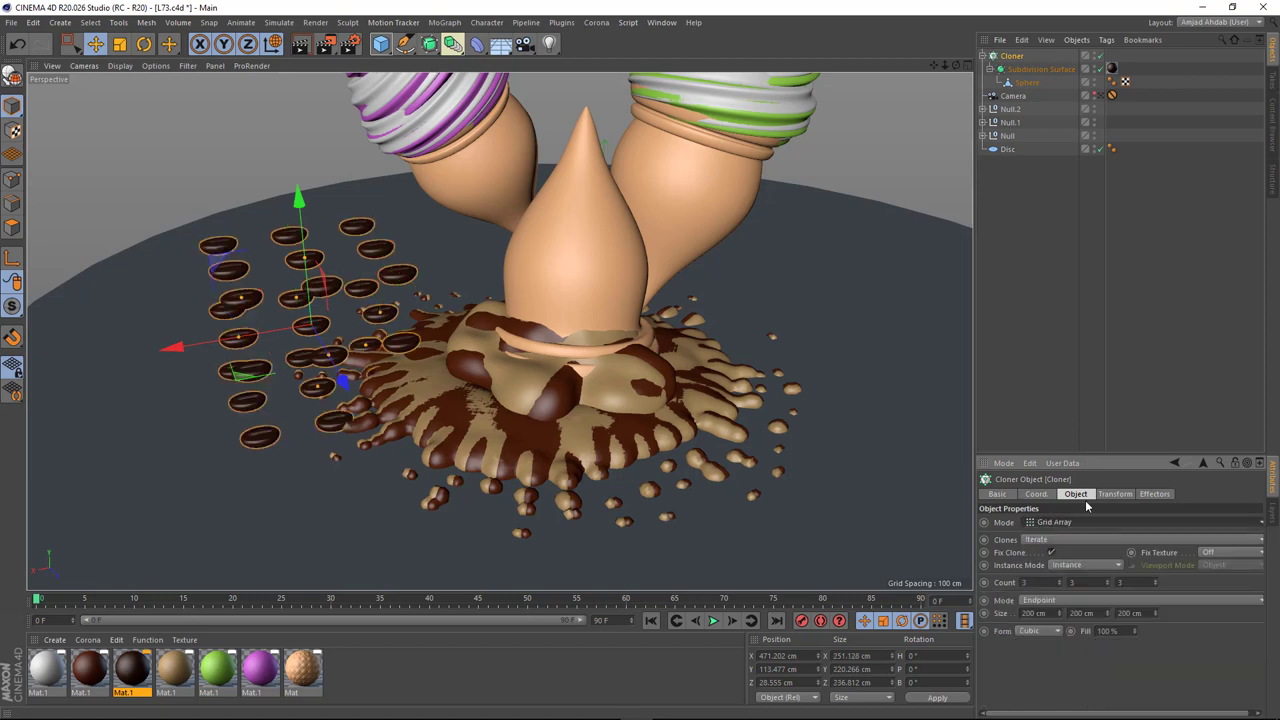
pyautogui.click(1156, 580)
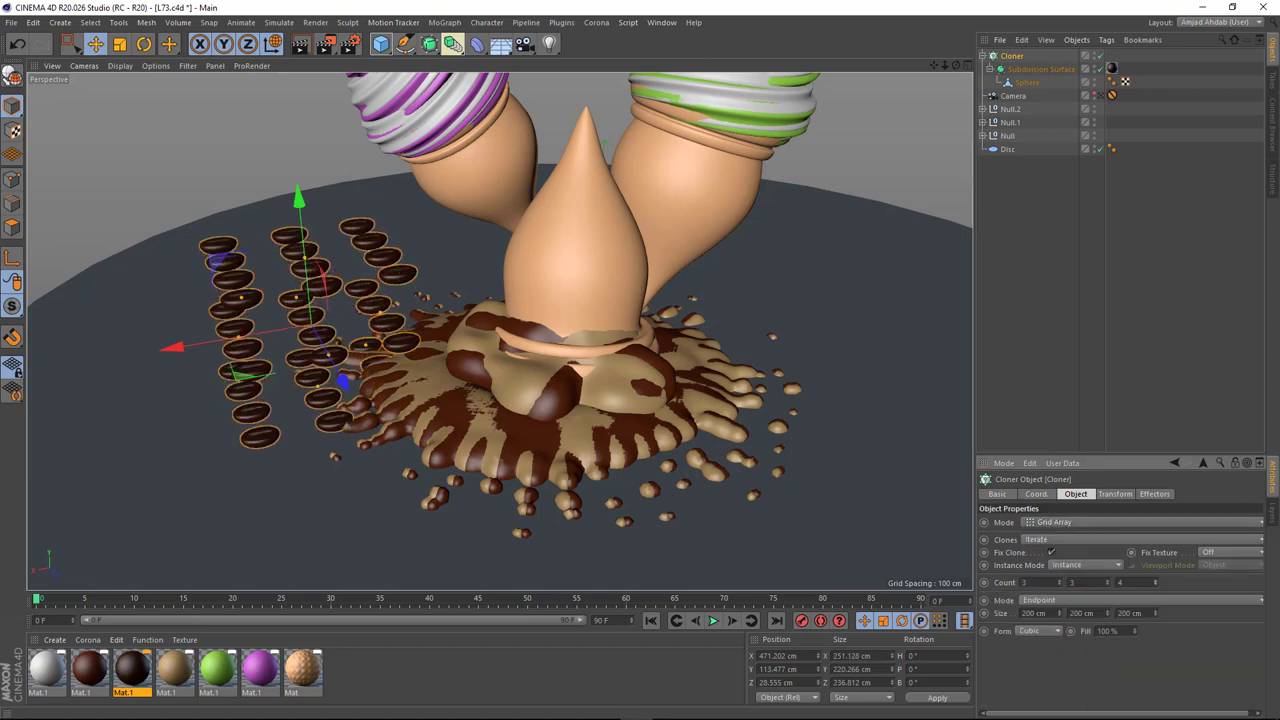
pyautogui.moveTo(1059, 584); pyautogui.dragTo(1104, 584)
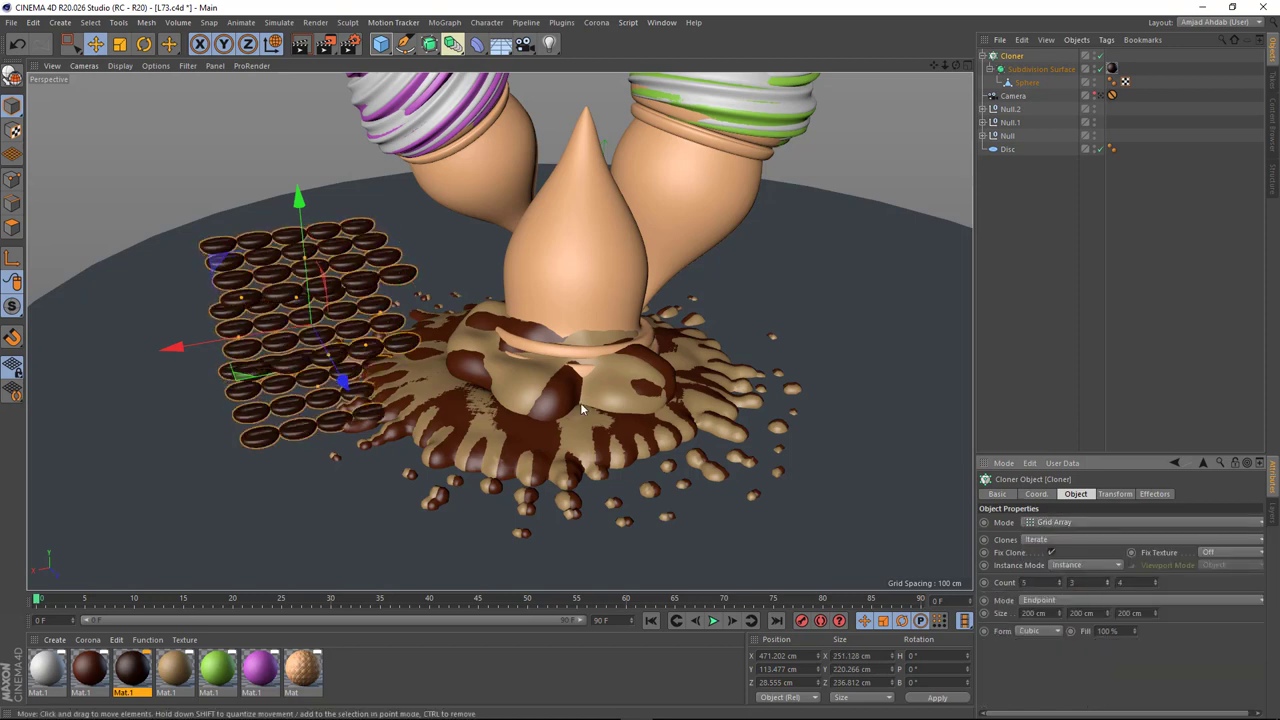
pyautogui.moveTo(581, 408)
pyautogui.keyDown('alt'); pyautogui.mouseDown()
pyautogui.moveTo(430, 330)
pyautogui.moveTo(445, 320)
pyautogui.mouseUp(); pyautogui.keyUp('alt')
pyautogui.moveTo(350, 431)
pyautogui.mouseDown()
pyautogui.moveTo(368, 463)
pyautogui.moveTo(500, 443)
pyautogui.mouseUp()
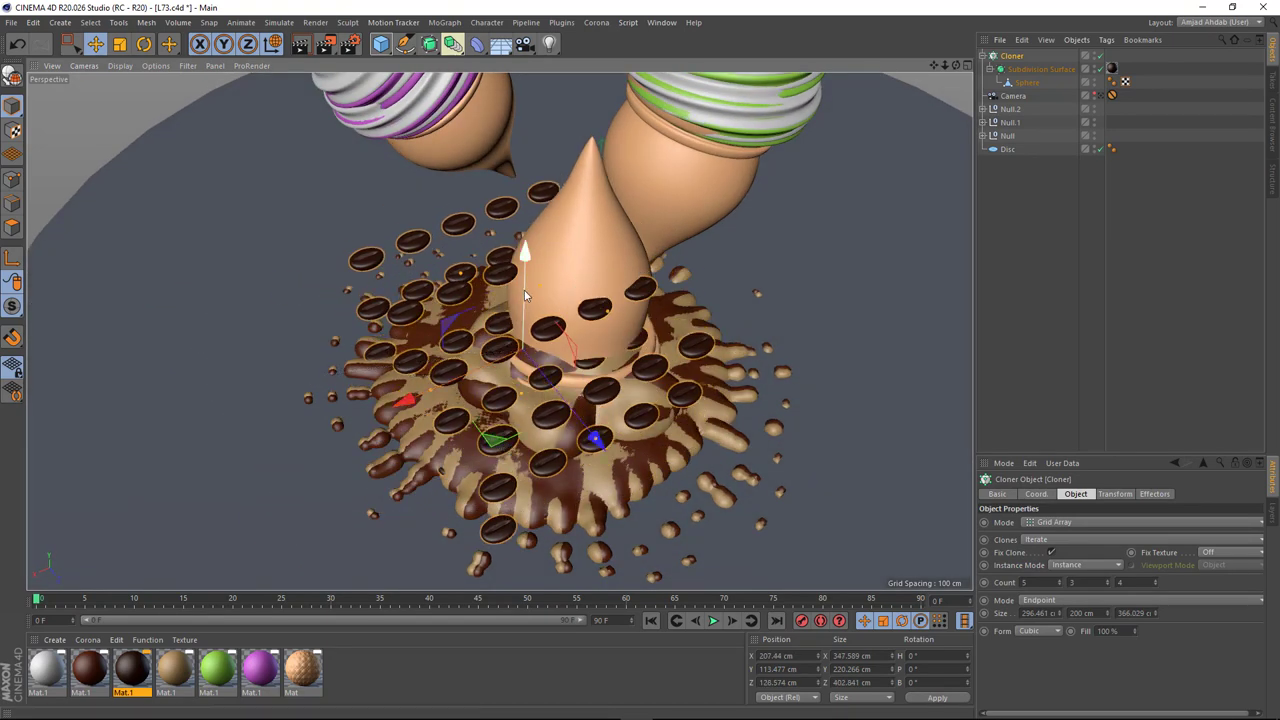
pyautogui.moveTo(515, 298)
pyautogui.keyDown('alt'); pyautogui.mouseDown()
pyautogui.moveTo(747, 258)
pyautogui.moveTo(561, 311)
pyautogui.mouseUp(); pyautogui.keyUp('alt')
pyautogui.press('t')
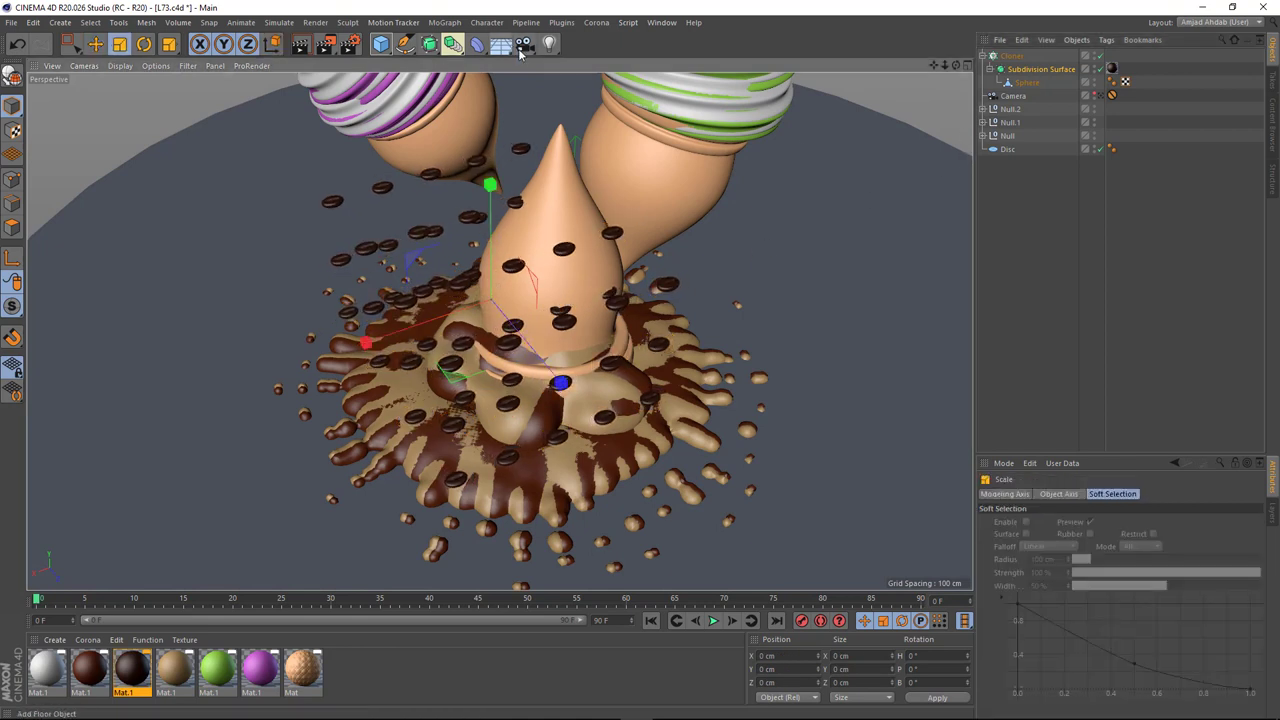
# Step: Tag the Disc as a Collider Body and the bean Cloner as a Rigid Body
pyautogui.rightClick(1011, 152)
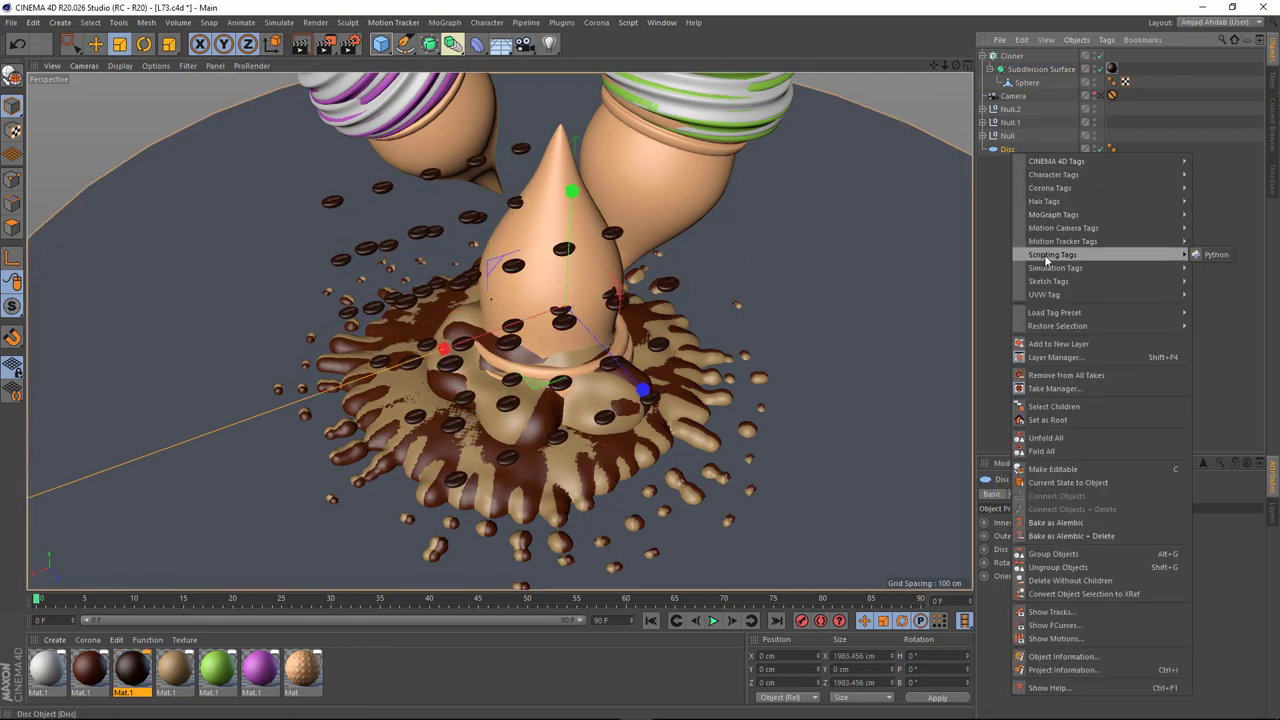
pyautogui.click(1230, 295)
pyautogui.rightClick(1008, 58)
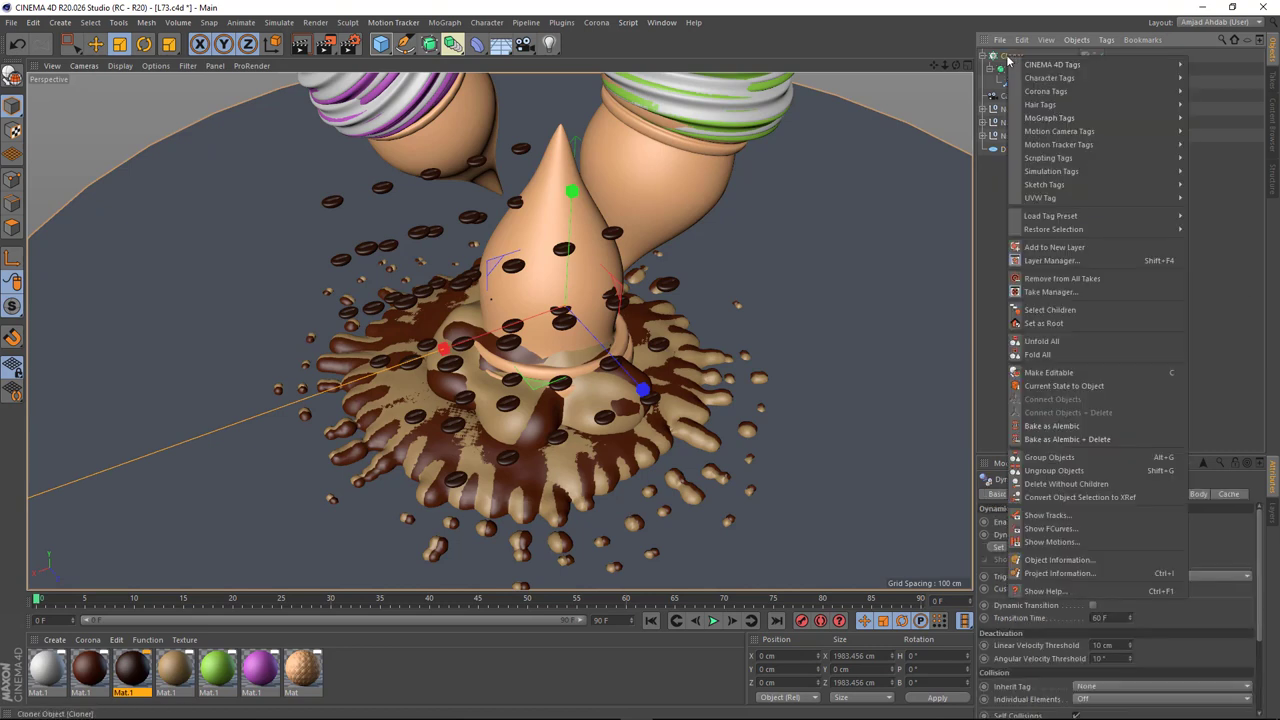
pyautogui.click(1219, 172)
pyautogui.click(1074, 494)
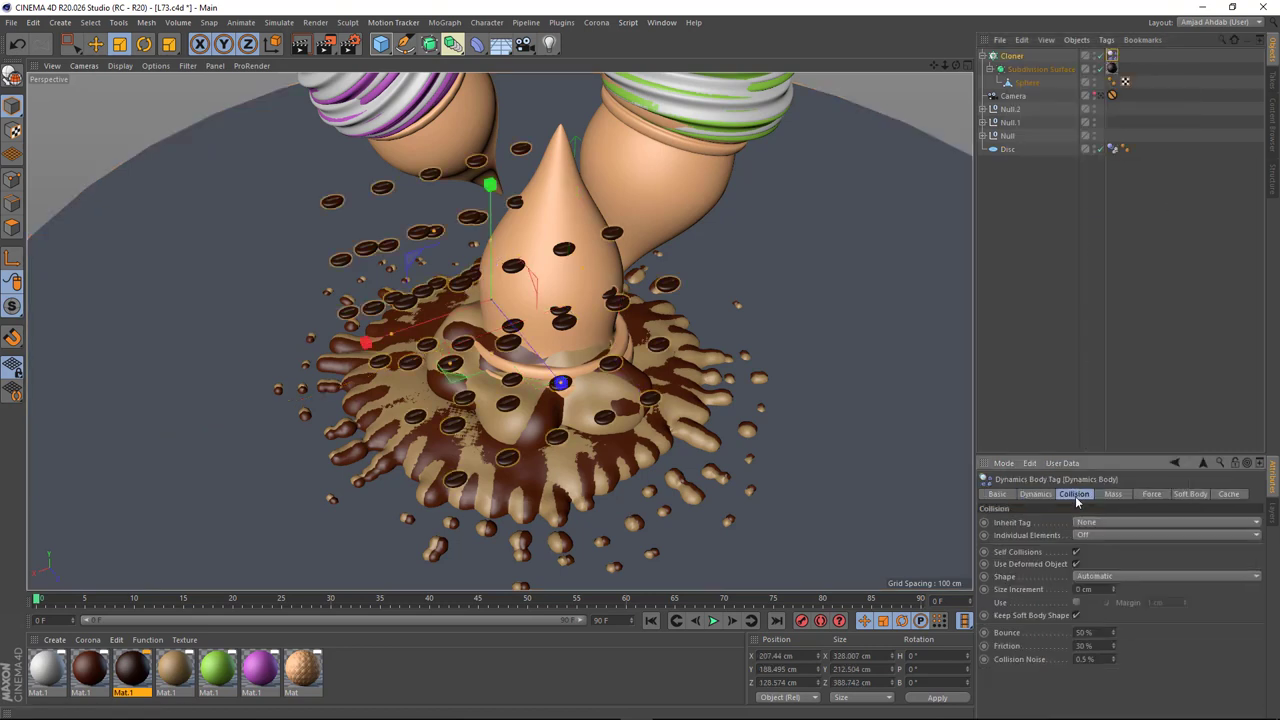
# Step: Set the Cloner's third count to 6 and play the simulation so the beans fall
pyautogui.click(1093, 320)
pyautogui.keyDown('alt'); pyautogui.moveTo(889, 69); pyautogui.dragTo(524, 312); pyautogui.keyUp('alt')
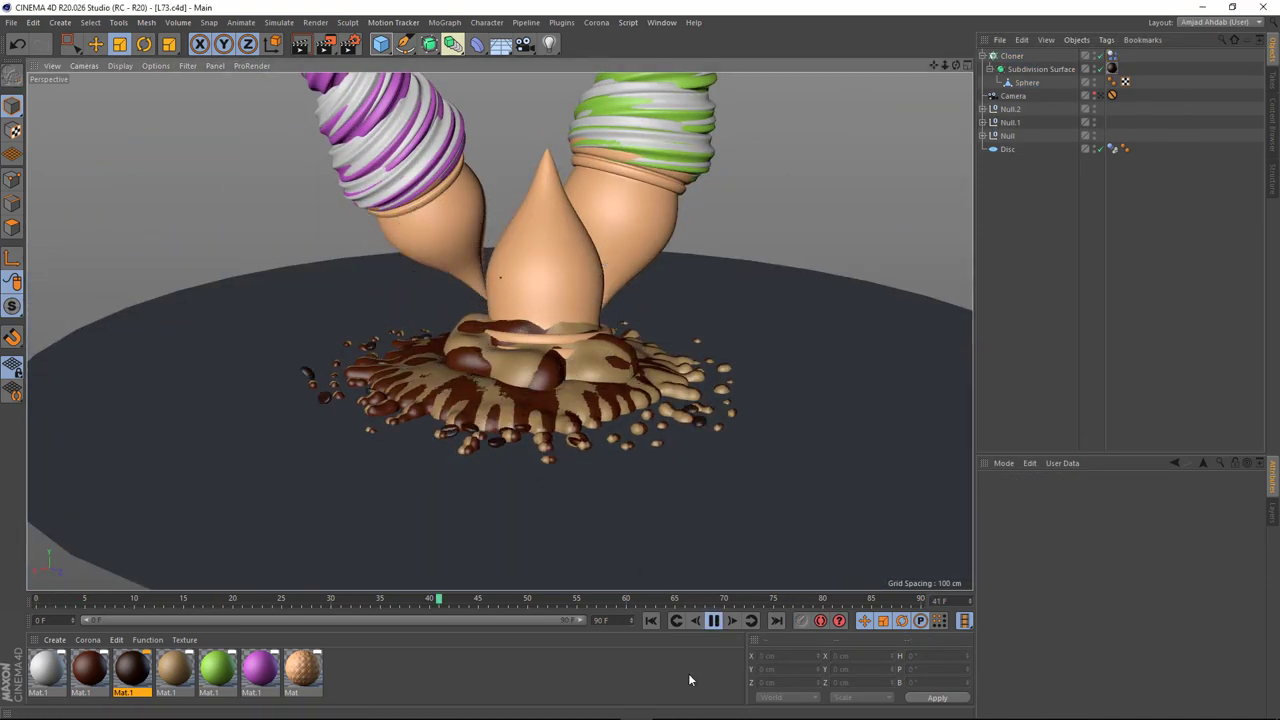
pyautogui.click(1012, 55)
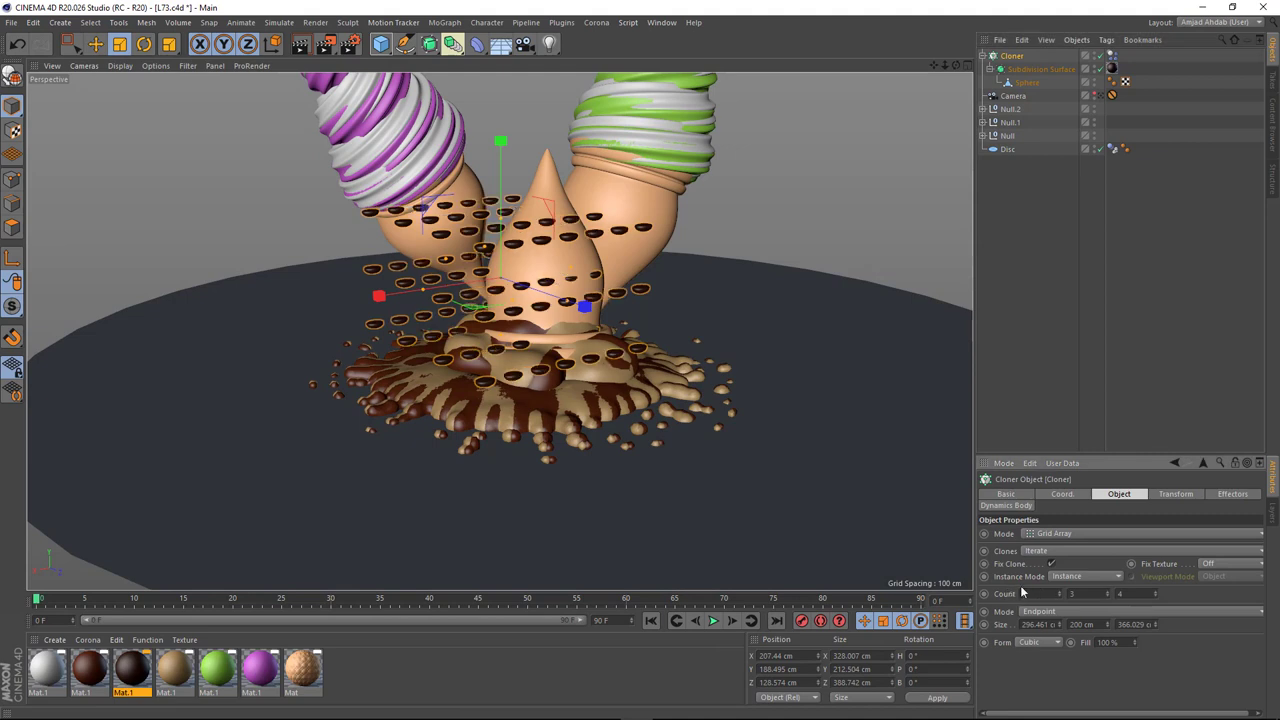
pyautogui.write('6')
pyautogui.press('Return')
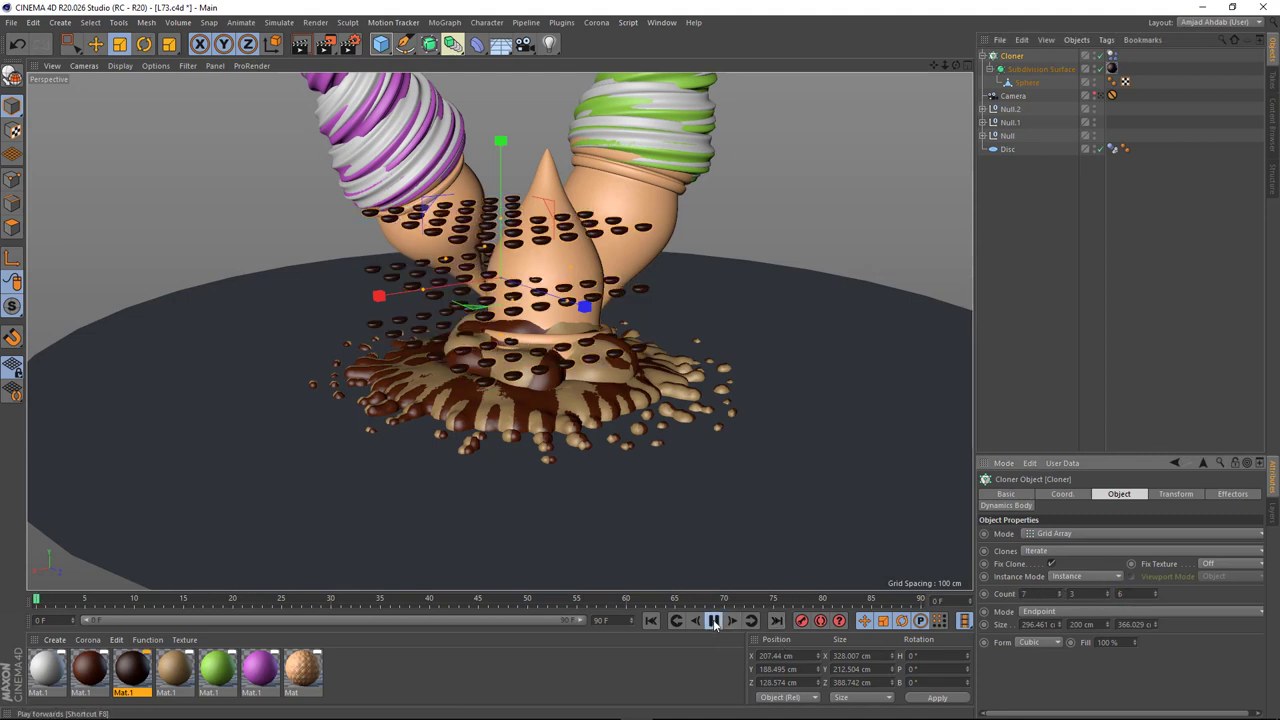
pyautogui.click(715, 622)
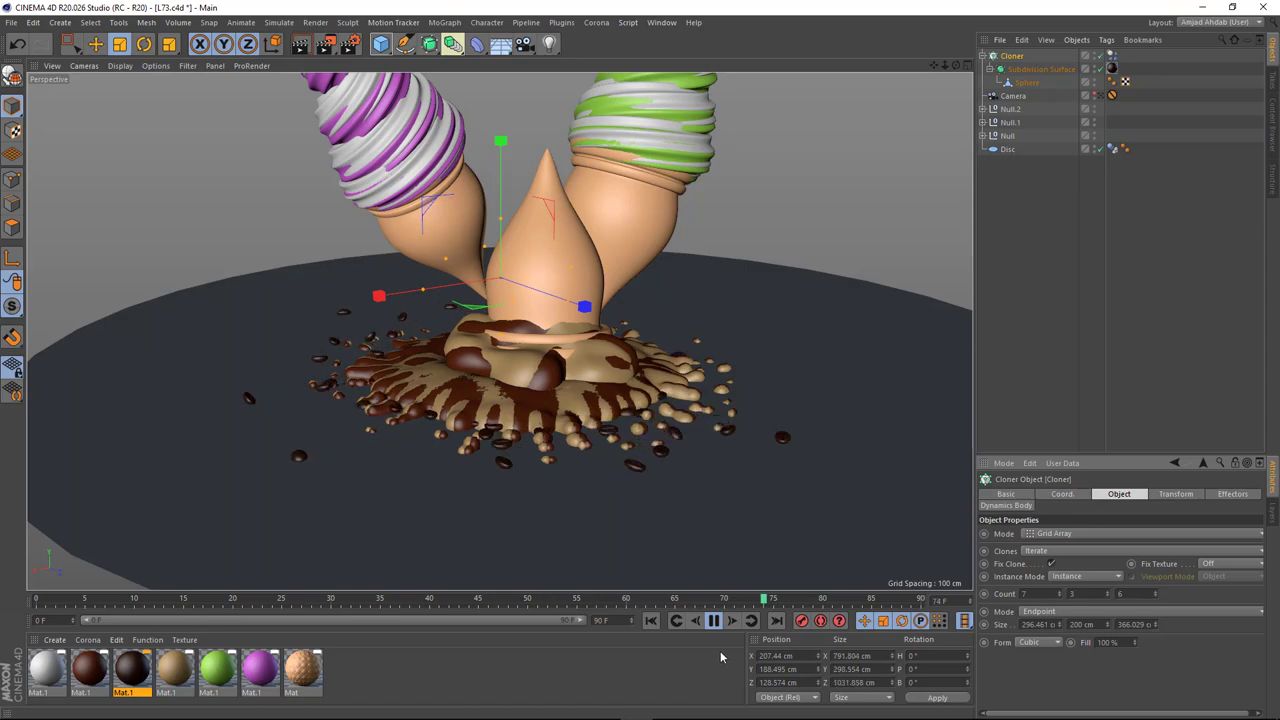
pyautogui.click(1040, 260)
pyautogui.moveTo(516, 330)
pyautogui.keyDown('alt'); pyautogui.mouseDown()
pyautogui.moveTo(516, 437)
pyautogui.moveTo(491, 318)
pyautogui.moveTo(426, 322)
pyautogui.moveTo(620, 343)
pyautogui.moveTo(772, 240)
pyautogui.moveTo(531, 406)
pyautogui.moveTo(481, 370)
pyautogui.mouseUp(); pyautogui.keyUp('alt')
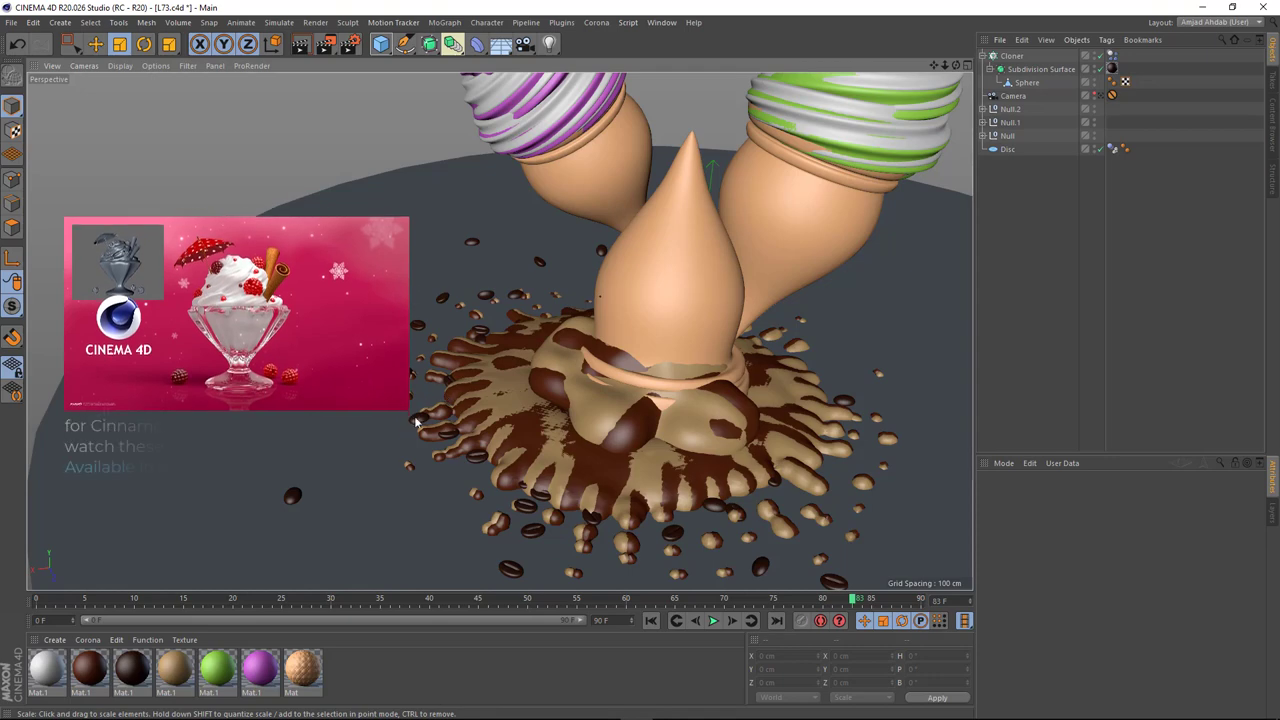
# Step: Paste the cinnamon stick into the splash, rotate it, and scale it to about 115%
pyautogui.press('e')
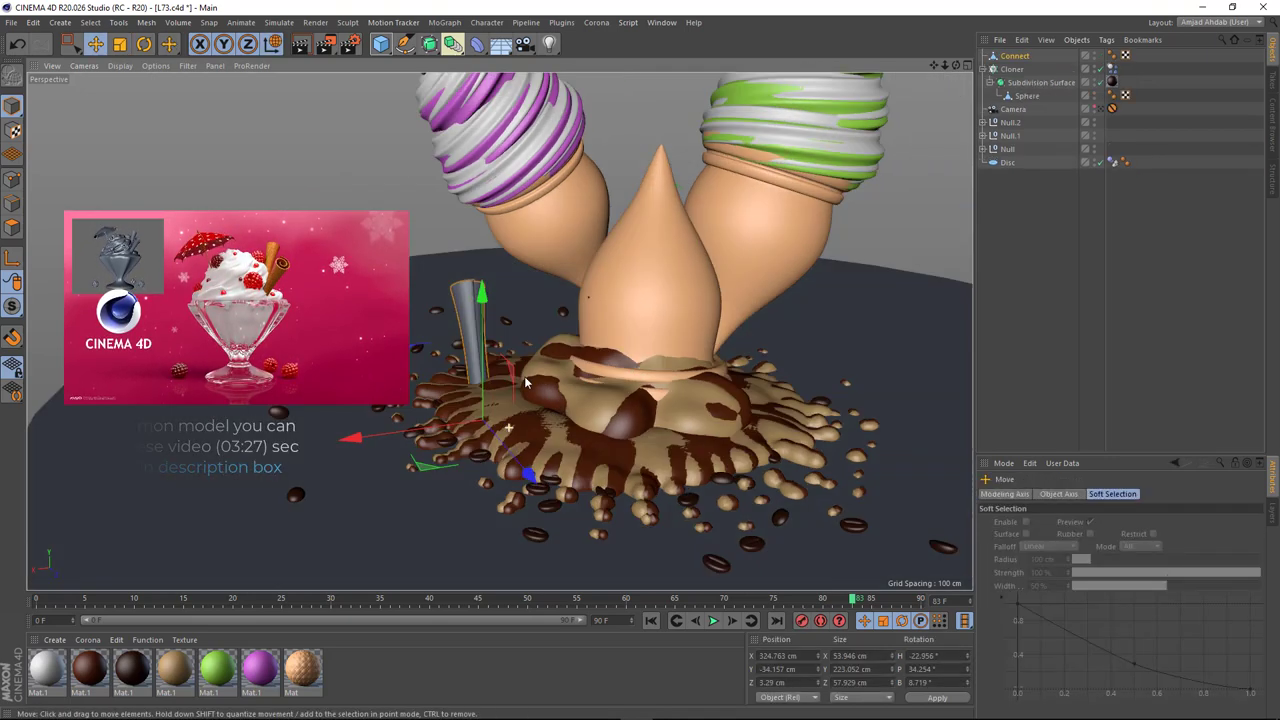
pyautogui.moveTo(447, 446)
pyautogui.keyDown('alt'); pyautogui.mouseDown()
pyautogui.moveTo(491, 377)
pyautogui.moveTo(476, 485)
pyautogui.mouseUp(); pyautogui.keyUp('alt')
pyautogui.press('r')
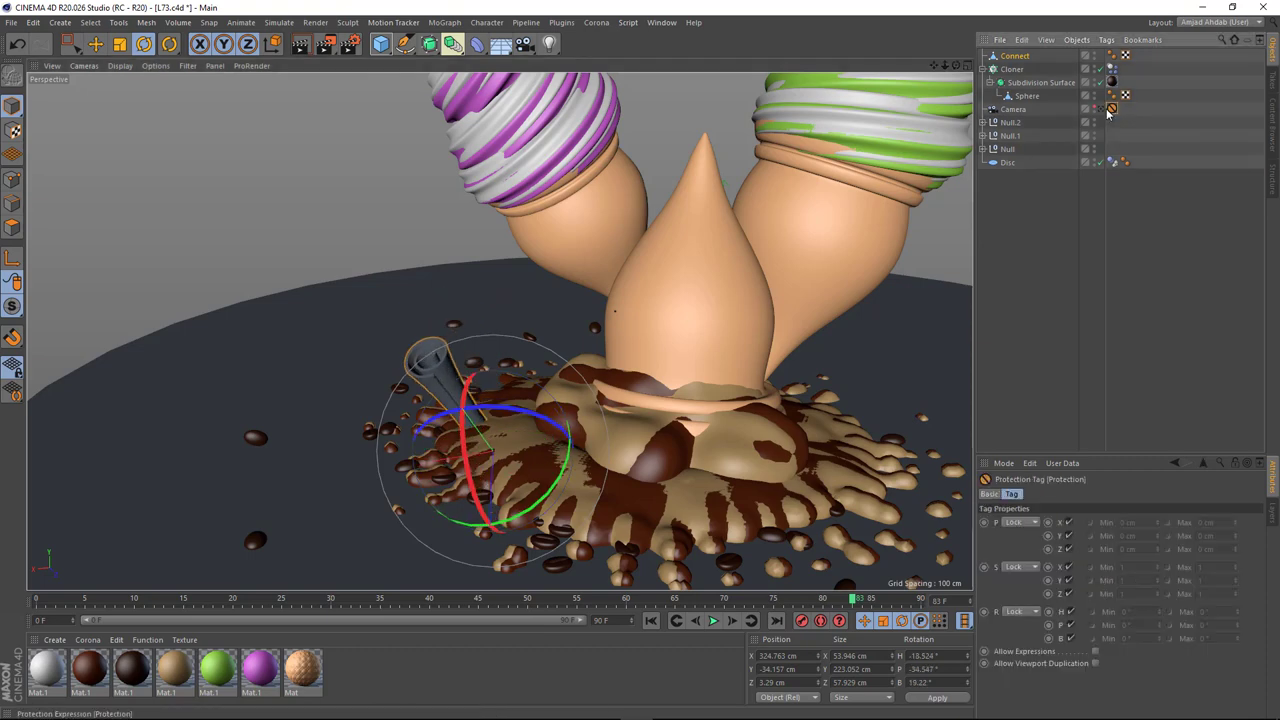
pyautogui.scroll(-10, 491, 441)
pyautogui.press('t')
pyautogui.moveTo(491, 441); pyautogui.dragTo(630, 388)
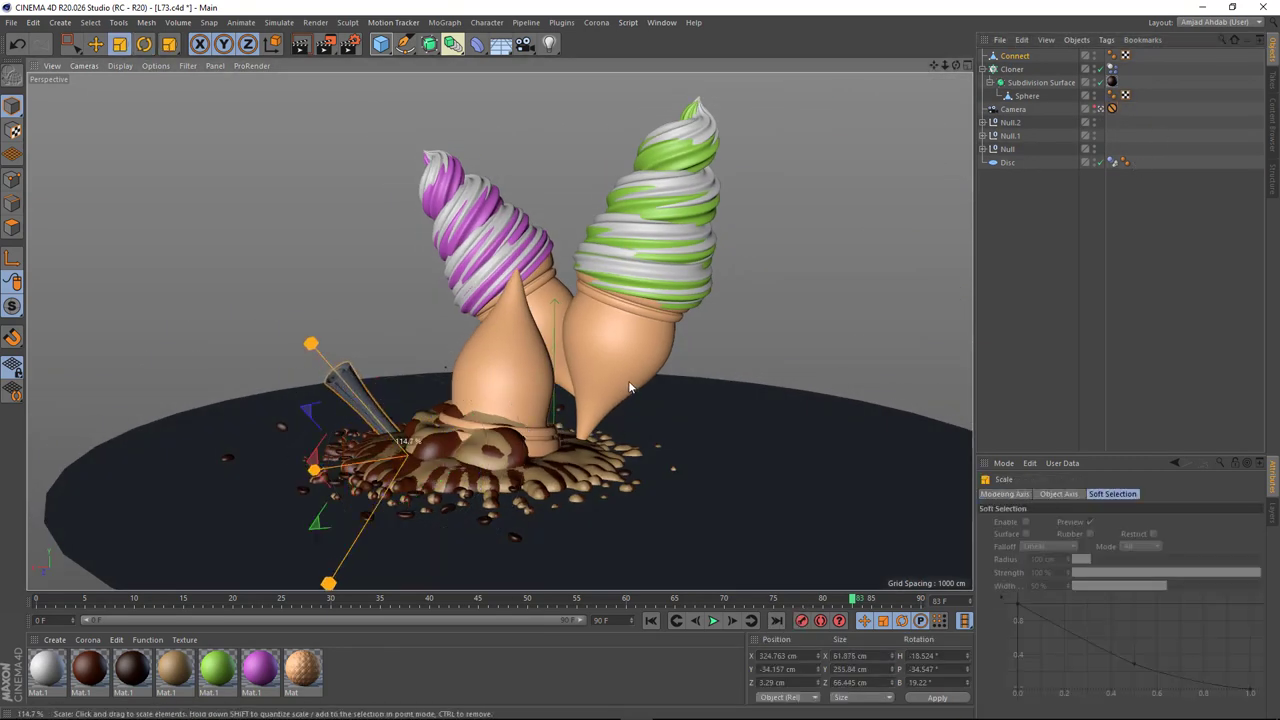
# Step: Copy the cinnamon stick and tilt the duplicate into a new spot in the splash
pyautogui.hotkey('ctrl', 'c')
pyautogui.hotkey('ctrl', 'v')
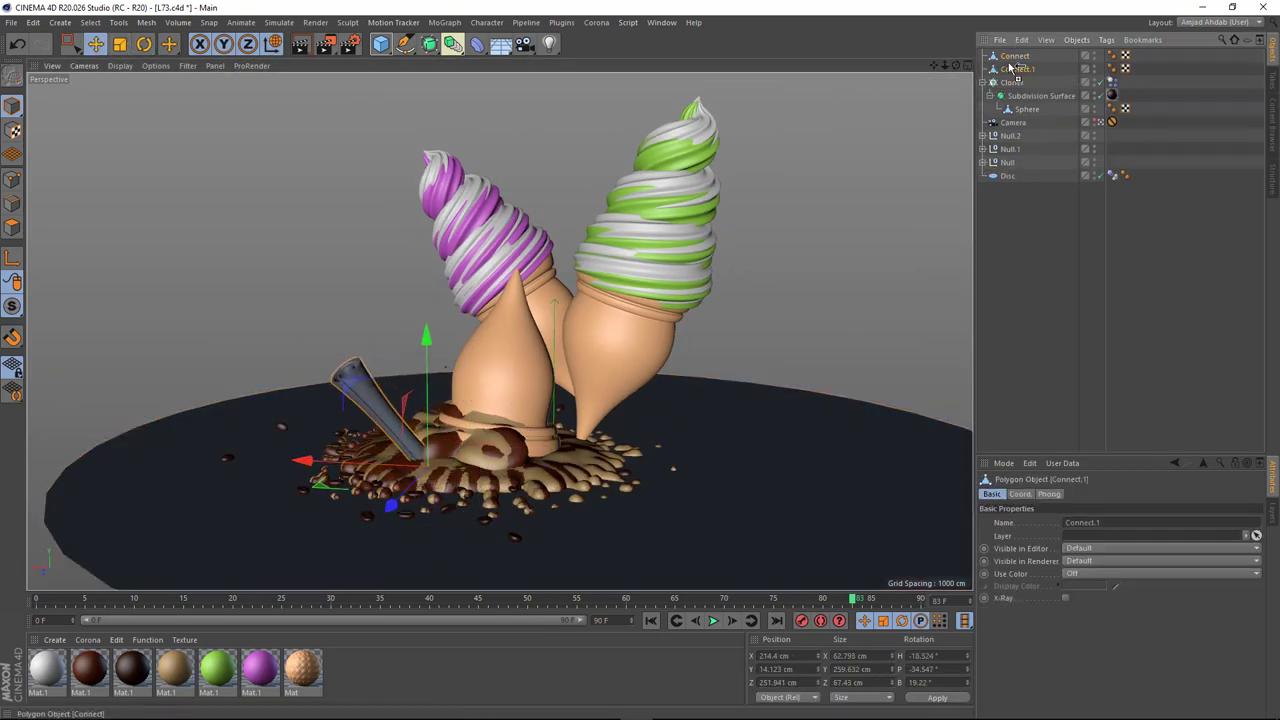
pyautogui.press('r')
pyautogui.moveTo(393, 425); pyautogui.dragTo(531, 367)
pyautogui.press('t')
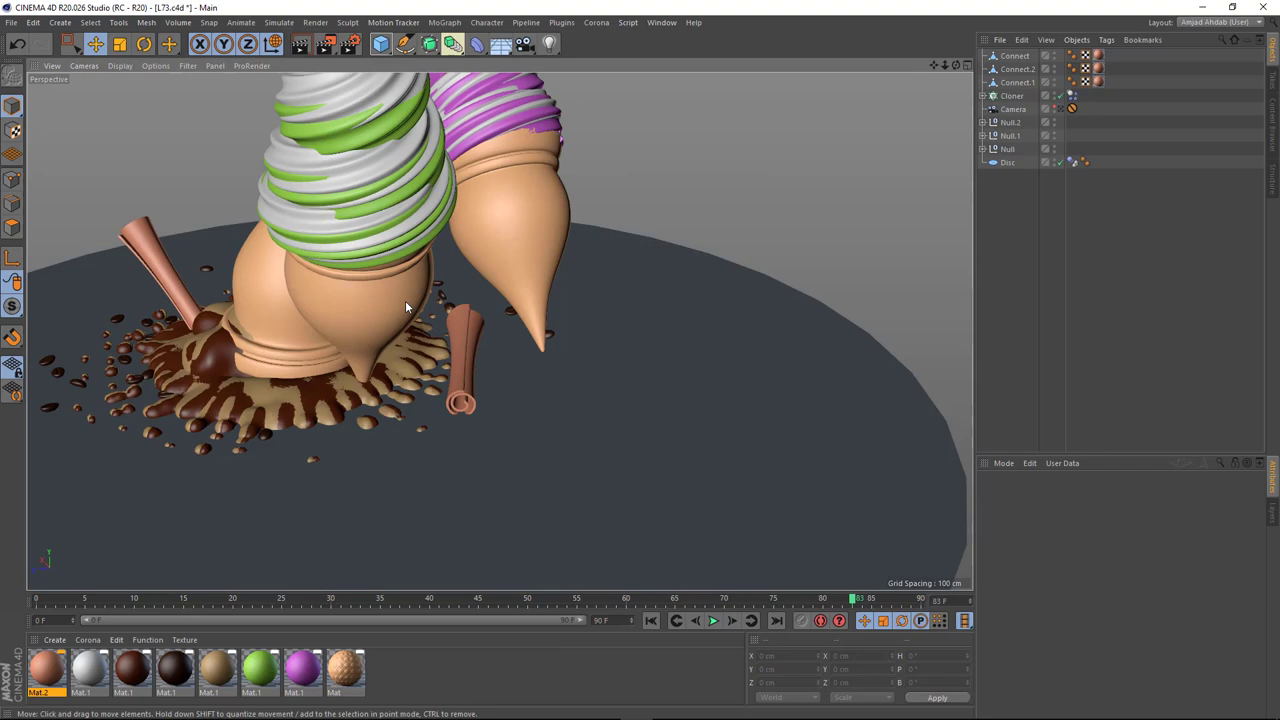
# Step: Paste the cocktail umbrella and place it on top of the purple ice cream
pyautogui.moveTo(405, 300)
pyautogui.keyDown('alt'); pyautogui.mouseDown()
pyautogui.moveTo(517, 361)
pyautogui.moveTo(568, 343)
pyautogui.mouseUp(); pyautogui.keyUp('alt')
pyautogui.hotkey('ctrl', 'v')
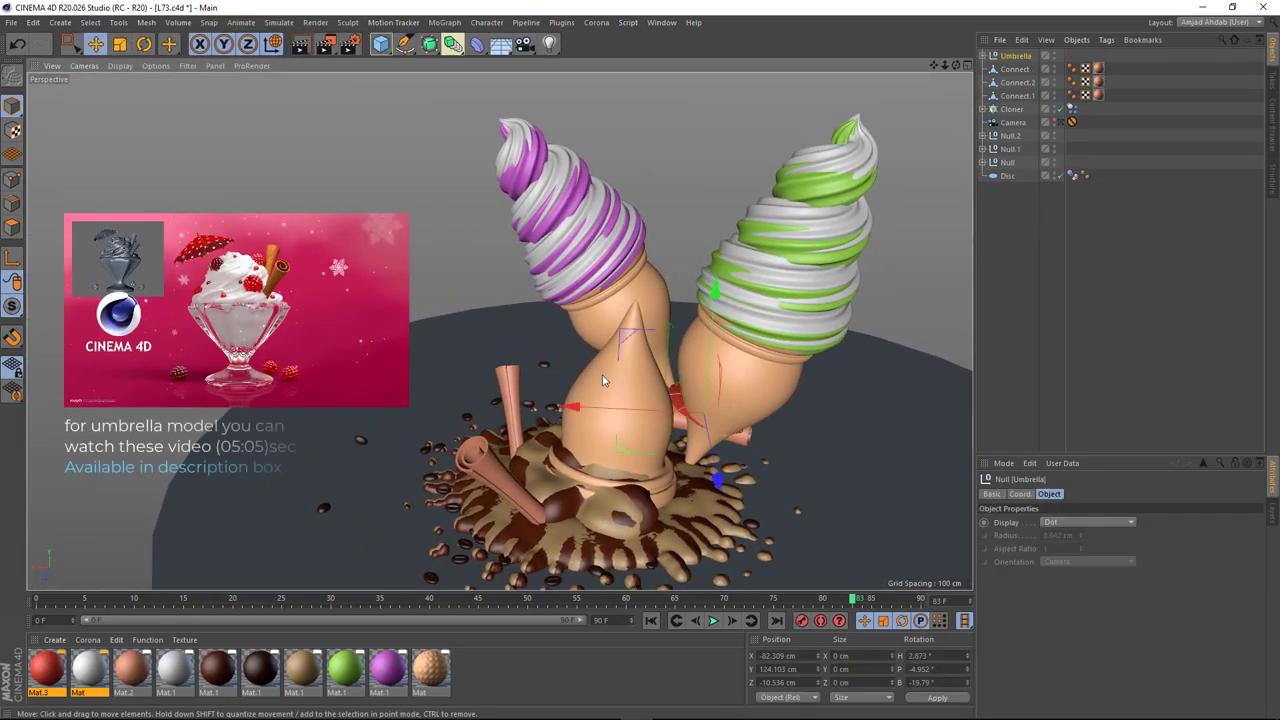
pyautogui.keyDown('alt'); pyautogui.moveTo(457, 425); pyautogui.dragTo(438, 452); pyautogui.keyUp('alt')
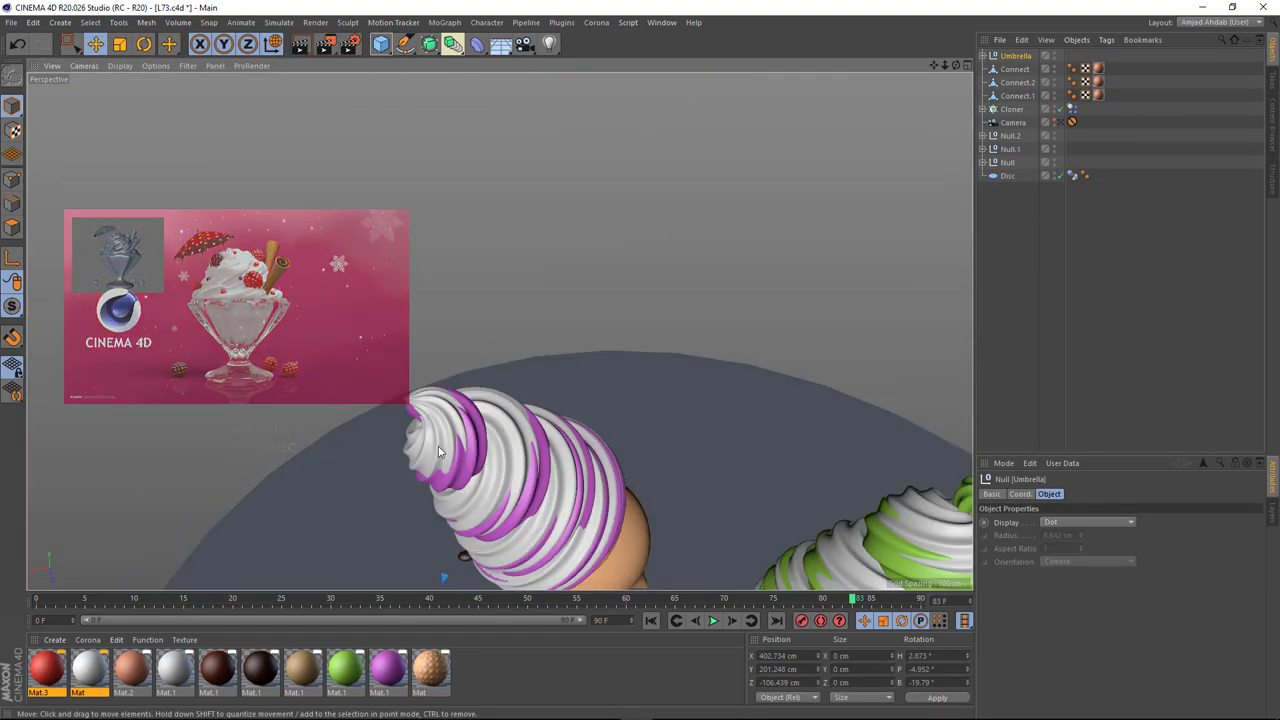
pyautogui.scroll(-5, 438, 452)
pyautogui.moveTo(329, 423)
pyautogui.mouseDown()
pyautogui.moveTo(430, 360)
pyautogui.moveTo(500, 178)
pyautogui.moveTo(551, 262)
pyautogui.mouseUp()
pyautogui.scroll(5, 512, 207)
# Step: Raise the umbrella slightly and tilt it, checking through the scene camera
pyautogui.press('r')
pyautogui.click(1062, 122)
pyautogui.moveTo(566, 100); pyautogui.dragTo(562, 90)
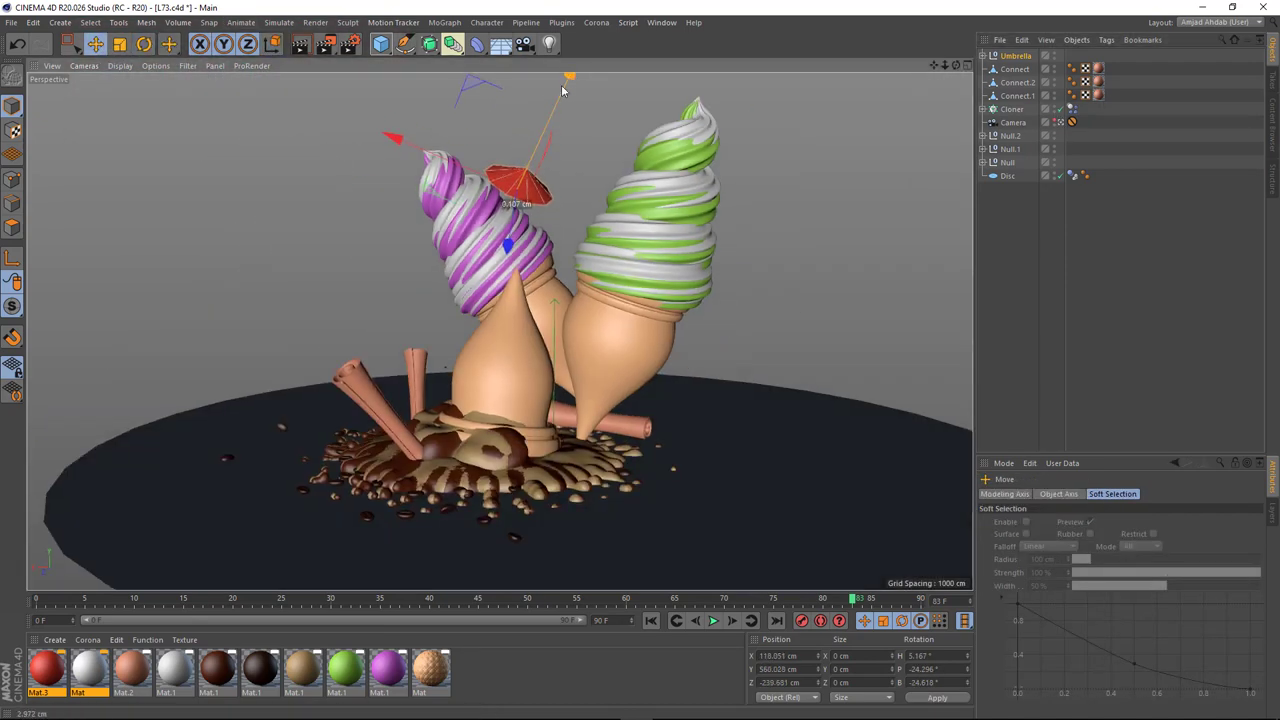
pyautogui.moveTo(568, 148); pyautogui.dragTo(572, 155)
pyautogui.click(810, 267)
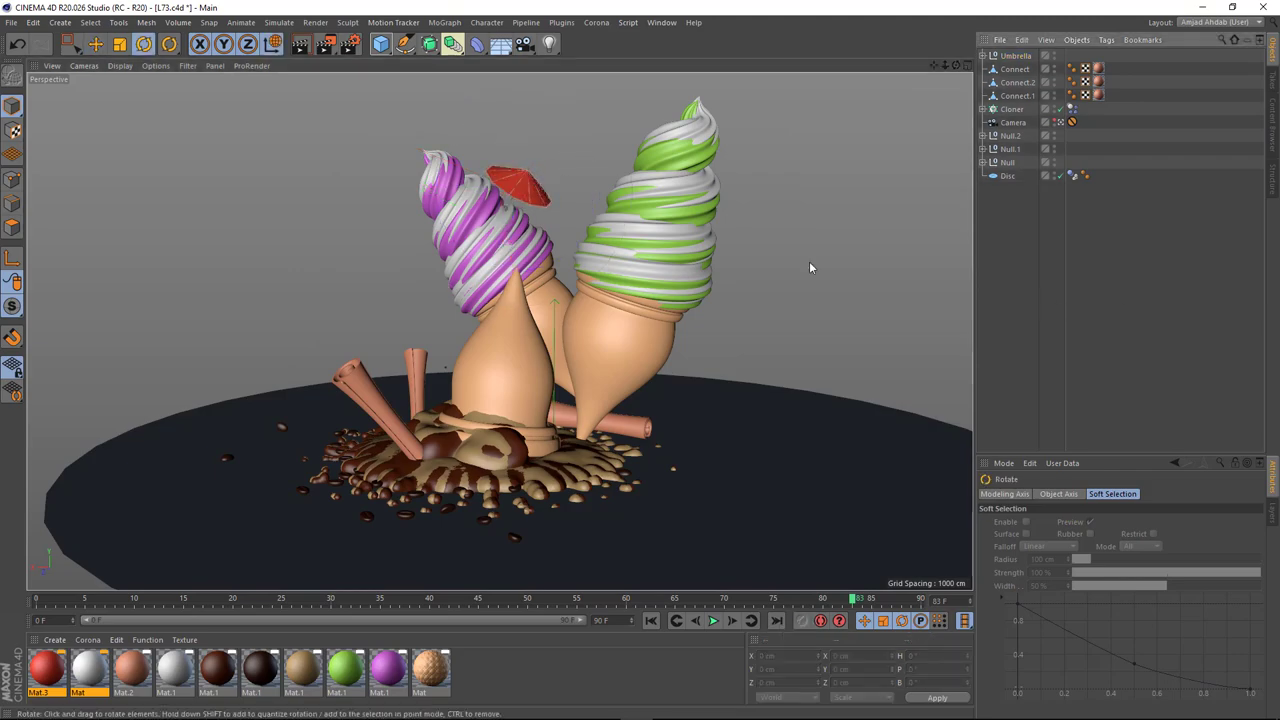
pyautogui.scroll(5, 418, 233)
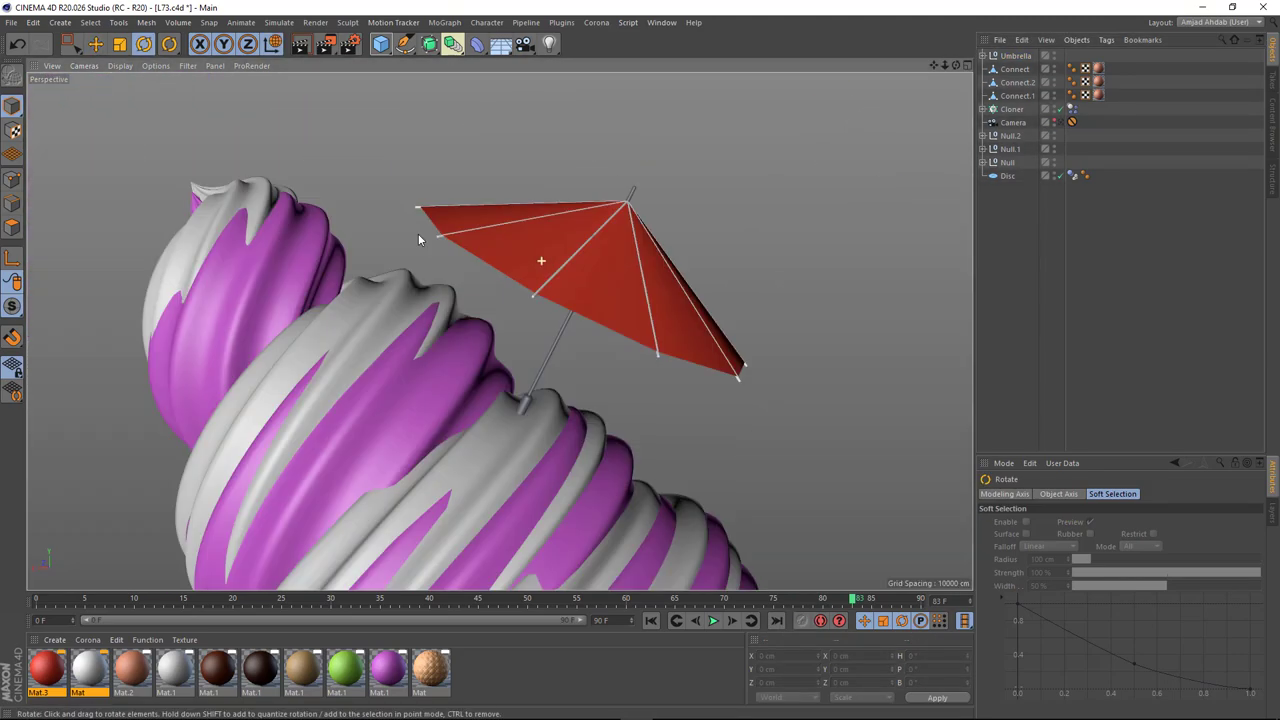
pyautogui.moveTo(340, 316)
pyautogui.keyDown('alt'); pyautogui.mouseDown()
pyautogui.moveTo(309, 283)
pyautogui.moveTo(752, 332)
pyautogui.moveTo(398, 328)
pyautogui.mouseUp(); pyautogui.keyUp('alt')
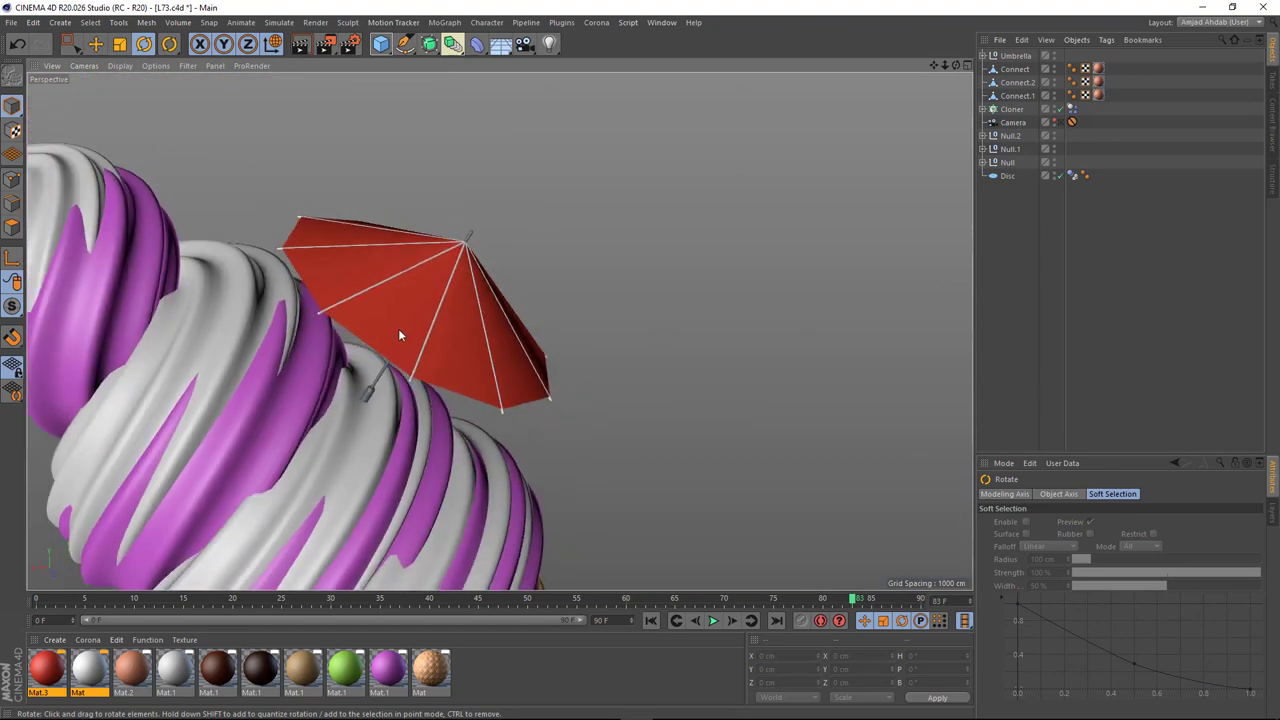
# Step: Fine-tune the umbrella's position and rotation from the scene camera view
pyautogui.click(1015, 56)
pyautogui.keyDown('alt'); pyautogui.moveTo(486, 394); pyautogui.dragTo(628, 417); pyautogui.keyUp('alt')
pyautogui.press('e')
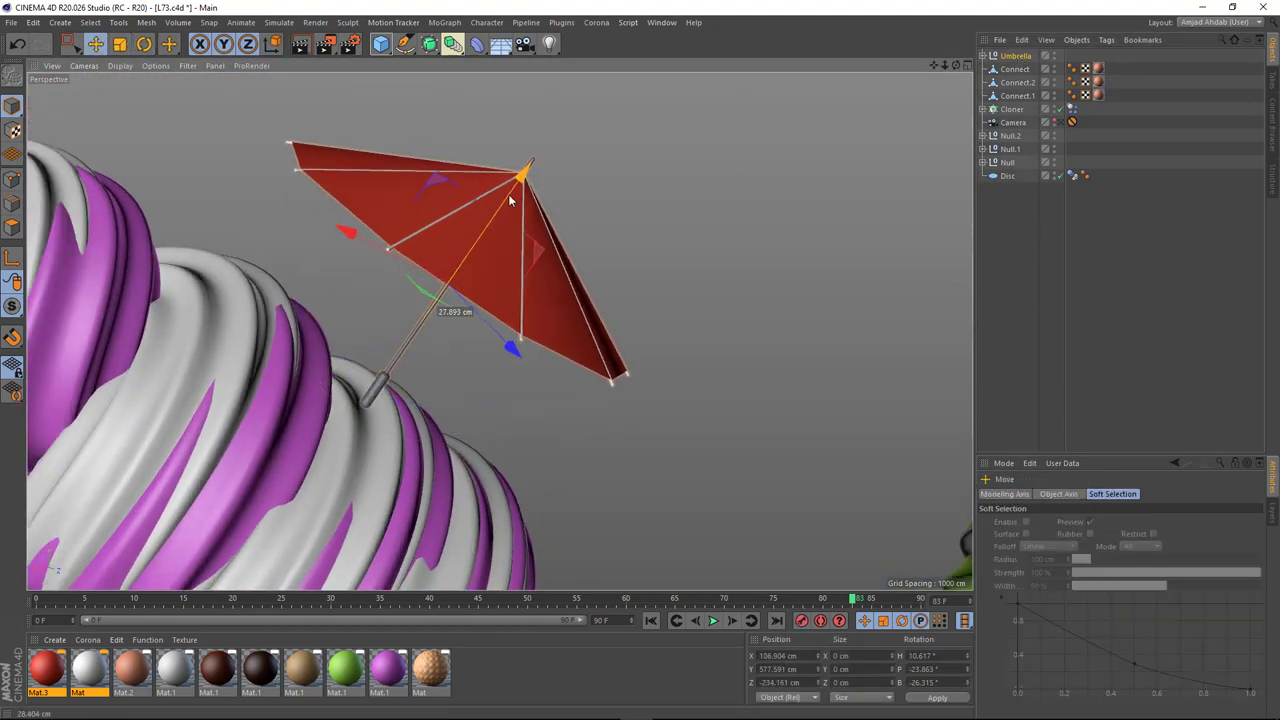
pyautogui.click(1063, 122)
pyautogui.press('r')
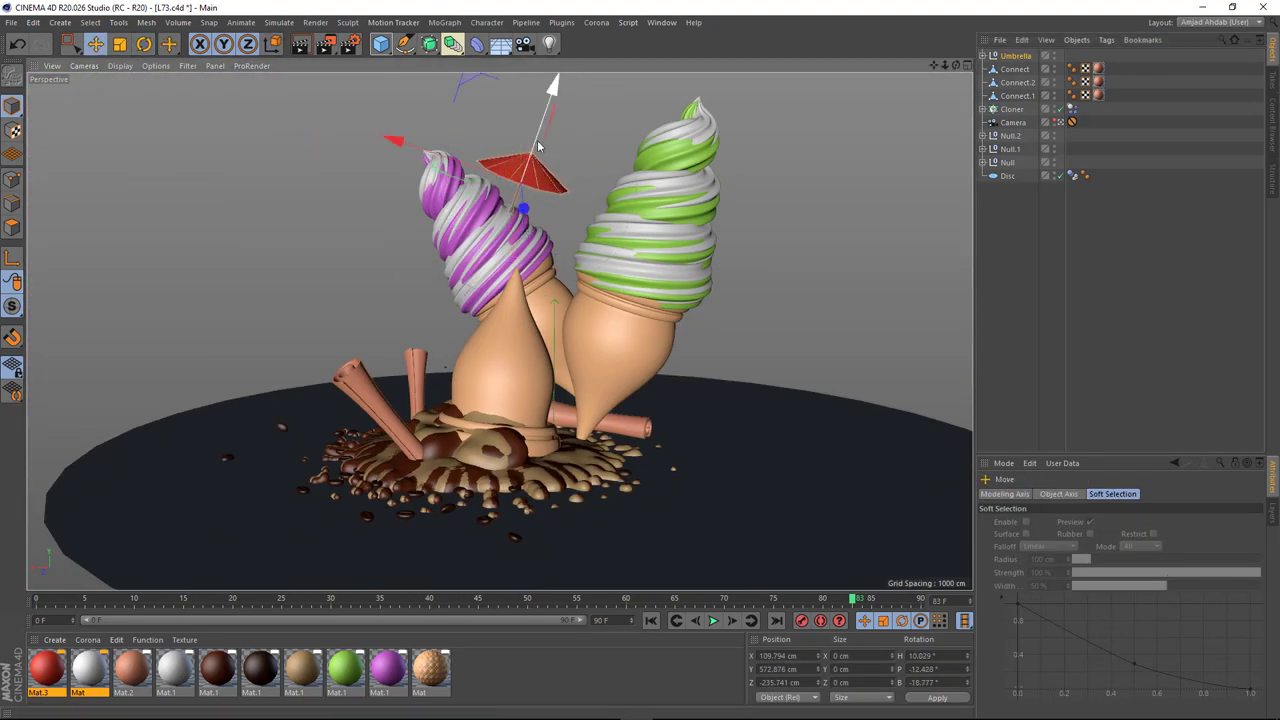
pyautogui.click(1011, 294)
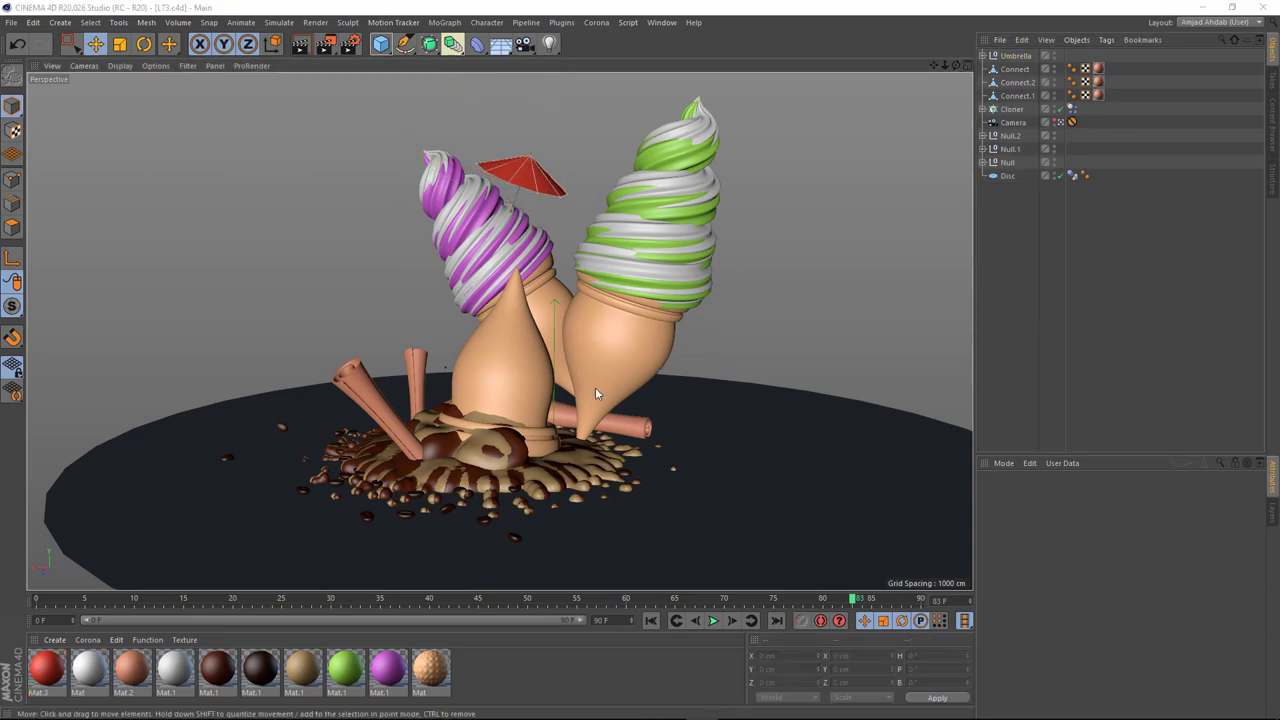
pyautogui.click(1071, 122)
# Step: Place the raspberry on the floor near the splash, then scale, rotate and nudge it up
pyautogui.keyDown('alt'); pyautogui.moveTo(746, 271); pyautogui.dragTo(570, 205); pyautogui.keyUp('alt')
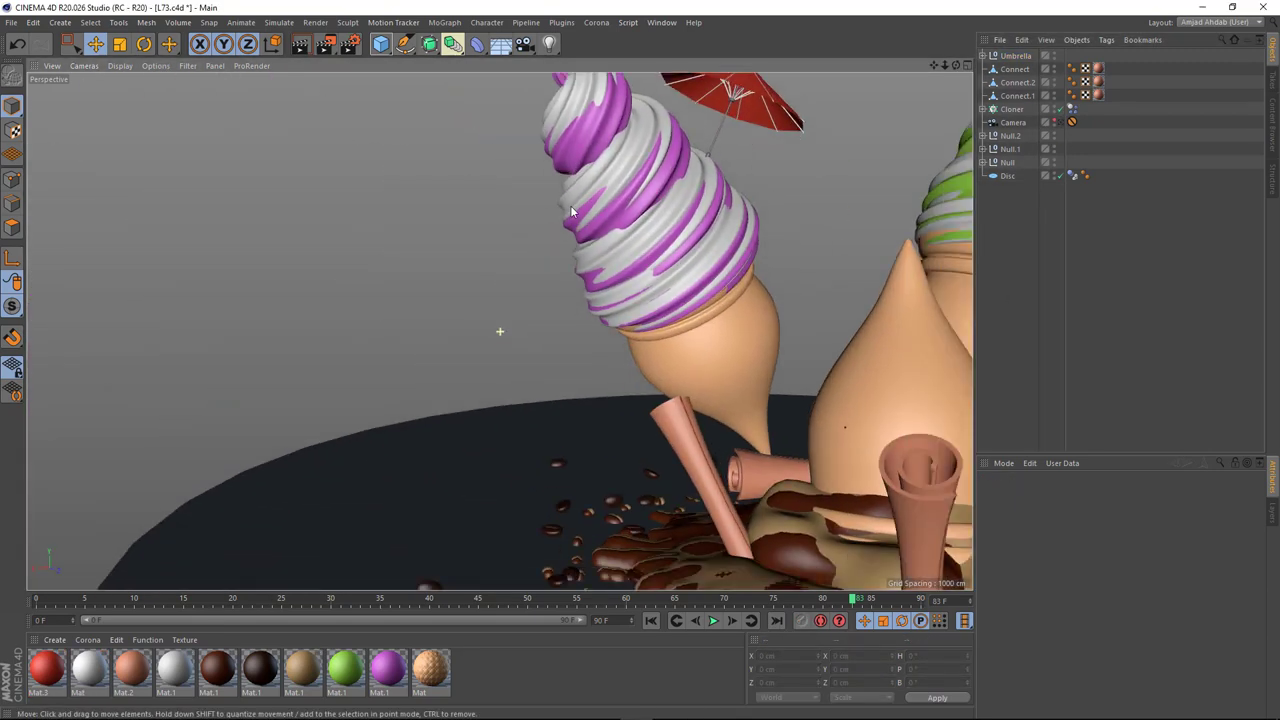
pyautogui.scroll(-3, 580, 240)
pyautogui.keyDown('alt'); pyautogui.moveTo(592, 278); pyautogui.dragTo(443, 333); pyautogui.keyUp('alt')
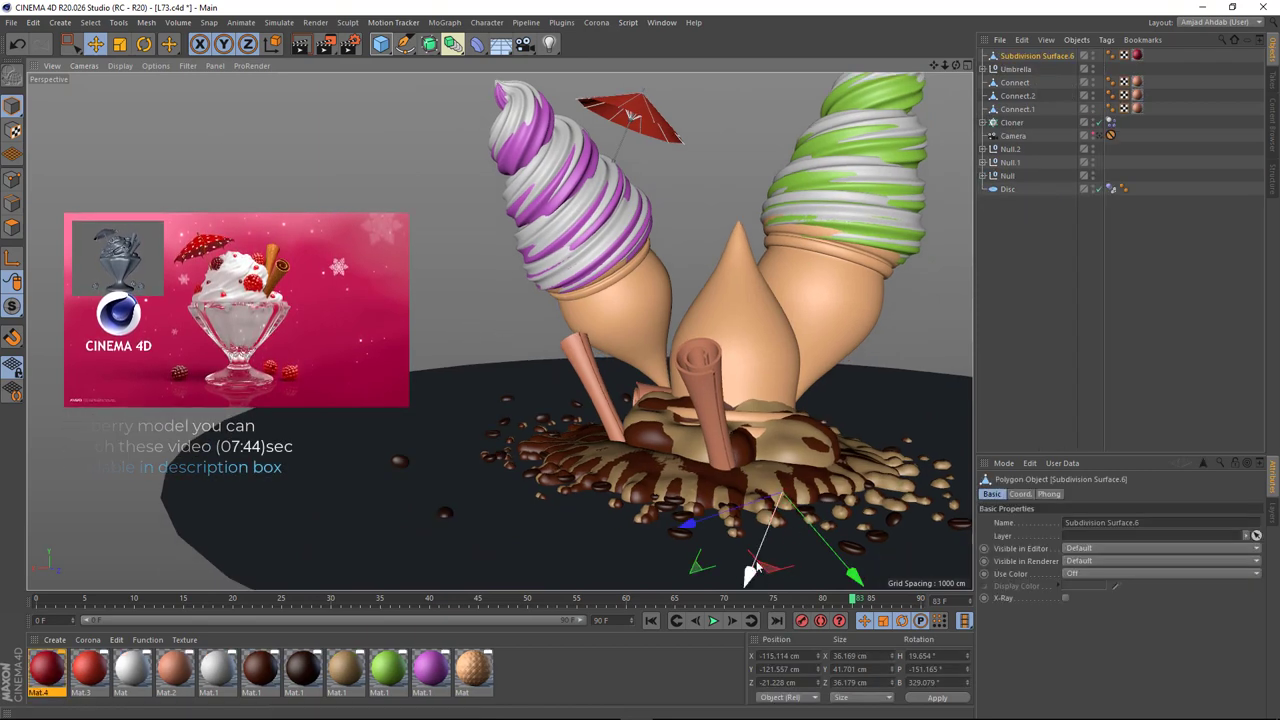
pyautogui.moveTo(781, 536)
pyautogui.mouseDown()
pyautogui.moveTo(443, 463)
pyautogui.moveTo(492, 510)
pyautogui.mouseUp()
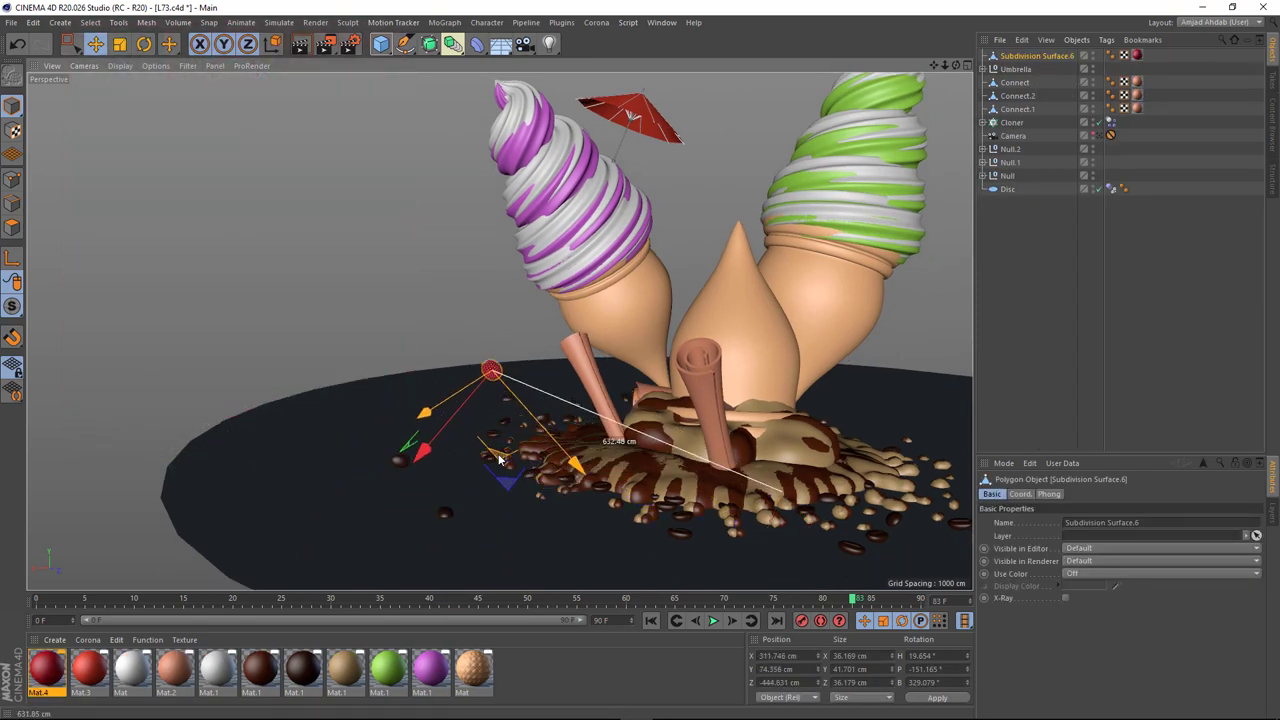
pyautogui.moveTo(490, 400)
pyautogui.keyDown('alt'); pyautogui.mouseDown()
pyautogui.moveTo(420, 470)
pyautogui.moveTo(390, 310)
pyautogui.mouseUp(); pyautogui.keyUp('alt')
pyautogui.press('t')
pyautogui.scroll(3, 410, 480)
pyautogui.press('r')
pyautogui.press('e')
pyautogui.keyDown('alt'); pyautogui.moveTo(510, 362); pyautogui.dragTo(340, 275); pyautogui.keyUp('alt')
pyautogui.moveTo(340, 275); pyautogui.dragTo(340, 252)
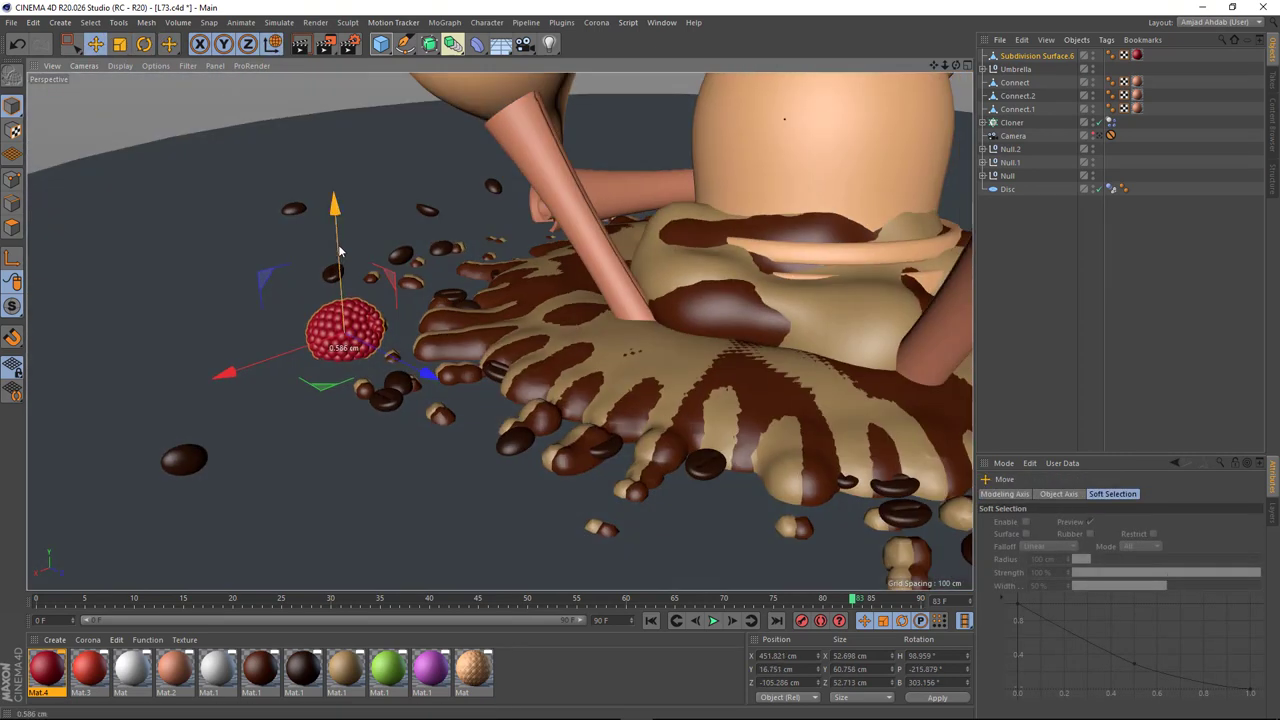
# Step: Duplicate the raspberry and scatter several copies around the splash
pyautogui.click(1098, 135)
pyautogui.moveTo(286, 430)
pyautogui.keyDown('ctrl'); pyautogui.mouseDown()
pyautogui.moveTo(230, 437)
pyautogui.moveTo(290, 425)
pyautogui.mouseUp(); pyautogui.keyUp('ctrl')
pyautogui.press('o')
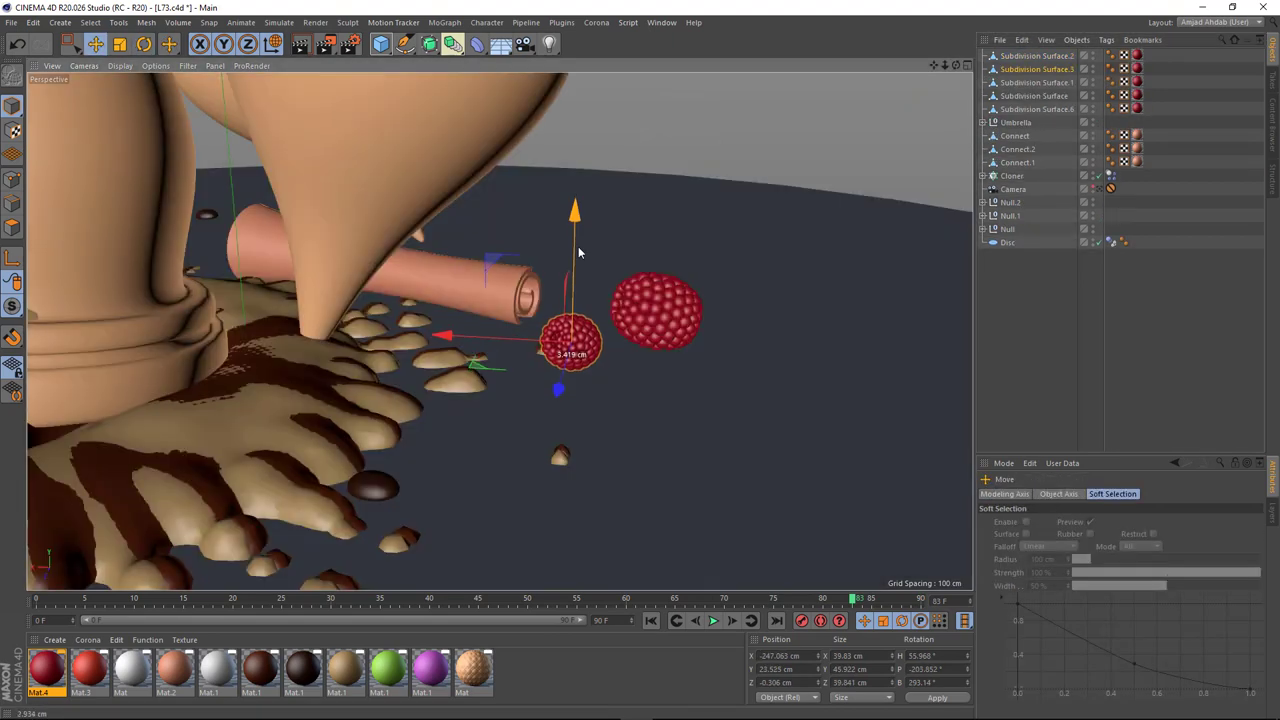
pyautogui.moveTo(651, 281)
pyautogui.keyDown('alt'); pyautogui.mouseDown()
pyautogui.moveTo(439, 395)
pyautogui.moveTo(654, 434)
pyautogui.moveTo(521, 419)
pyautogui.moveTo(476, 487)
pyautogui.moveTo(214, 280)
pyautogui.moveTo(528, 268)
pyautogui.moveTo(302, 465)
pyautogui.mouseUp(); pyautogui.keyUp('alt')
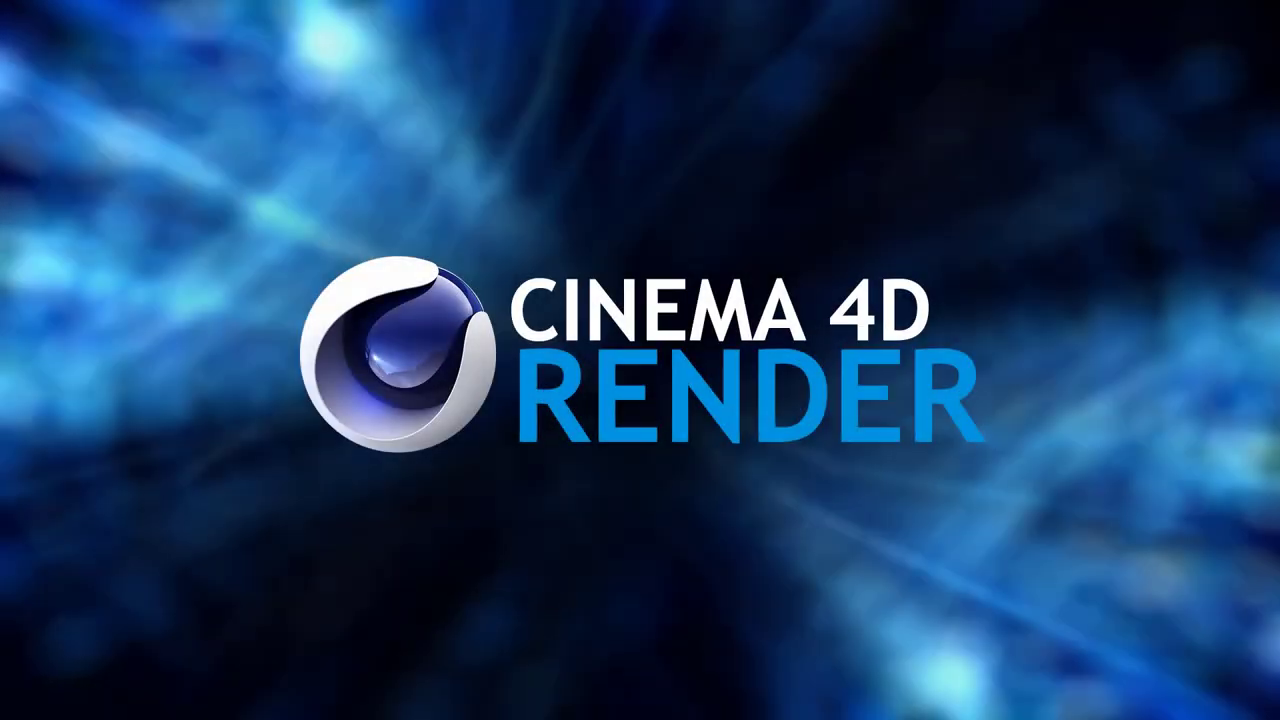
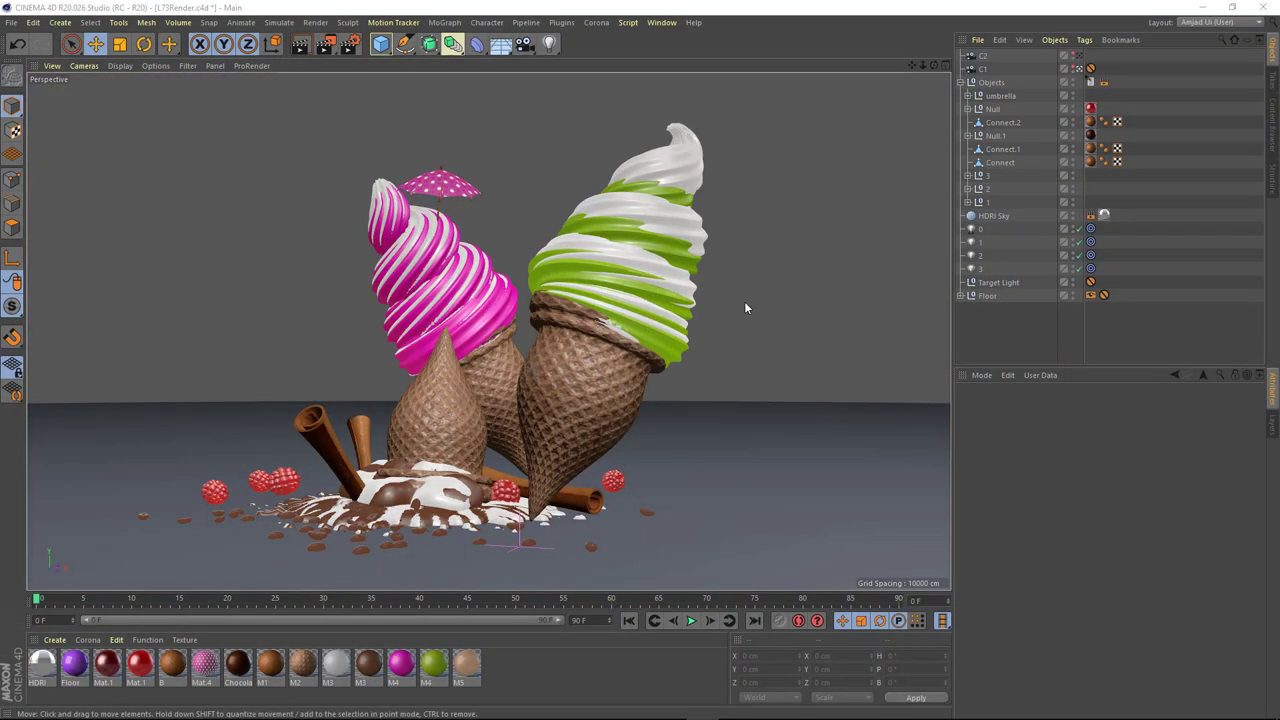
# Step: Inspect the cones, raspberries and splash from low and high angles, then open Render Settings
pyautogui.keyDown('alt'); pyautogui.moveTo(744, 301); pyautogui.dragTo(634, 402); pyautogui.keyUp('alt')
pyautogui.scroll(3, 634, 402)
pyautogui.moveTo(584, 506)
pyautogui.keyDown('alt'); pyautogui.mouseDown()
pyautogui.moveTo(579, 331)
pyautogui.moveTo(660, 264)
pyautogui.moveTo(795, 254)
pyautogui.moveTo(640, 326)
pyautogui.moveTo(504, 358)
pyautogui.moveTo(492, 448)
pyautogui.moveTo(500, 420)
pyautogui.moveTo(482, 373)
pyautogui.moveTo(662, 375)
pyautogui.moveTo(560, 360)
pyautogui.mouseUp(); pyautogui.keyUp('alt')
pyautogui.keyDown('alt'); pyautogui.moveTo(478, 424); pyautogui.dragTo(456, 326); pyautogui.keyUp('alt')
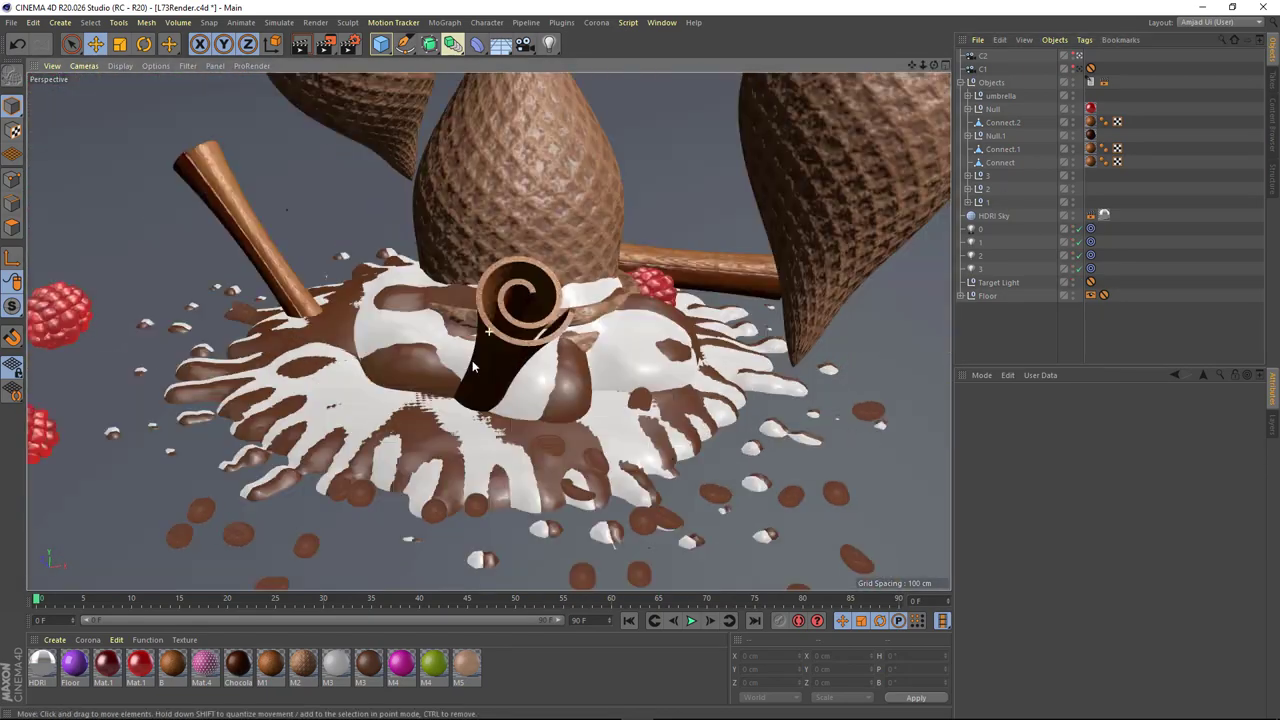
pyautogui.moveTo(456, 326)
pyautogui.keyDown('alt'); pyautogui.mouseDown()
pyautogui.moveTo(595, 363)
pyautogui.moveTo(565, 342)
pyautogui.mouseUp(); pyautogui.keyUp('alt')
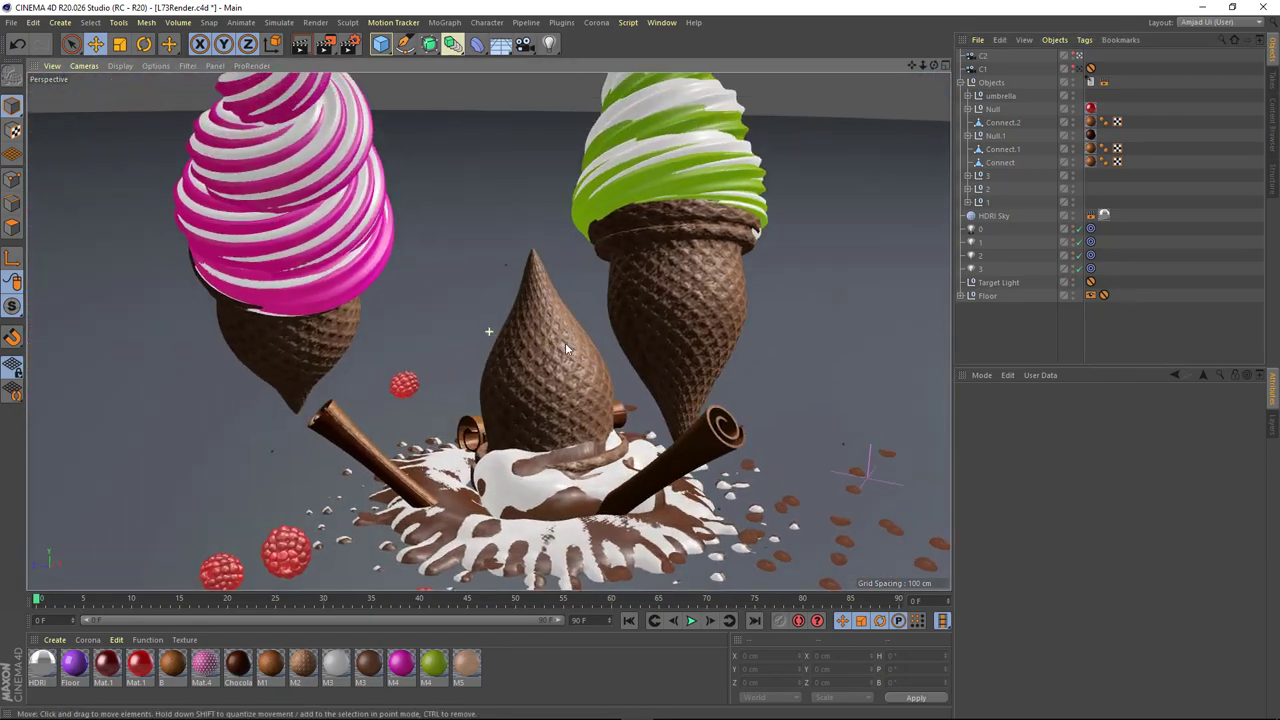
pyautogui.scroll(-5, 212, 108)
pyautogui.hotkey('ctrl', 'b')
# Step: Expand the primary and secondary Global Illumination intensity options
pyautogui.moveTo(307, 68); pyautogui.dragTo(207, 116)
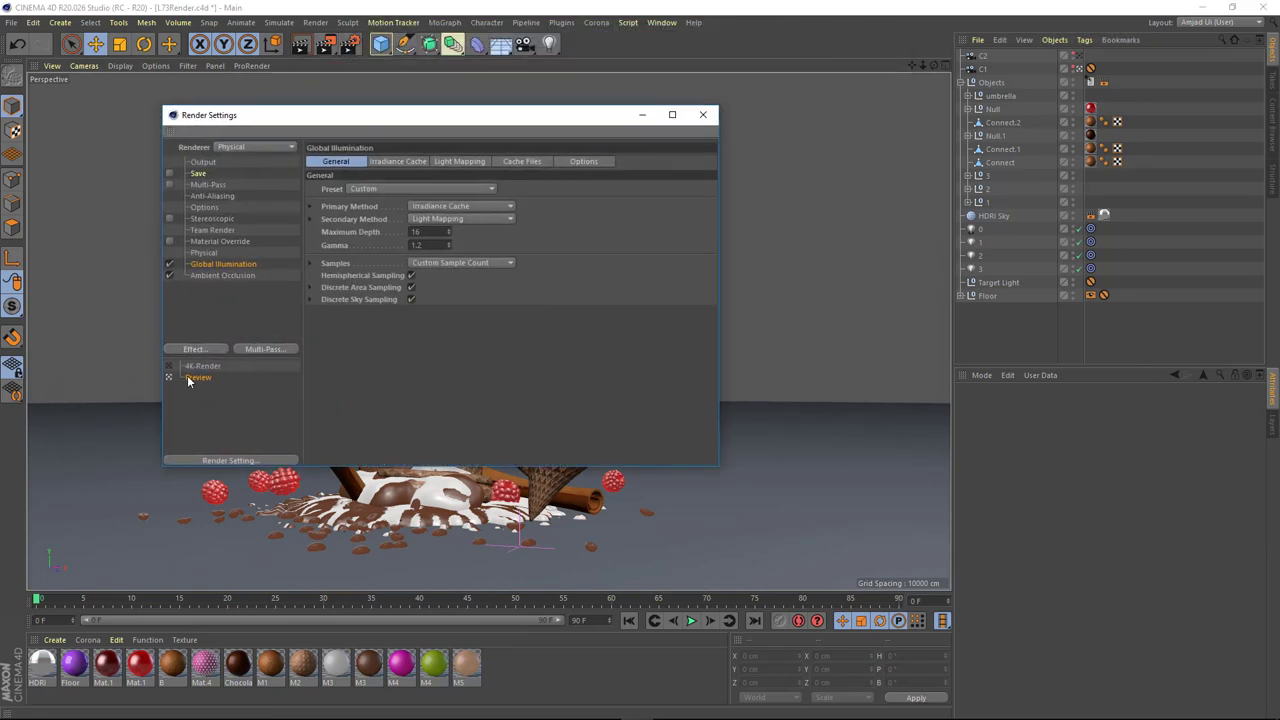
pyautogui.click(309, 206)
pyautogui.click(309, 245)
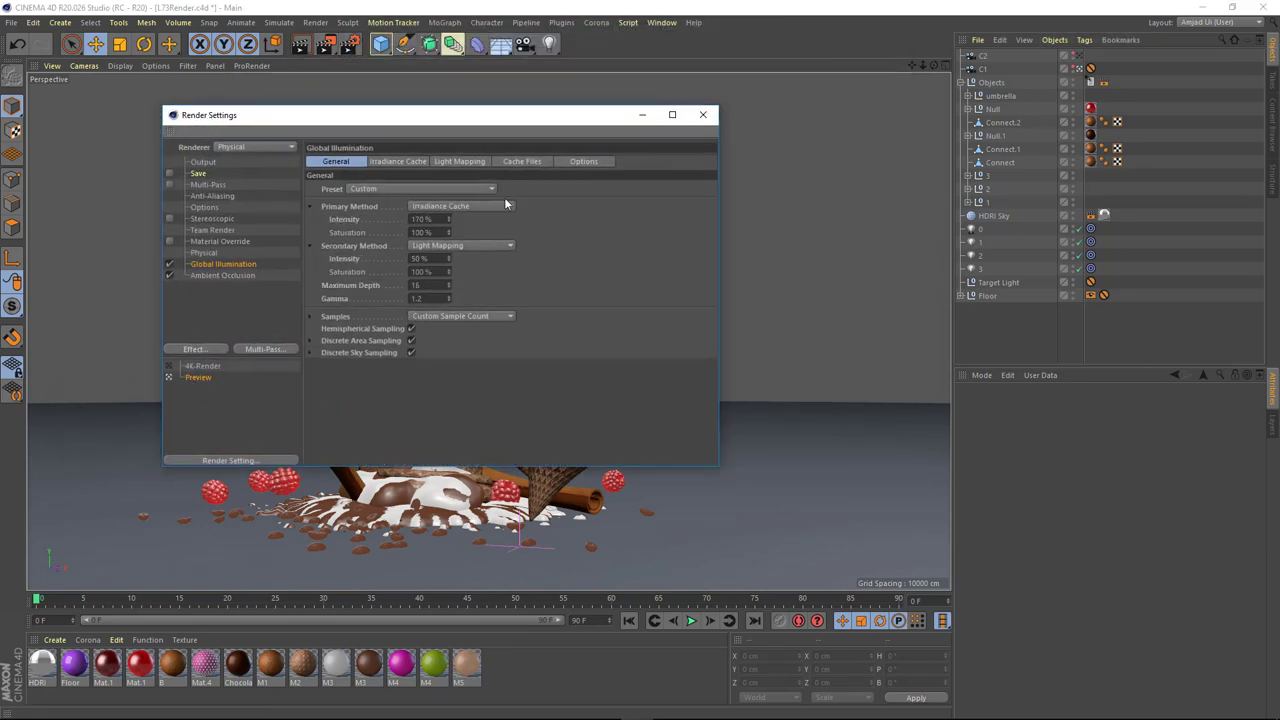
pyautogui.moveTo(551, 120); pyautogui.dragTo(662, 135)
# Step: Review the Ambient Occlusion and Physical sampler pages, enlarging the dialog and revisiting Global Illumination
pyautogui.click(322, 291)
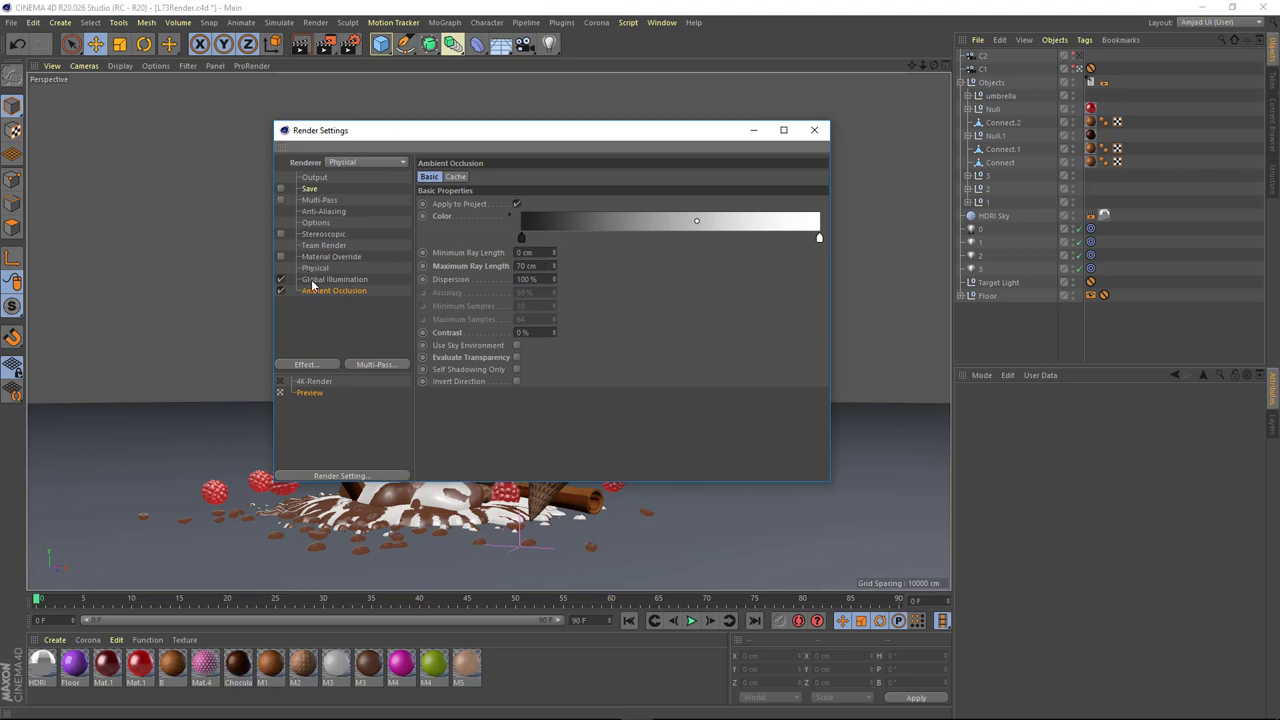
pyautogui.click(314, 268)
pyautogui.click(421, 277)
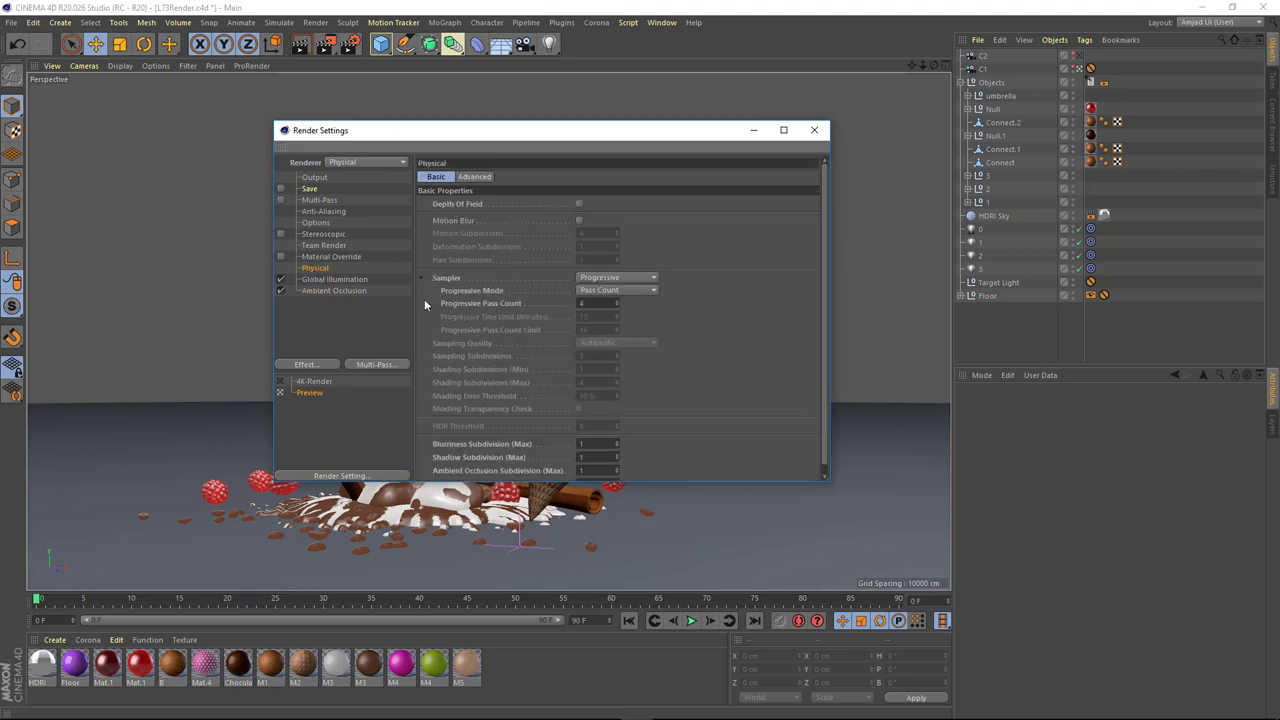
pyautogui.moveTo(659, 482); pyautogui.dragTo(580, 549)
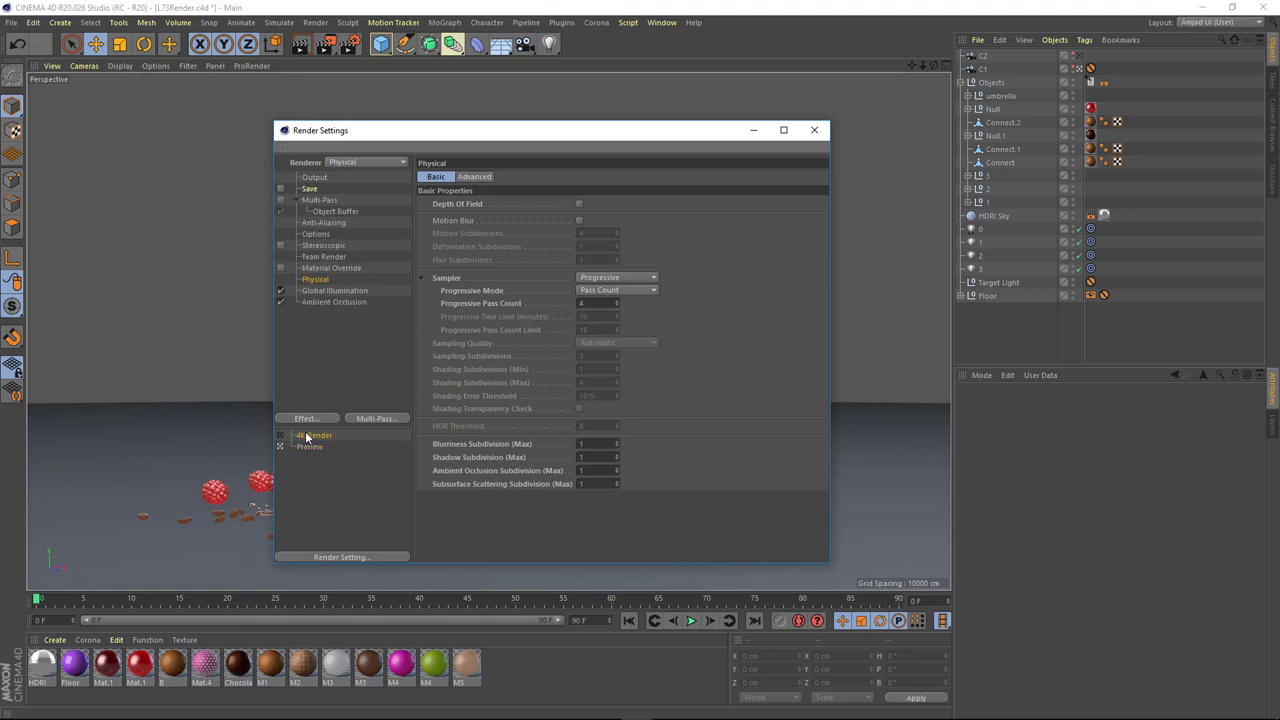
pyautogui.click(330, 291)
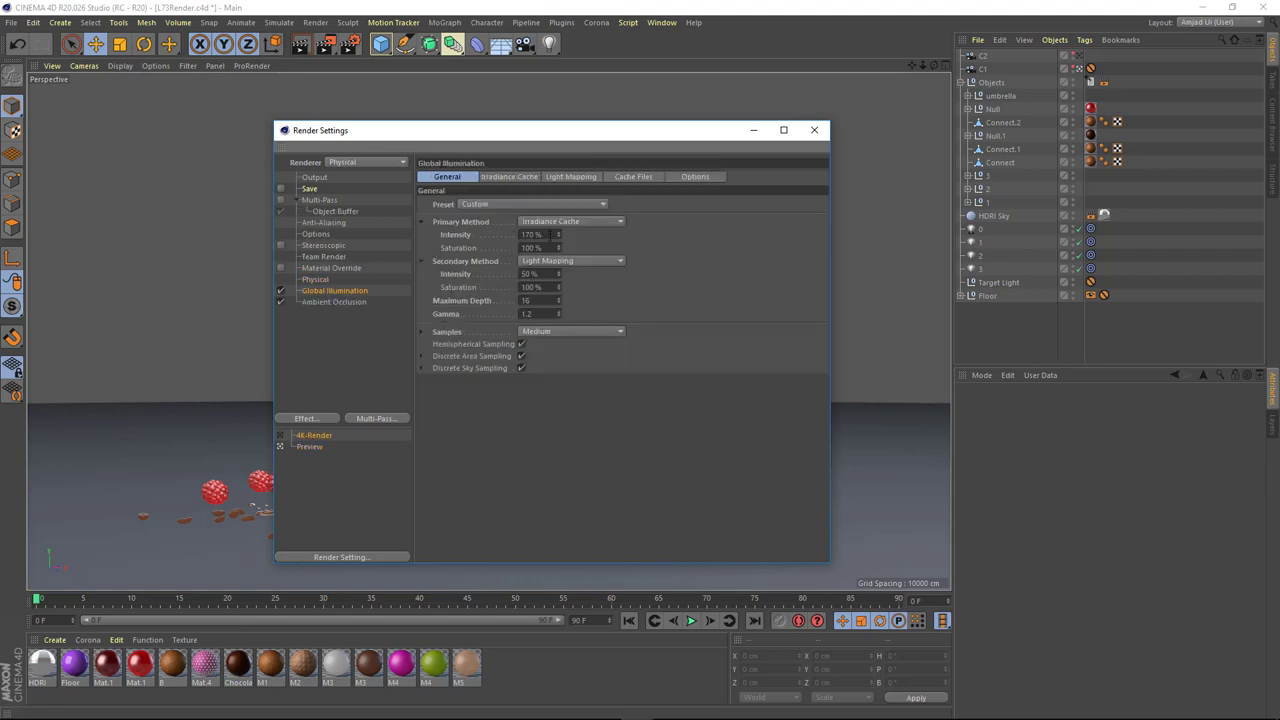
pyautogui.click(319, 303)
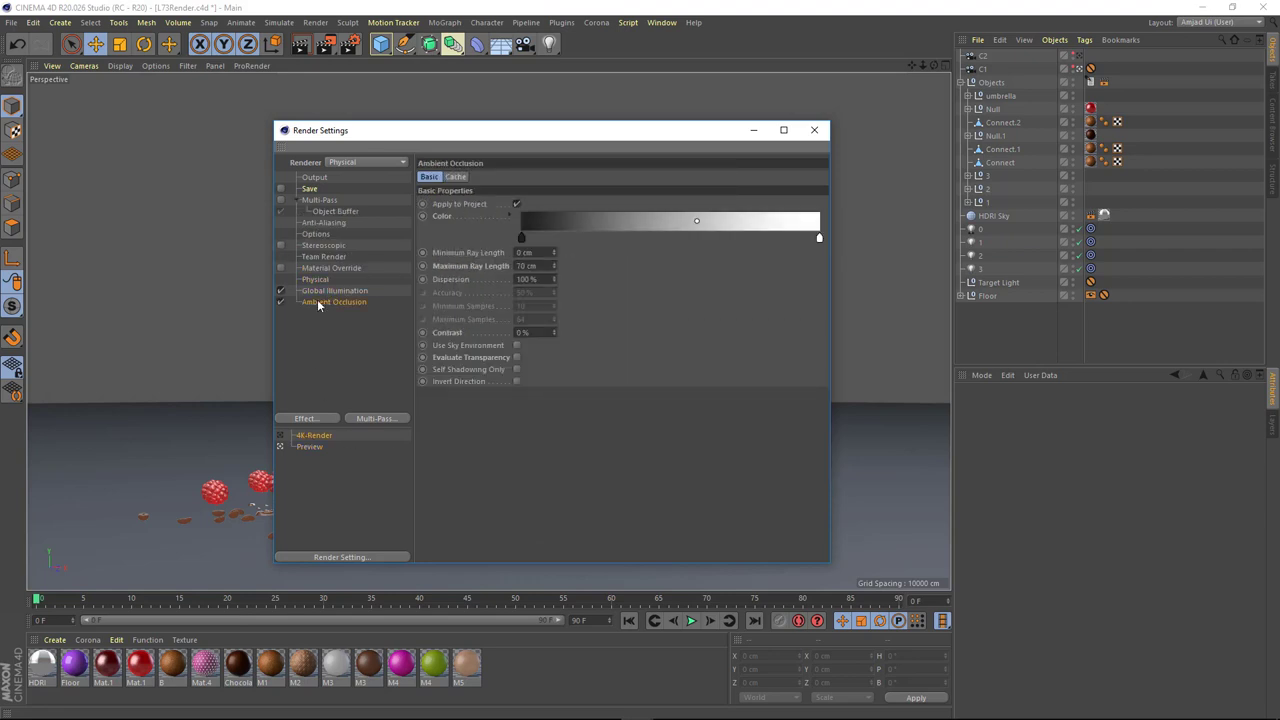
pyautogui.click(317, 280)
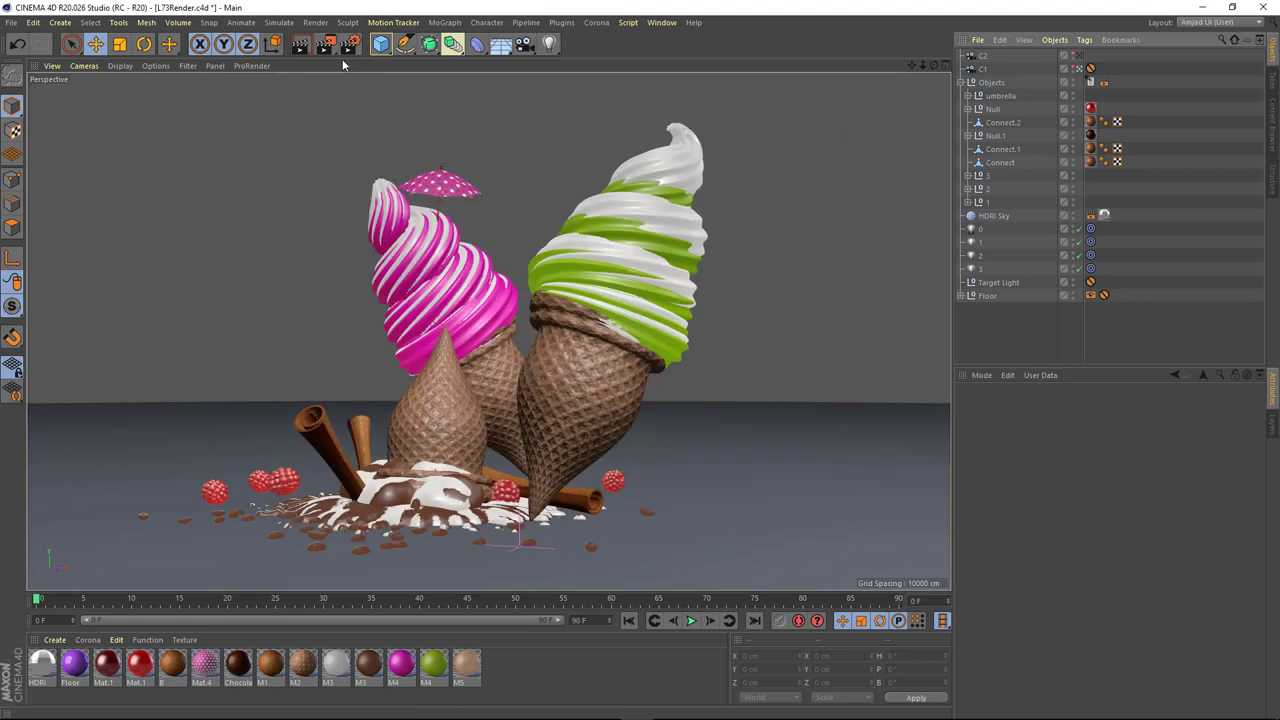
# Step: Dock and widen the Picture Viewer, then render the scene into it
pyautogui.click(650, 22)
pyautogui.click(690, 288)
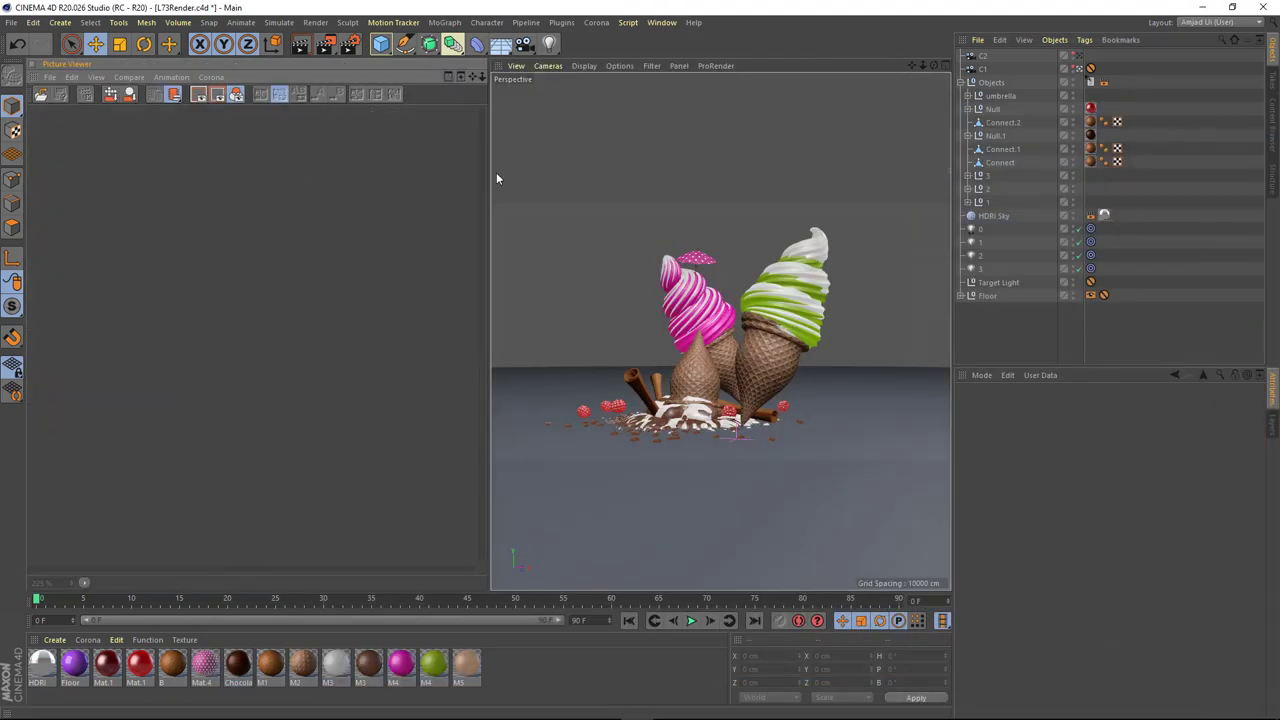
pyautogui.moveTo(490, 178); pyautogui.dragTo(637, 208)
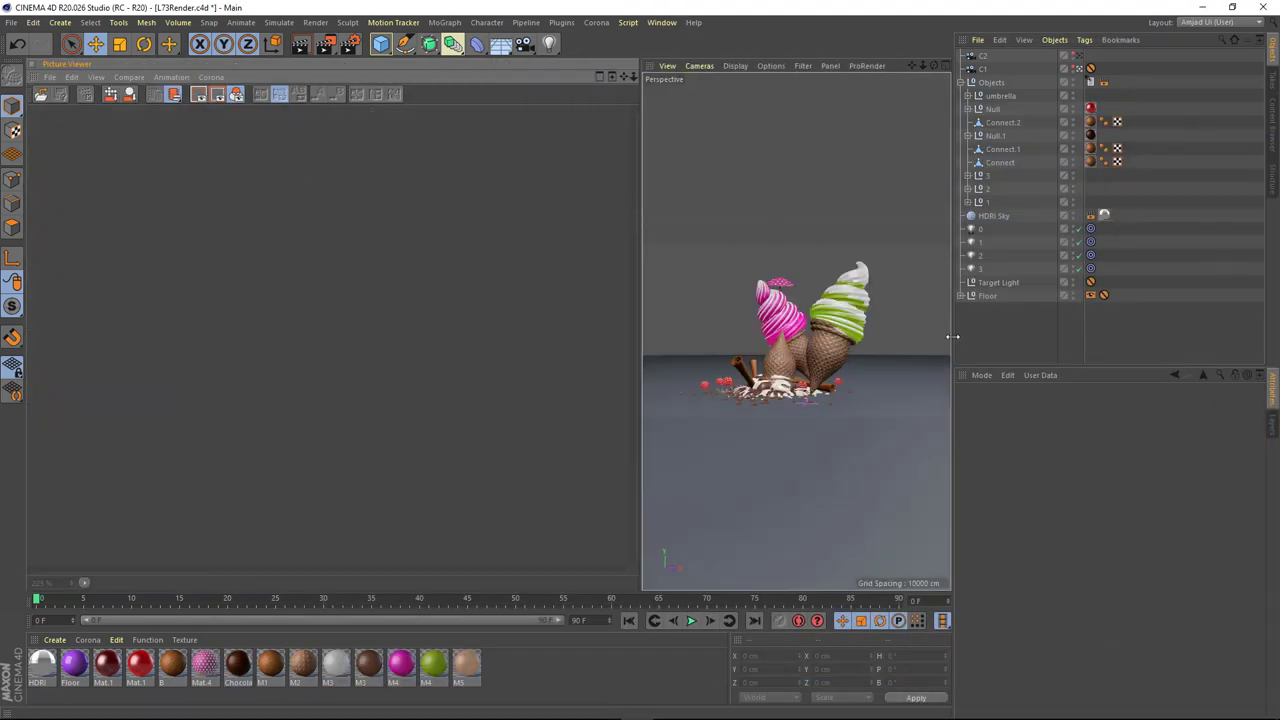
pyautogui.click(325, 47)
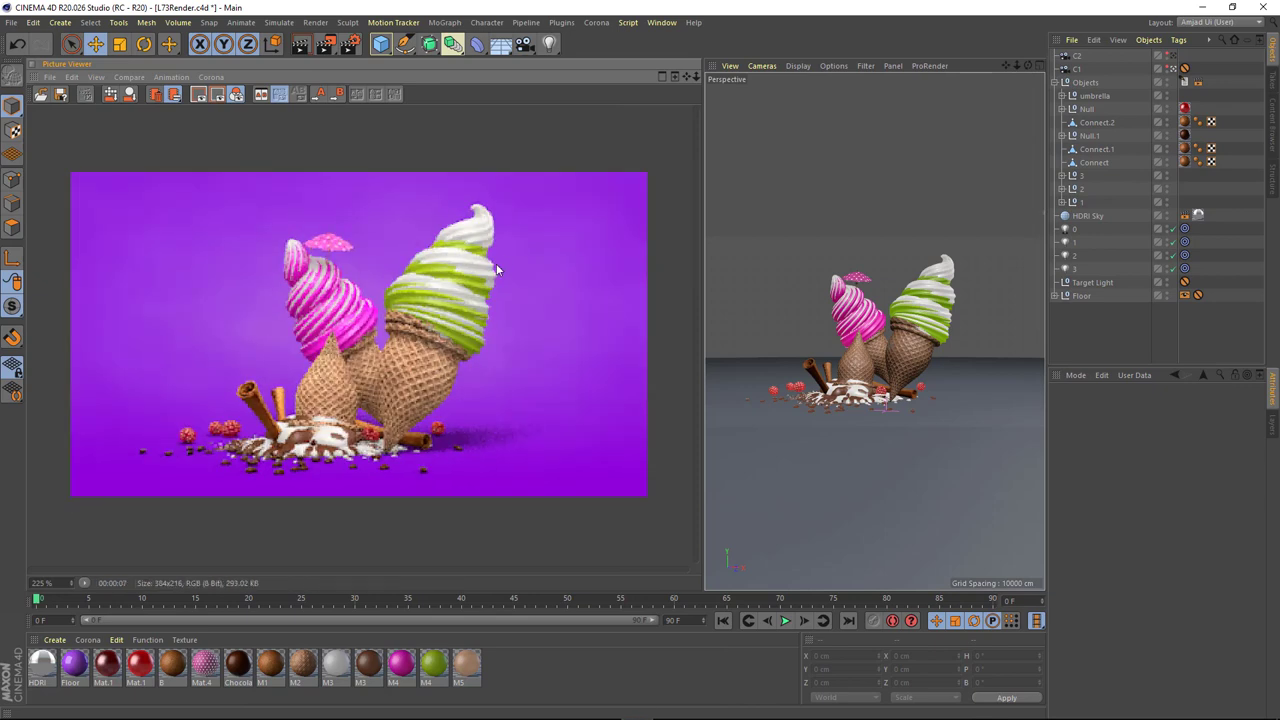
# Step: Check the Output resolution in Render Settings and re-render the 768×432 preview
pyautogui.click(350, 43)
pyautogui.moveTo(430, 72); pyautogui.dragTo(419, 80)
pyautogui.click(337, 126)
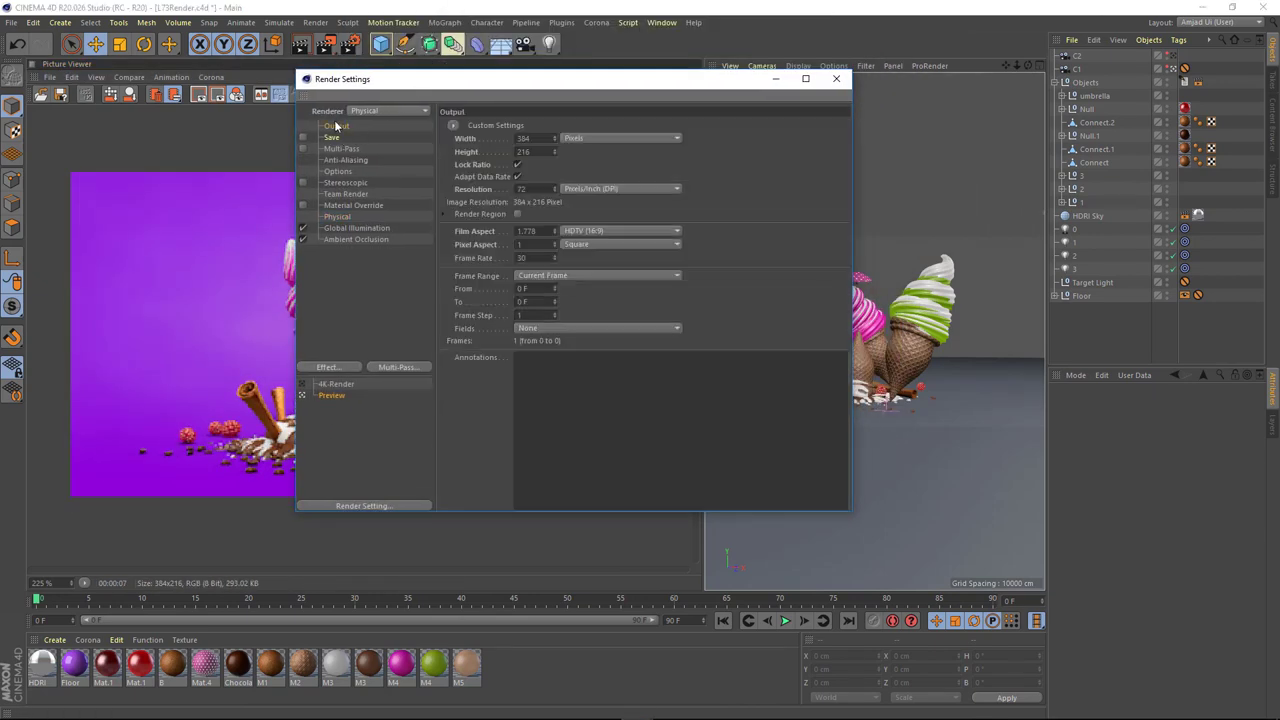
pyautogui.click(836, 78)
pyautogui.click(325, 44)
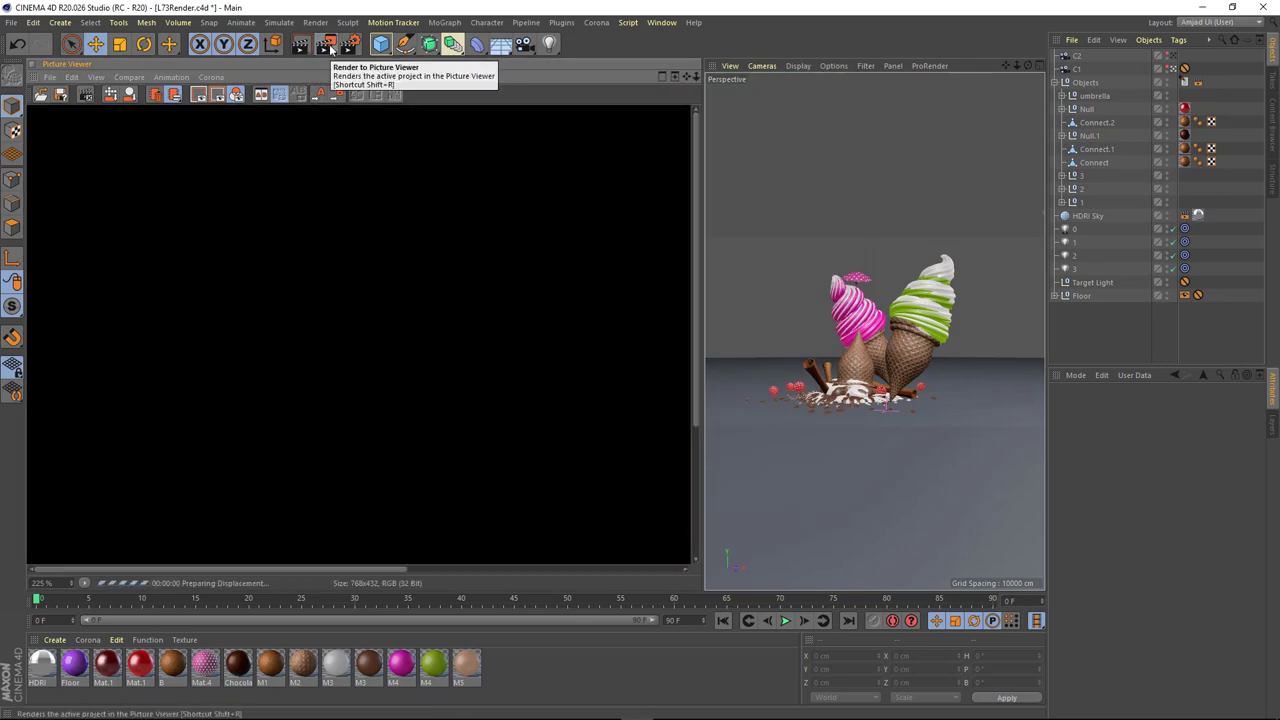
pyautogui.scroll(-2, 387, 339)
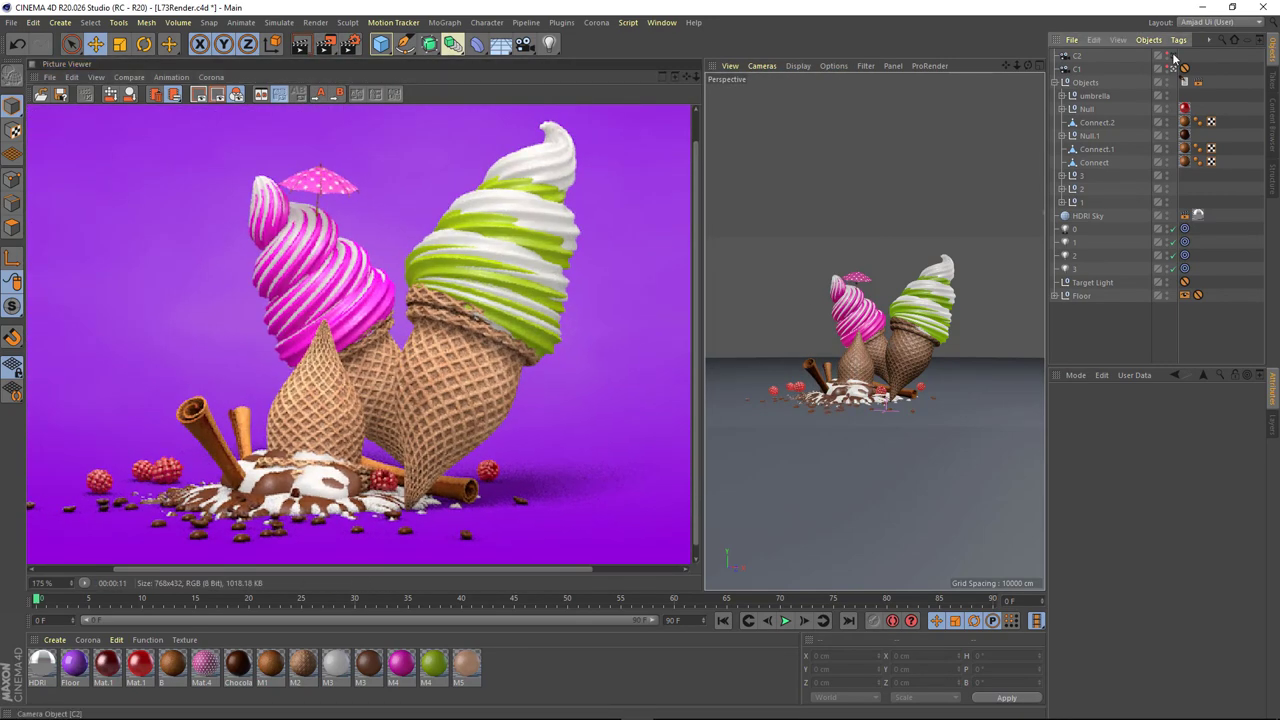
pyautogui.keyDown('alt'); pyautogui.moveTo(860, 330); pyautogui.dragTo(870, 372); pyautogui.keyUp('alt')
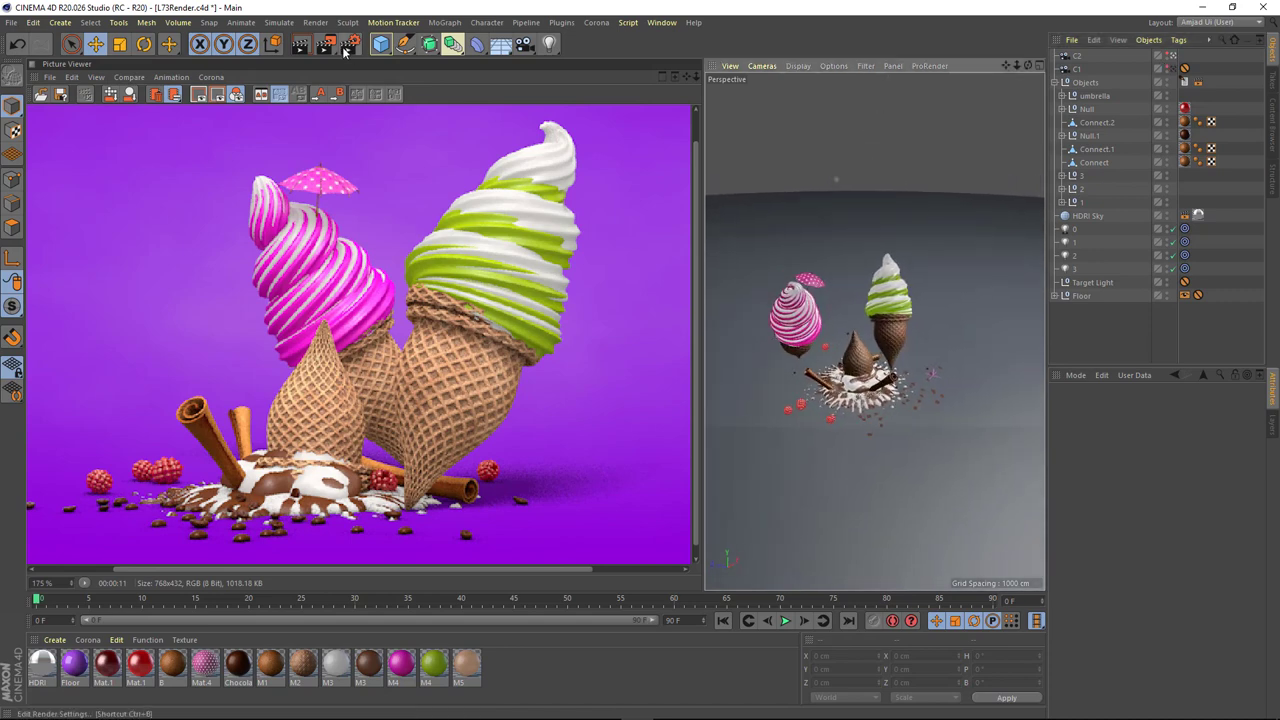
# Step: Render the scene, then render a close-up of the green ice cream
pyautogui.hotkey('shift', 'r')
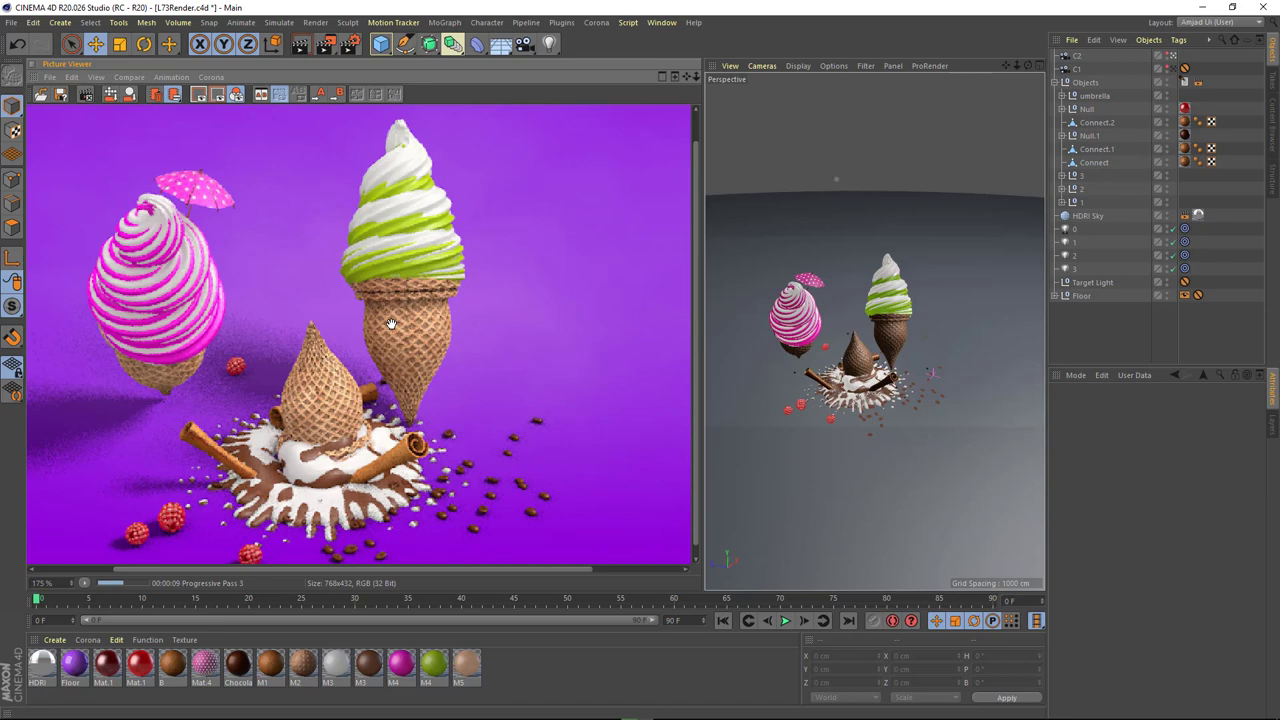
pyautogui.moveTo(391, 324); pyautogui.dragTo(432, 298)
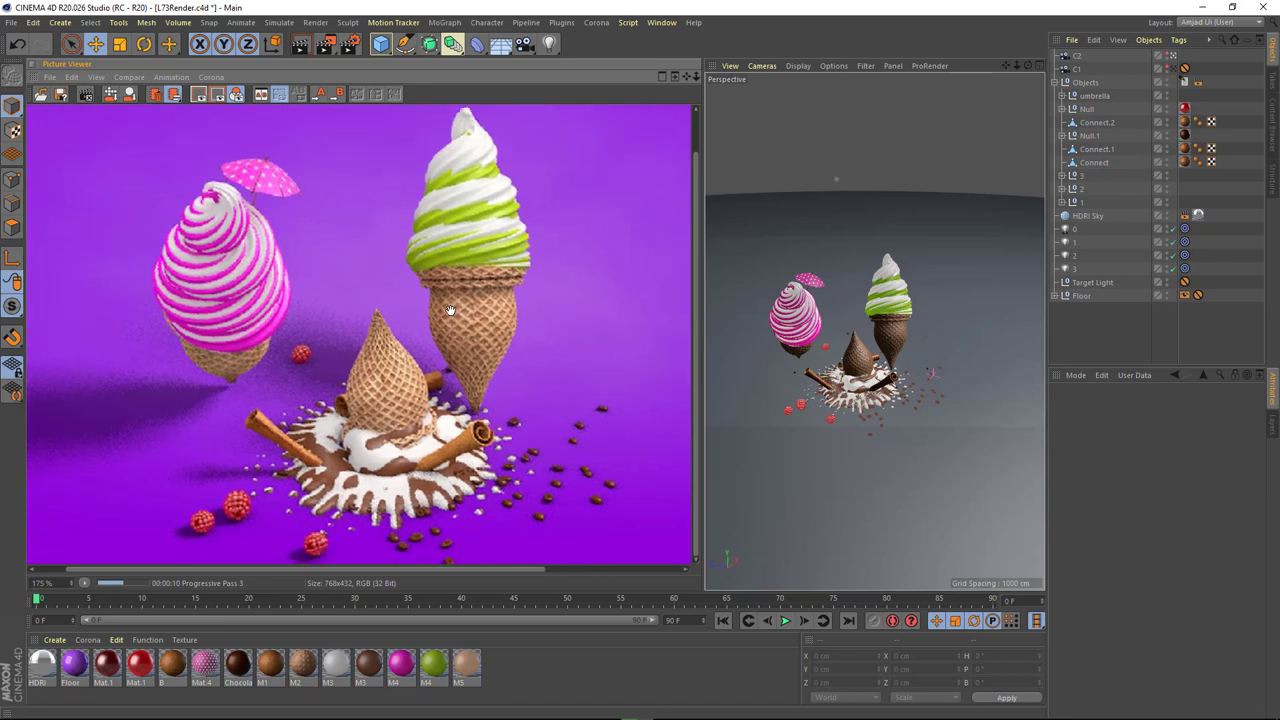
pyautogui.moveTo(907, 302)
pyautogui.keyDown('alt'); pyautogui.mouseDown()
pyautogui.moveTo(943, 287)
pyautogui.moveTo(862, 374)
pyautogui.moveTo(930, 350)
pyautogui.mouseUp(); pyautogui.keyUp('alt')
pyautogui.scroll(5, 943, 287)
pyautogui.hotkey('shift', 'r')
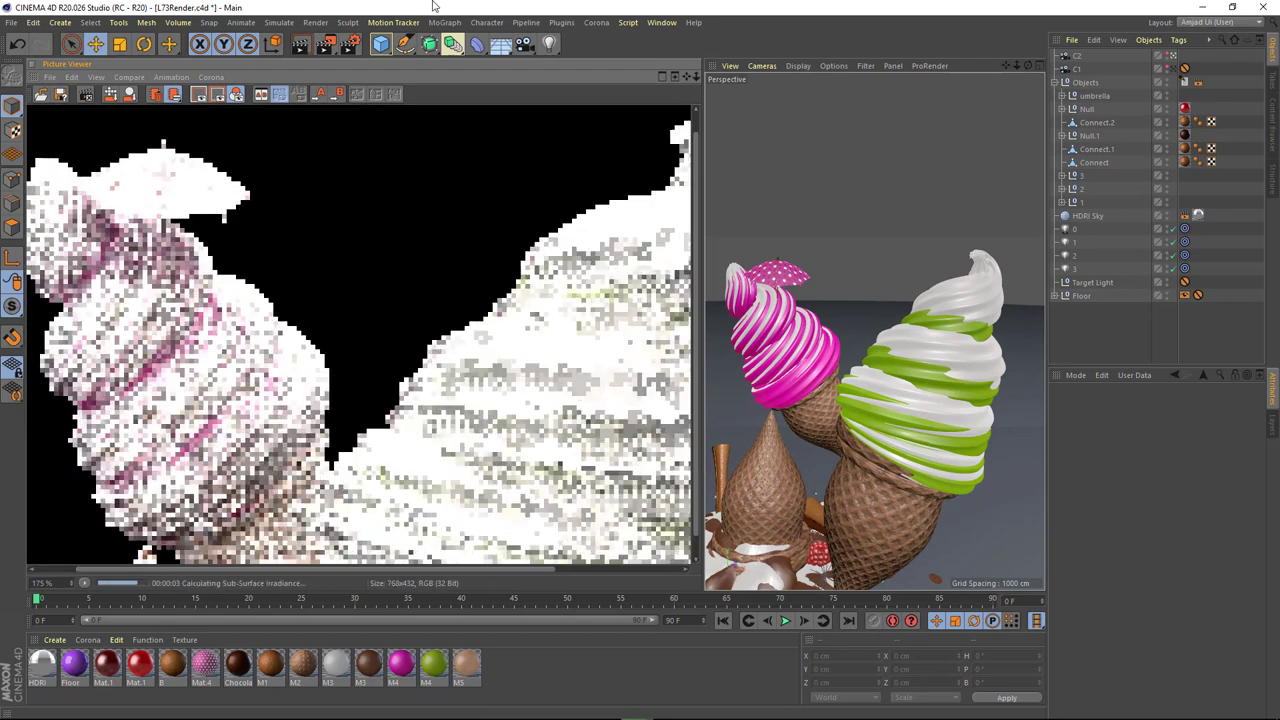
# Step: Render a close-up of the pink cone, then a wider view of the scene
pyautogui.scroll(-1, 288, 334)
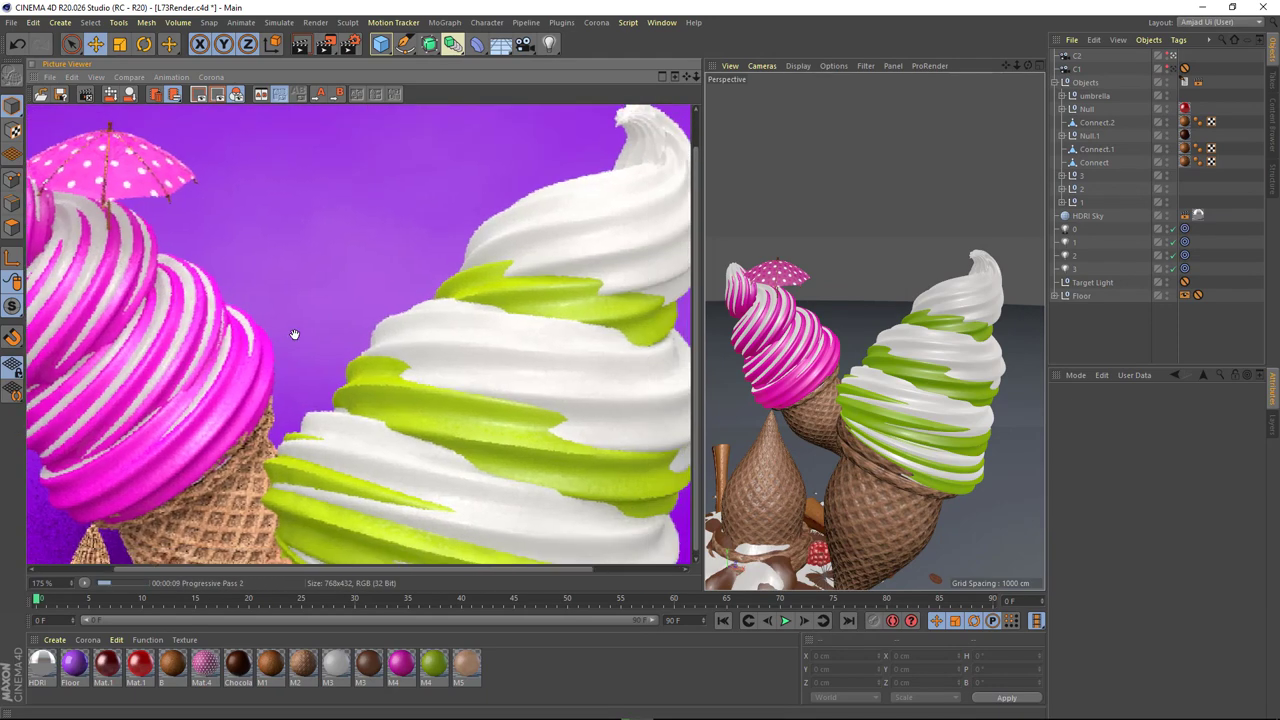
pyautogui.scroll(-1, 336, 360)
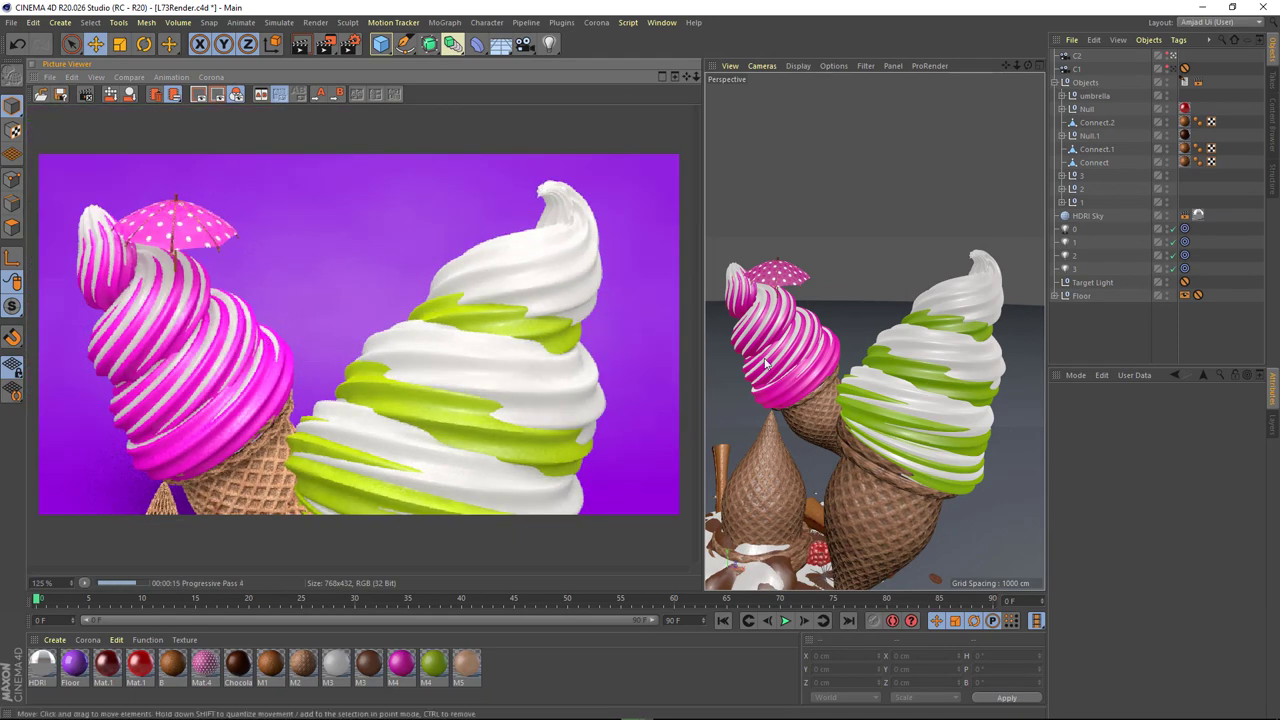
pyautogui.scroll(3, 808, 340)
pyautogui.keyDown('alt'); pyautogui.moveTo(808, 340); pyautogui.dragTo(975, 330); pyautogui.keyUp('alt')
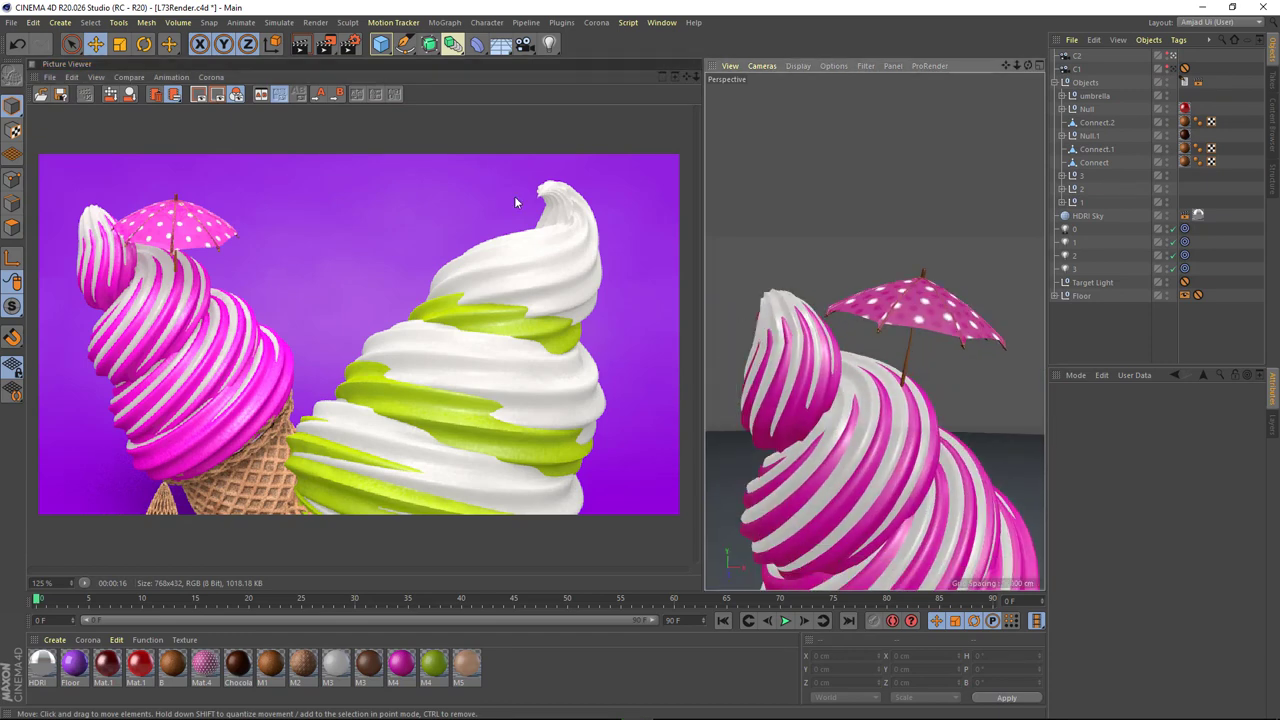
pyautogui.click(326, 45)
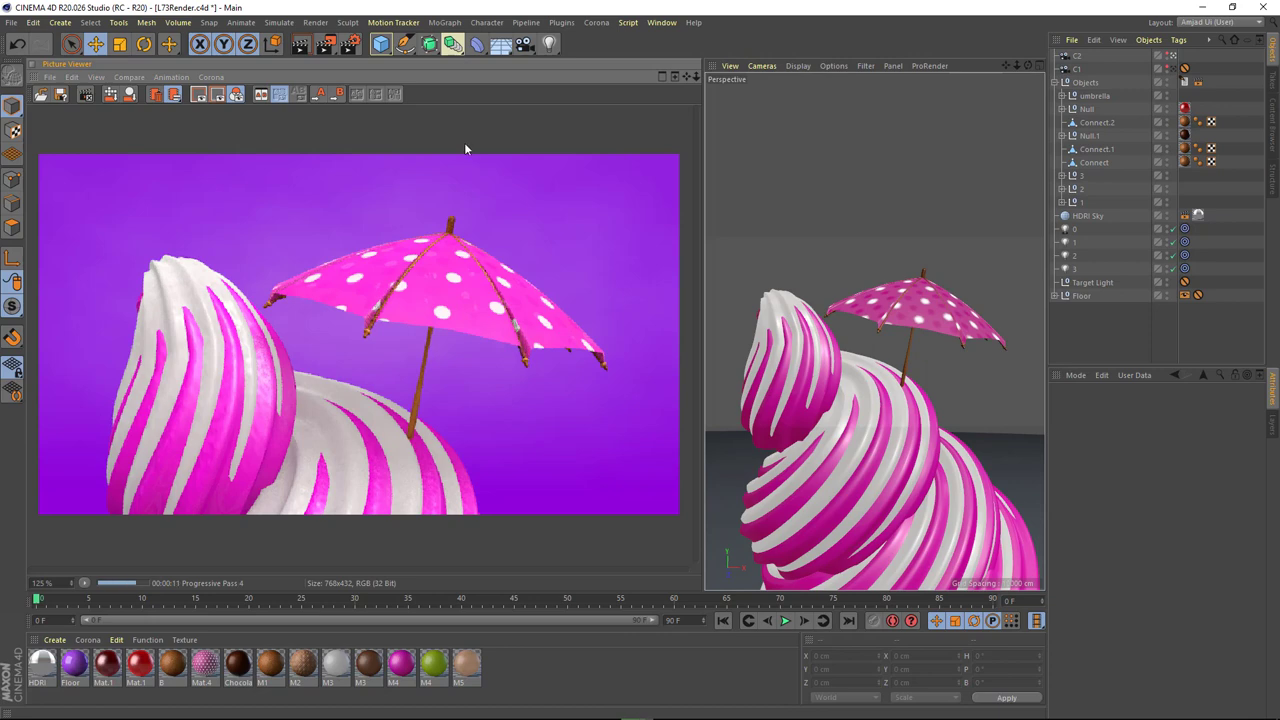
pyautogui.scroll(-3, 860, 300)
pyautogui.moveTo(820, 330)
pyautogui.keyDown('alt'); pyautogui.mouseDown()
pyautogui.moveTo(860, 299)
pyautogui.moveTo(816, 348)
pyautogui.moveTo(893, 365)
pyautogui.mouseUp(); pyautogui.keyUp('alt')
pyautogui.click(325, 49)
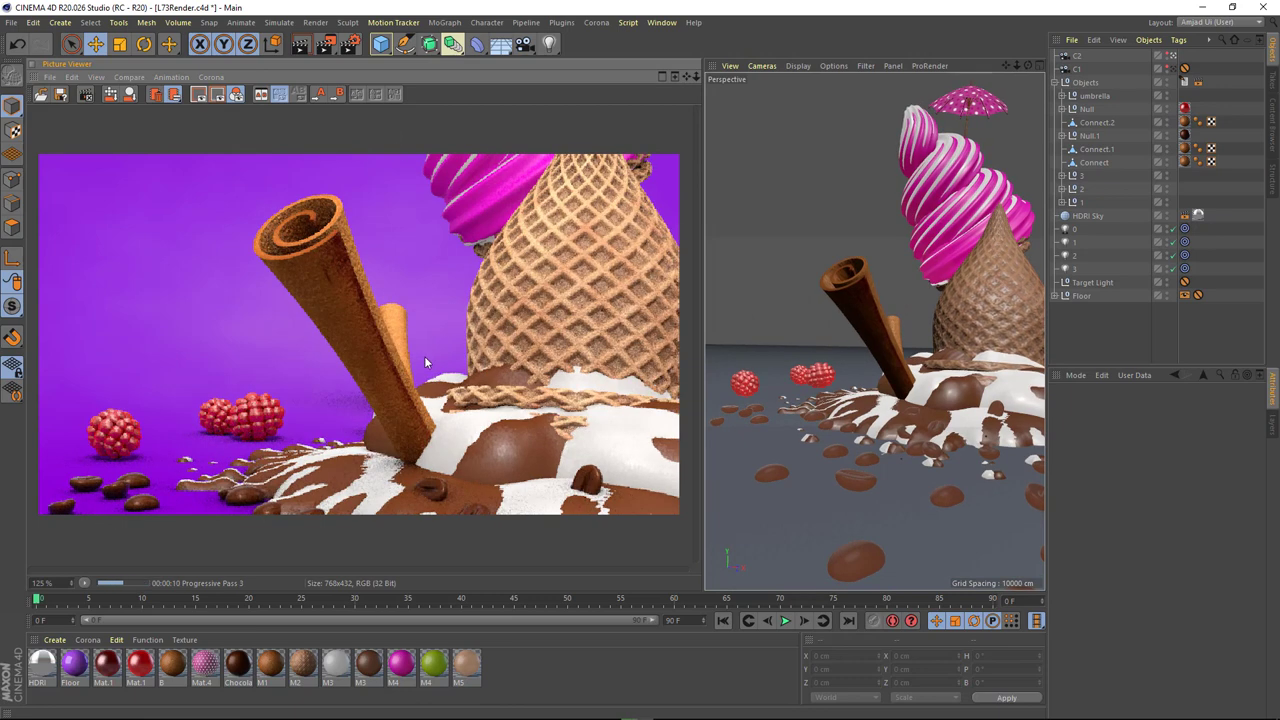
# Step: Render close-ups of the raspberries and the waffle cone
pyautogui.scroll(5, 880, 400)
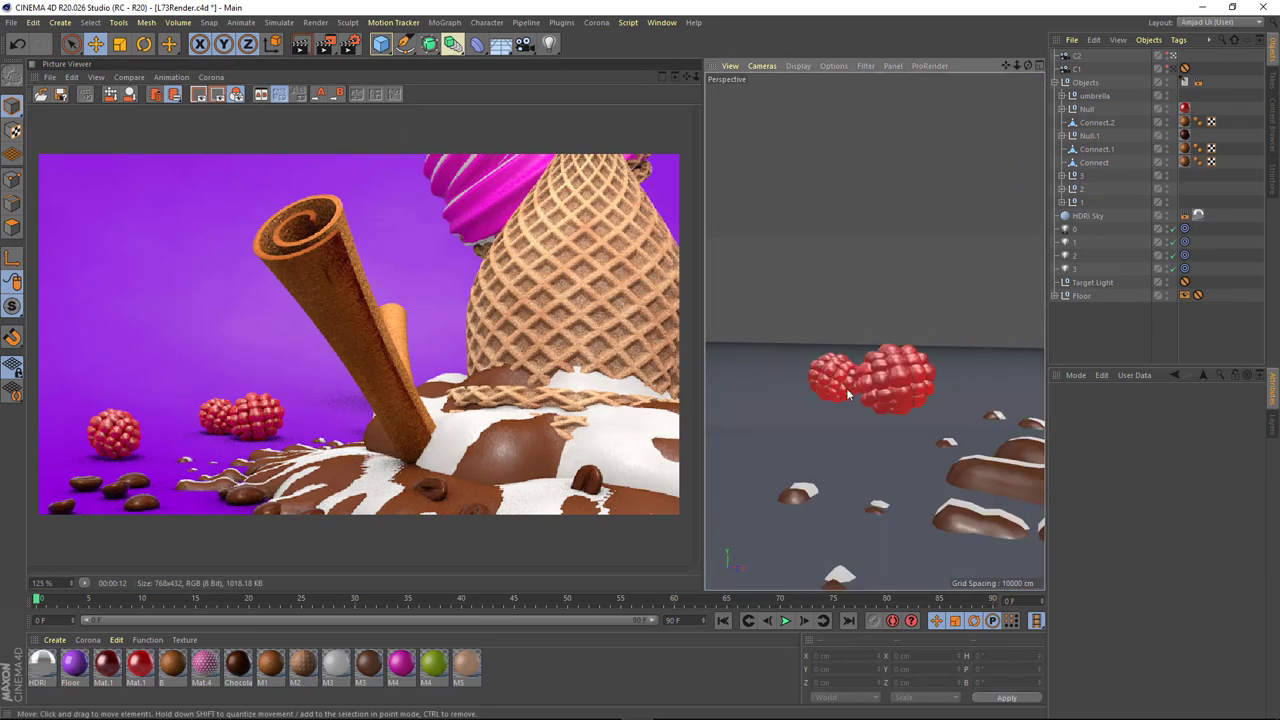
pyautogui.scroll(5, 880, 400)
pyautogui.scroll(3, 880, 400)
pyautogui.click(325, 44)
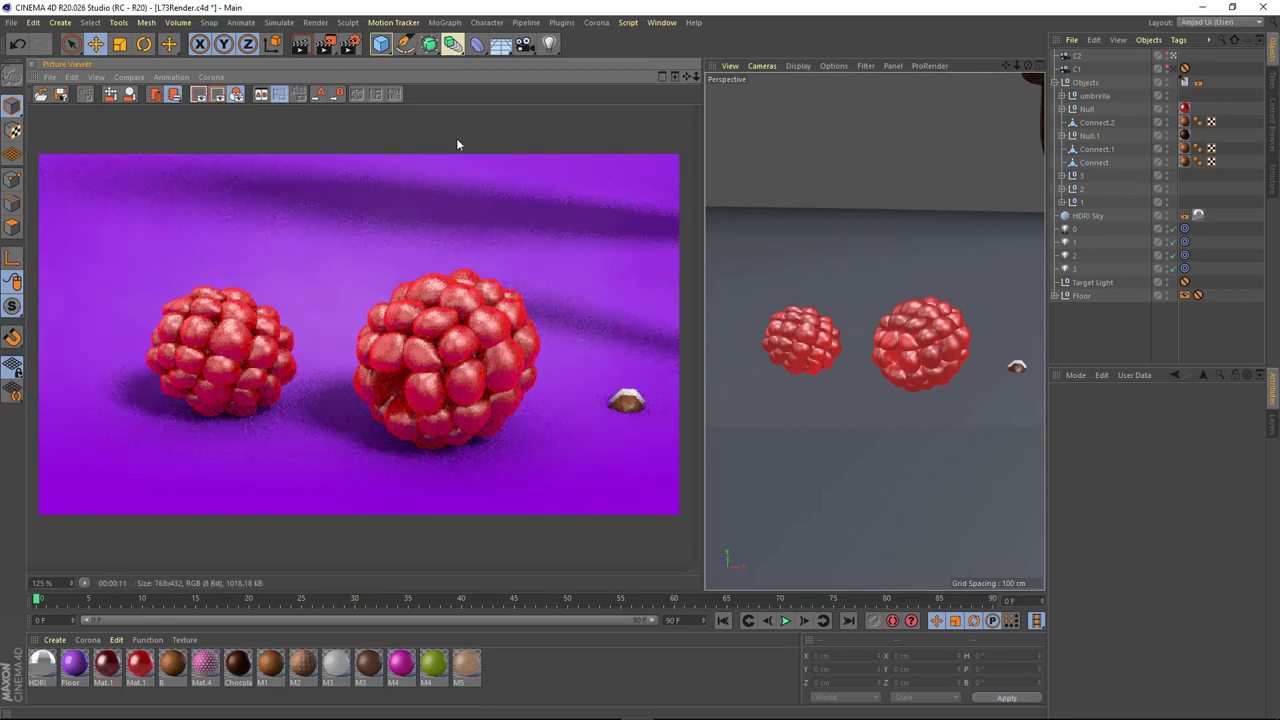
pyautogui.moveTo(890, 345)
pyautogui.keyDown('alt'); pyautogui.mouseDown()
pyautogui.moveTo(858, 350)
pyautogui.moveTo(885, 336)
pyautogui.moveTo(845, 286)
pyautogui.mouseUp(); pyautogui.keyUp('alt')
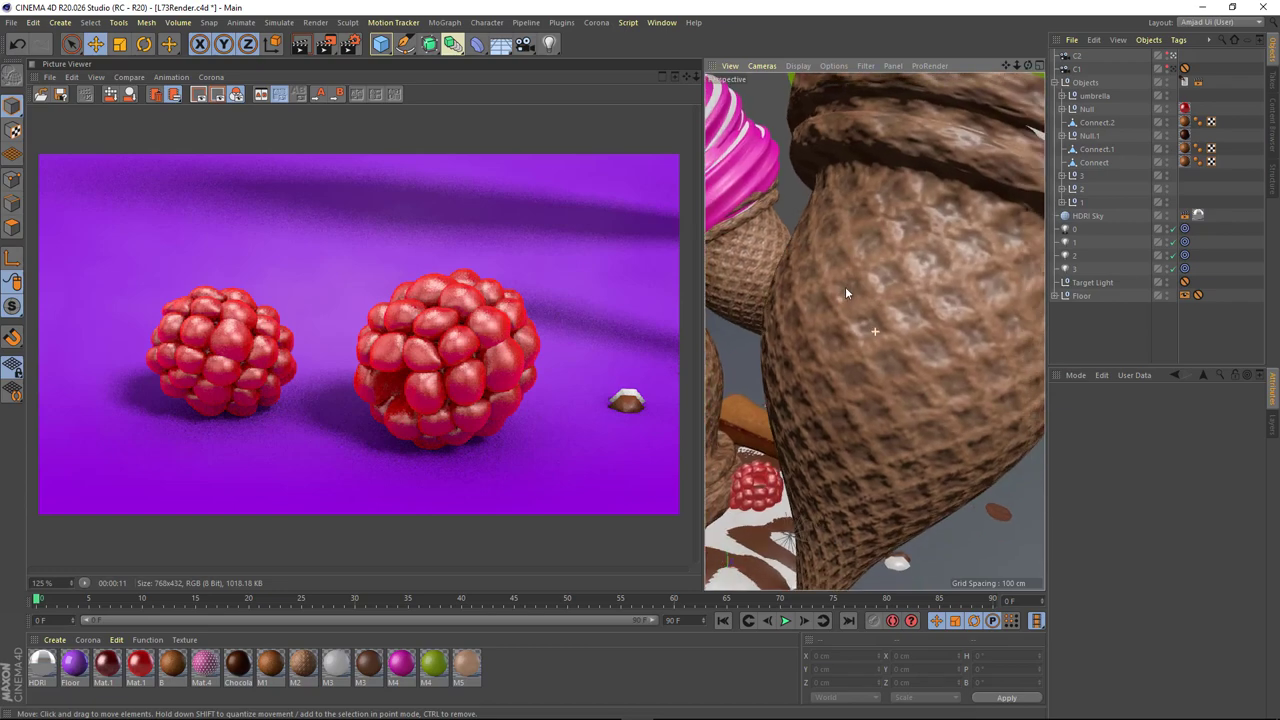
pyautogui.click(325, 44)
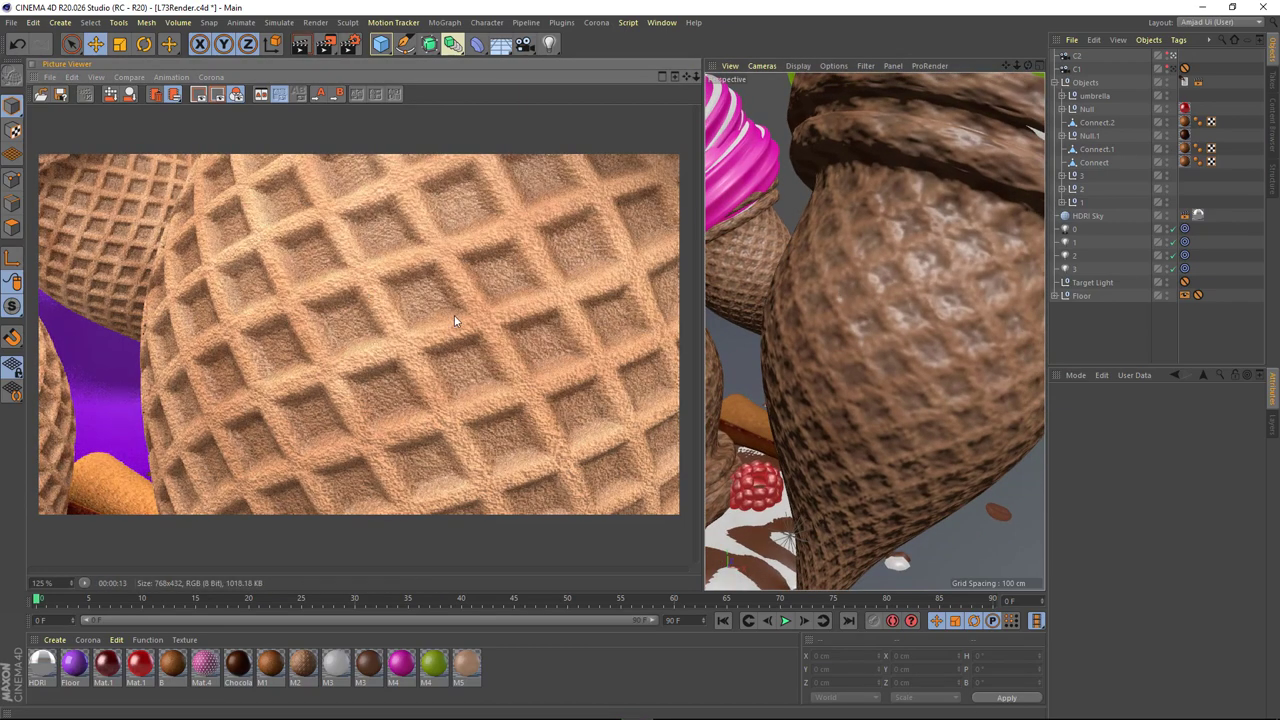
# Step: Render a close-up of the green-and-white swirl
pyautogui.scroll(3, 400, 349)
pyautogui.scroll(-4, 406, 363)
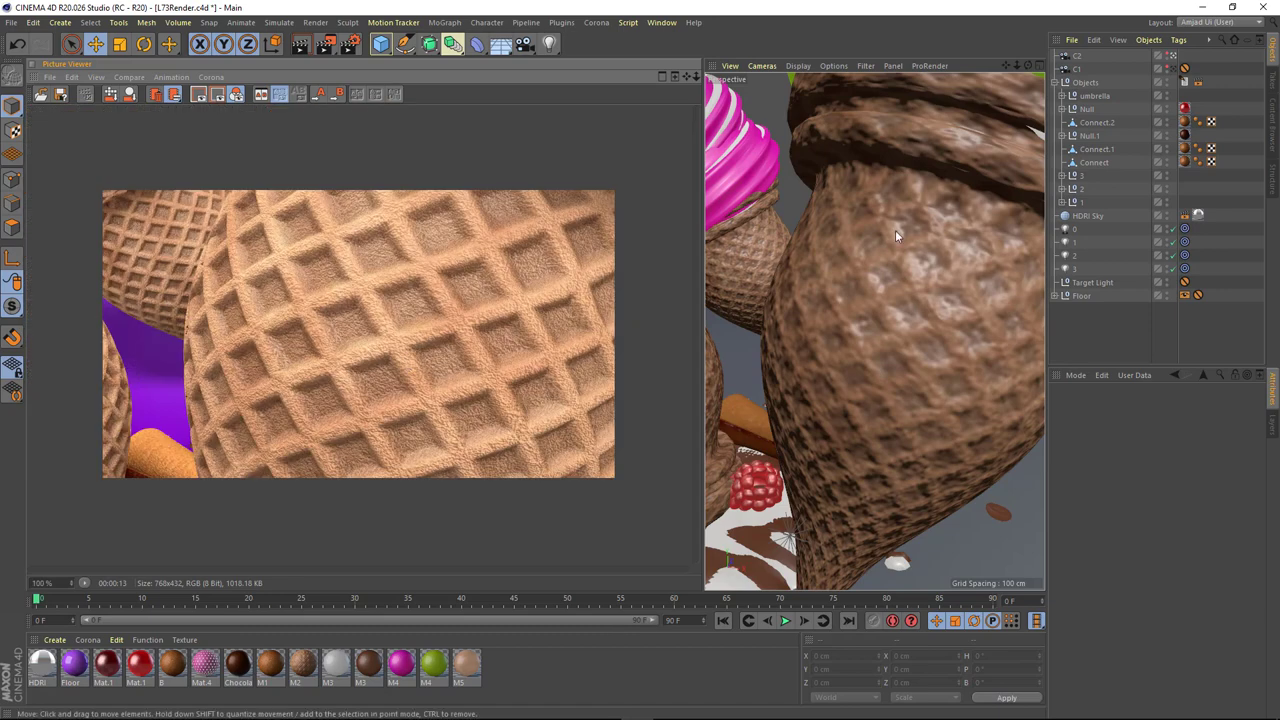
pyautogui.moveTo(895, 230)
pyautogui.keyDown('alt'); pyautogui.mouseDown()
pyautogui.moveTo(900, 343)
pyautogui.moveTo(894, 357)
pyautogui.moveTo(870, 340)
pyautogui.mouseUp(); pyautogui.keyUp('alt')
pyautogui.click(325, 44)
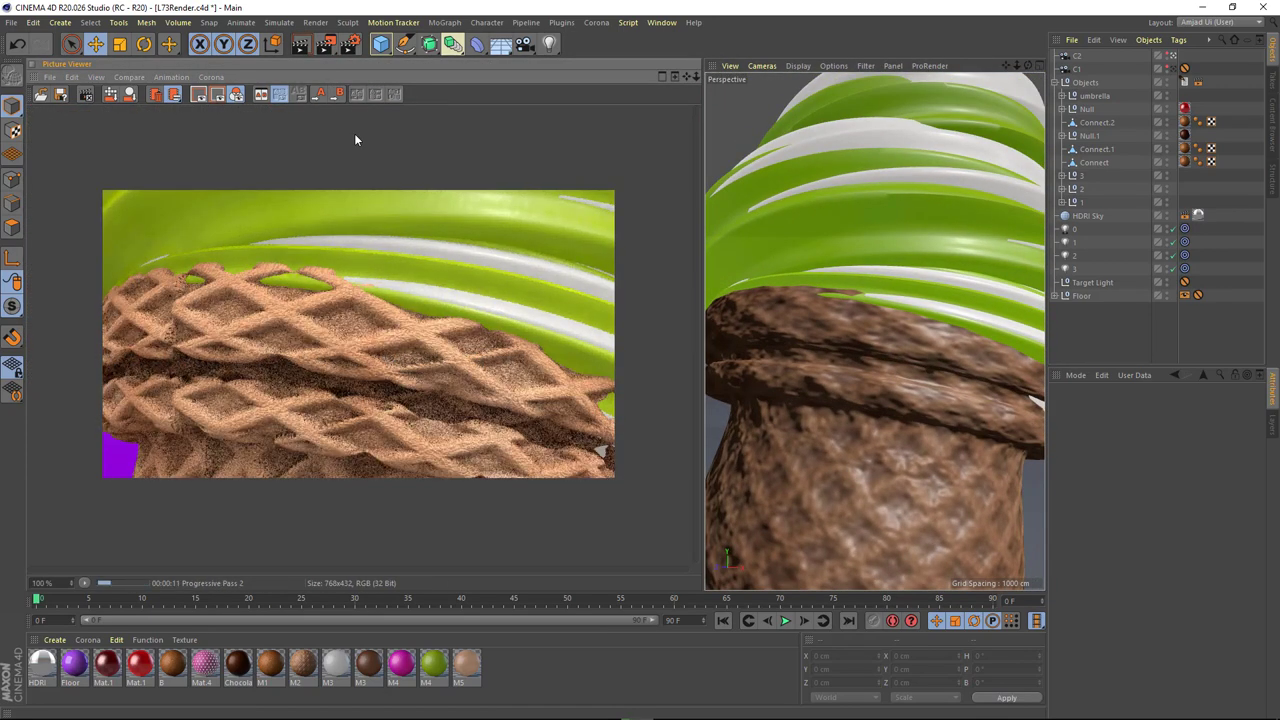
# Step: Zoom out and render the full scene with both cones and the splash
pyautogui.scroll(-4, 866, 372)
pyautogui.scroll(-4, 870, 375)
pyautogui.scroll(-3, 878, 378)
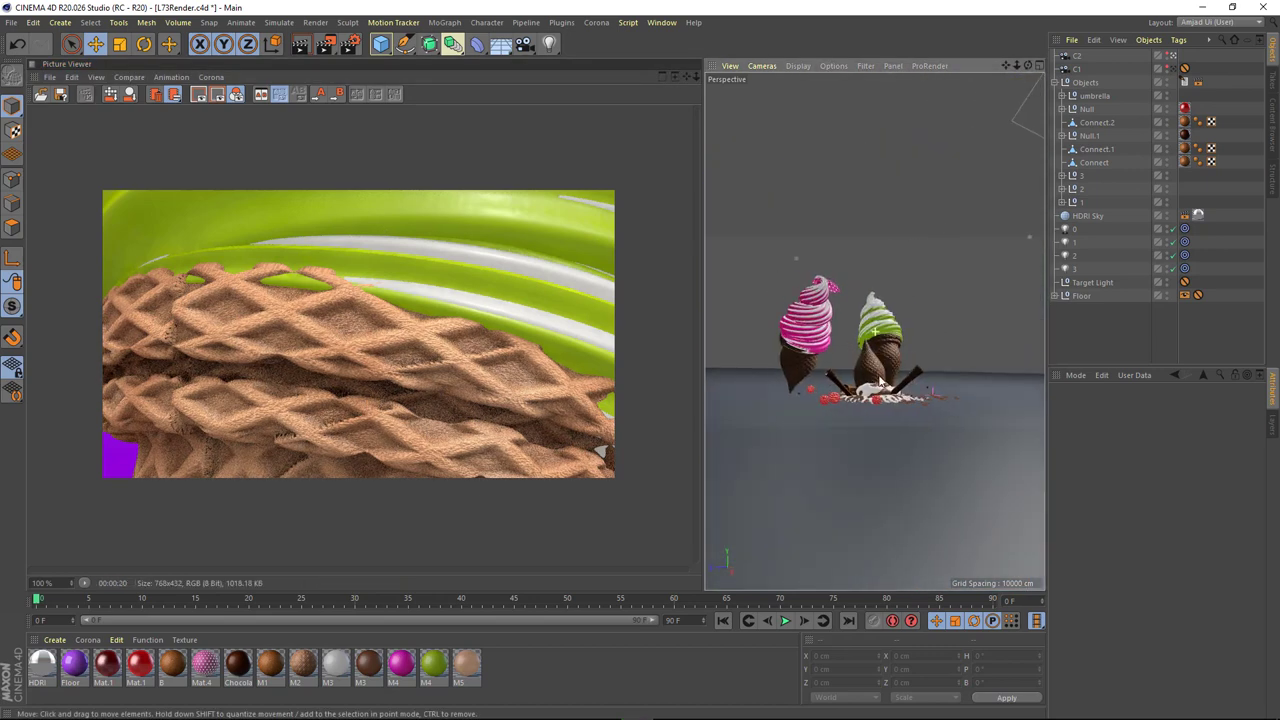
pyautogui.scroll(-2, 880, 378)
pyautogui.hotkey('shift', 'r')
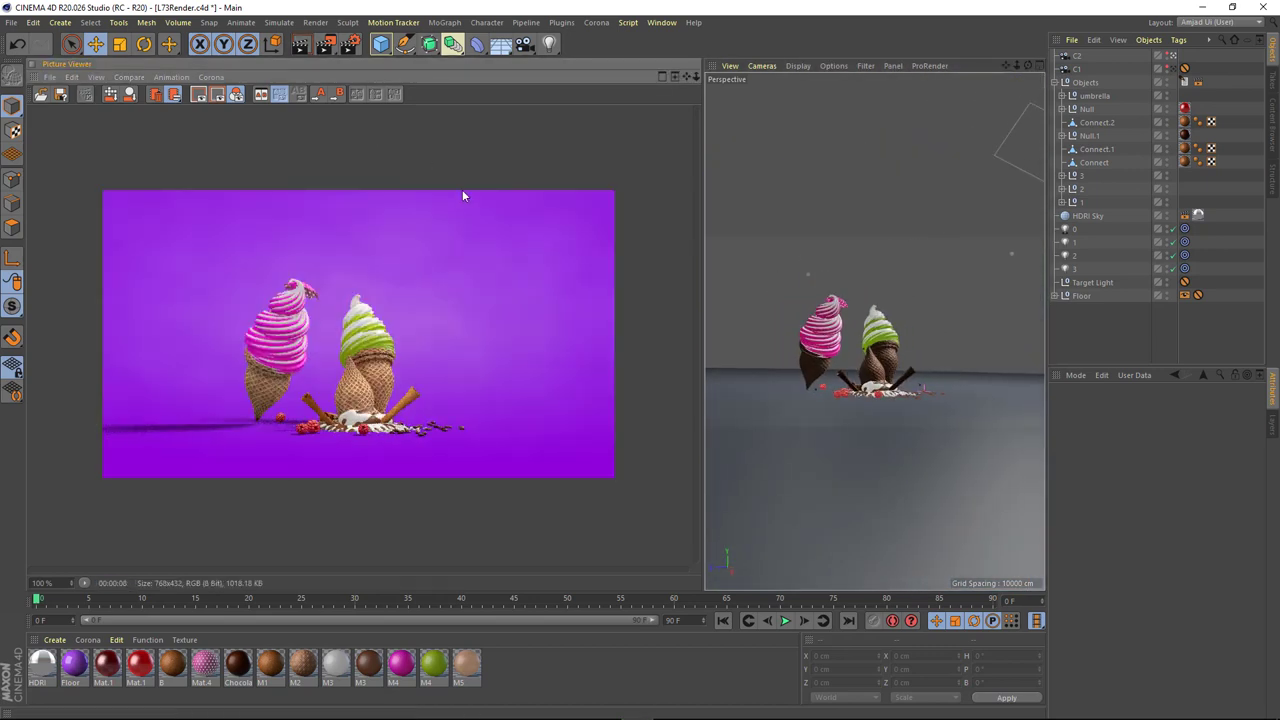
# Step: Render previews with the cones swapped sides and from a higher angle
pyautogui.keyDown('alt'); pyautogui.moveTo(968, 386); pyautogui.dragTo(1010, 380); pyautogui.keyUp('alt')
pyautogui.click(330, 48)
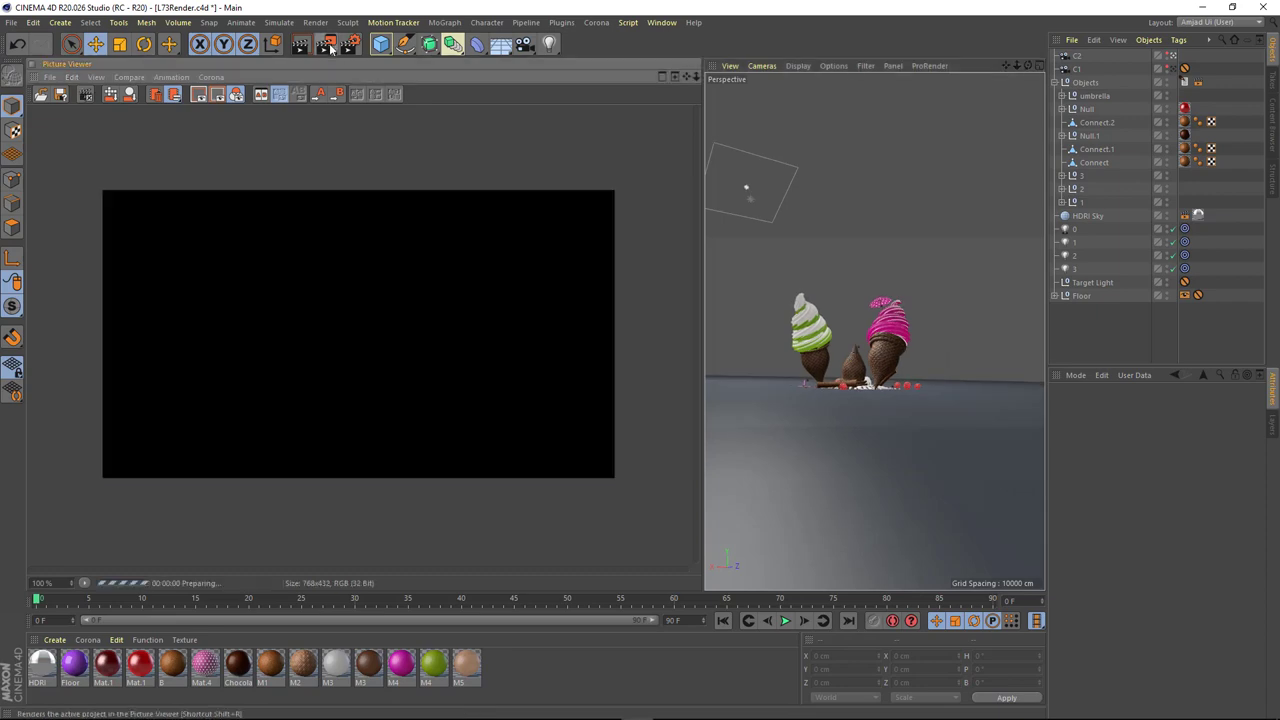
pyautogui.keyDown('alt'); pyautogui.moveTo(922, 389); pyautogui.dragTo(960, 330); pyautogui.keyUp('alt')
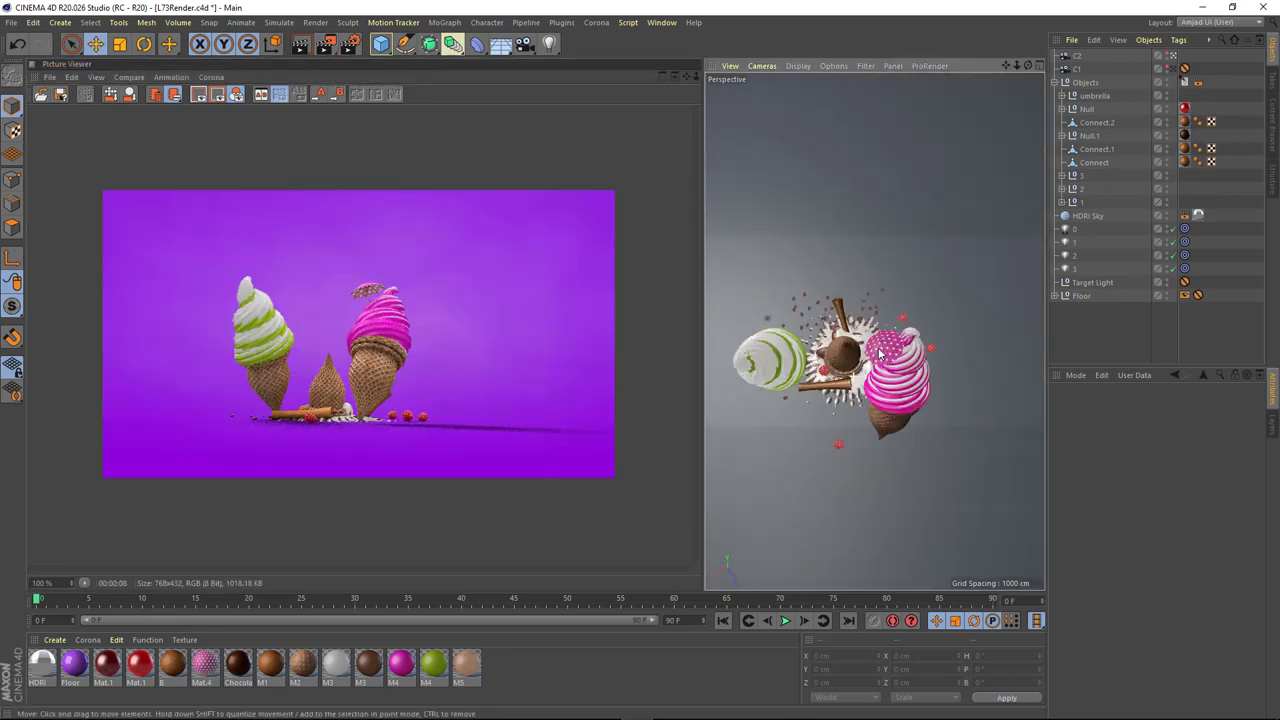
pyautogui.hotkey('shift', 'r')
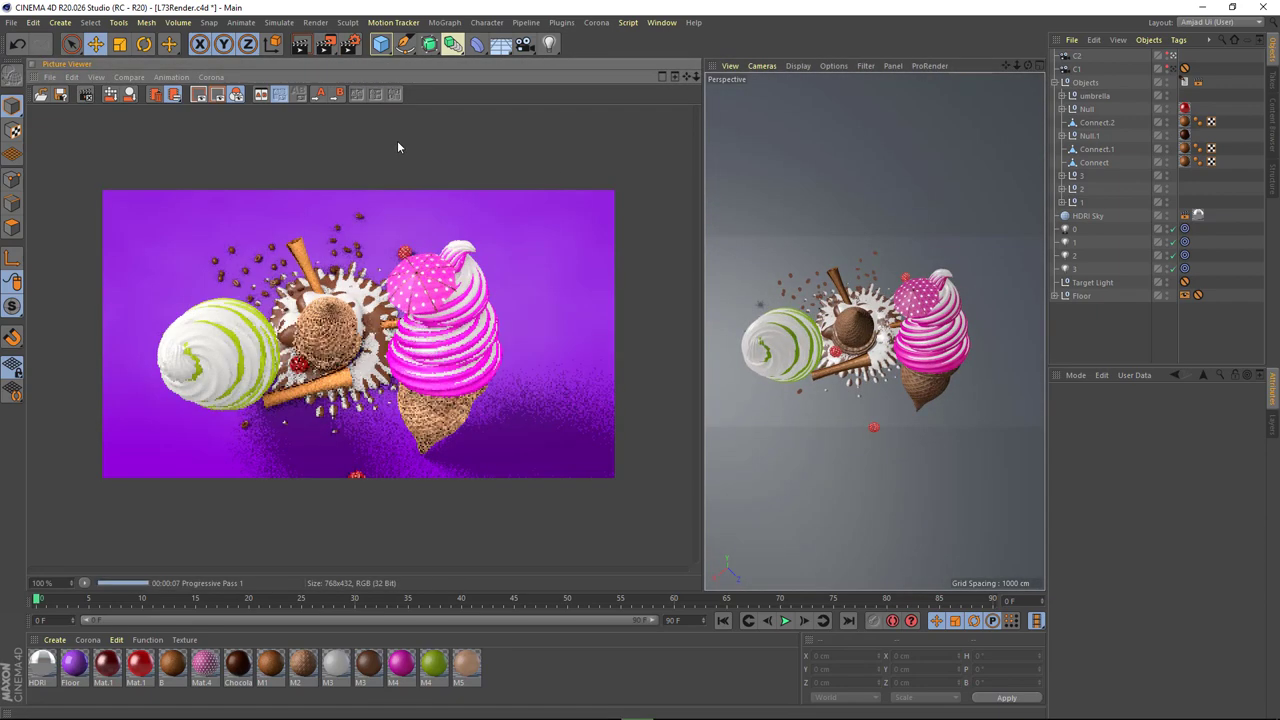
# Step: Switch to the front camera, preview it, and confirm the 4K-Render 3840×2160 output settings
pyautogui.click(1177, 67)
pyautogui.hotkey('shift', 'r')
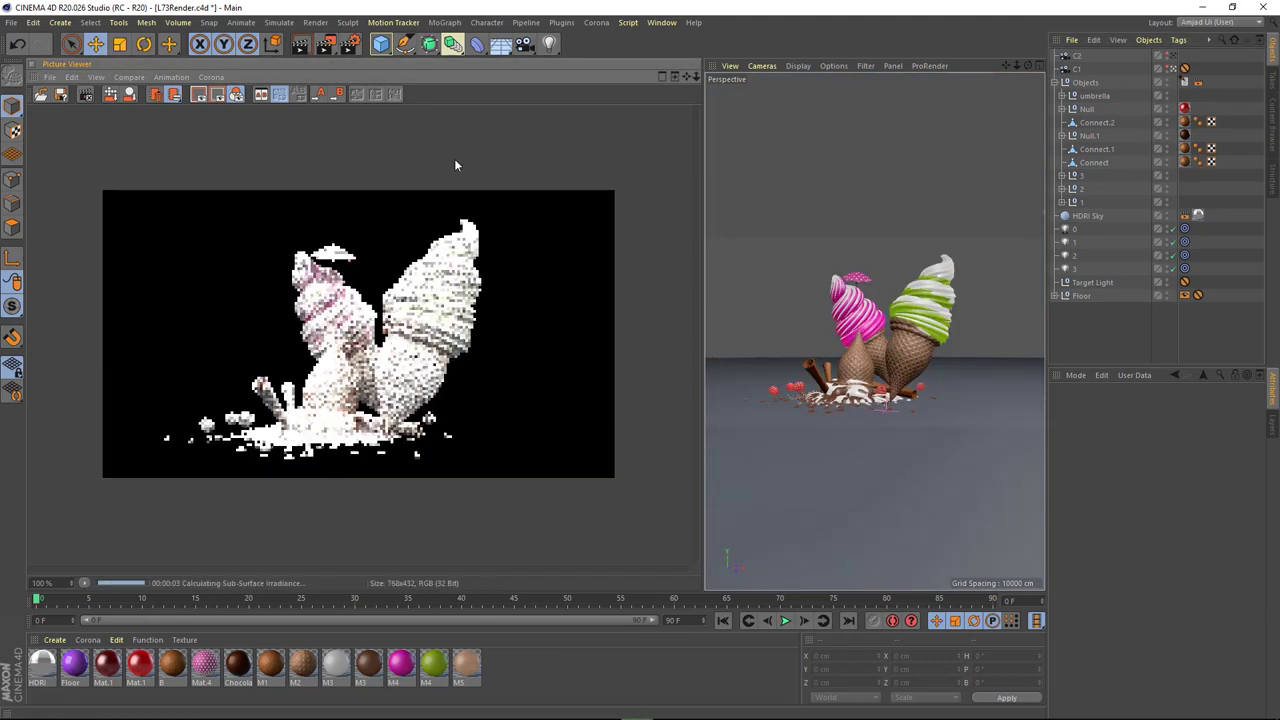
pyautogui.click(350, 47)
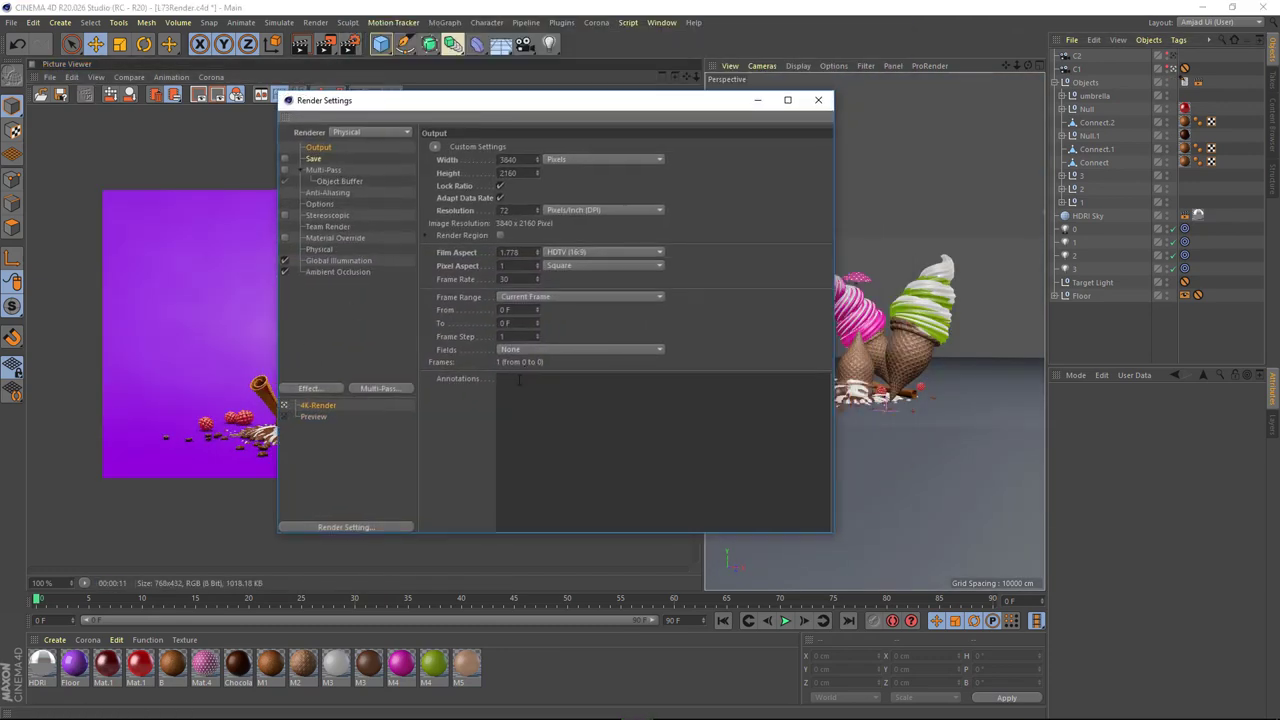
pyautogui.click(823, 100)
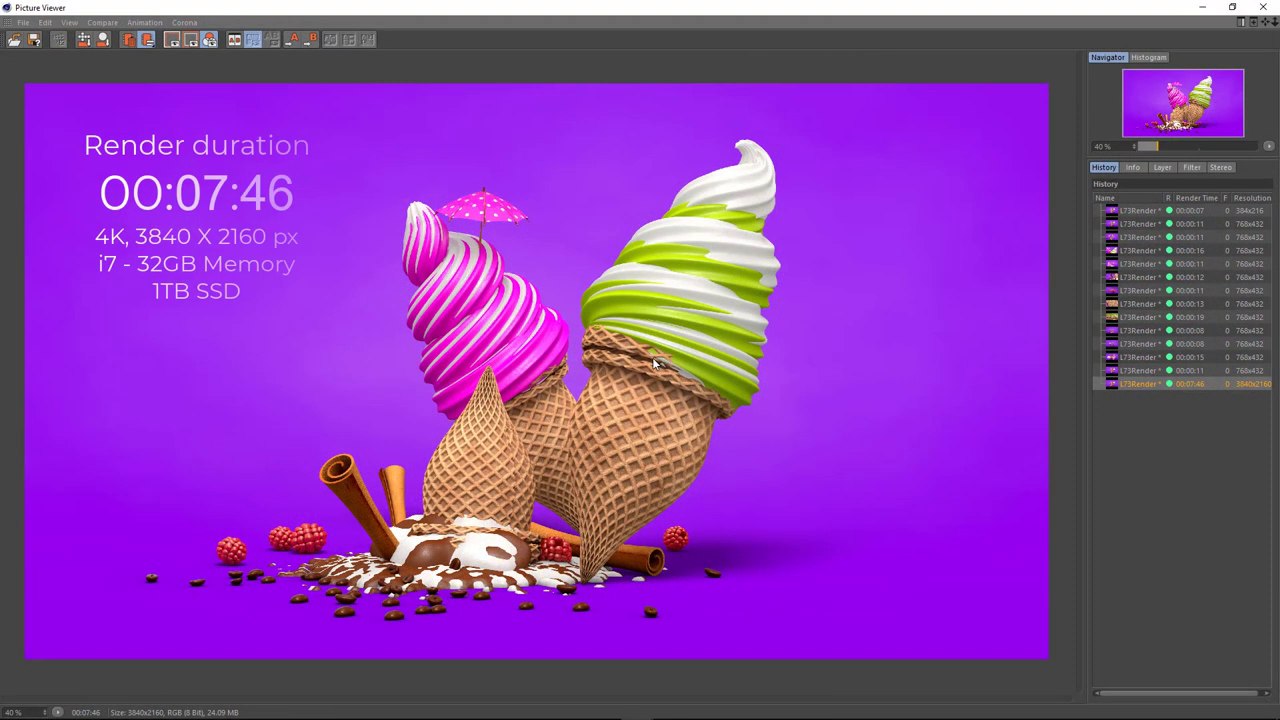
# Step: Zoom and pan the 3840×2160 render to inspect the cones and green-and-white swirl
pyautogui.scroll(3, 818, 198)
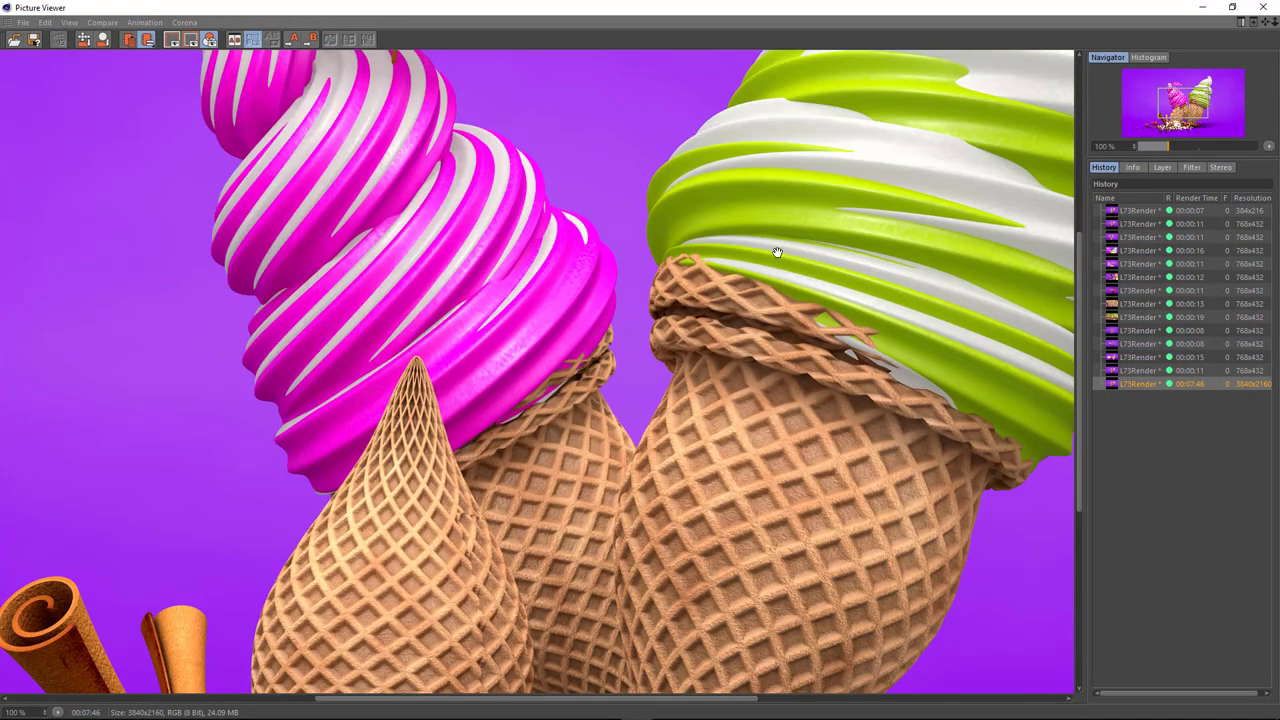
pyautogui.moveTo(818, 198)
pyautogui.mouseDown()
pyautogui.moveTo(695, 479)
pyautogui.moveTo(747, 124)
pyautogui.moveTo(789, 240)
pyautogui.moveTo(674, 346)
pyautogui.moveTo(623, 569)
pyautogui.moveTo(637, 371)
pyautogui.mouseUp()
pyautogui.scroll(2, 777, 423)
pyautogui.scroll(2, 800, 266)
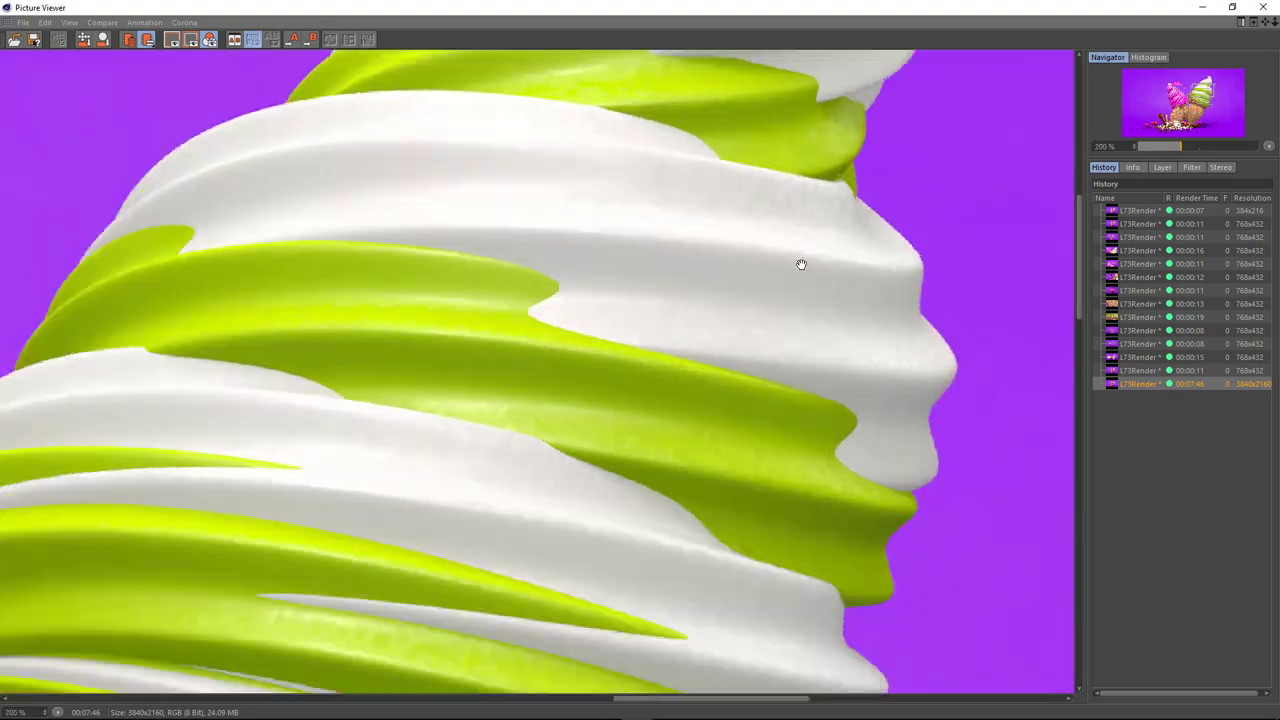
pyautogui.scroll(2, 731, 409)
pyautogui.moveTo(731, 409)
pyautogui.mouseDown()
pyautogui.moveTo(629, 454)
pyautogui.moveTo(730, 413)
pyautogui.moveTo(557, 363)
pyautogui.moveTo(534, 303)
pyautogui.moveTo(511, 437)
pyautogui.moveTo(562, 372)
pyautogui.moveTo(634, 637)
pyautogui.moveTo(491, 491)
pyautogui.moveTo(256, 296)
pyautogui.moveTo(737, 357)
pyautogui.moveTo(746, 449)
pyautogui.mouseUp()
pyautogui.scroll(-1, 534, 303)
pyautogui.scroll(-2, 562, 372)
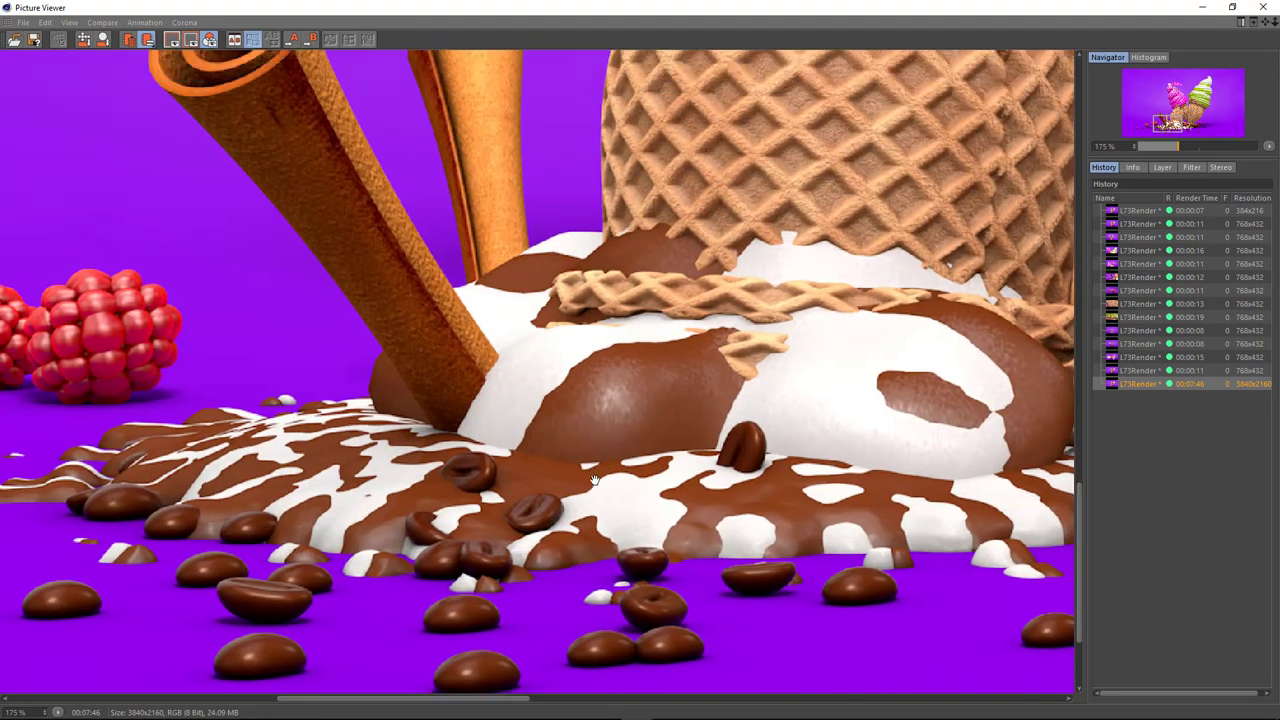
# Step: Zoom back out to the whole render and open the Picture Viewer's View menu
pyautogui.moveTo(353, 513); pyautogui.dragTo(553, 453)
pyautogui.scroll(-1, 553, 453)
pyautogui.scroll(-1, 560, 440)
pyautogui.scroll(-1, 570, 420)
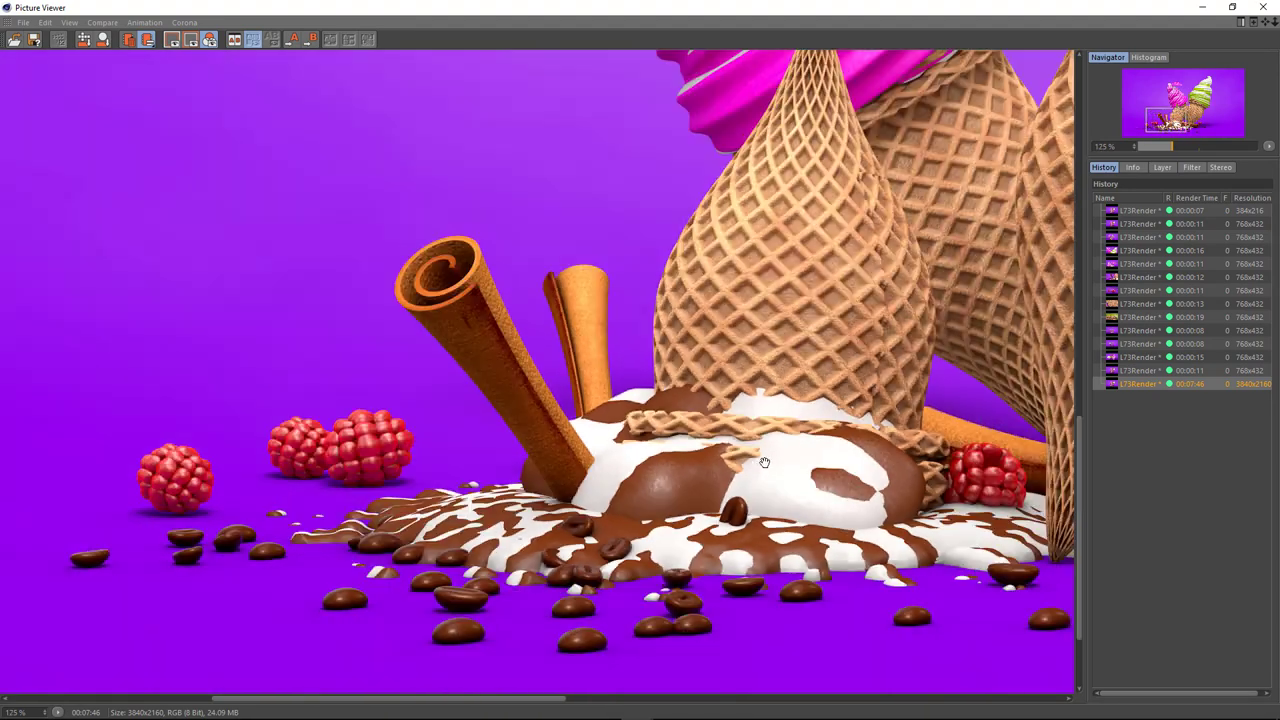
pyautogui.scroll(-1, 586, 388)
pyautogui.scroll(-1, 586, 388)
pyautogui.scroll(-1, 455, 370)
pyautogui.click(70, 22)
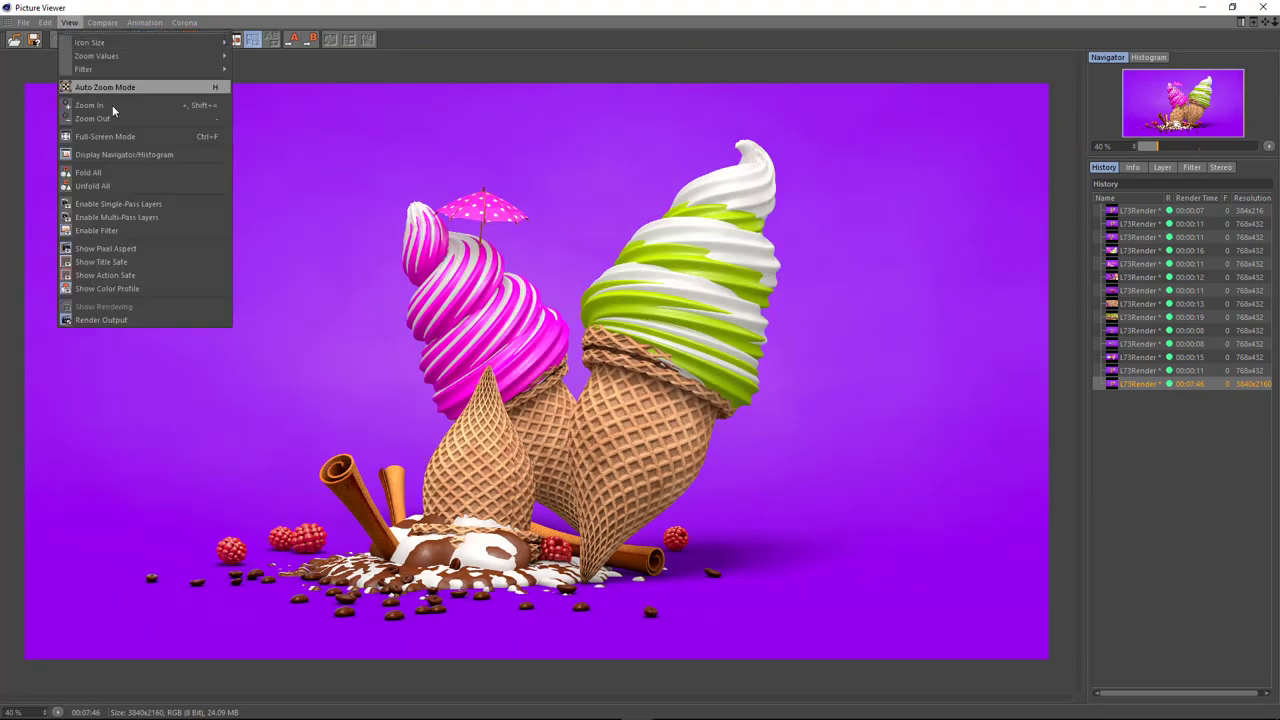